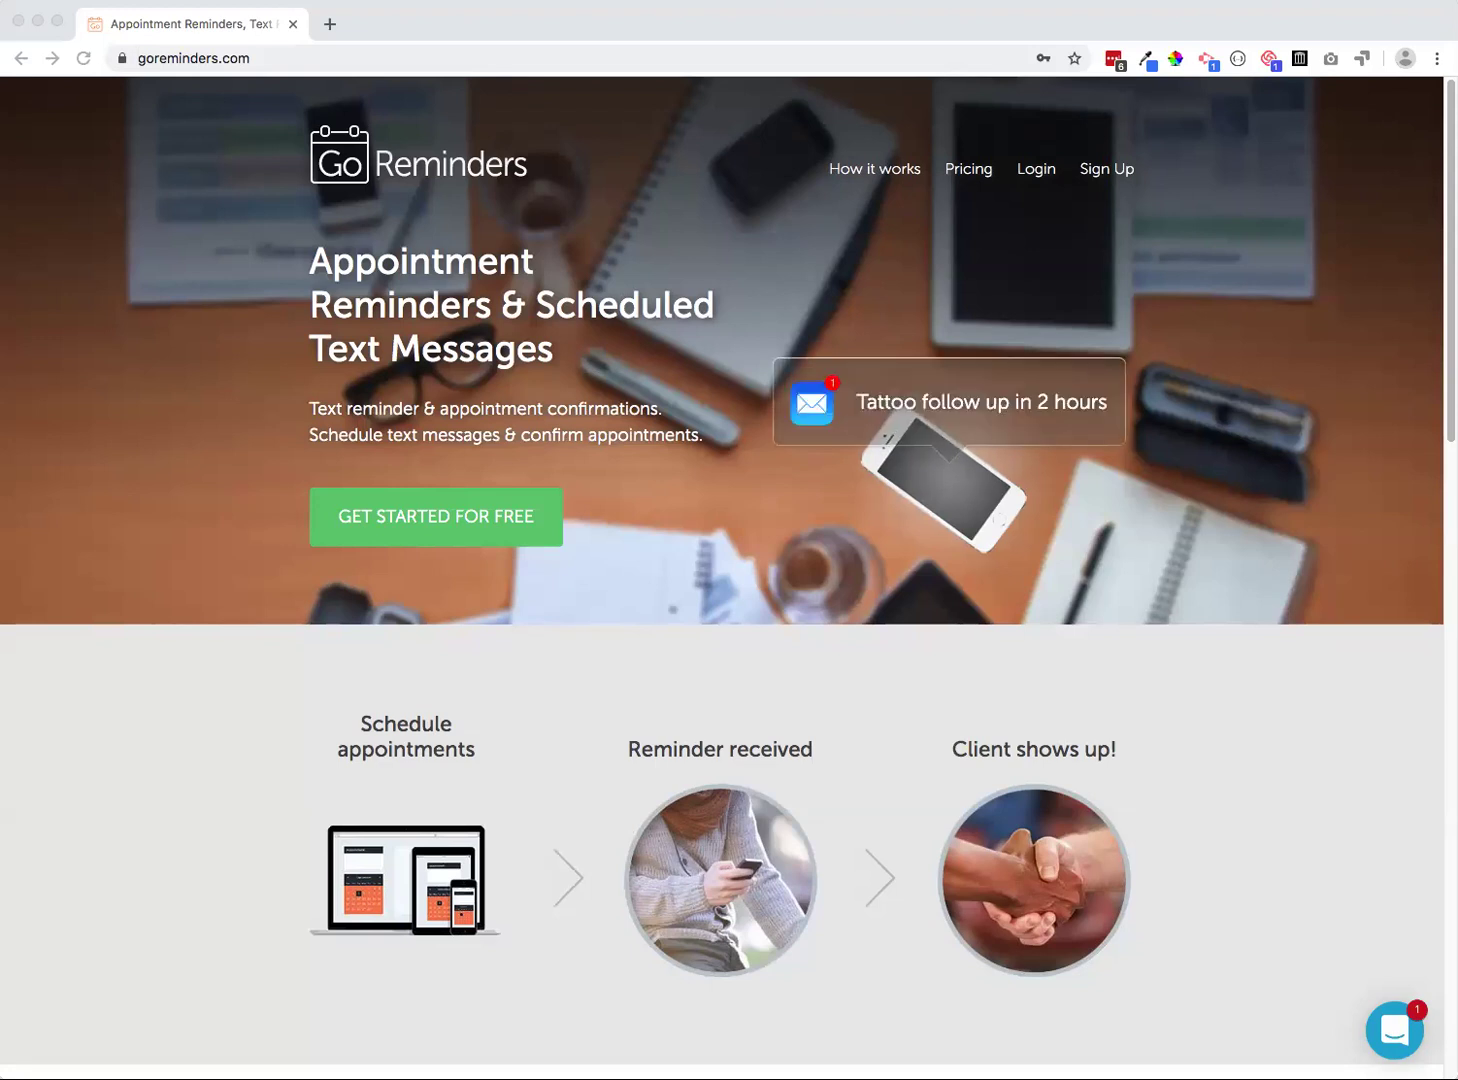
Log in to the GoReminders account from the homepage
click(607, 16)
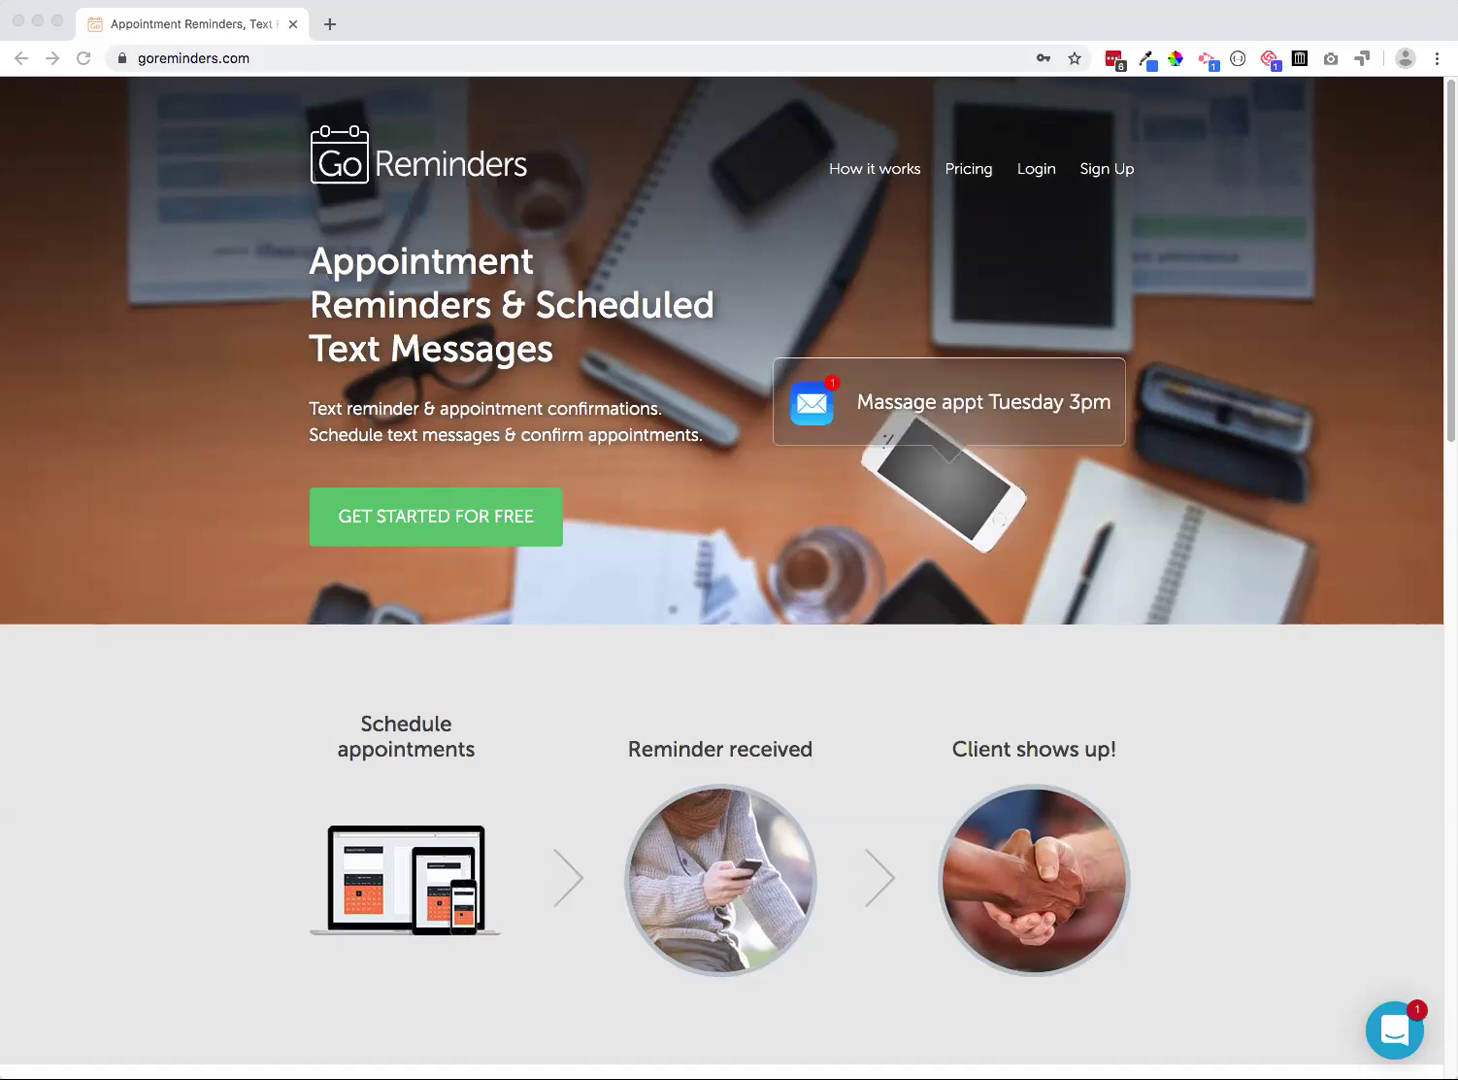
click(452, 262)
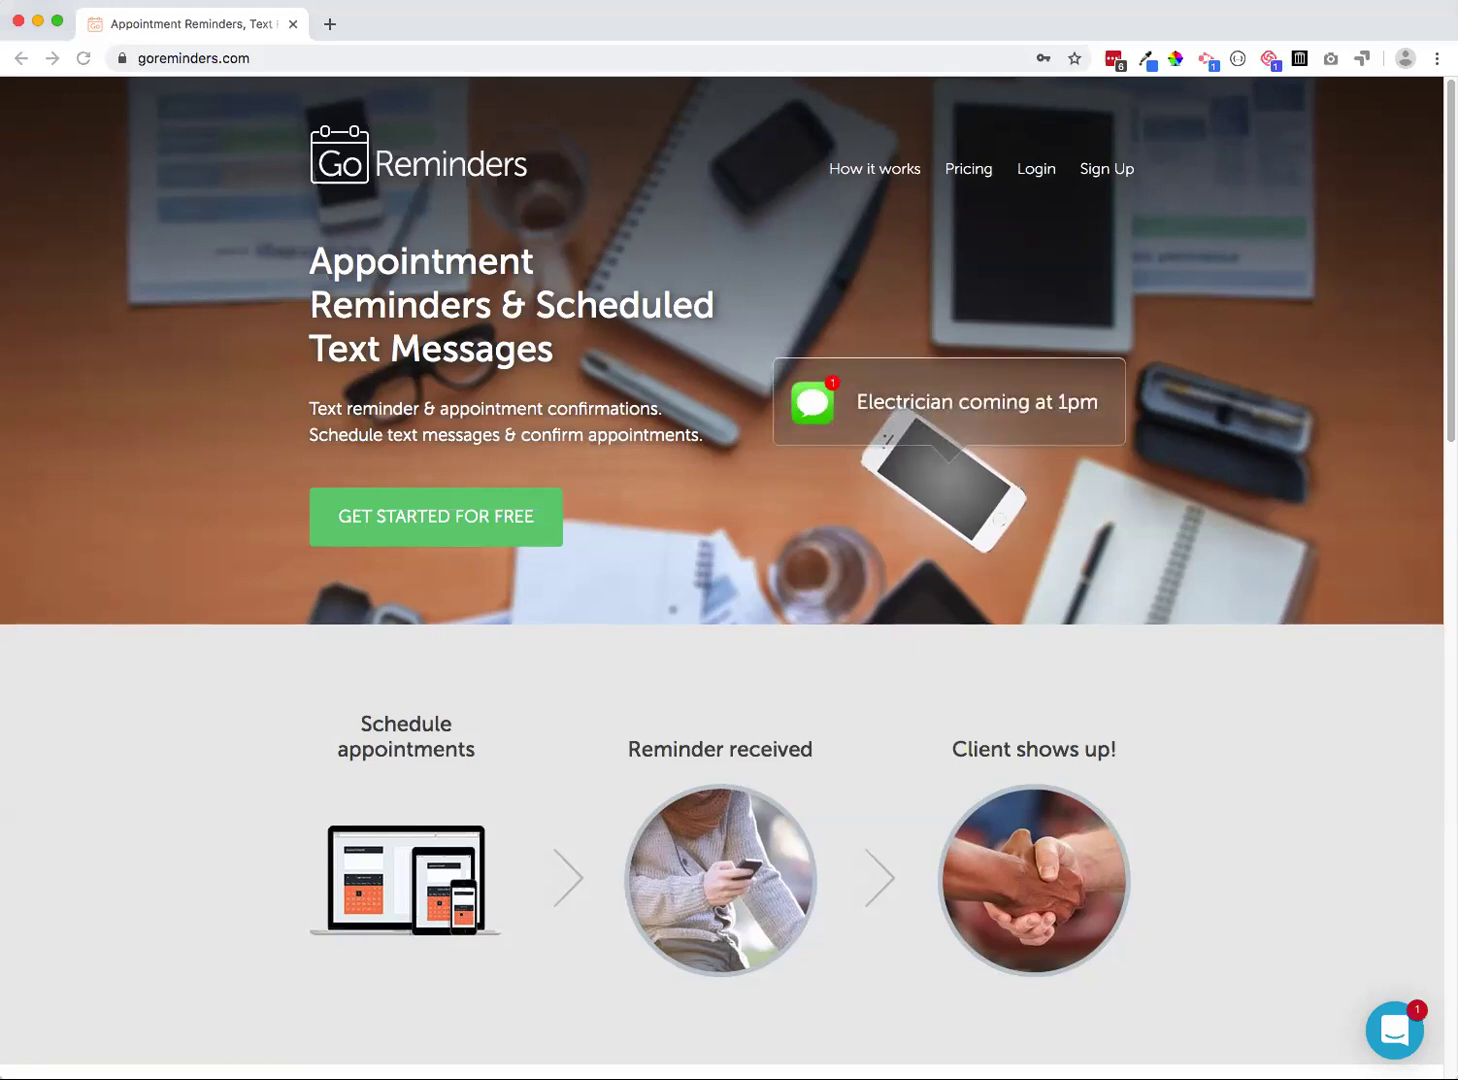
click(1040, 170)
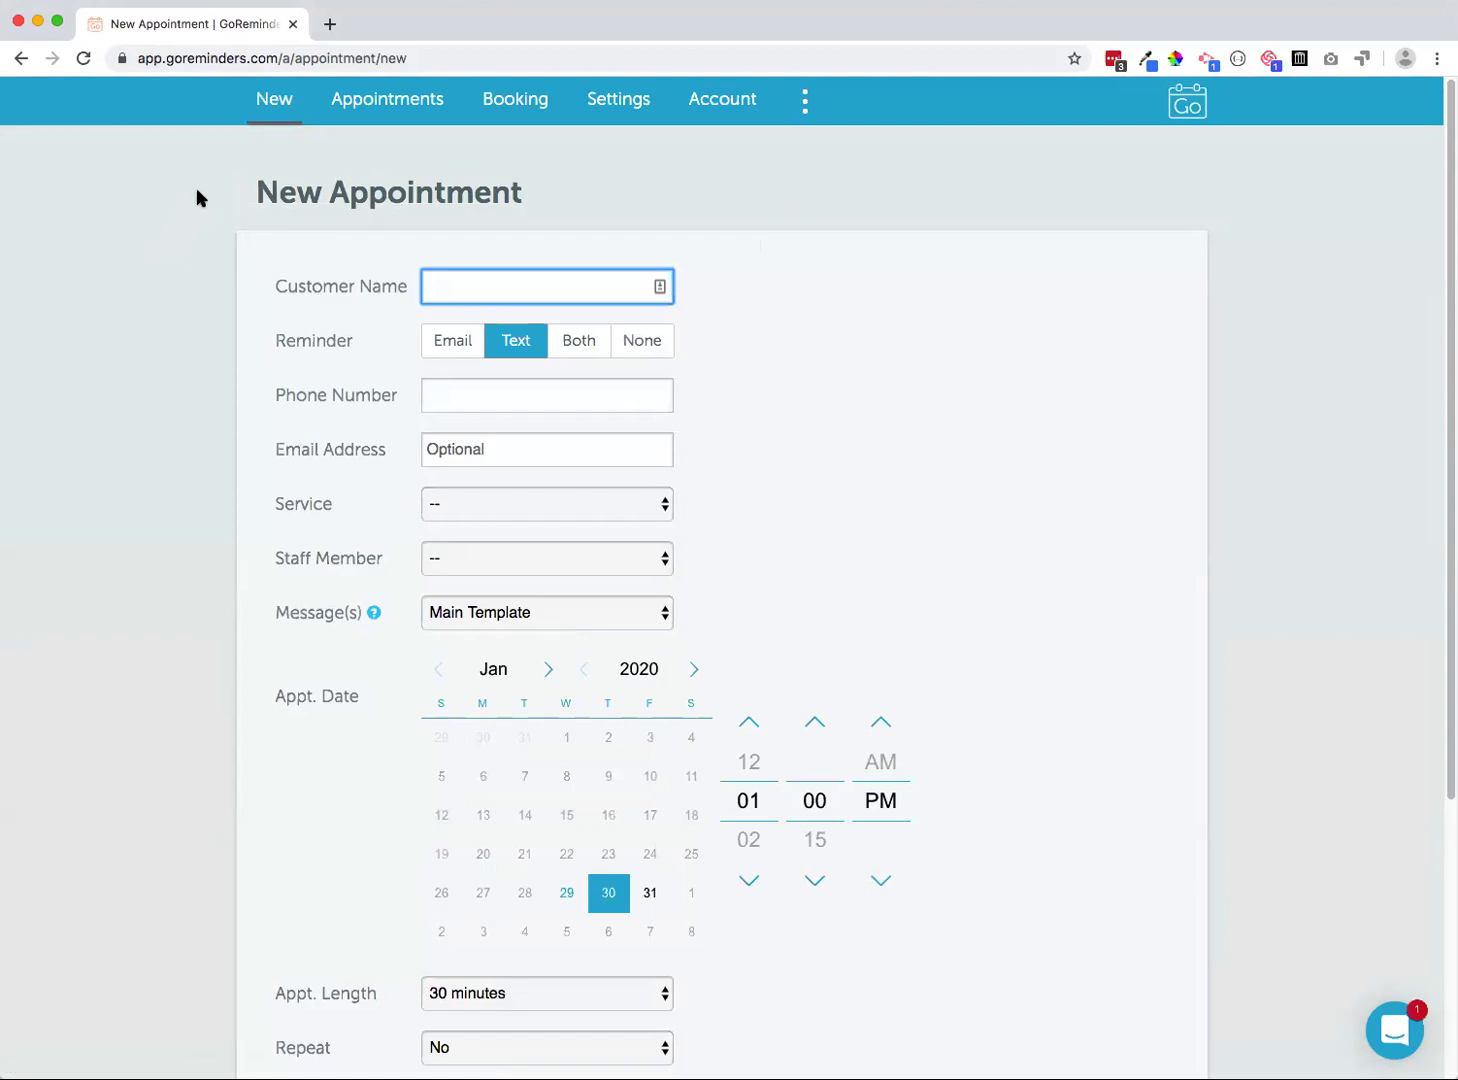
Open Reminder Settings, showing an immediate 1st reminder and a 2nd 2 days before
click(624, 106)
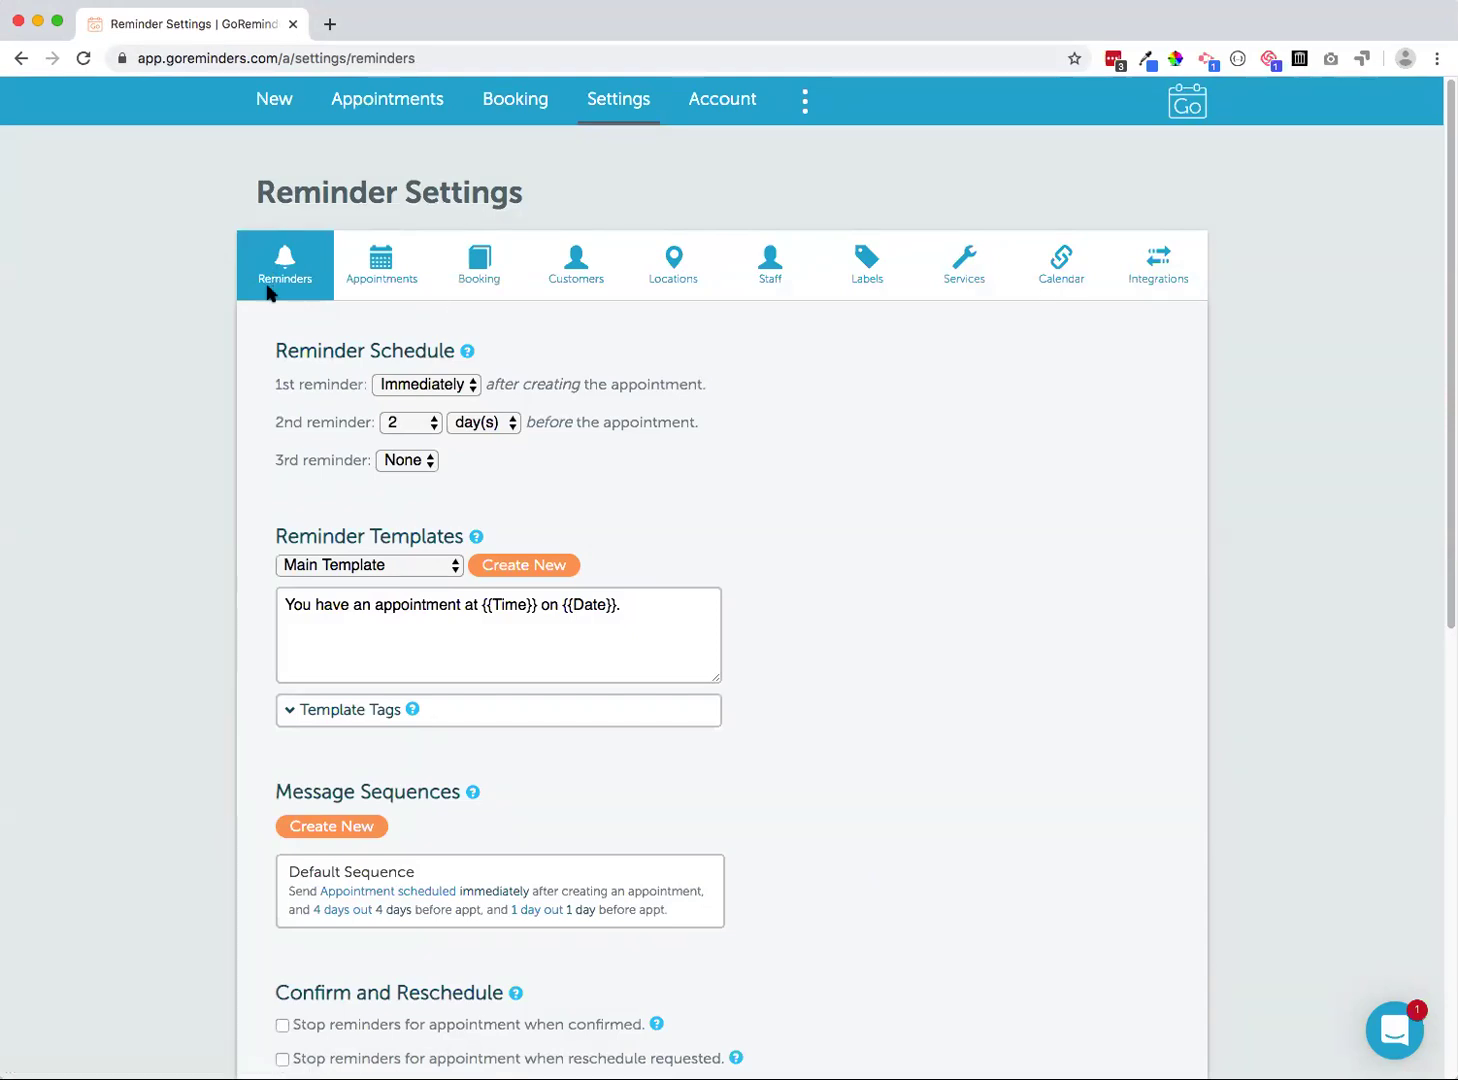
scroll(255, 316, down, 1)
scroll(255, 317, down, 2)
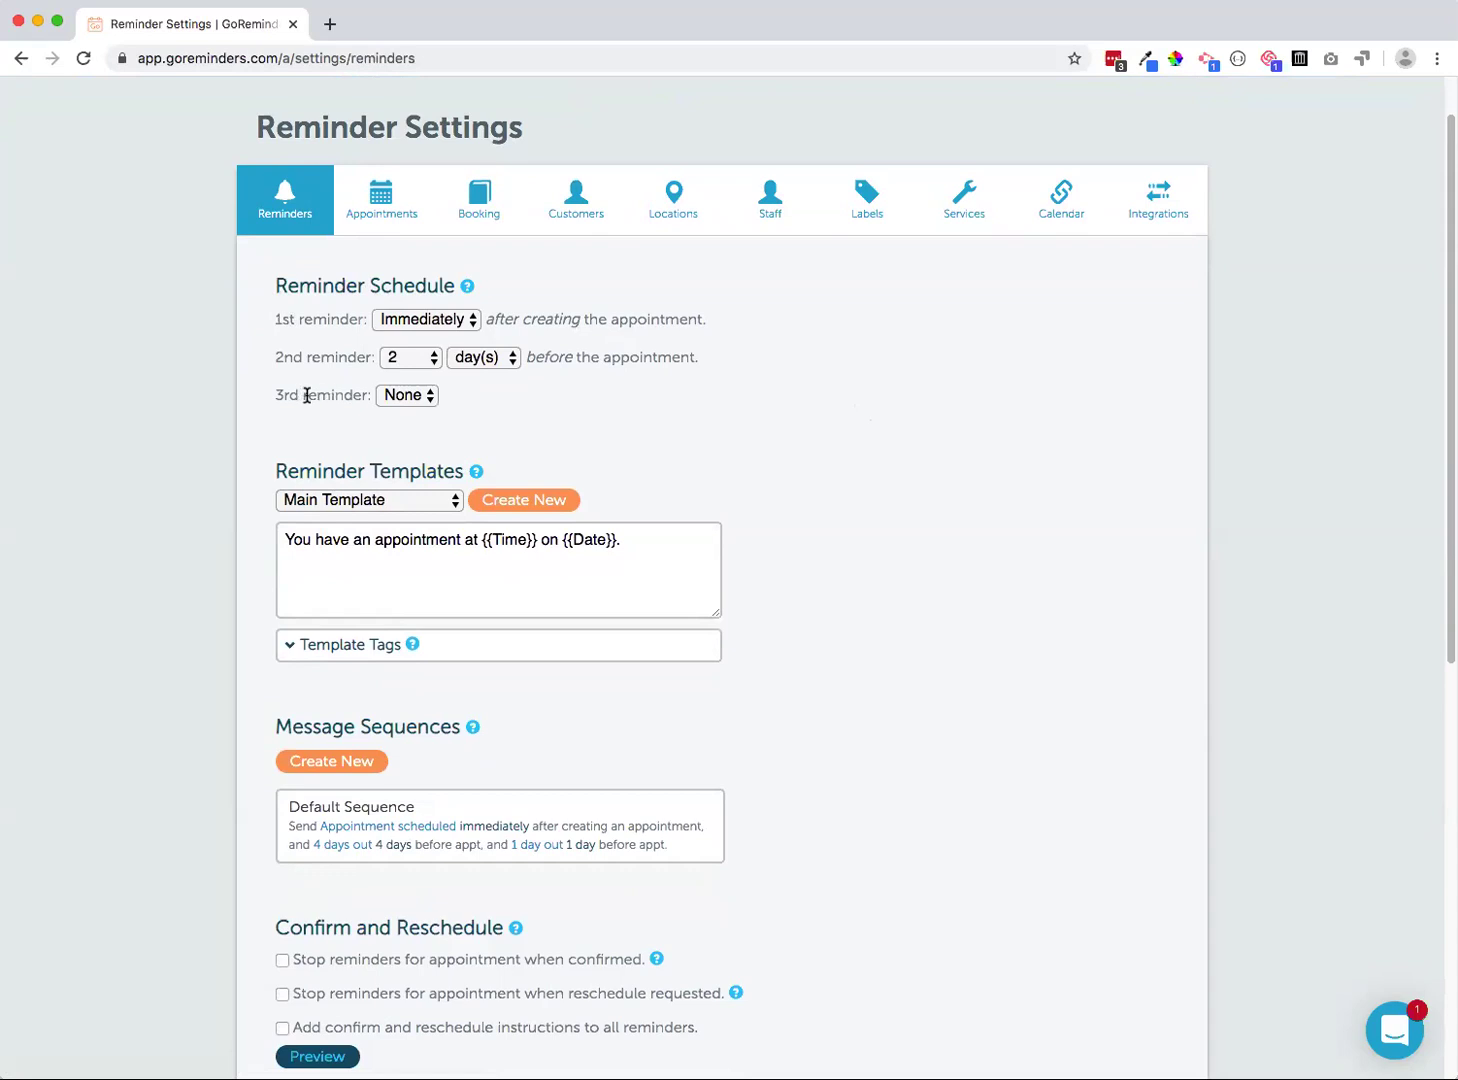
click(500, 360)
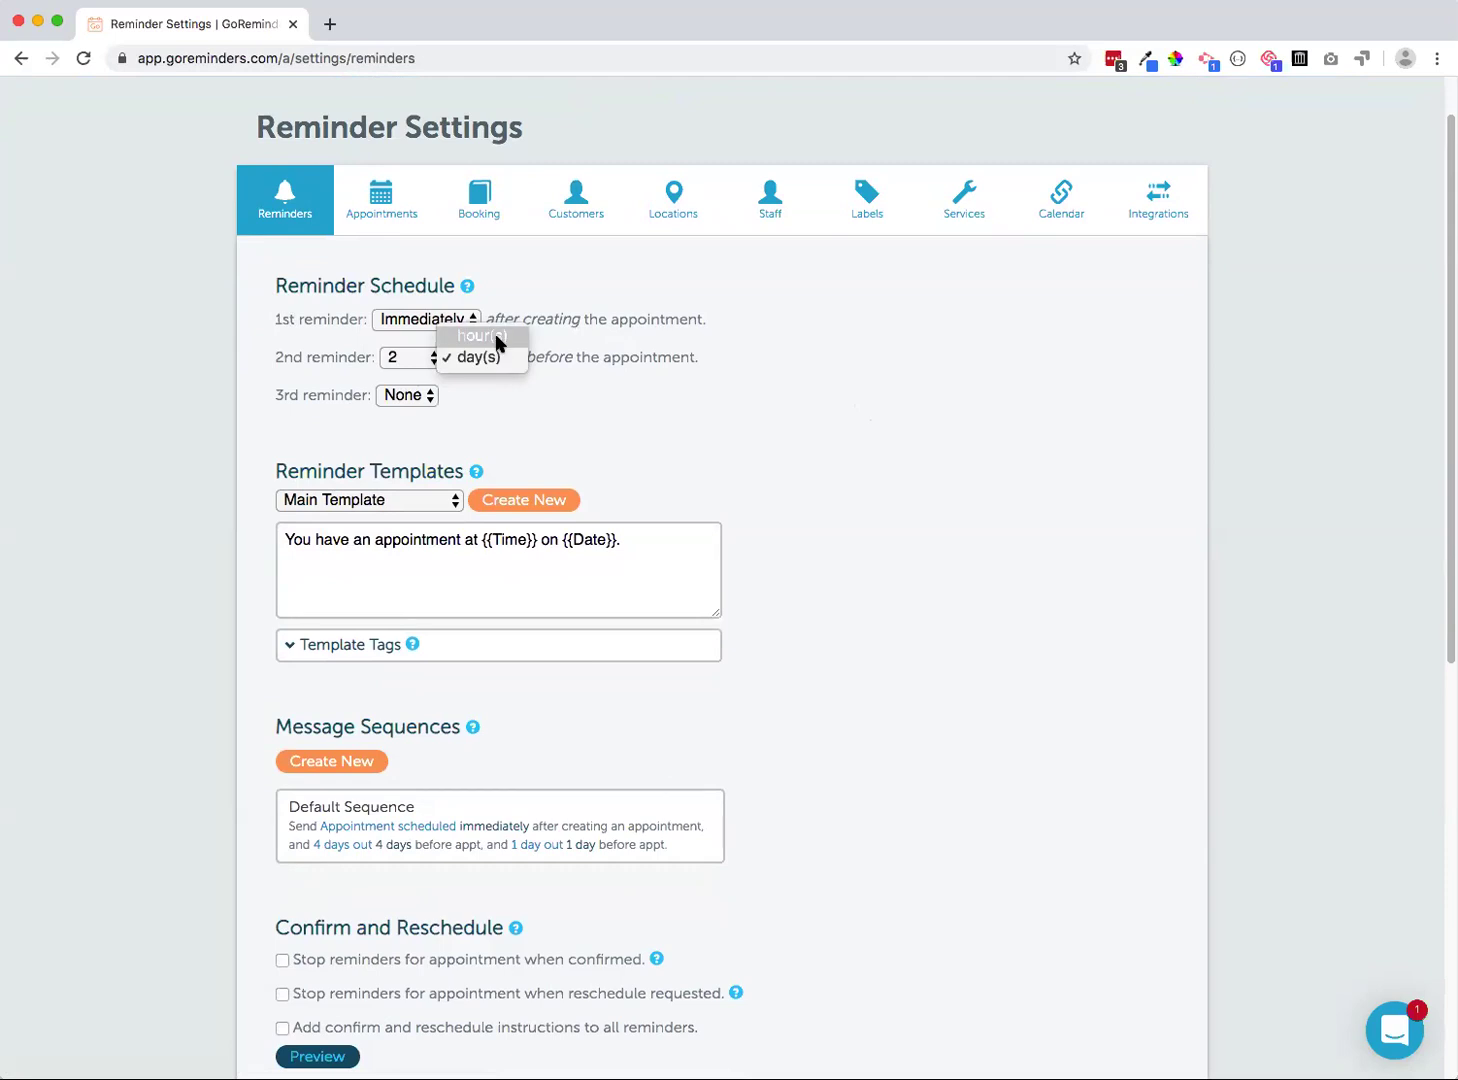
click(296, 359)
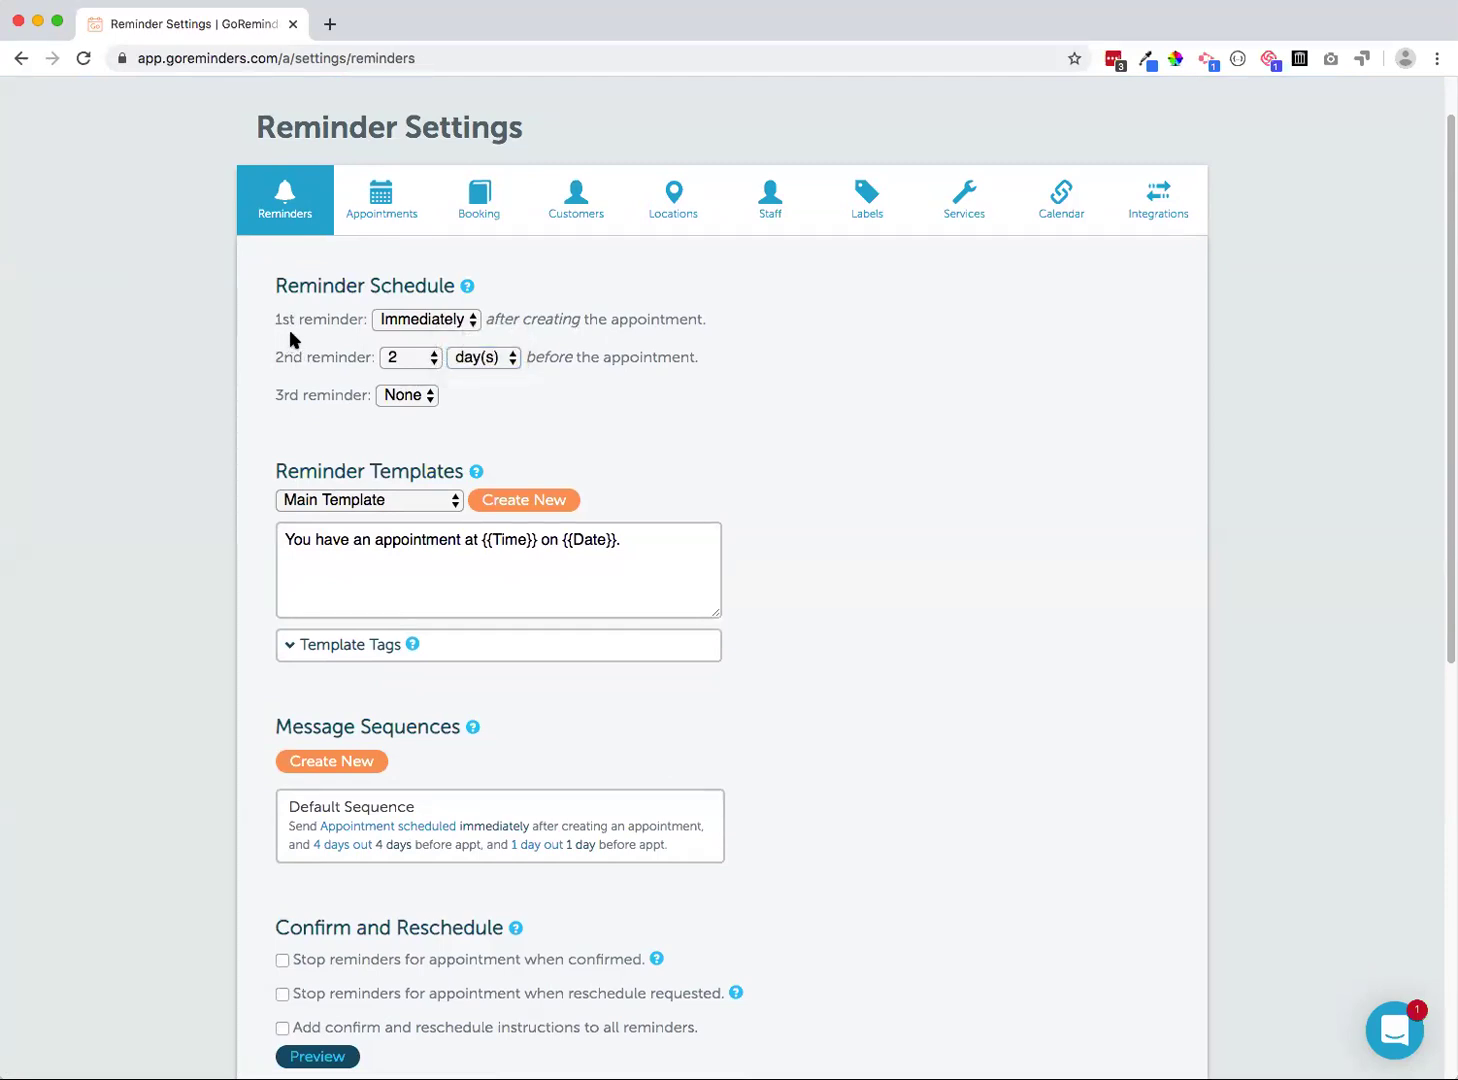
scroll(290, 335, down, 1)
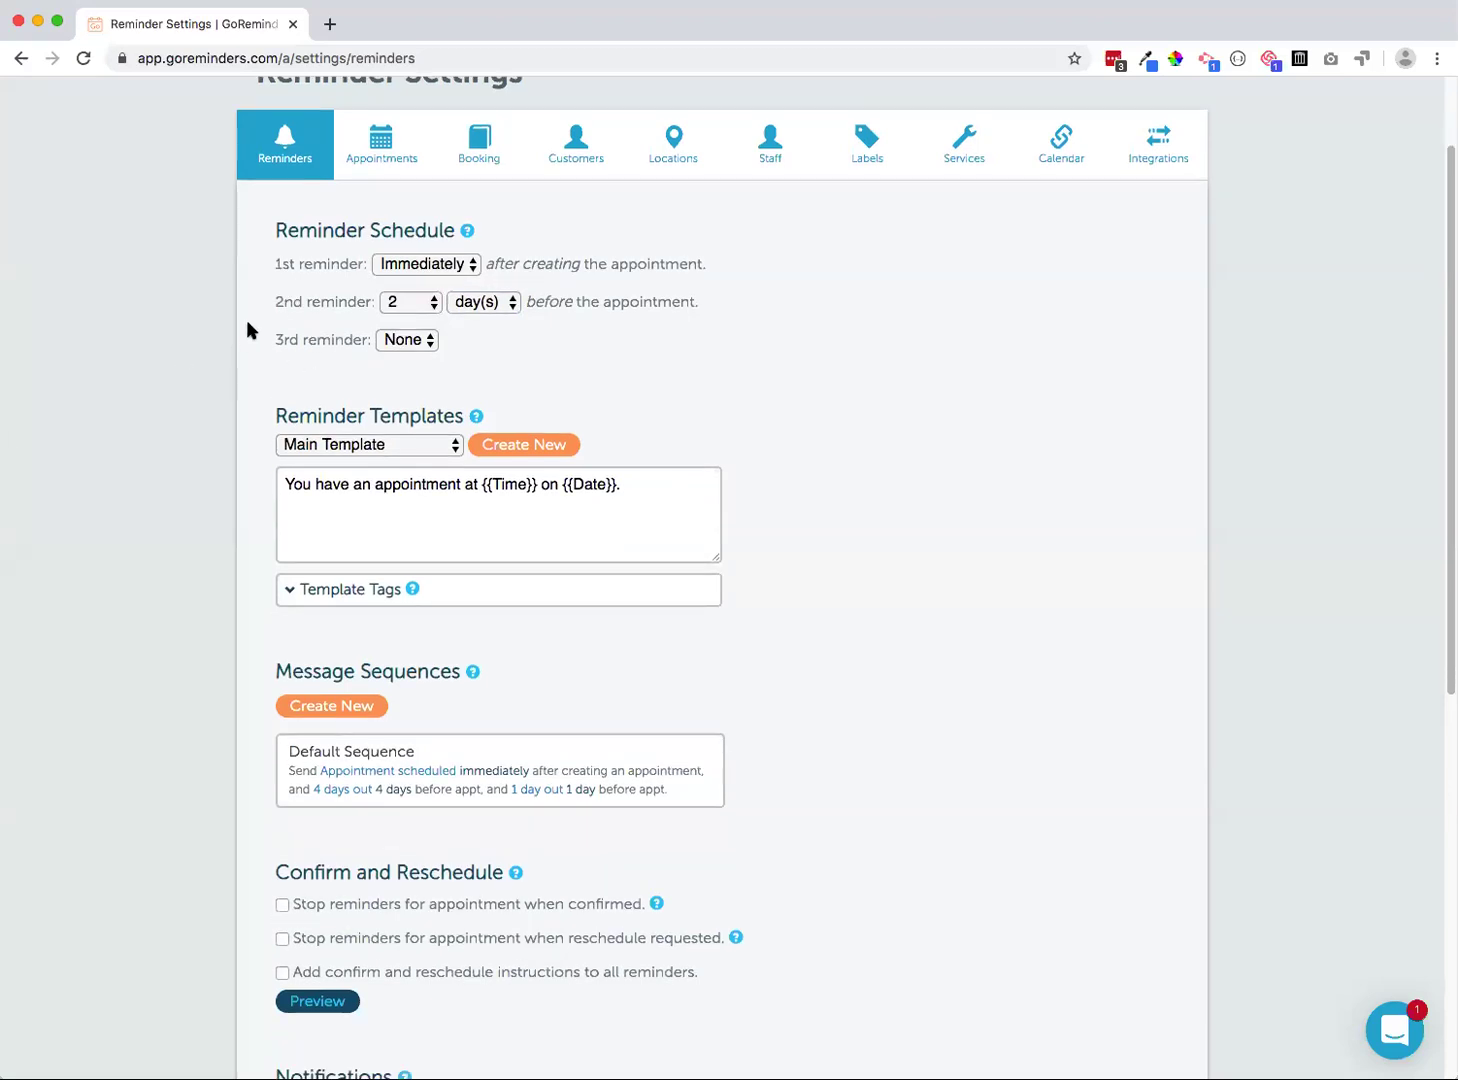
scroll(250, 330, down, 2)
drag(270, 301, 467, 302)
click(411, 302)
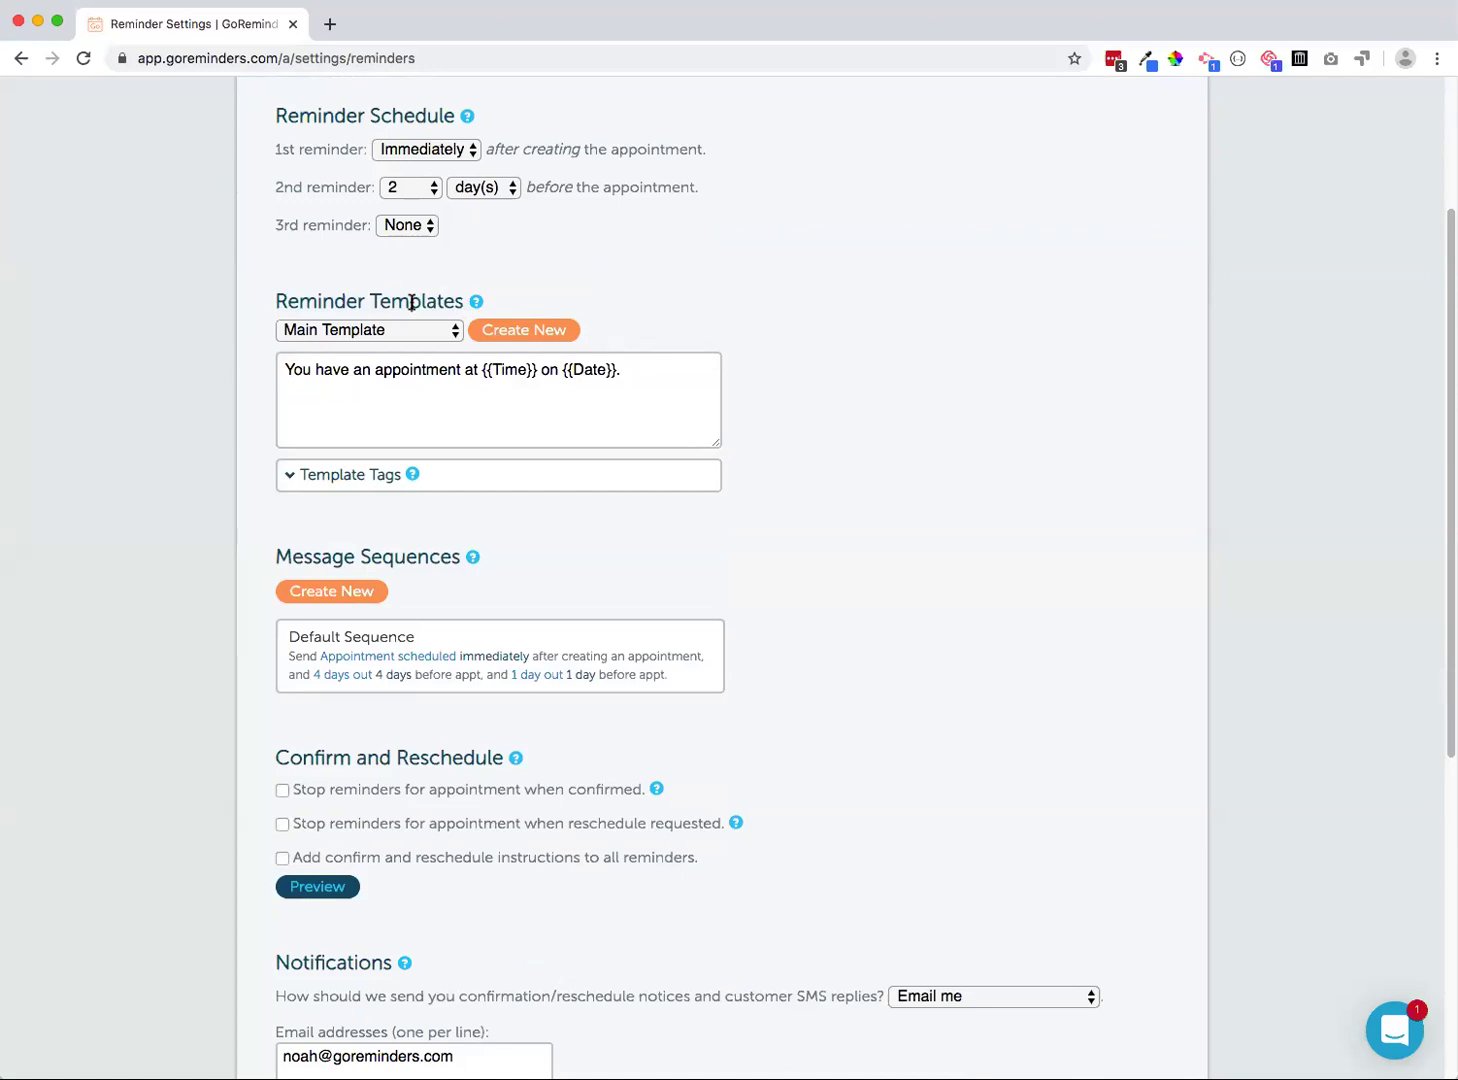
click(390, 335)
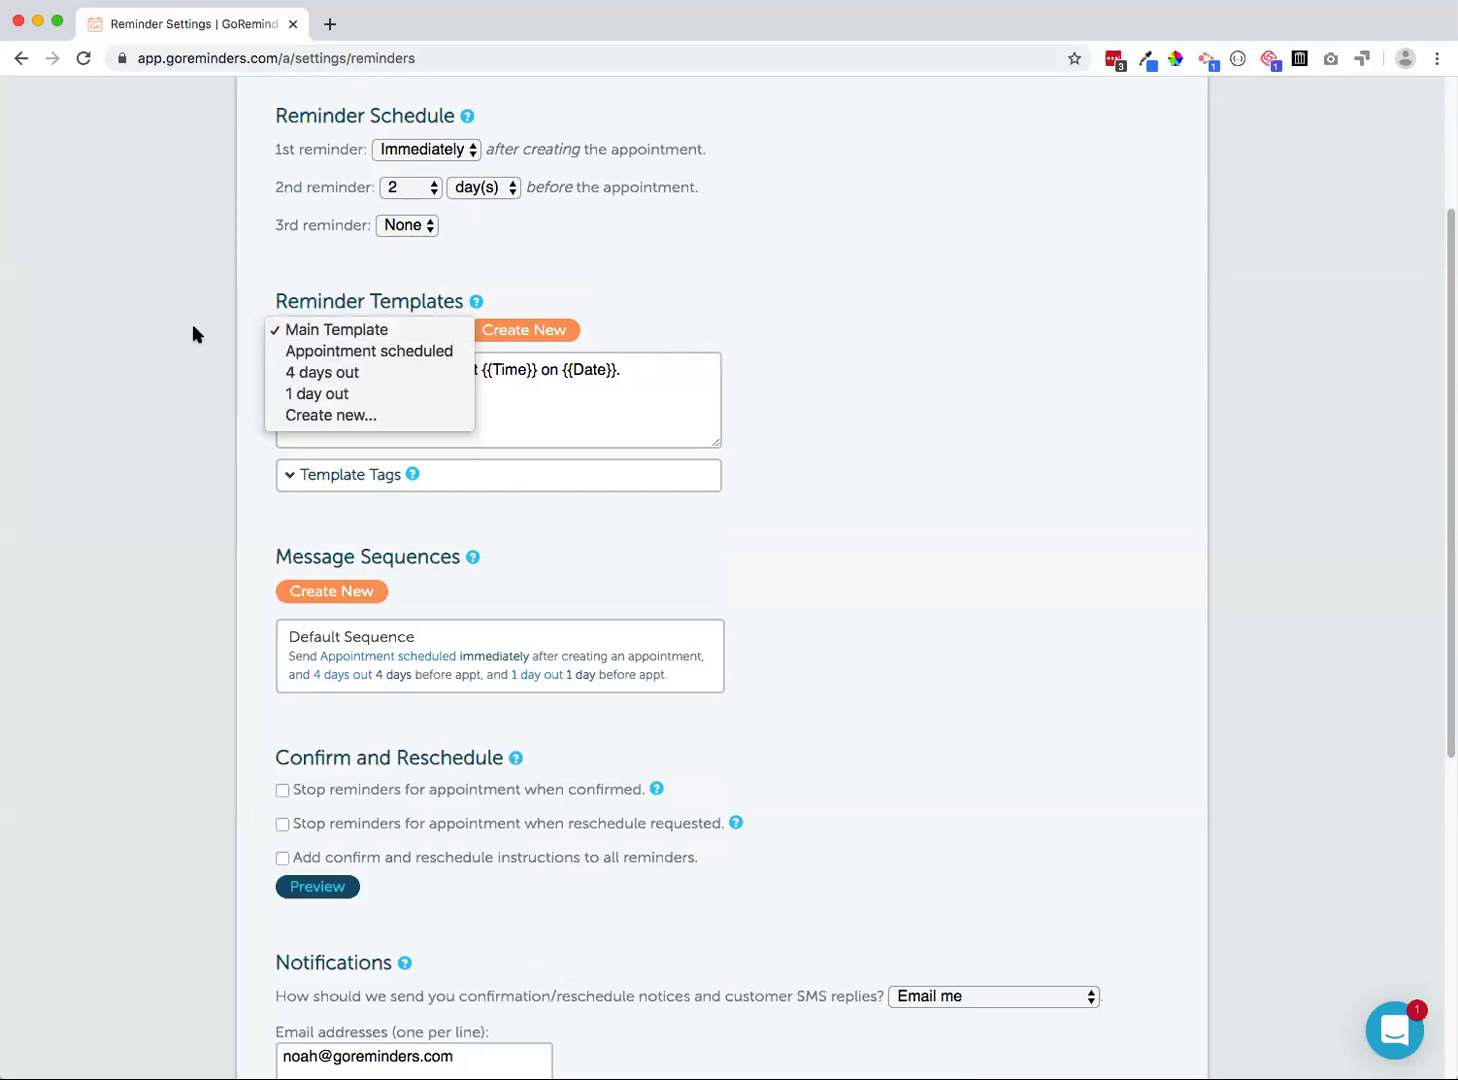
click(308, 354)
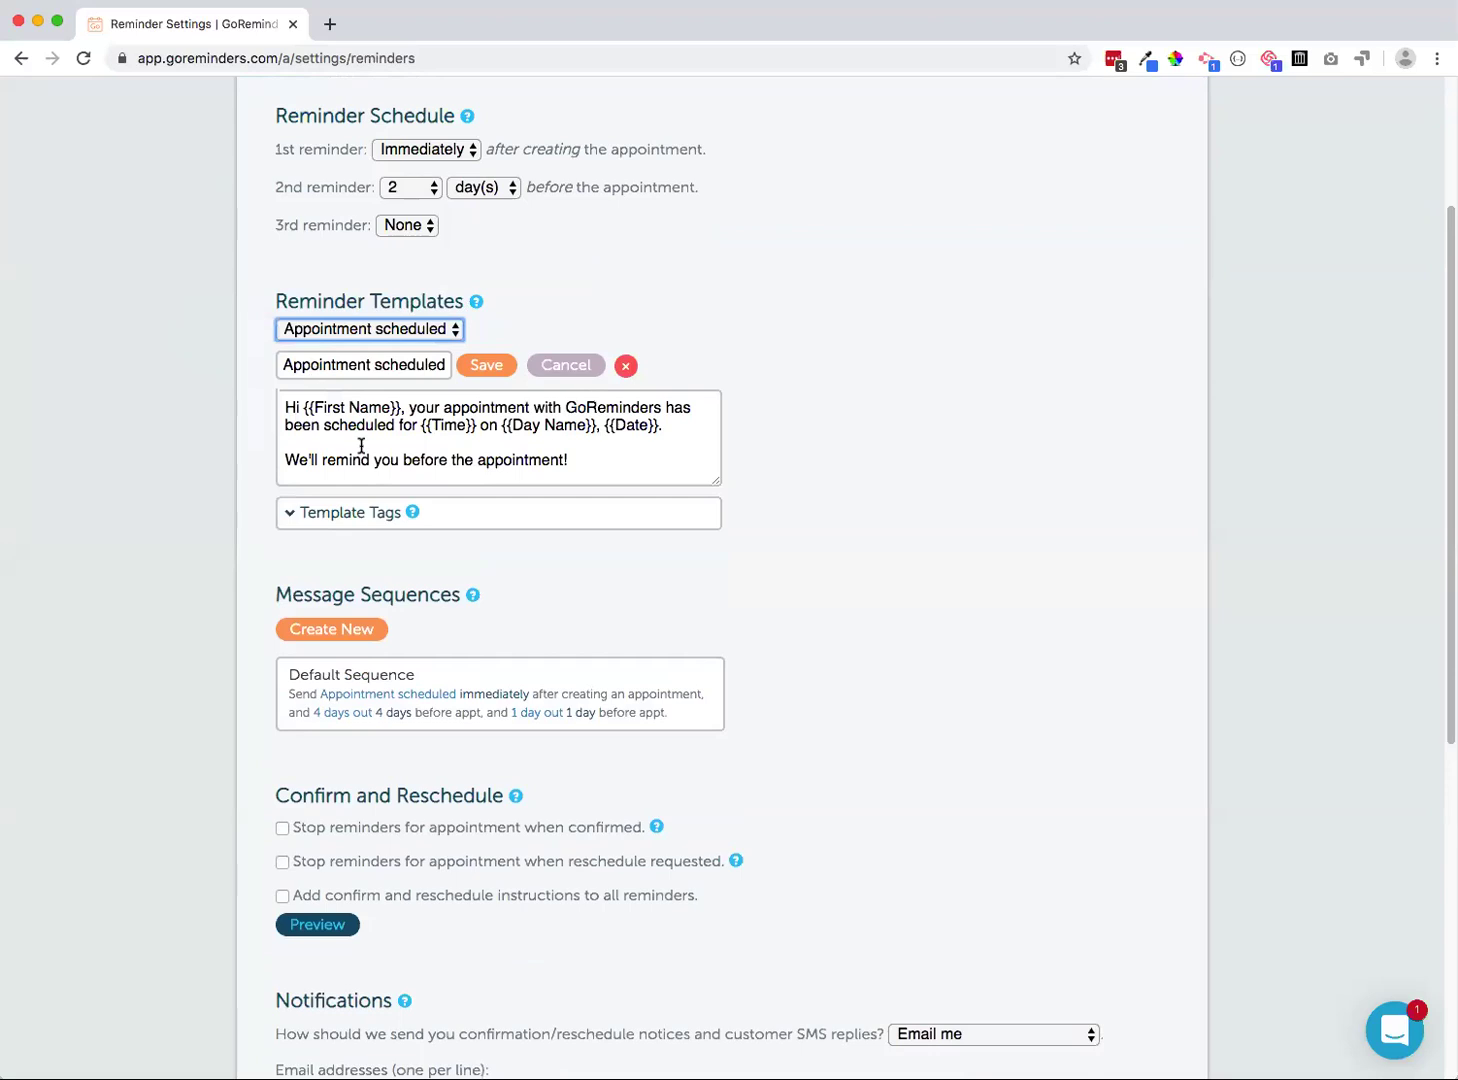
click(343, 437)
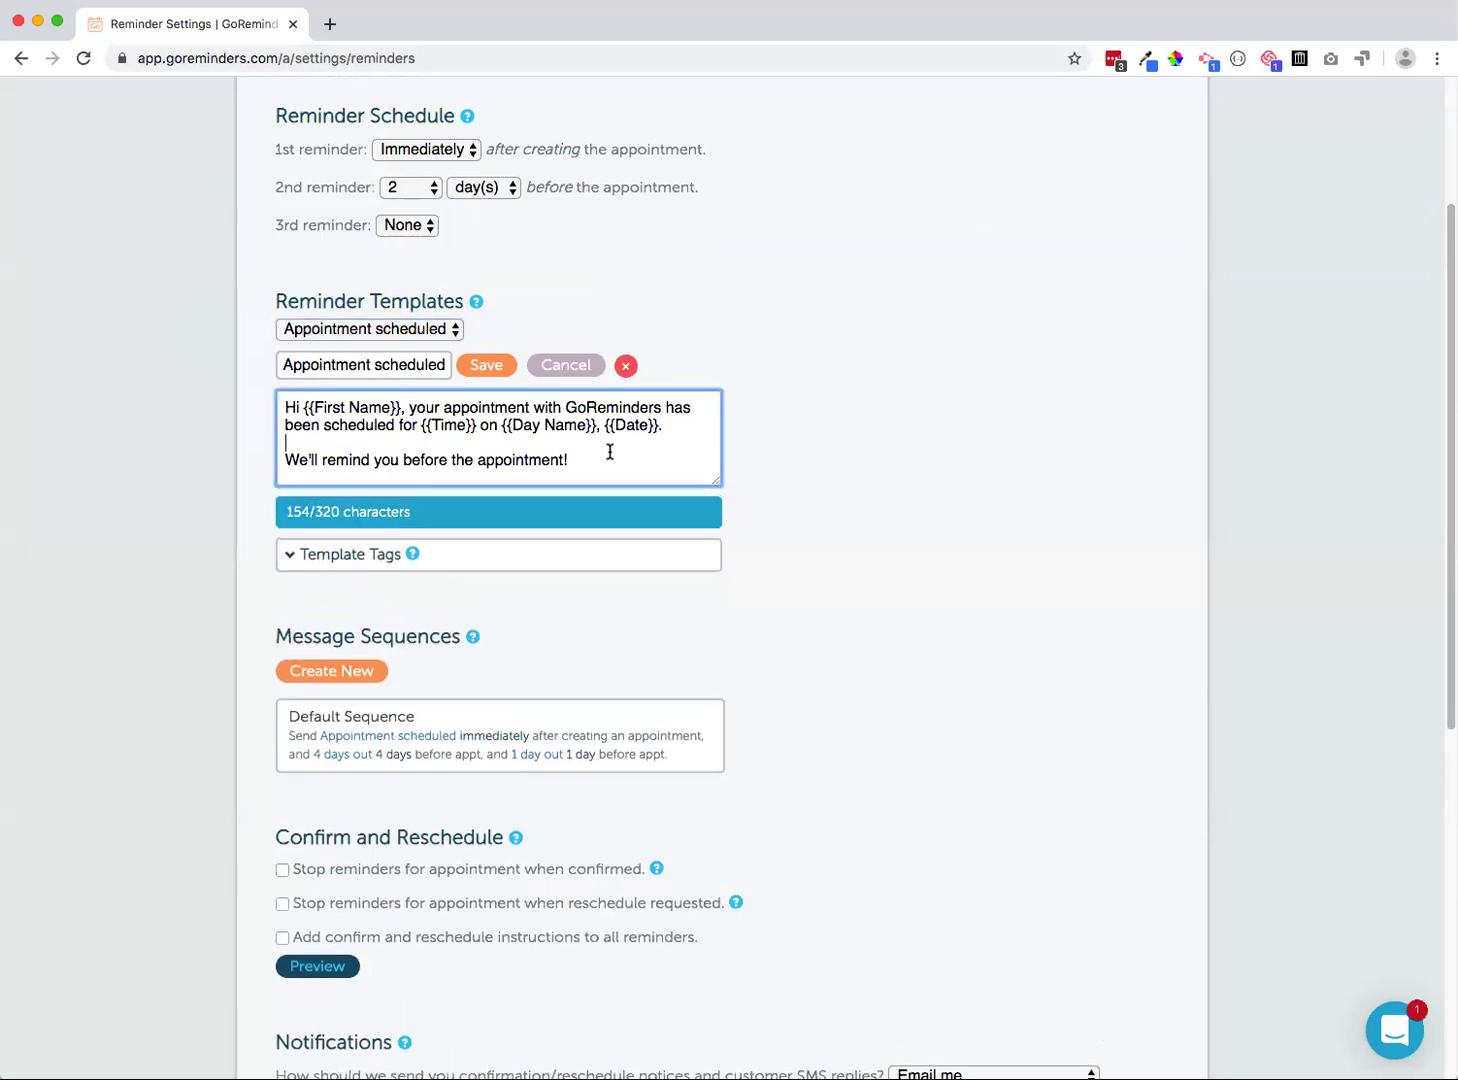
key(Down)
key(Down)
click(567, 366)
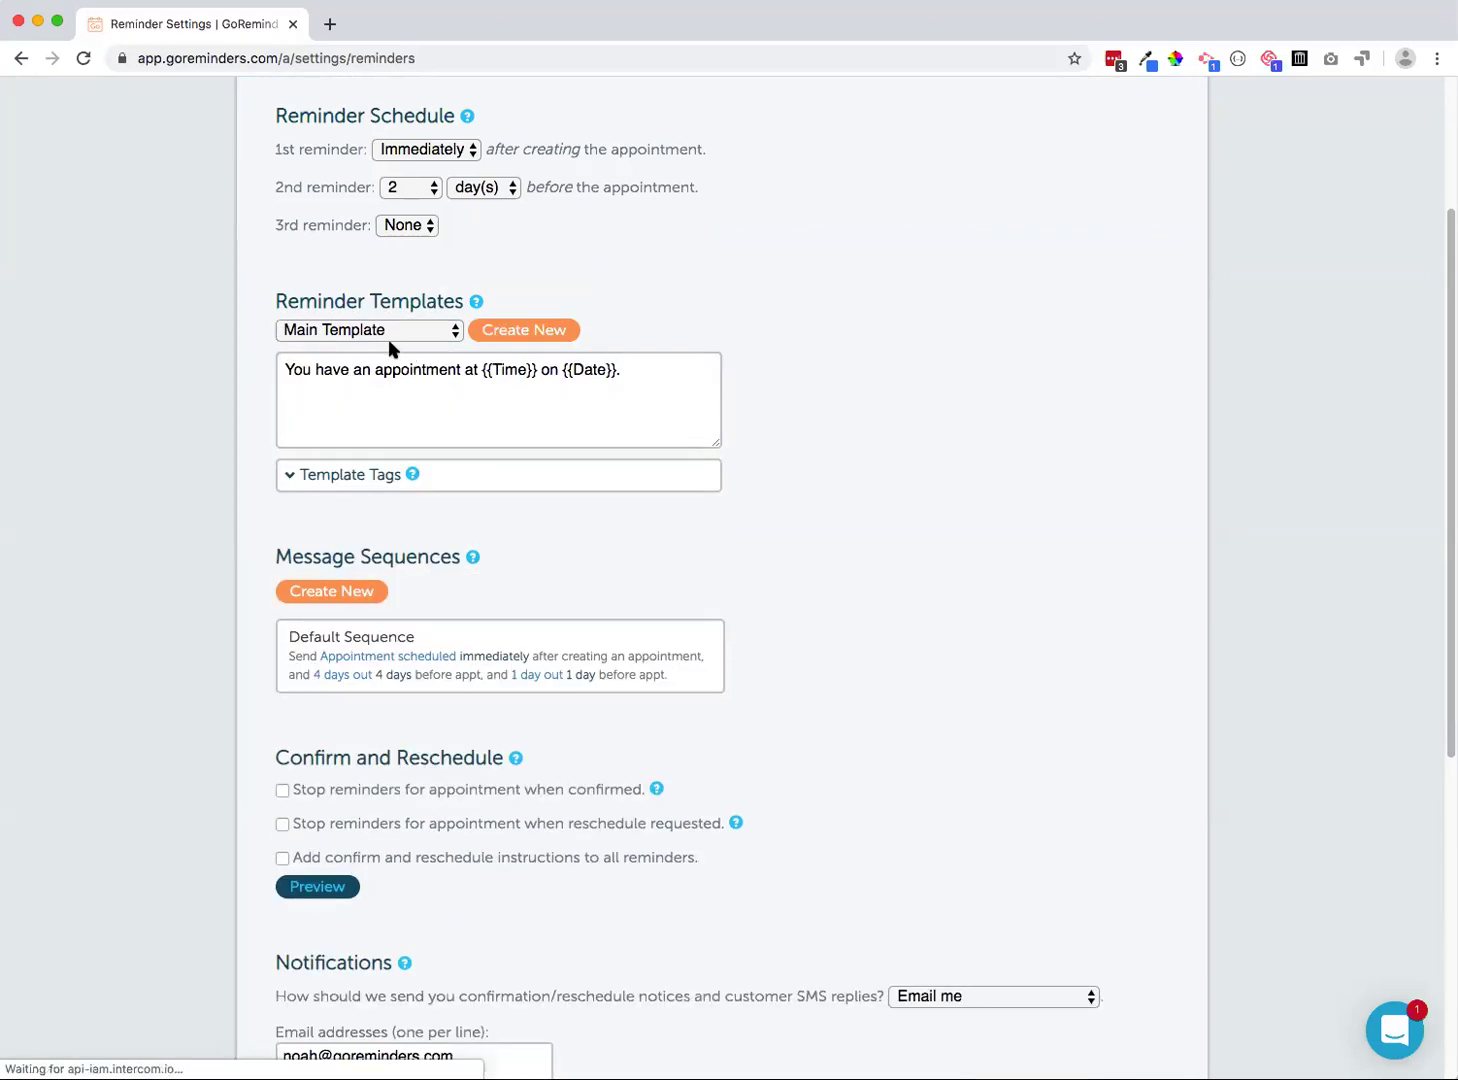
scroll(286, 559, down, 1)
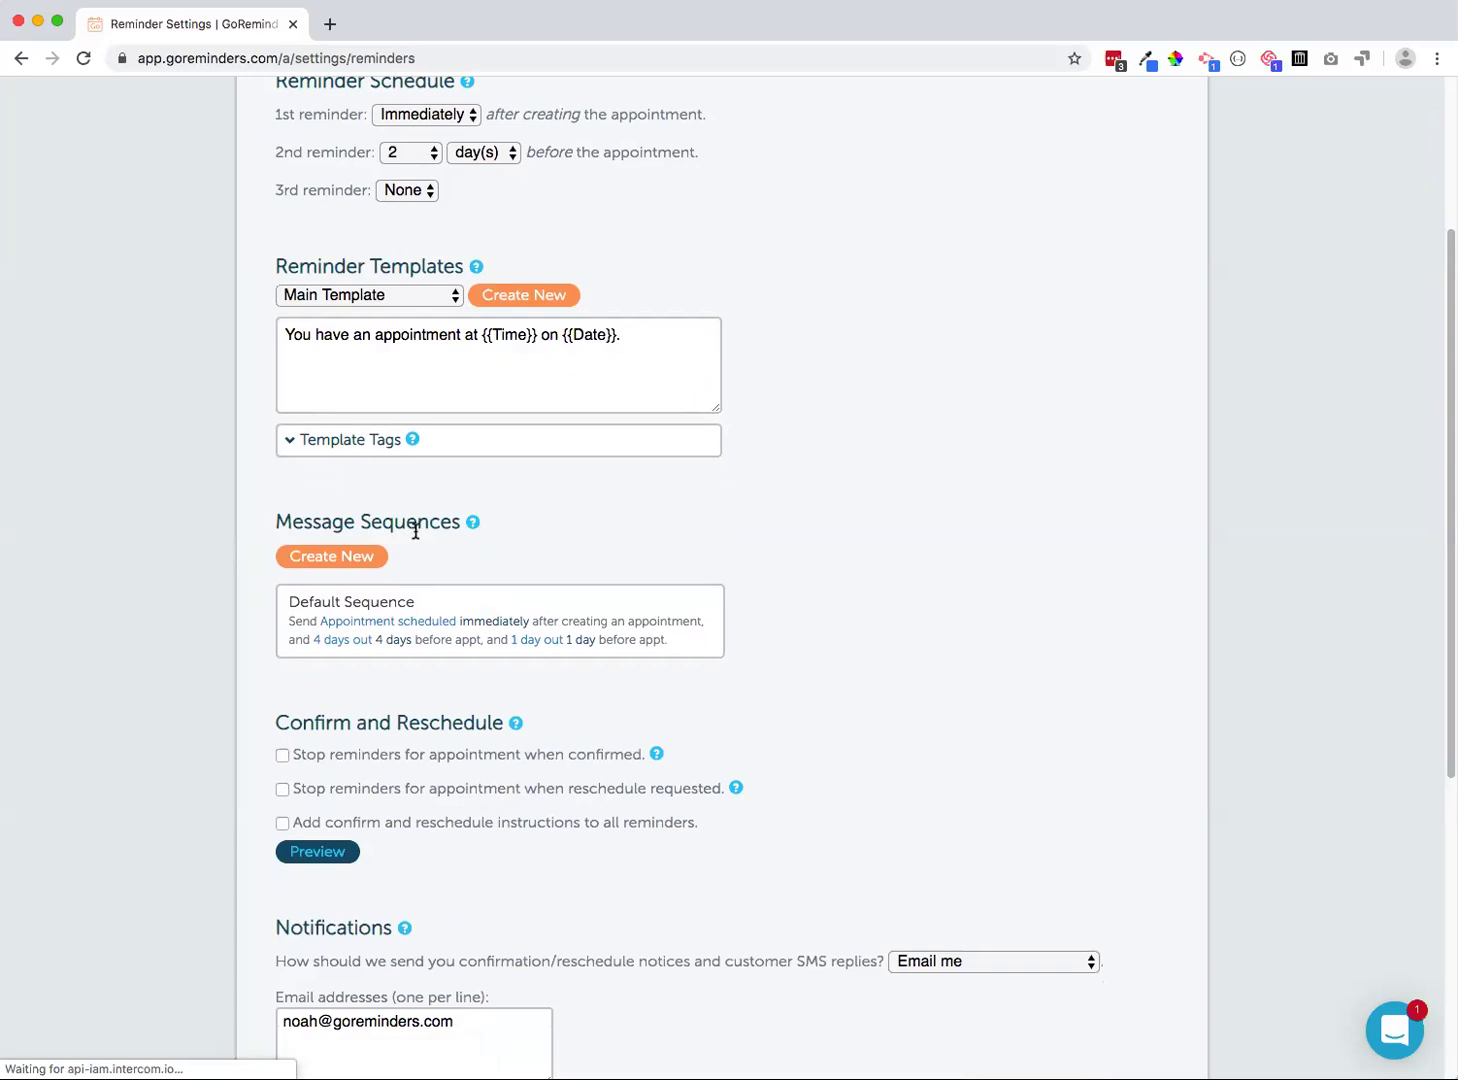
Review the Default Sequence timings (immediately, 4 days, 1 day before) and close without saving
click(562, 610)
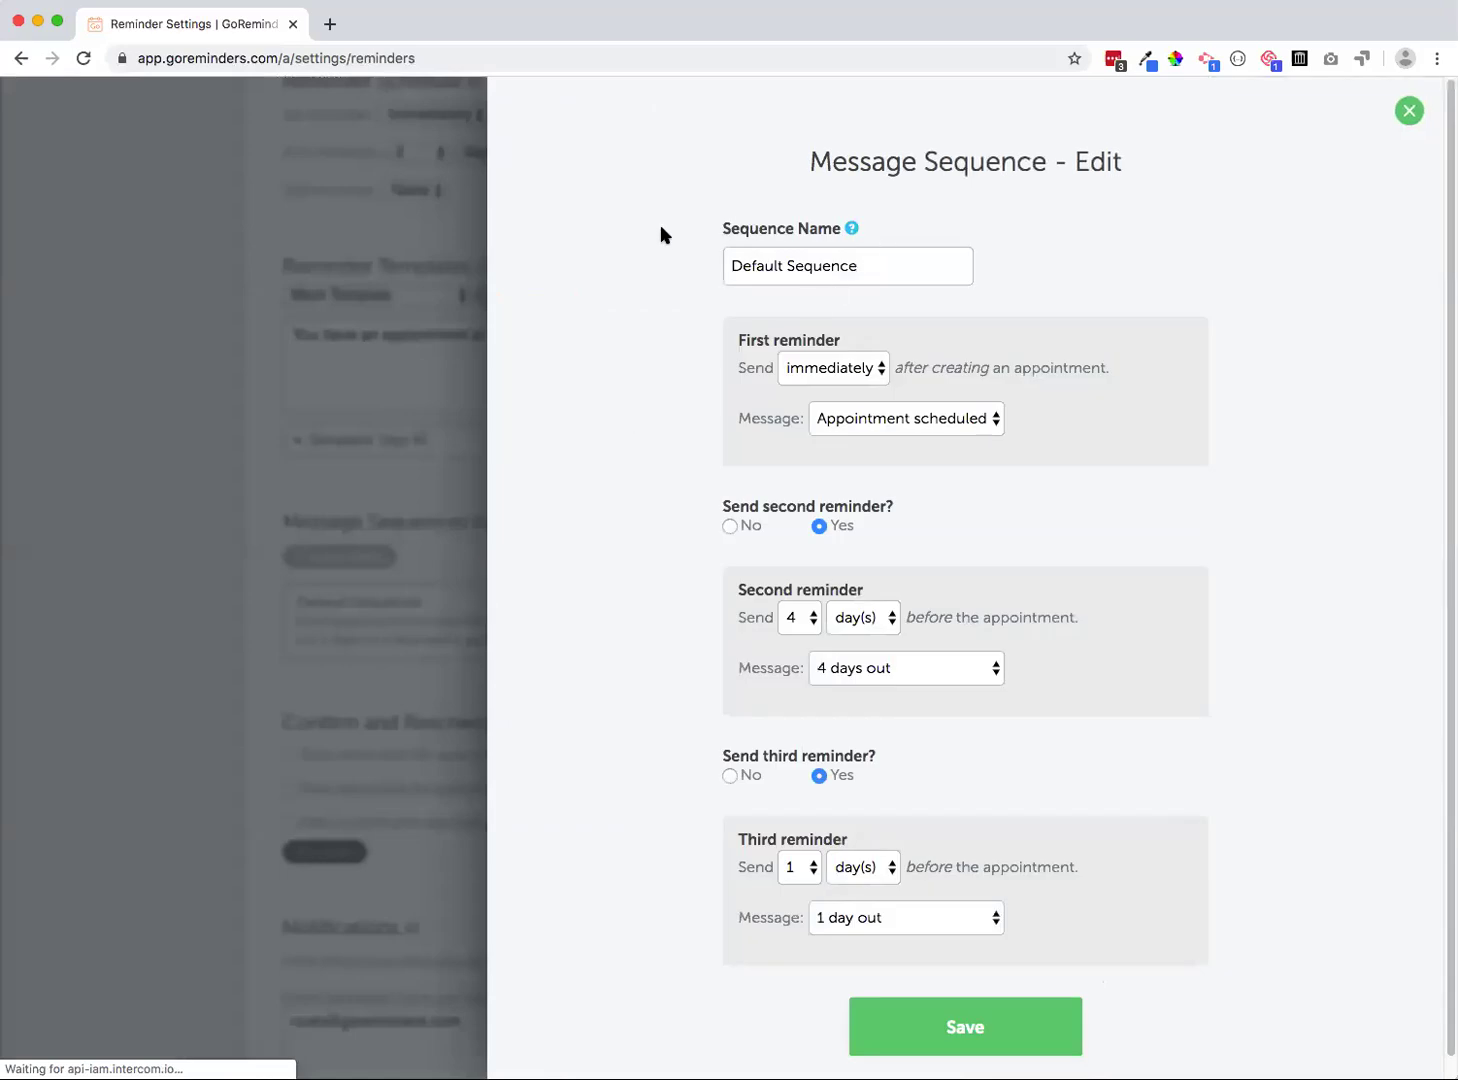
scroll(745, 770, down, 1)
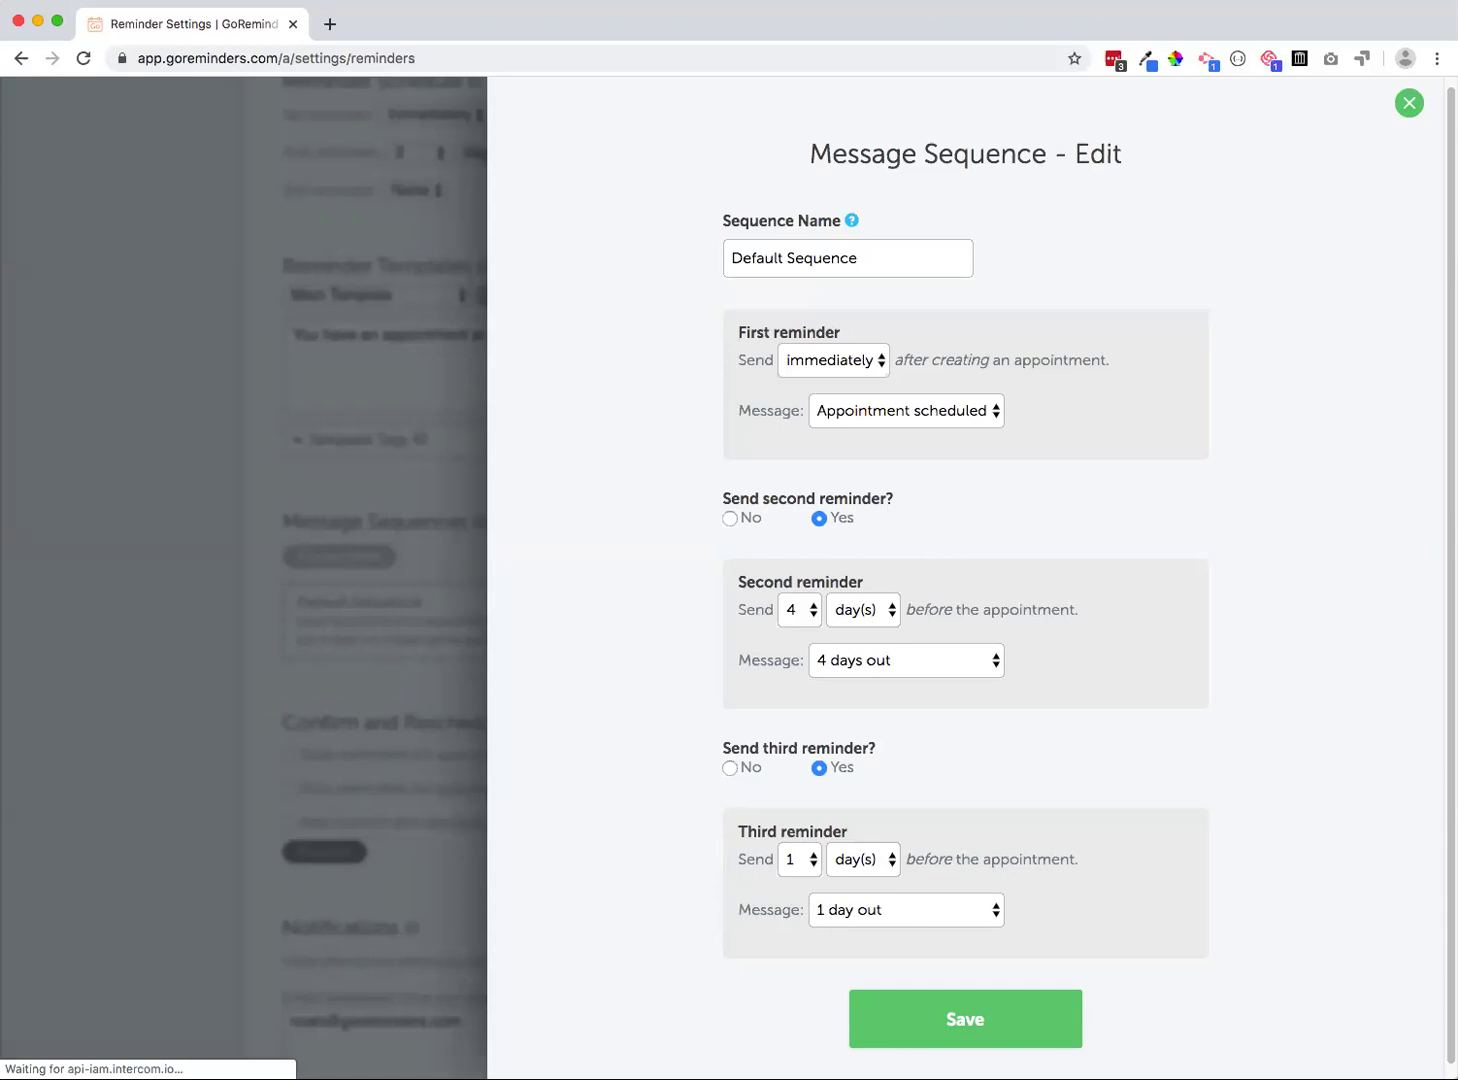
click(1402, 108)
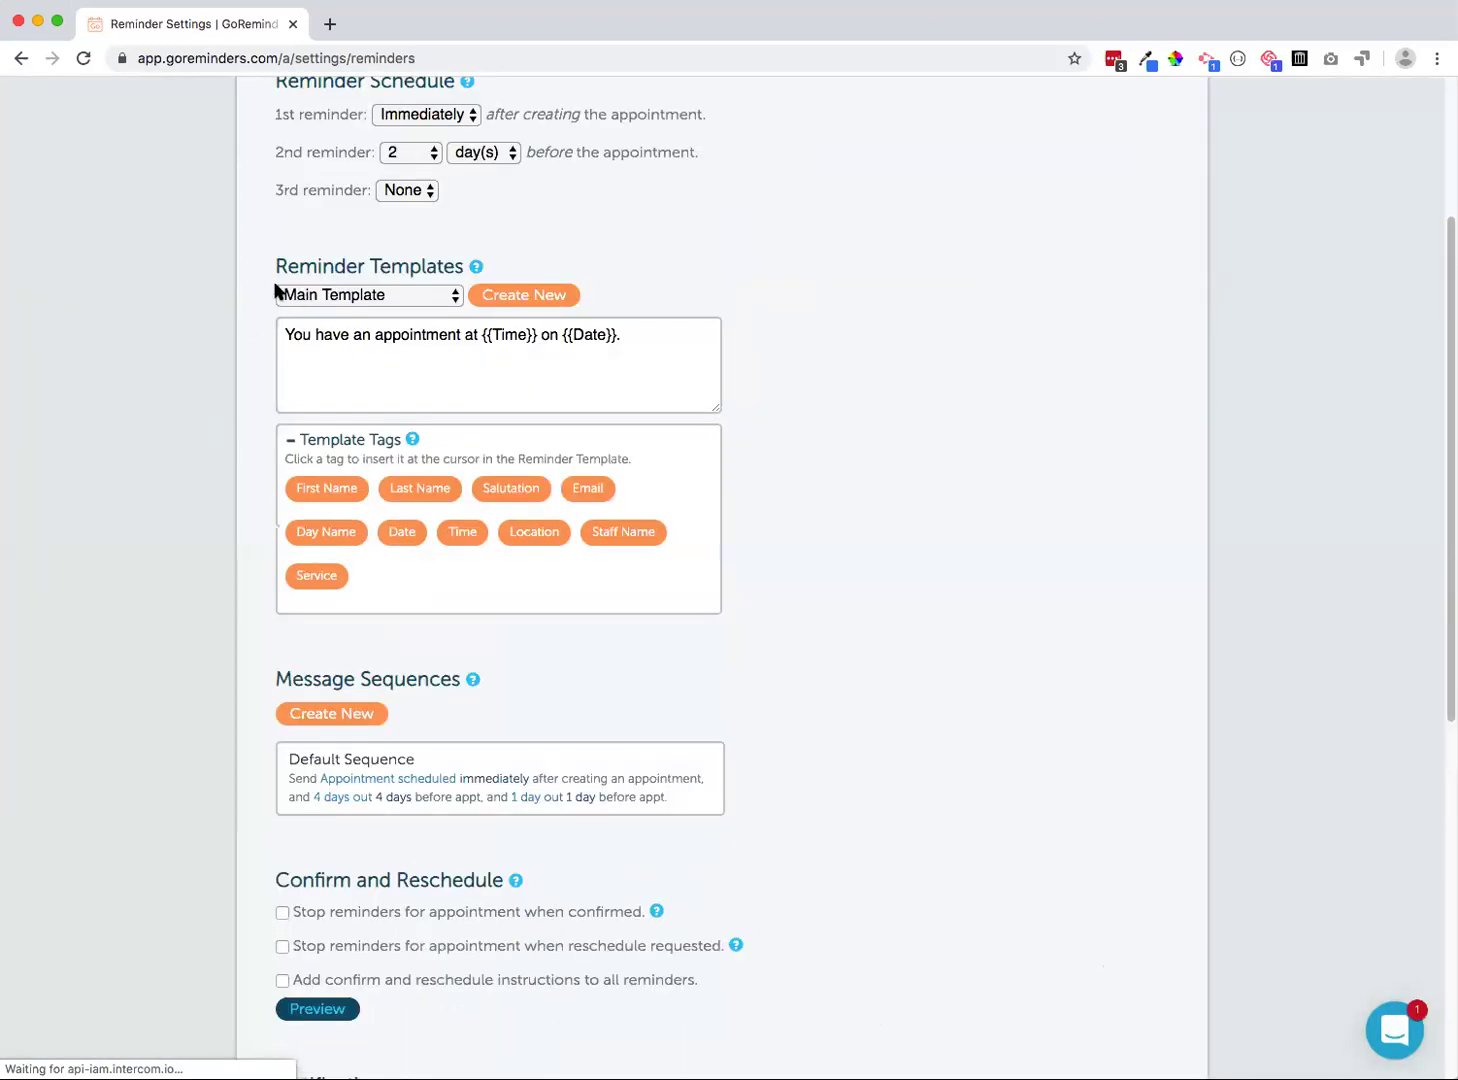
Load the Appointment scheduled template in a taller message box and inspect its {{Time}} and {{Date}} tags
scroll(221, 294, up, 1)
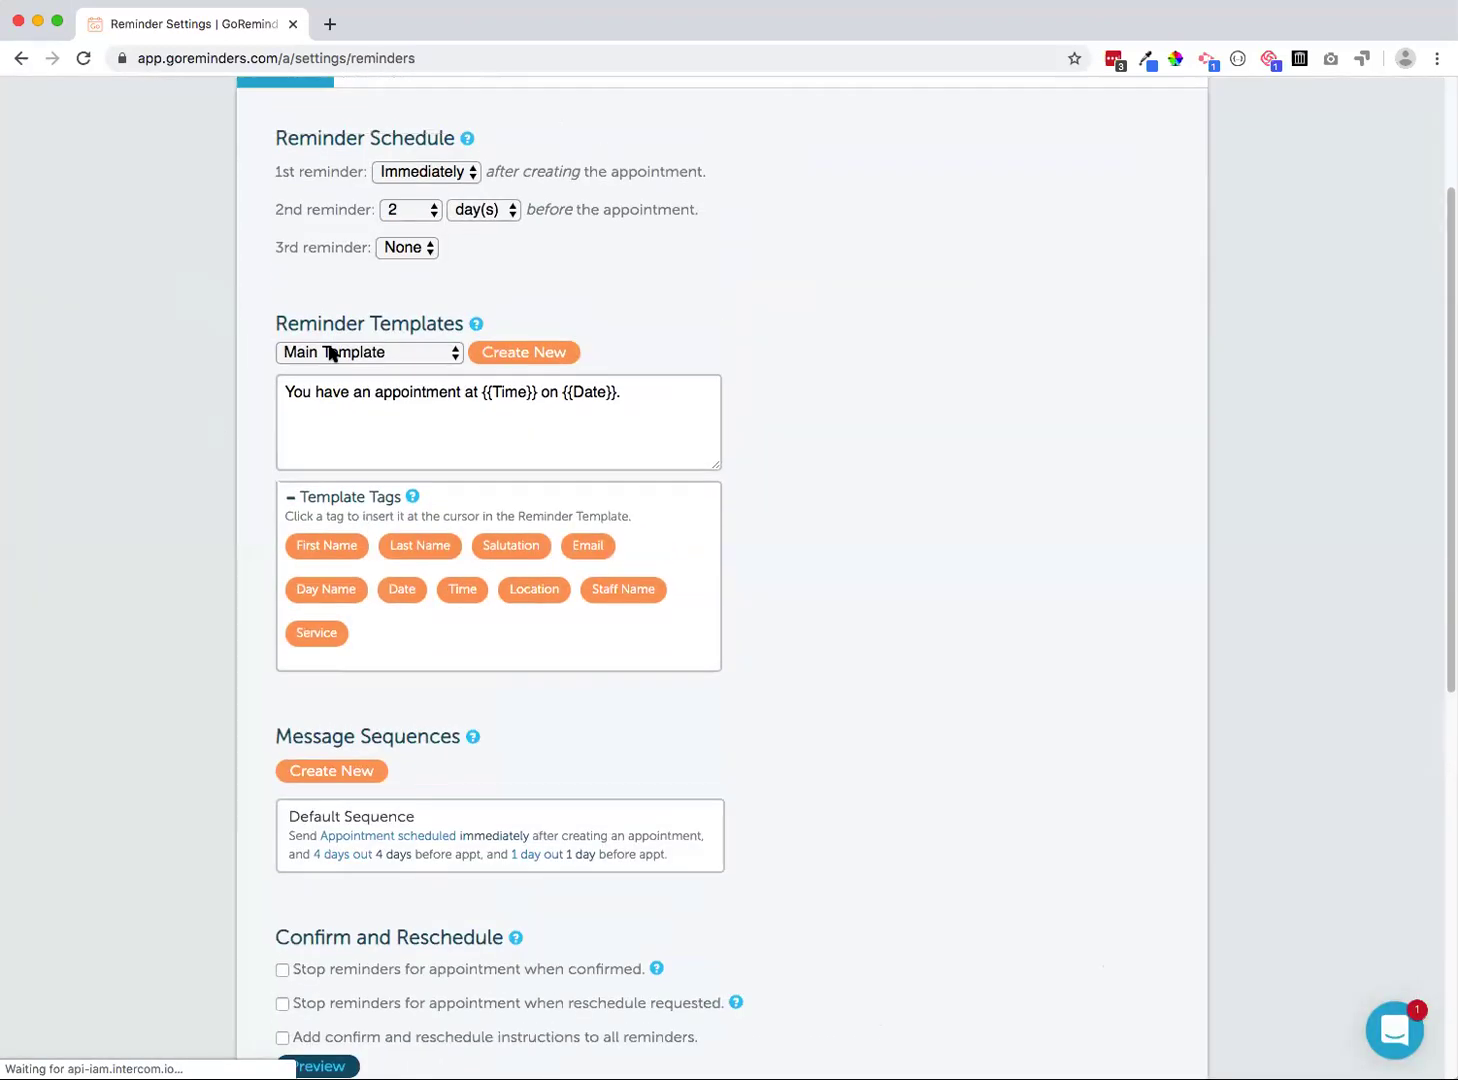
click(331, 352)
click(330, 375)
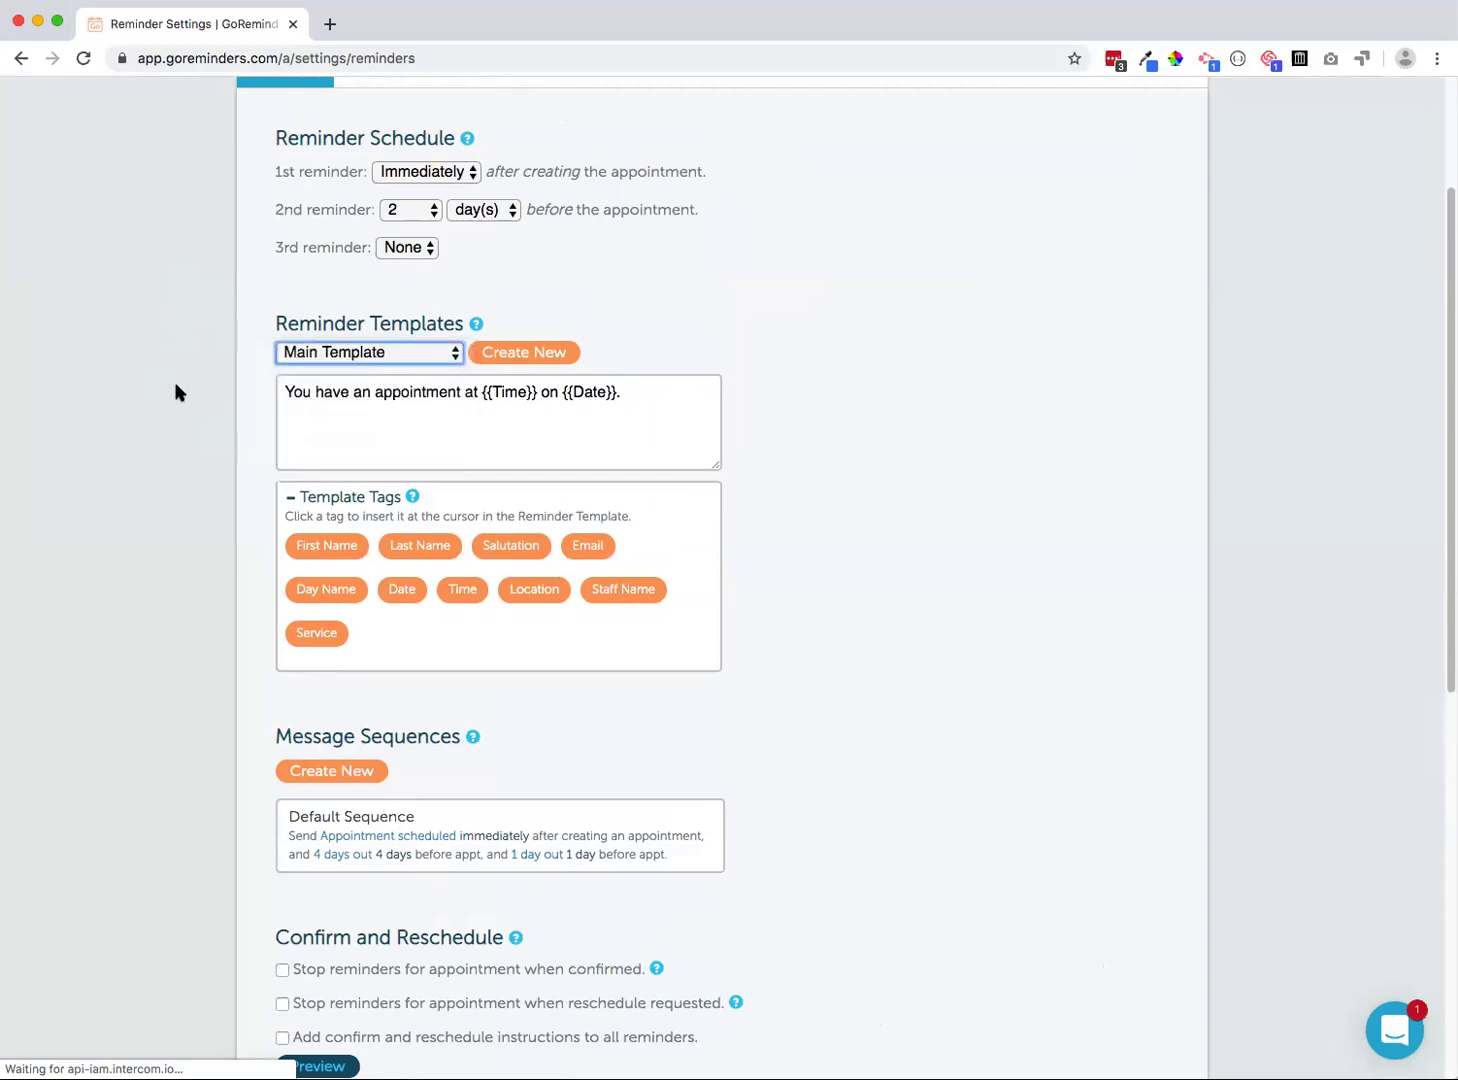
drag(713, 501, 704, 562)
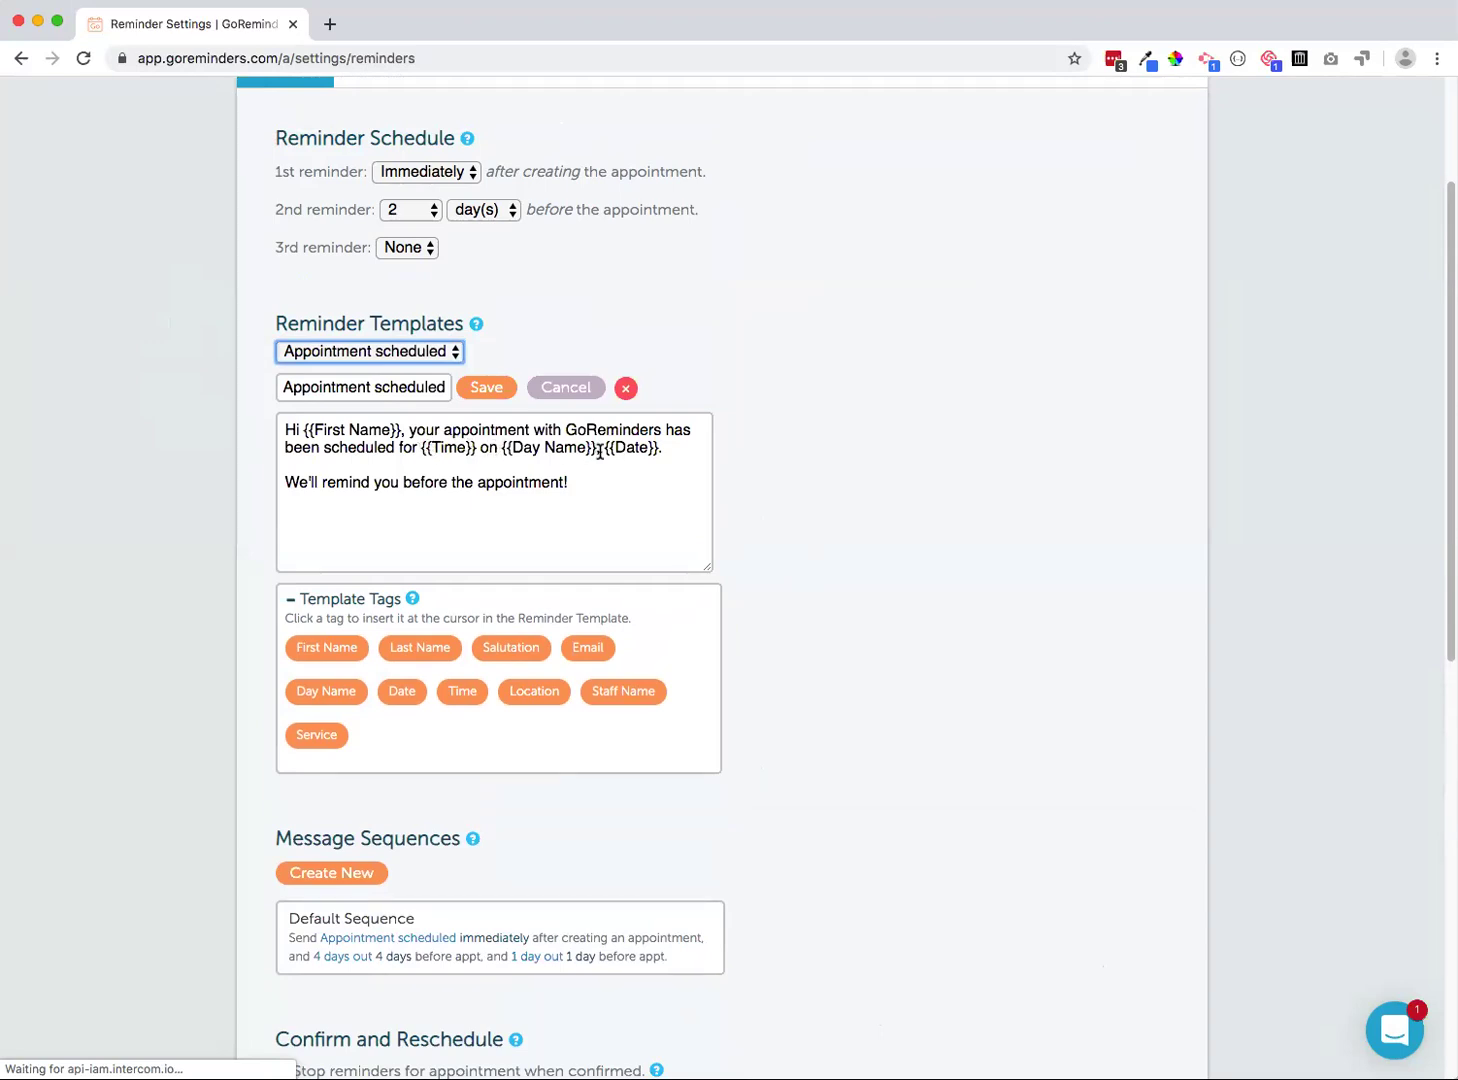
drag(419, 447, 474, 447)
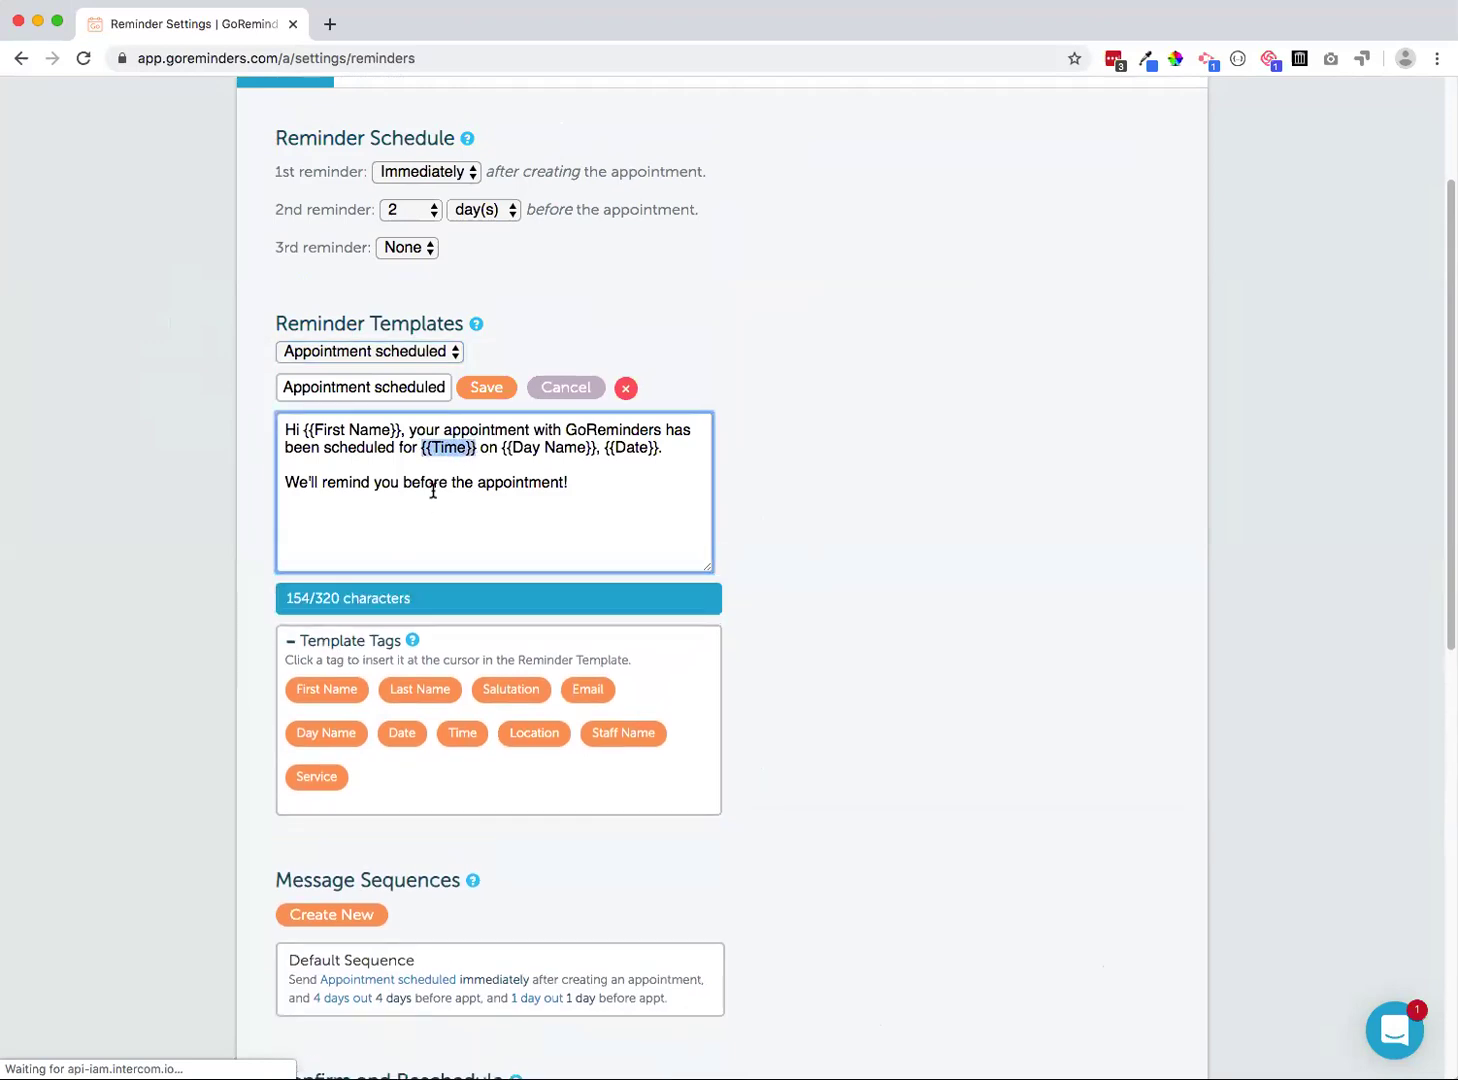
click(455, 466)
click(687, 451)
click(372, 355)
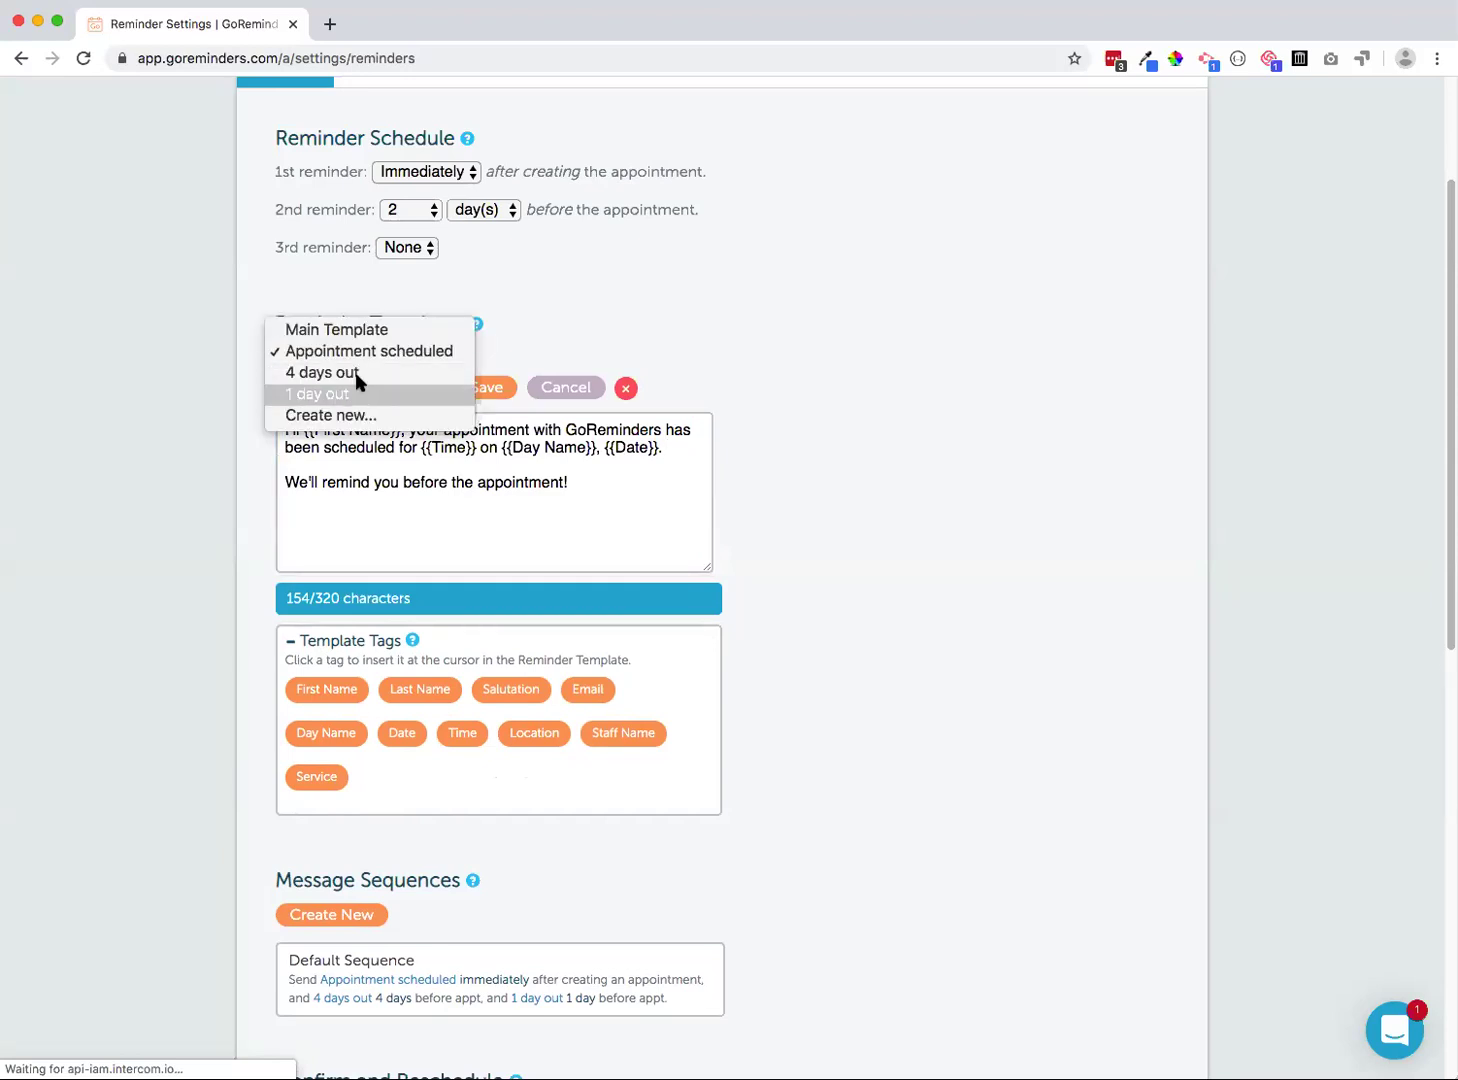
Look over the 4 days out template, then load the 1 day out template
click(355, 372)
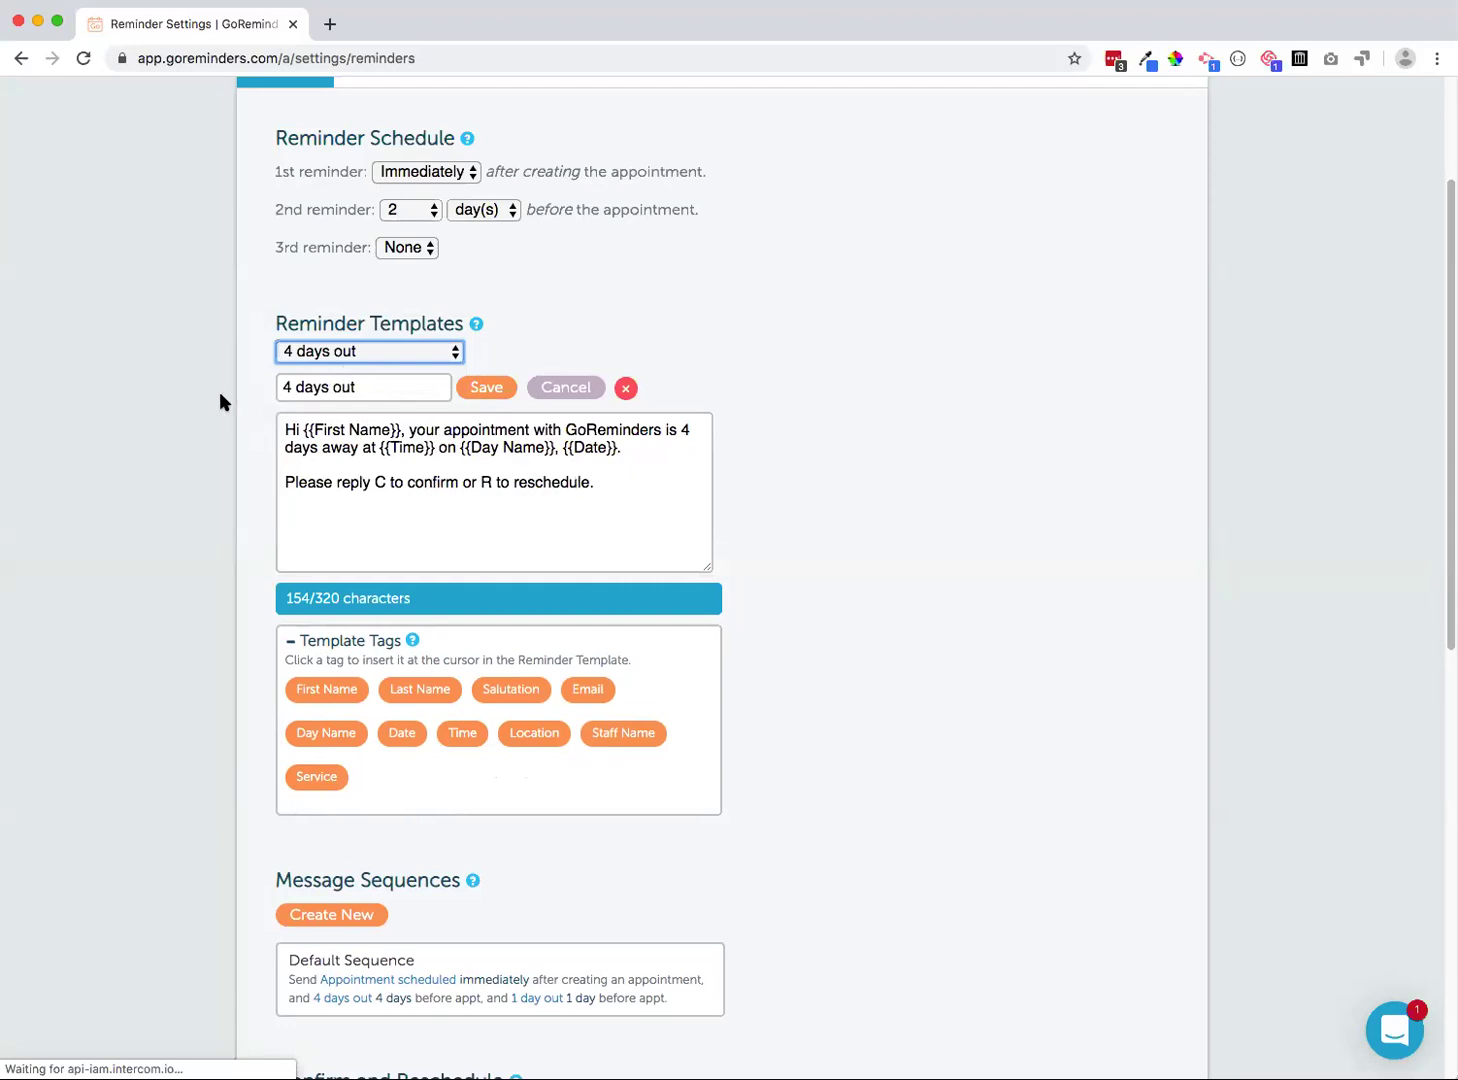
click(278, 322)
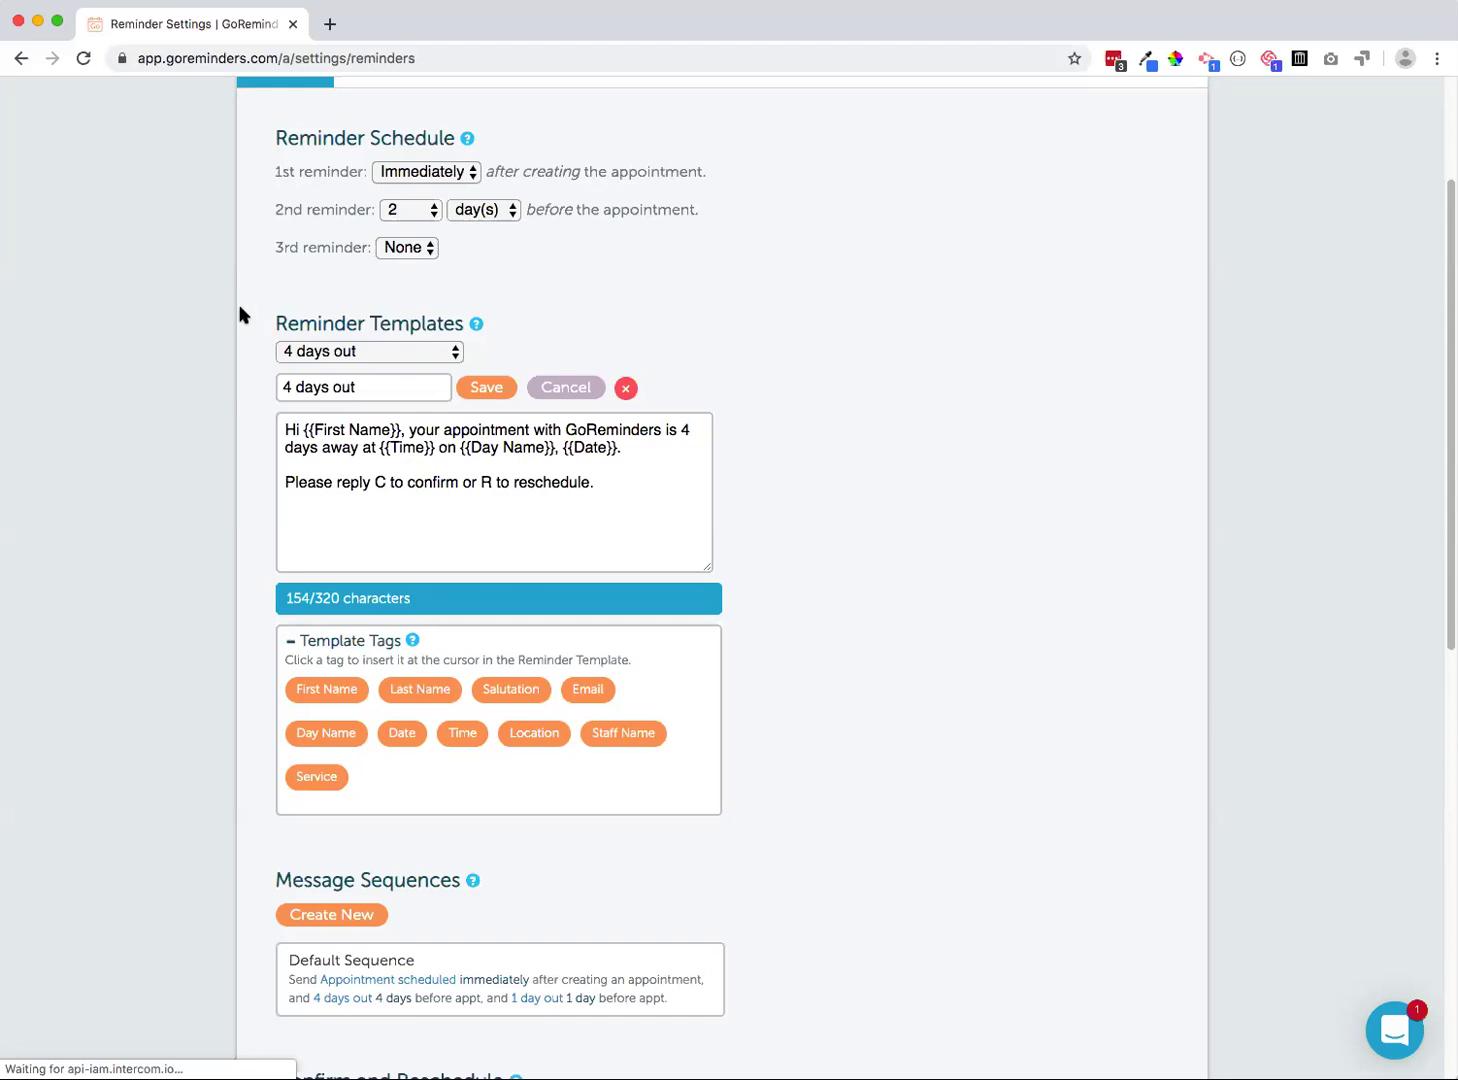
click(279, 352)
click(281, 373)
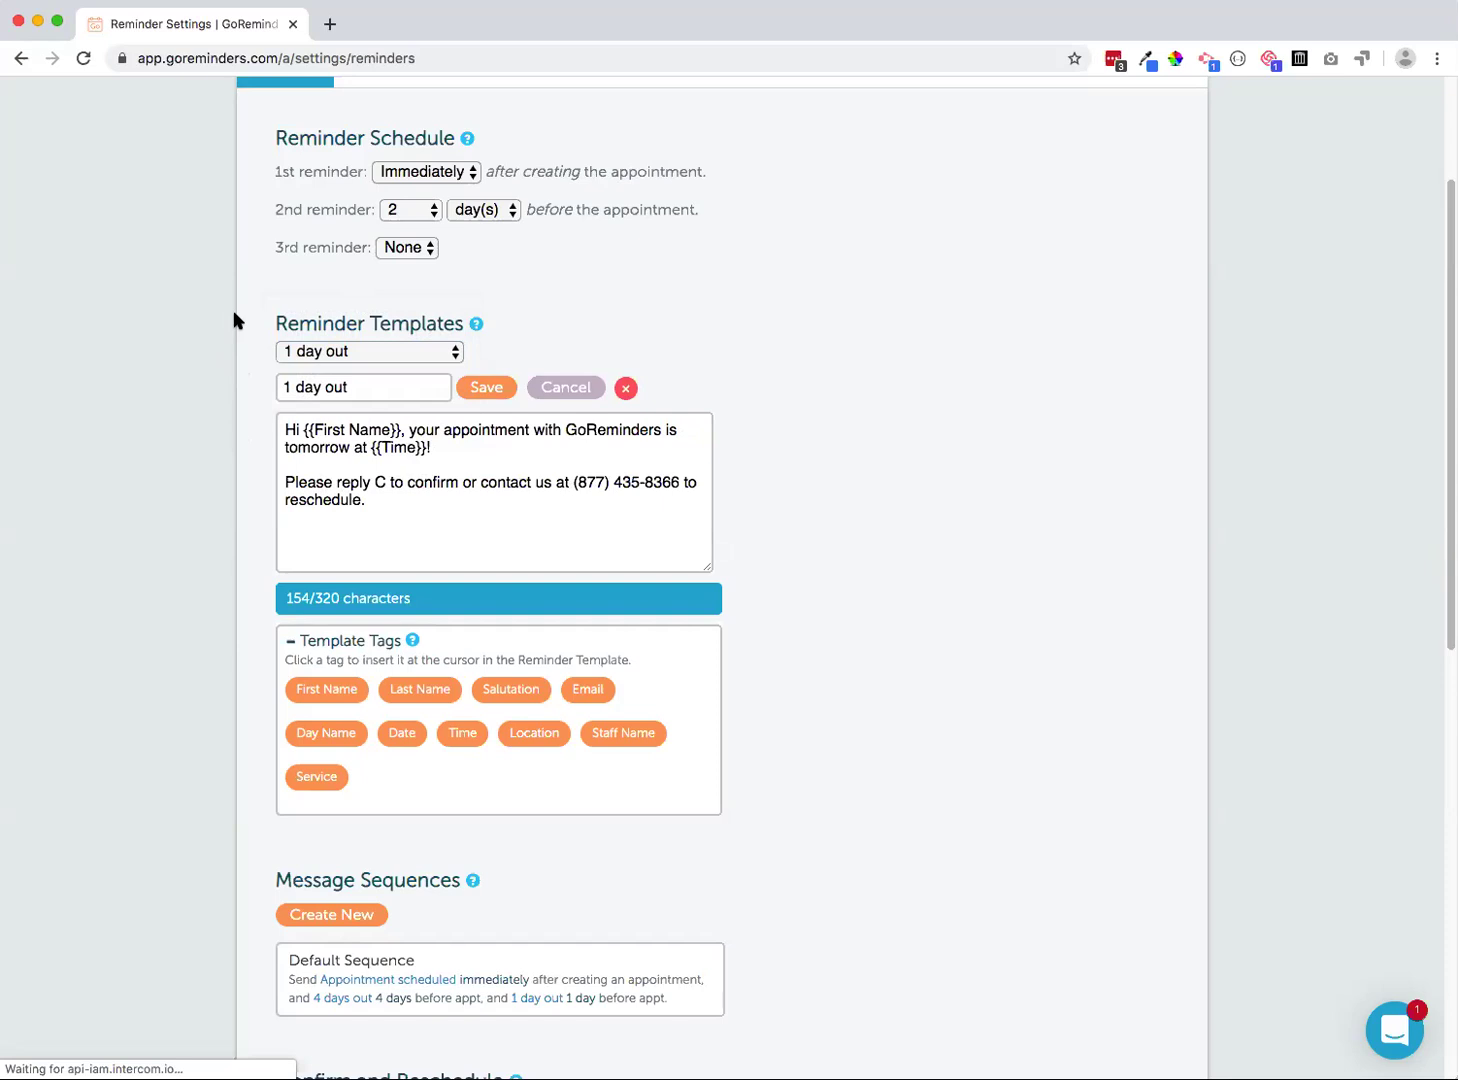
Enable 'Add confirm and reschedule instructions to all reminders' under Confirm and Reschedule
scroll(185, 420, down, 2)
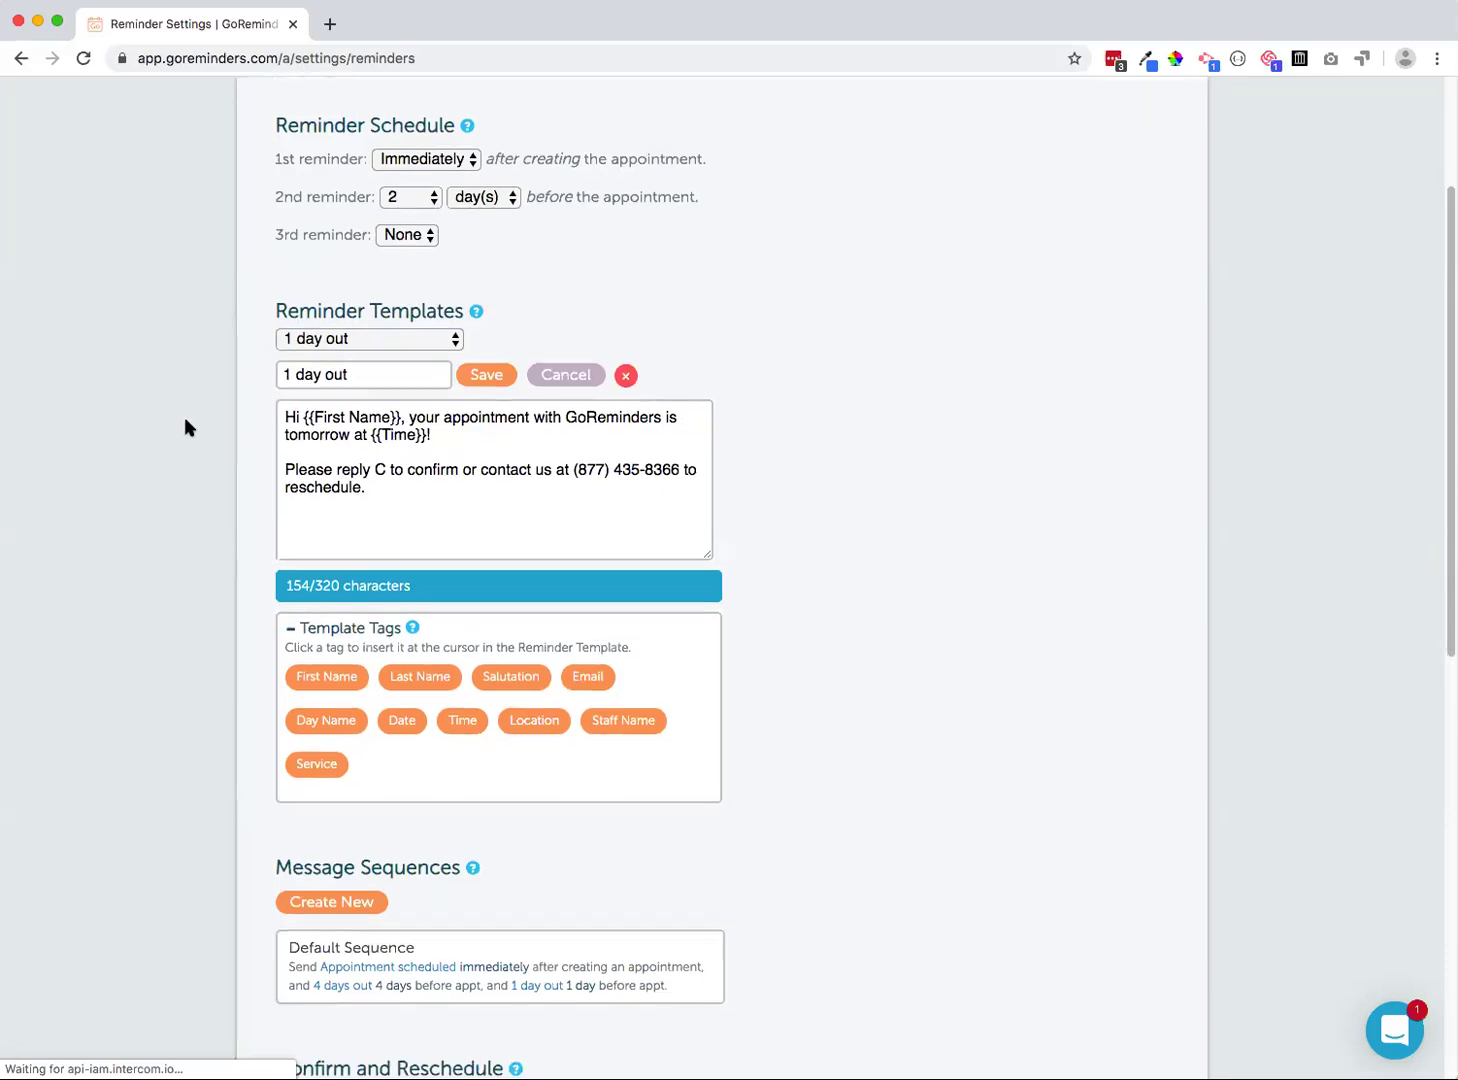
scroll(205, 427, down, 5)
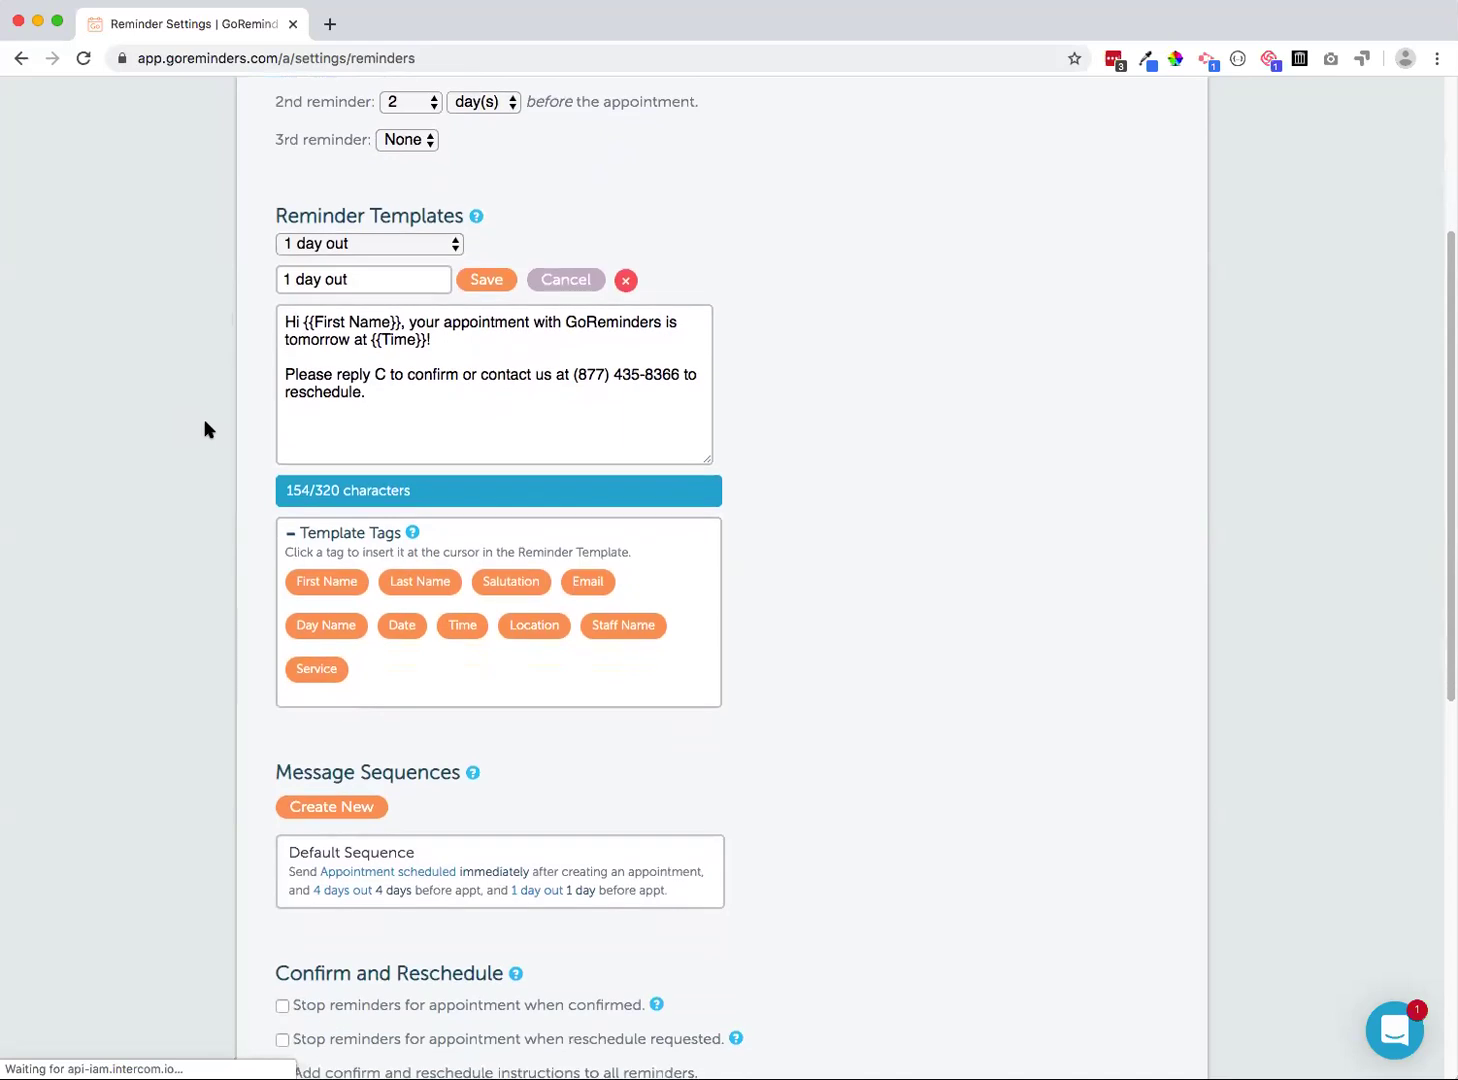
scroll(270, 700, down, 2)
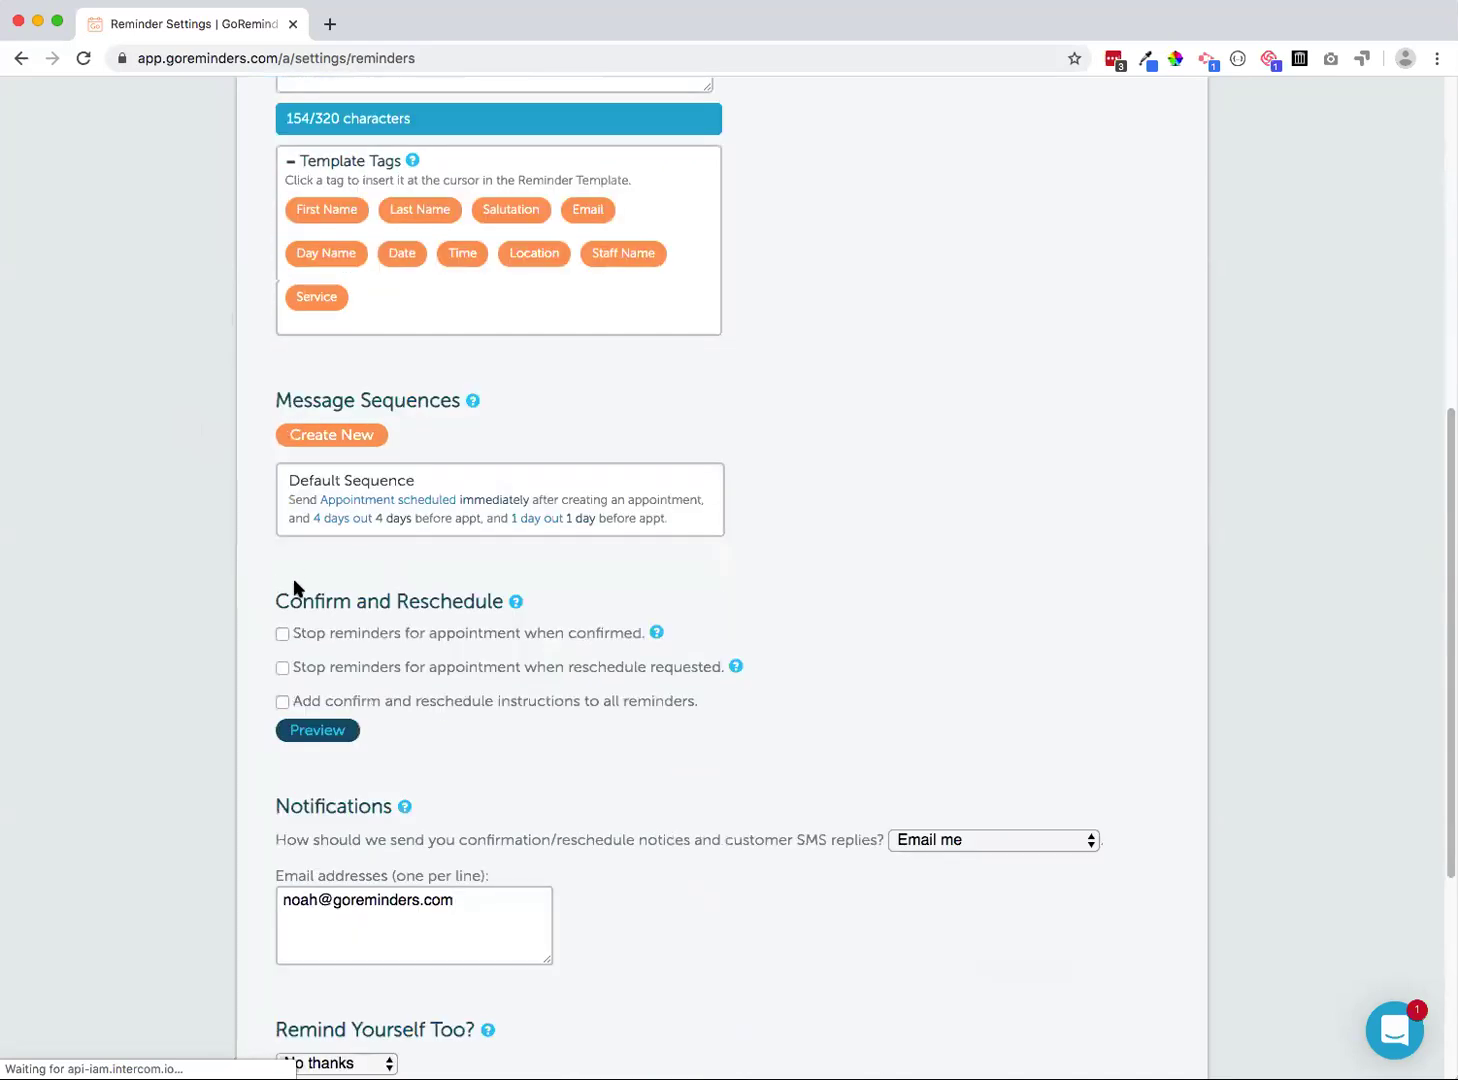
drag(278, 603, 499, 605)
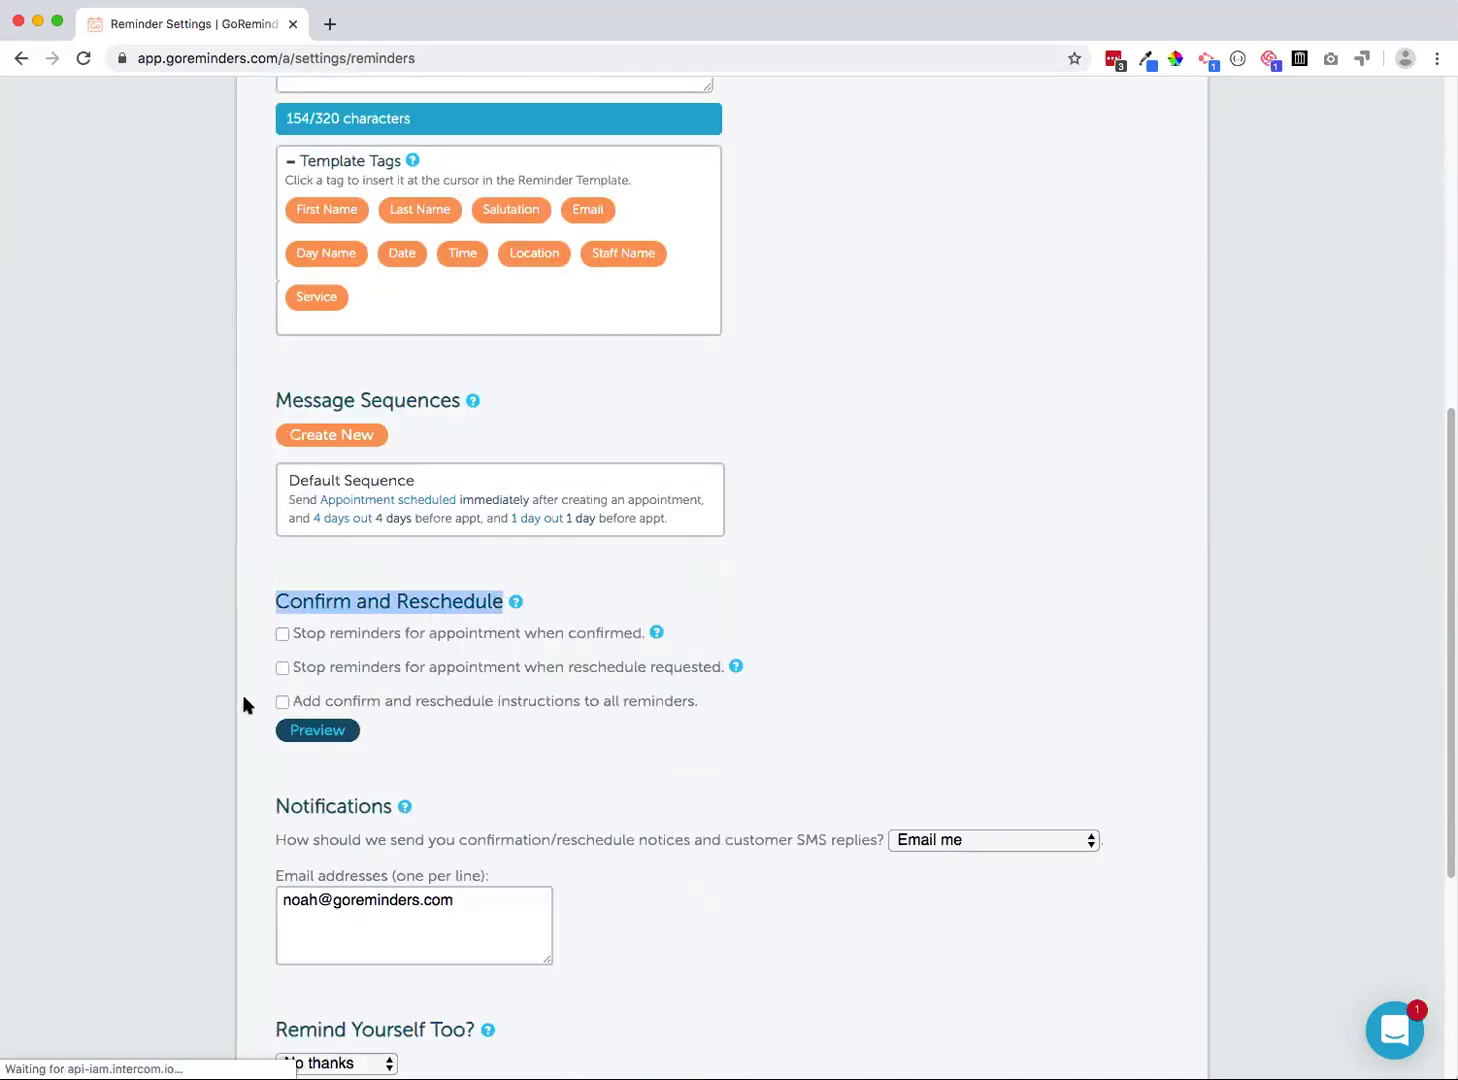
click(340, 704)
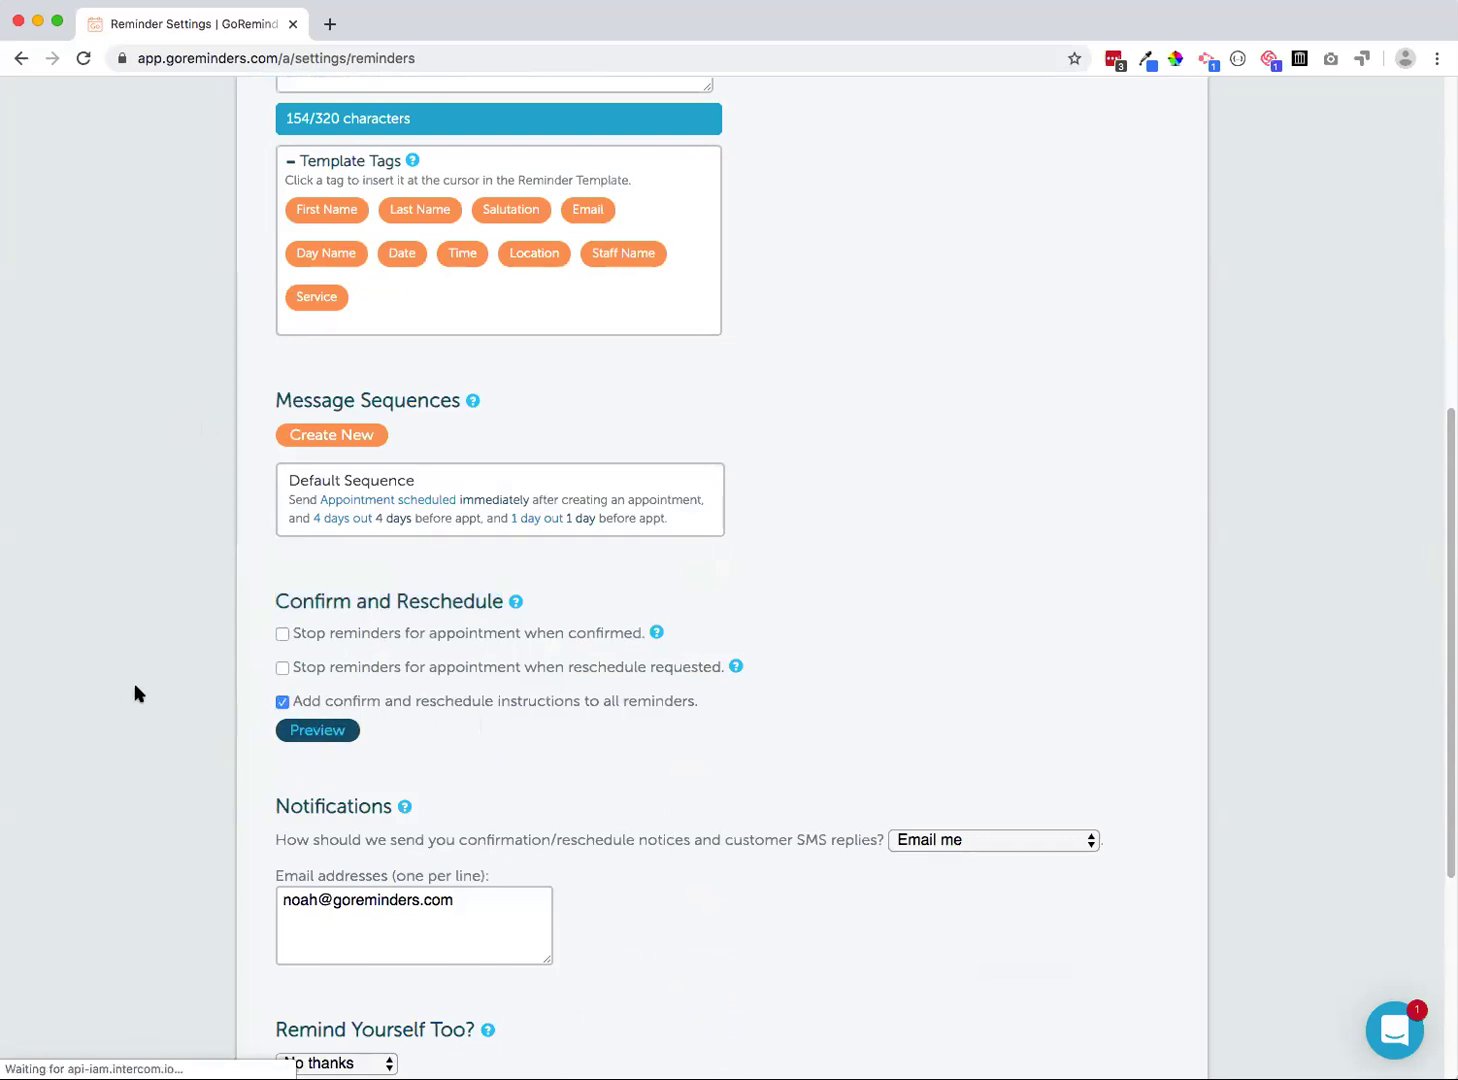
scroll(250, 660, down, 5)
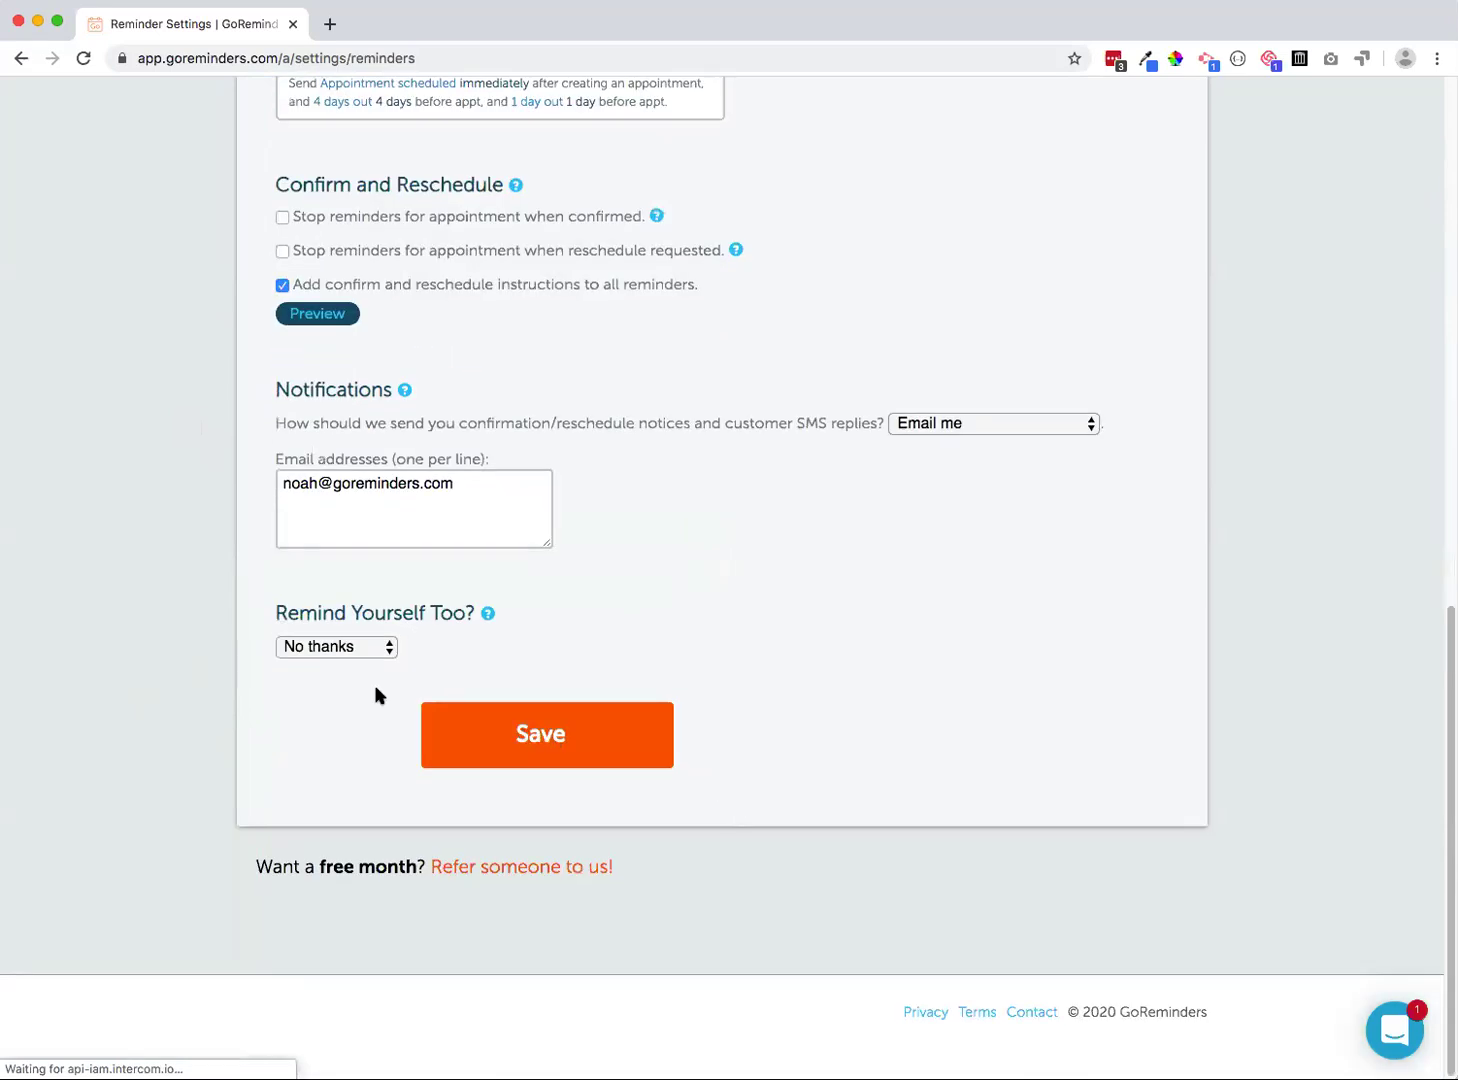
scroll(378, 693, up, 4)
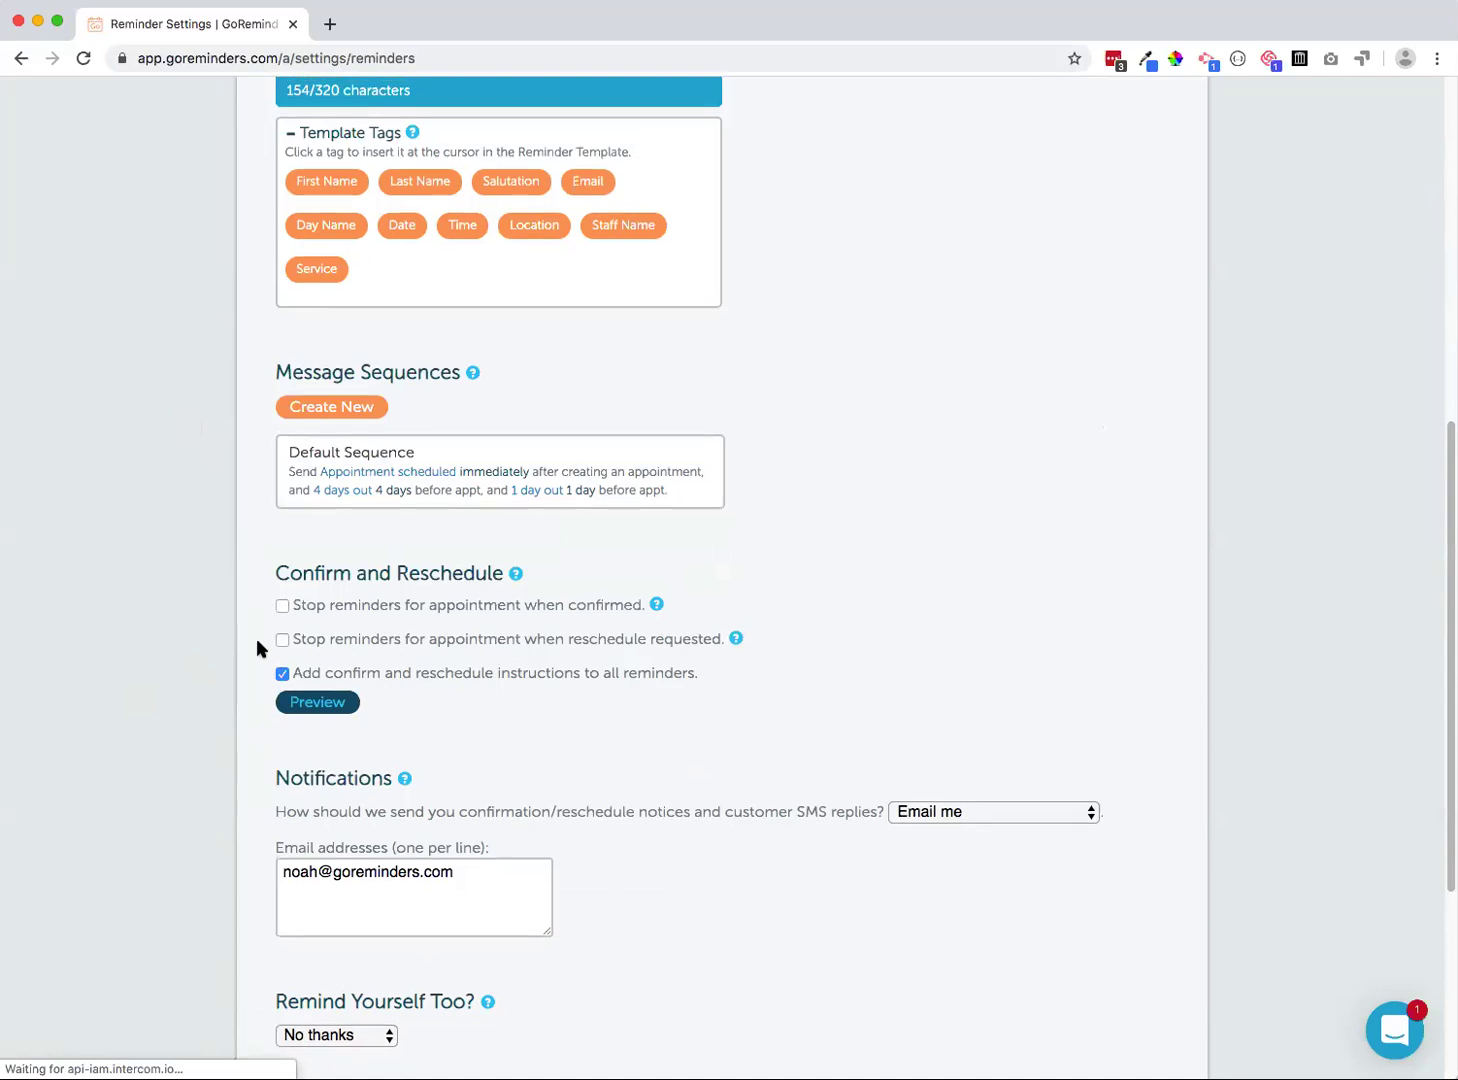
scroll(255, 646, up, 2)
Untick 'Add confirm and reschedule instructions', then begin a New Appointment with Text reminders
click(282, 766)
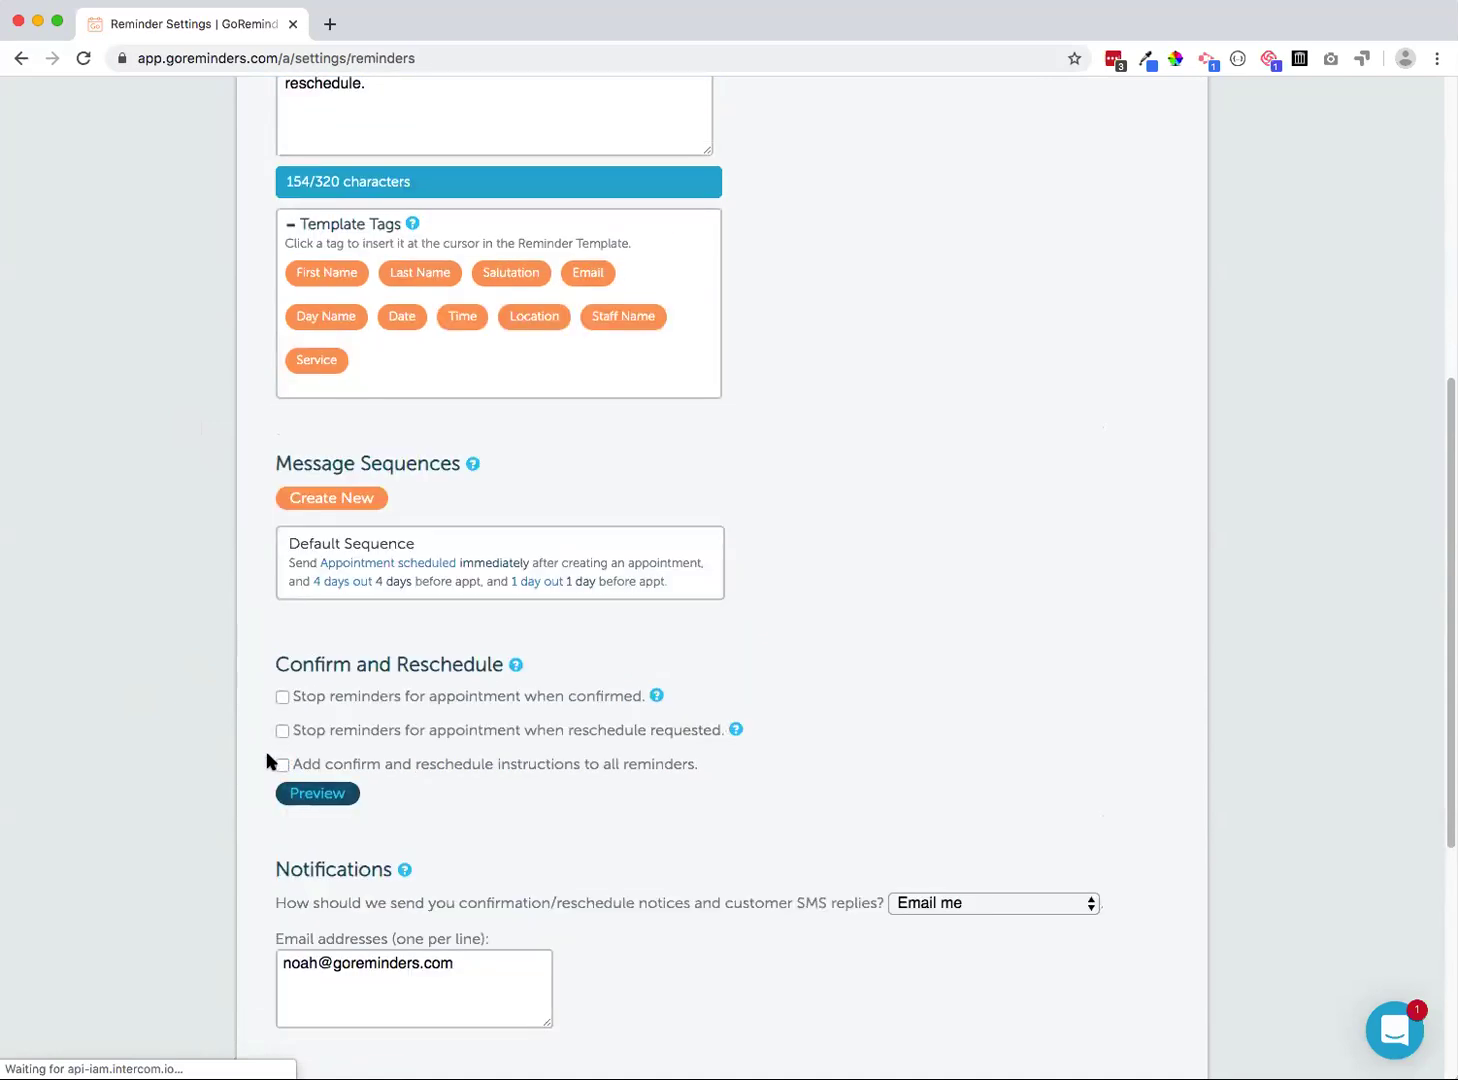
scroll(273, 742, up, 10)
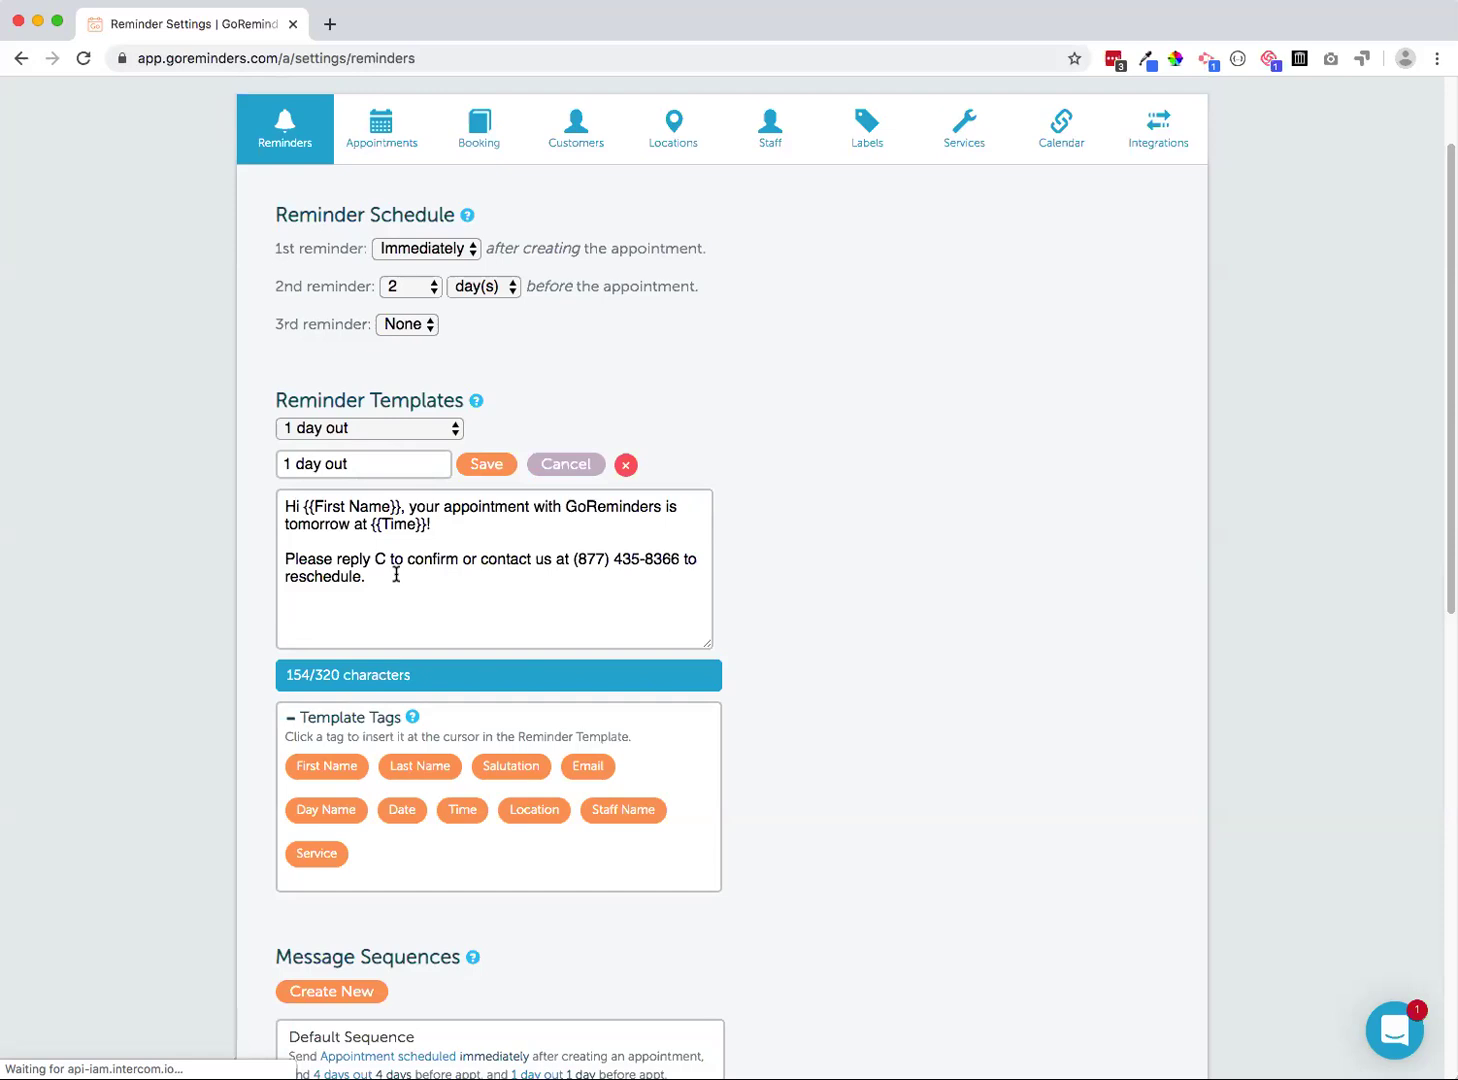
drag(575, 559, 680, 559)
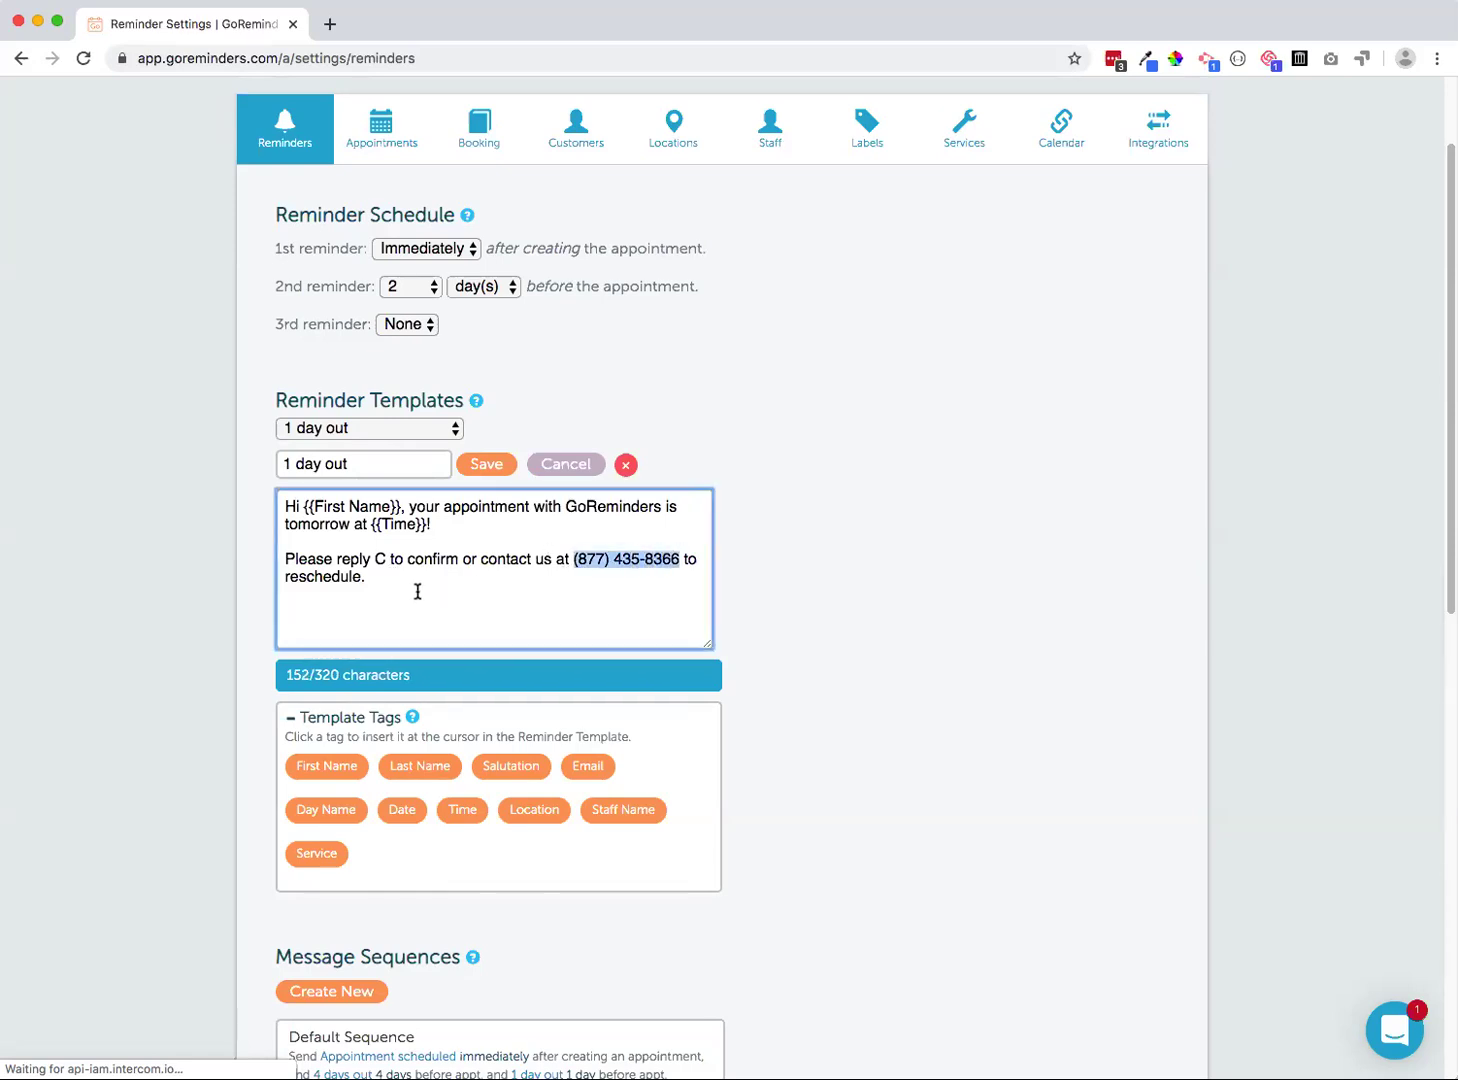
click(487, 582)
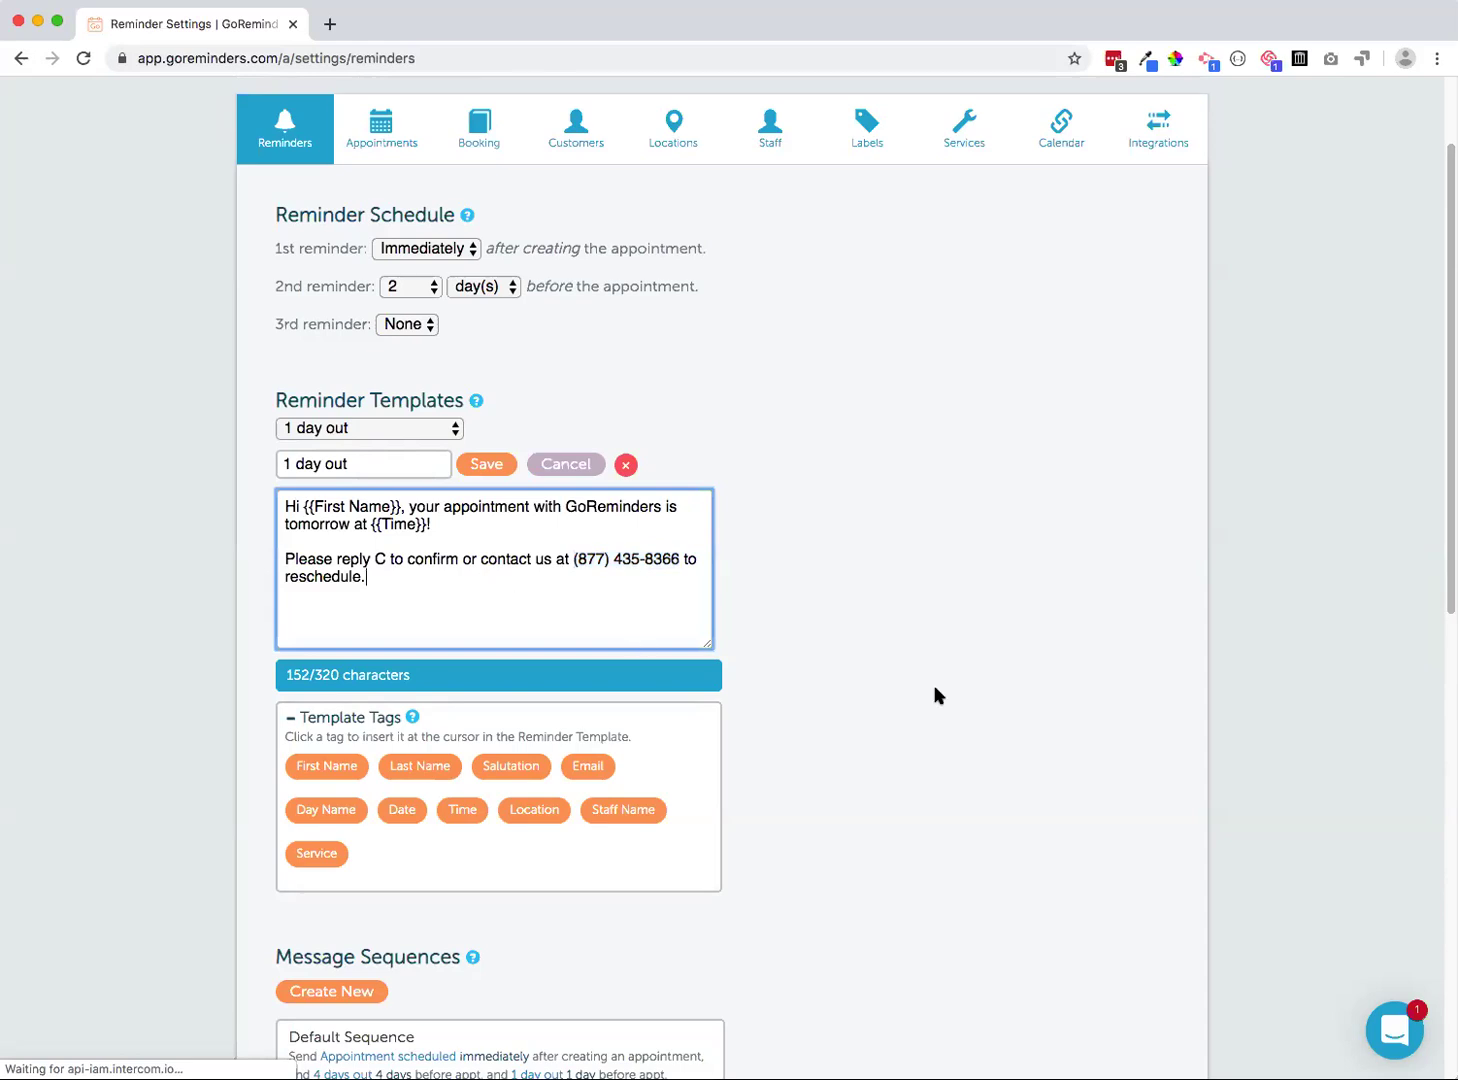
scroll(927, 690, up, 2)
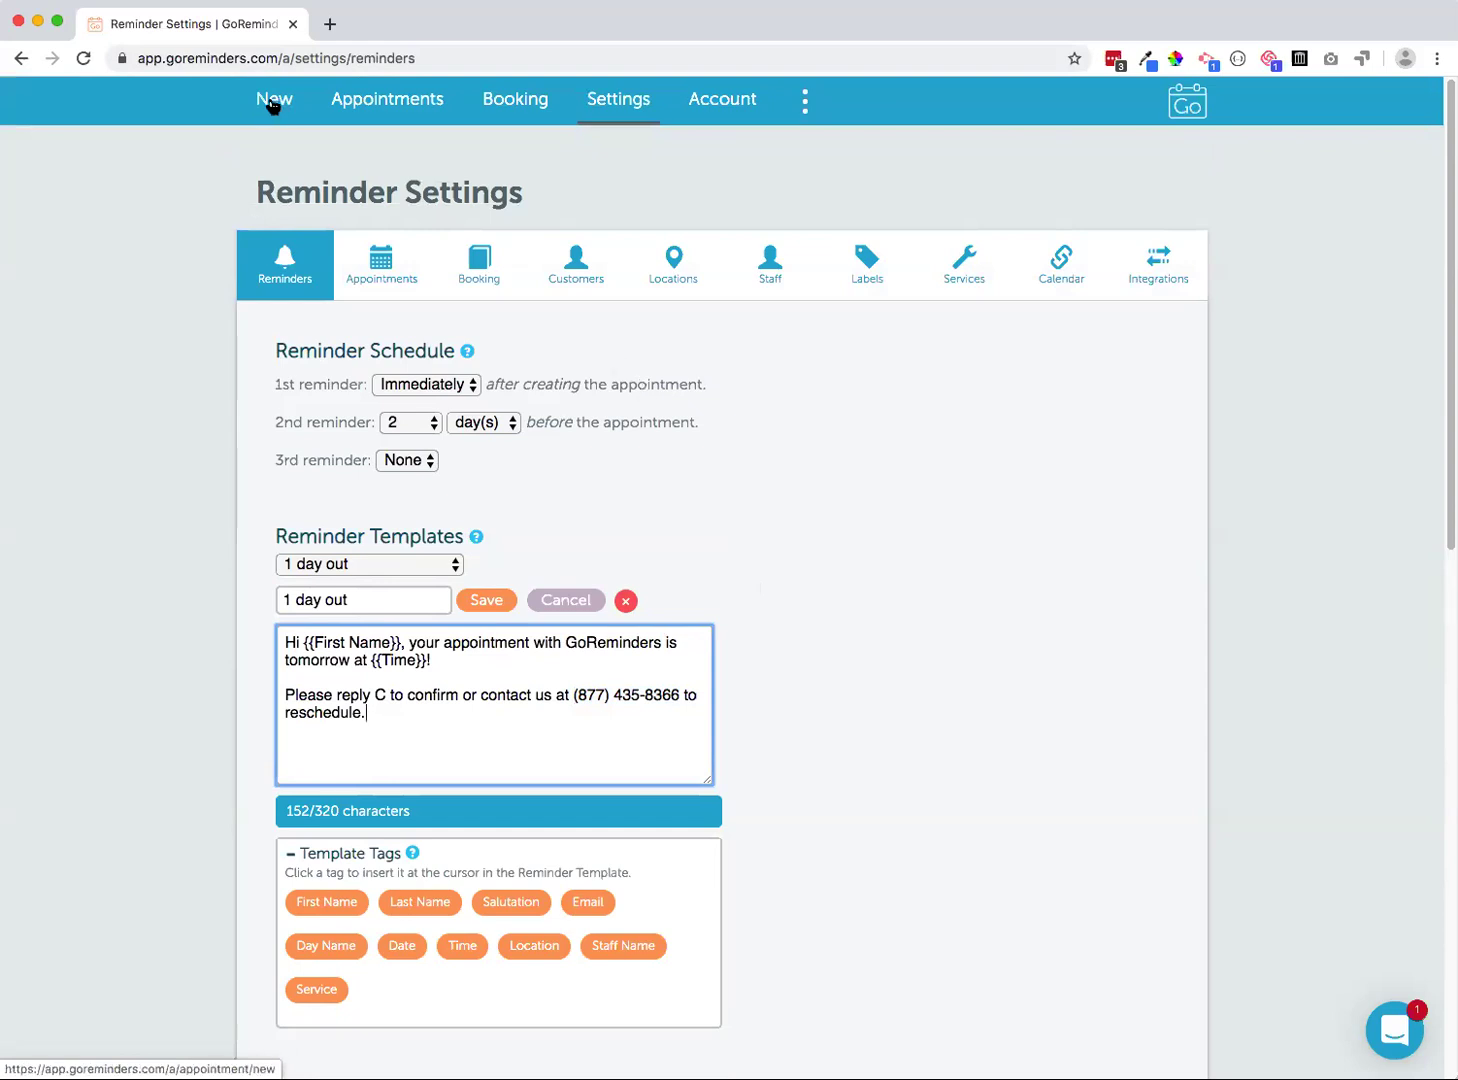
click(271, 103)
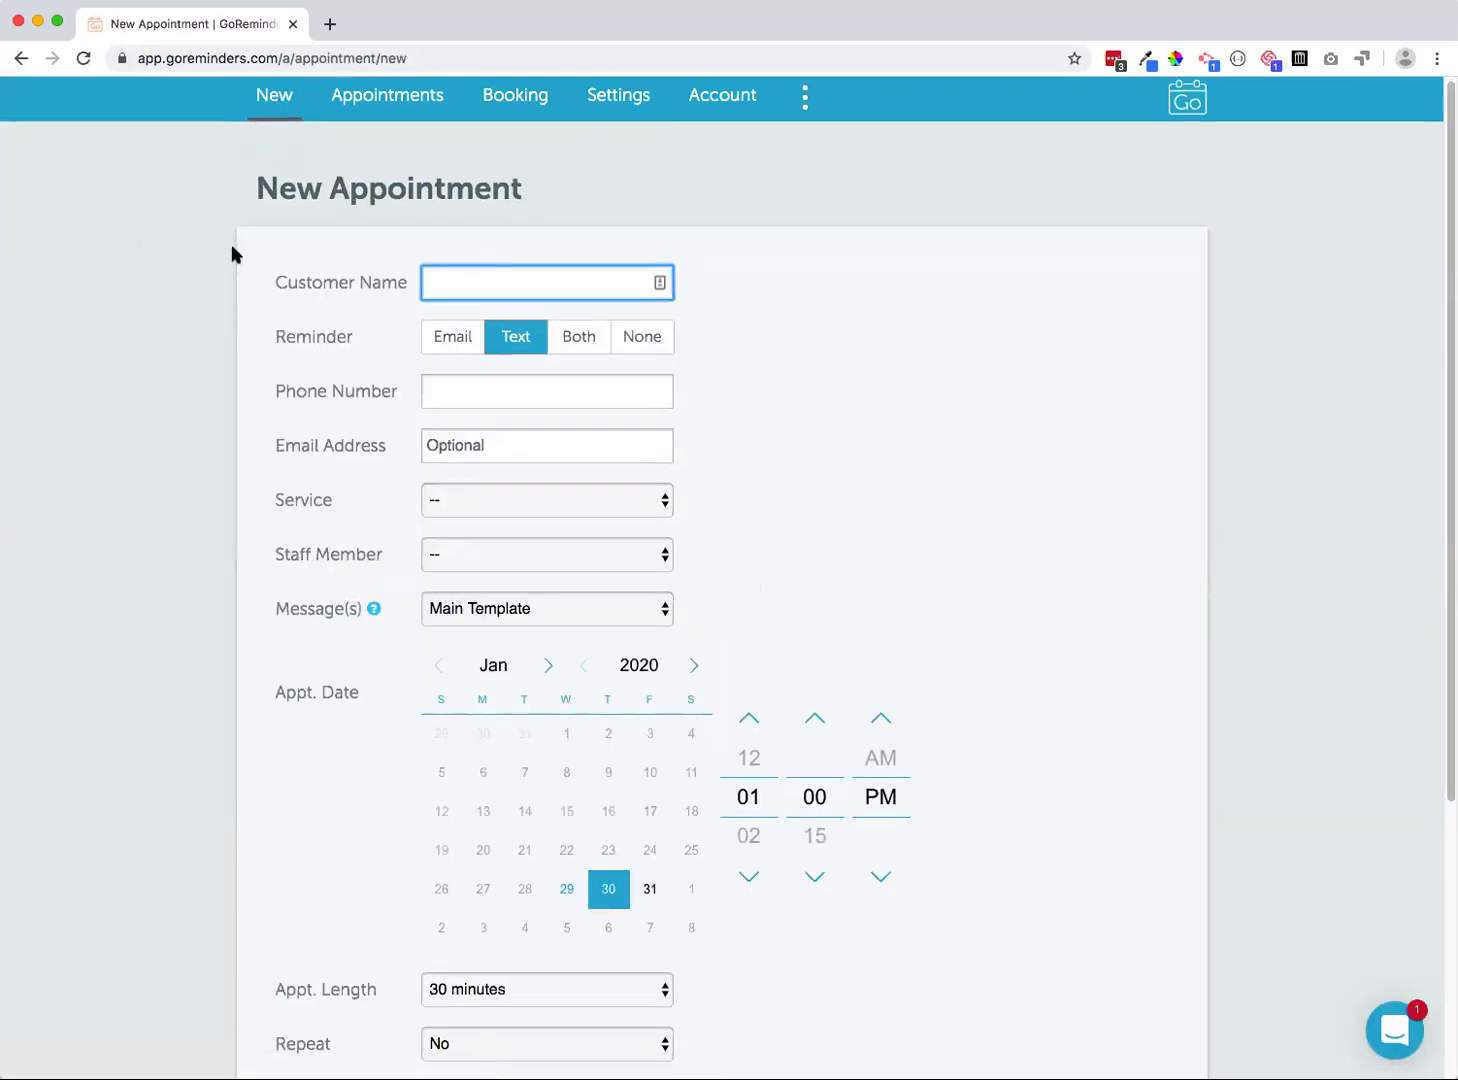
Type 'B' in Customer Name to bring up a matching saved customer
scroll(231, 254, down, 1)
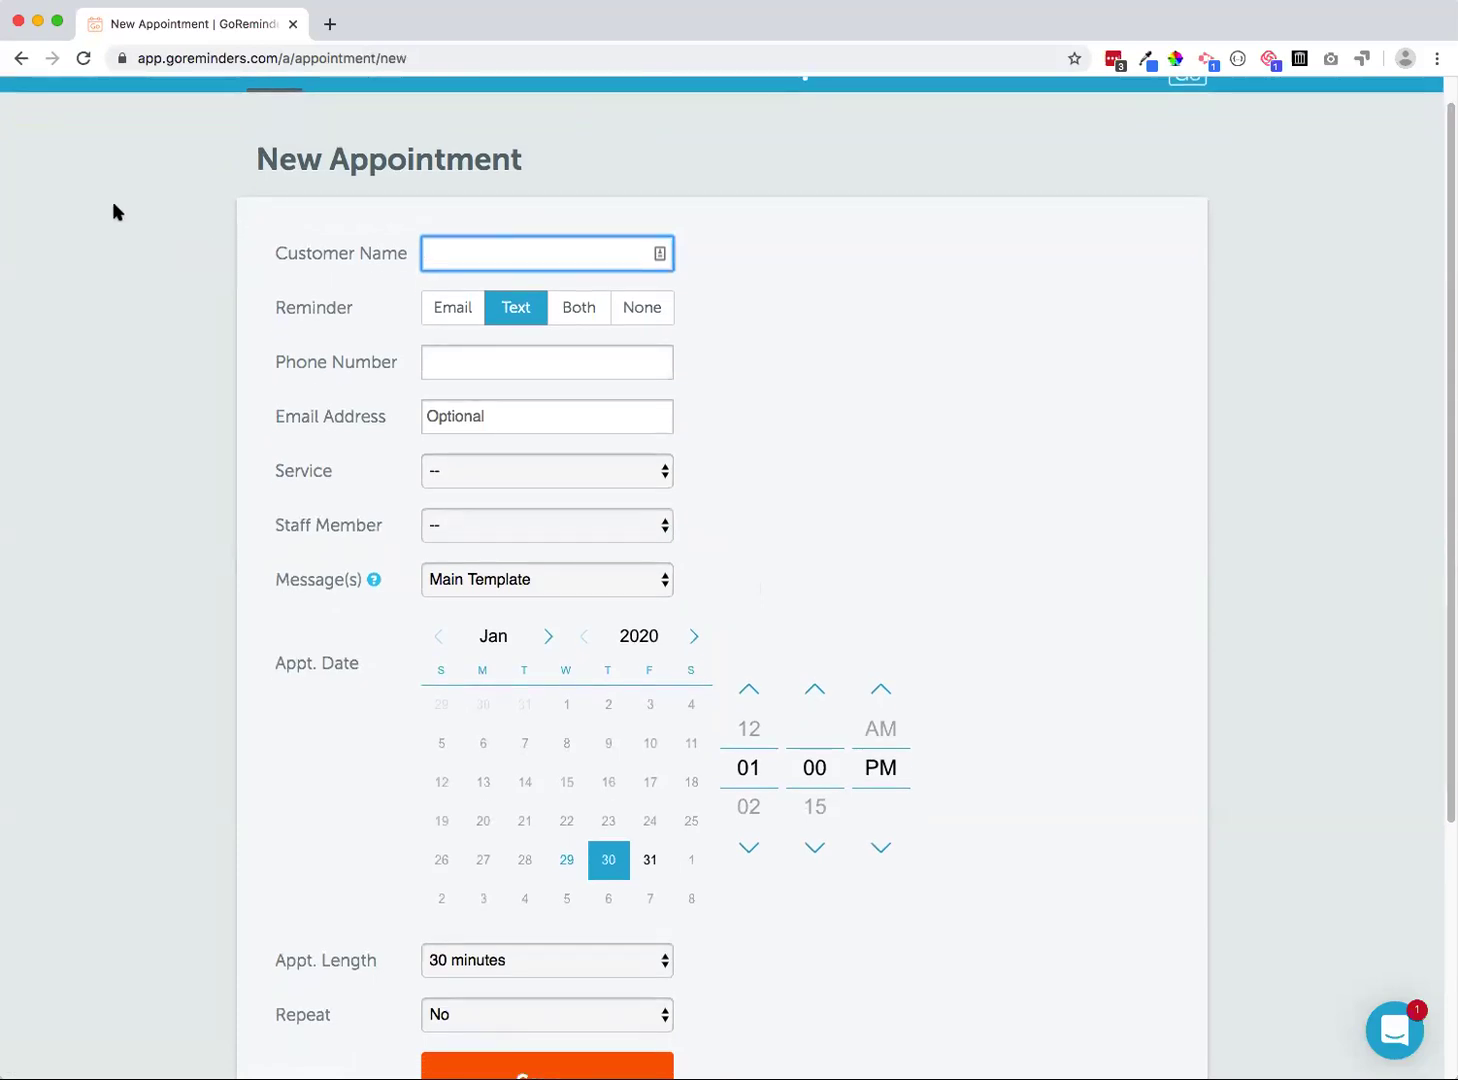
scroll(275, 245, up, 1)
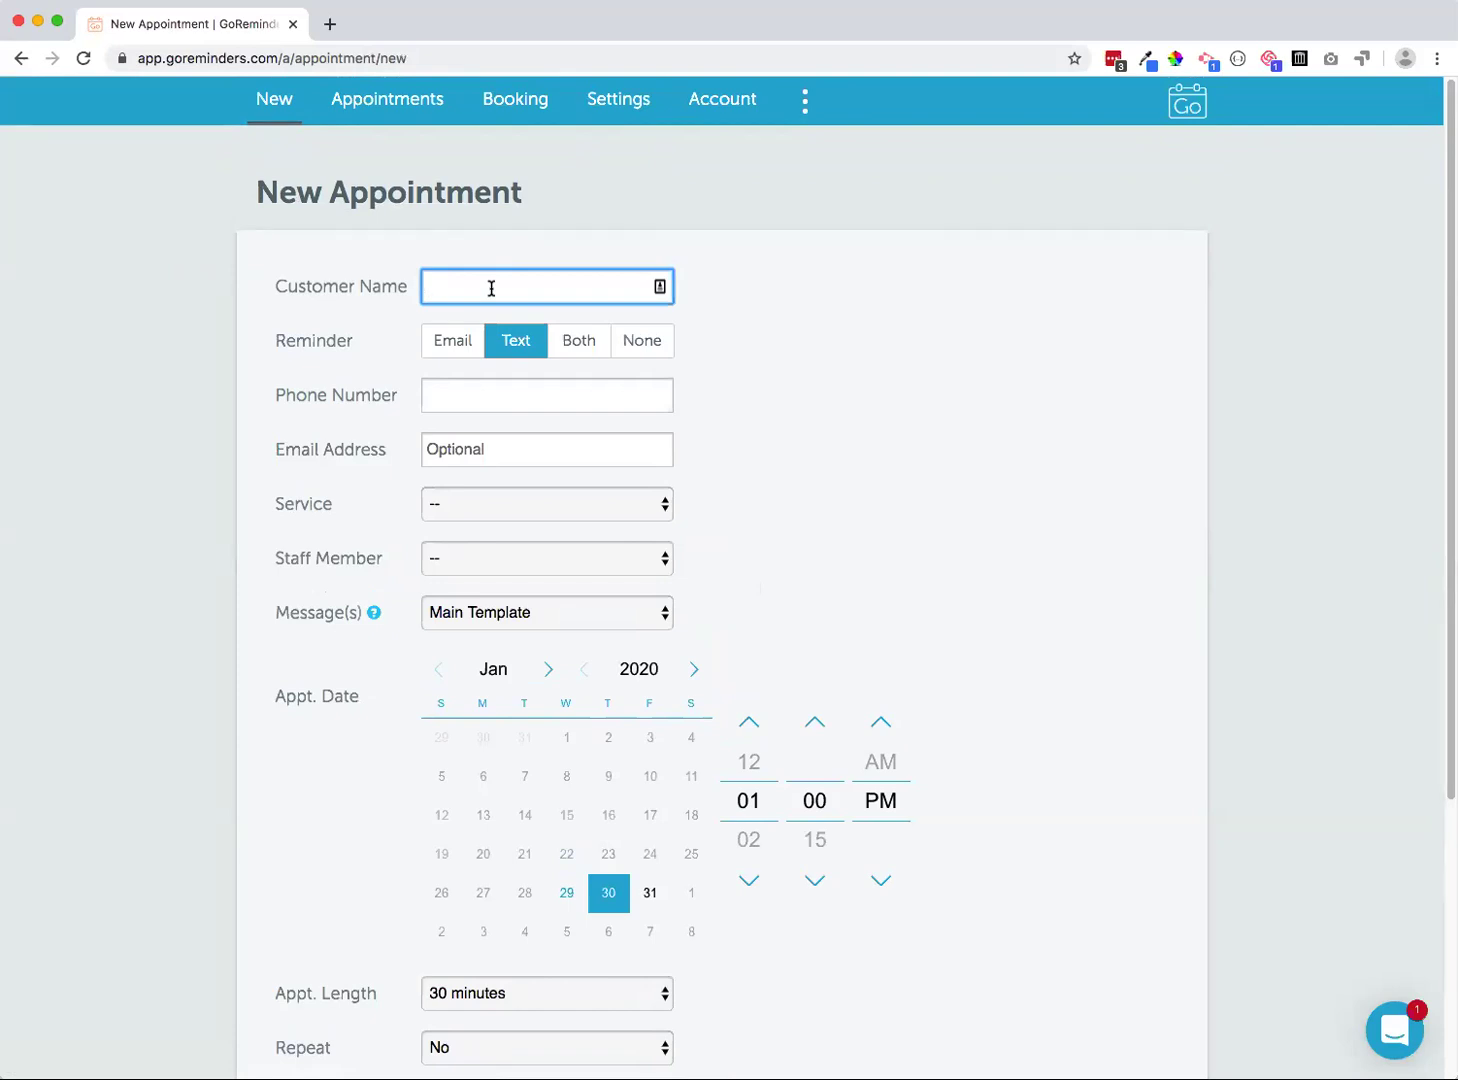
text(B)
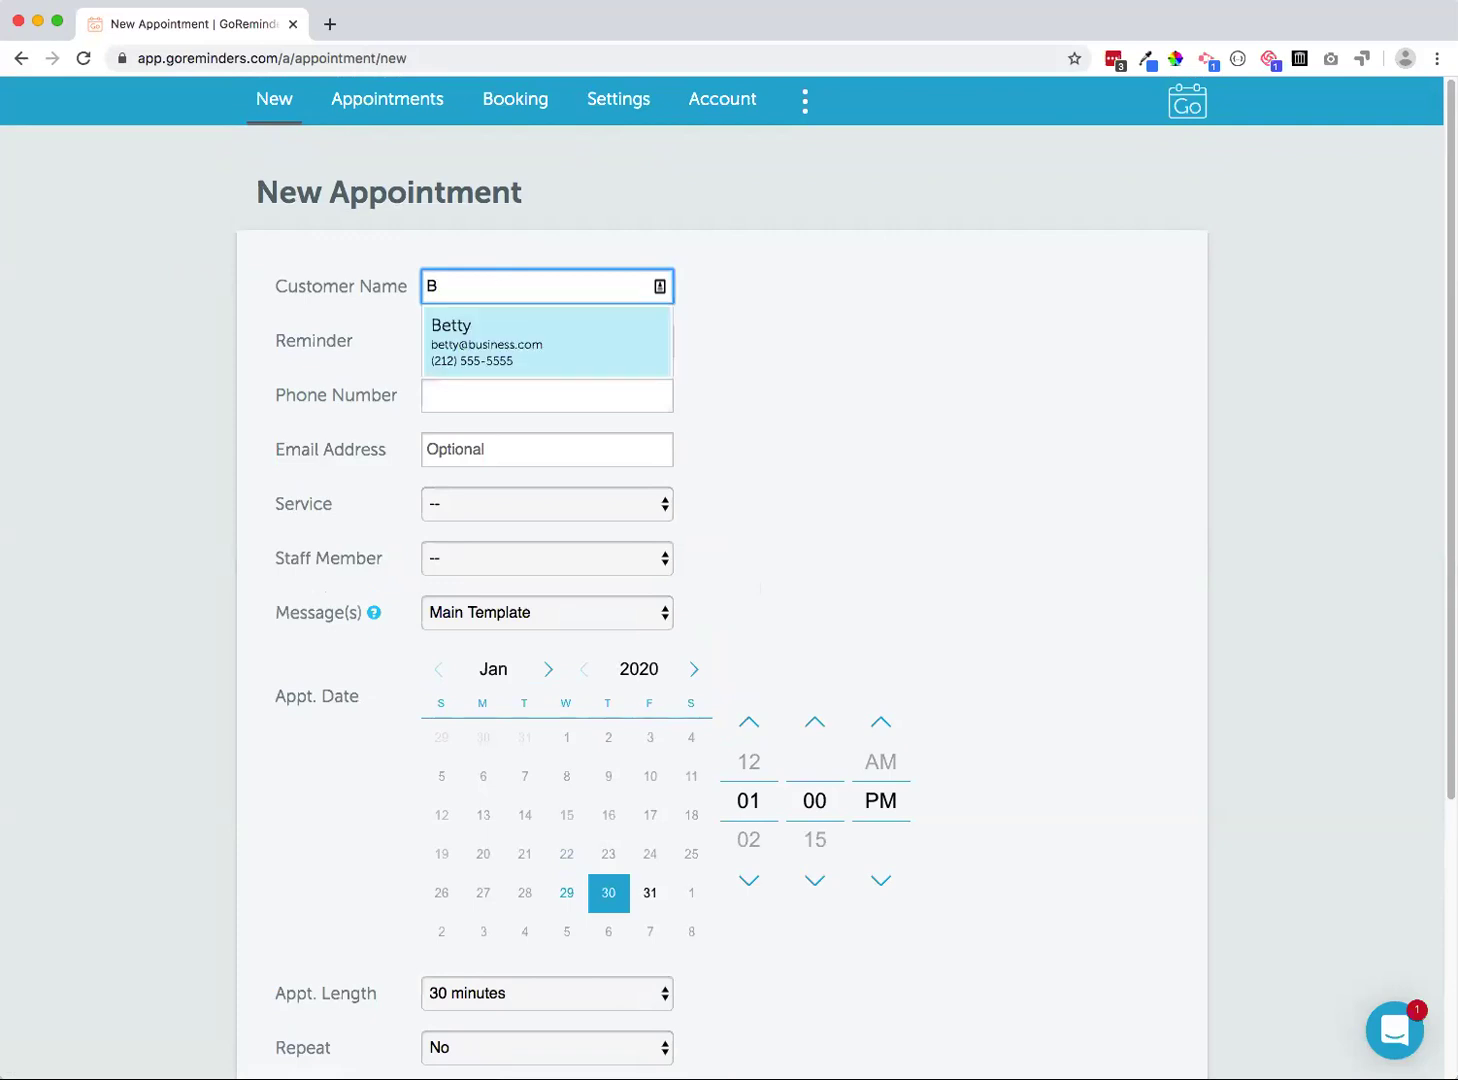
Replace the suggested customer with a new customer's name and set reminders to Both
click(466, 343)
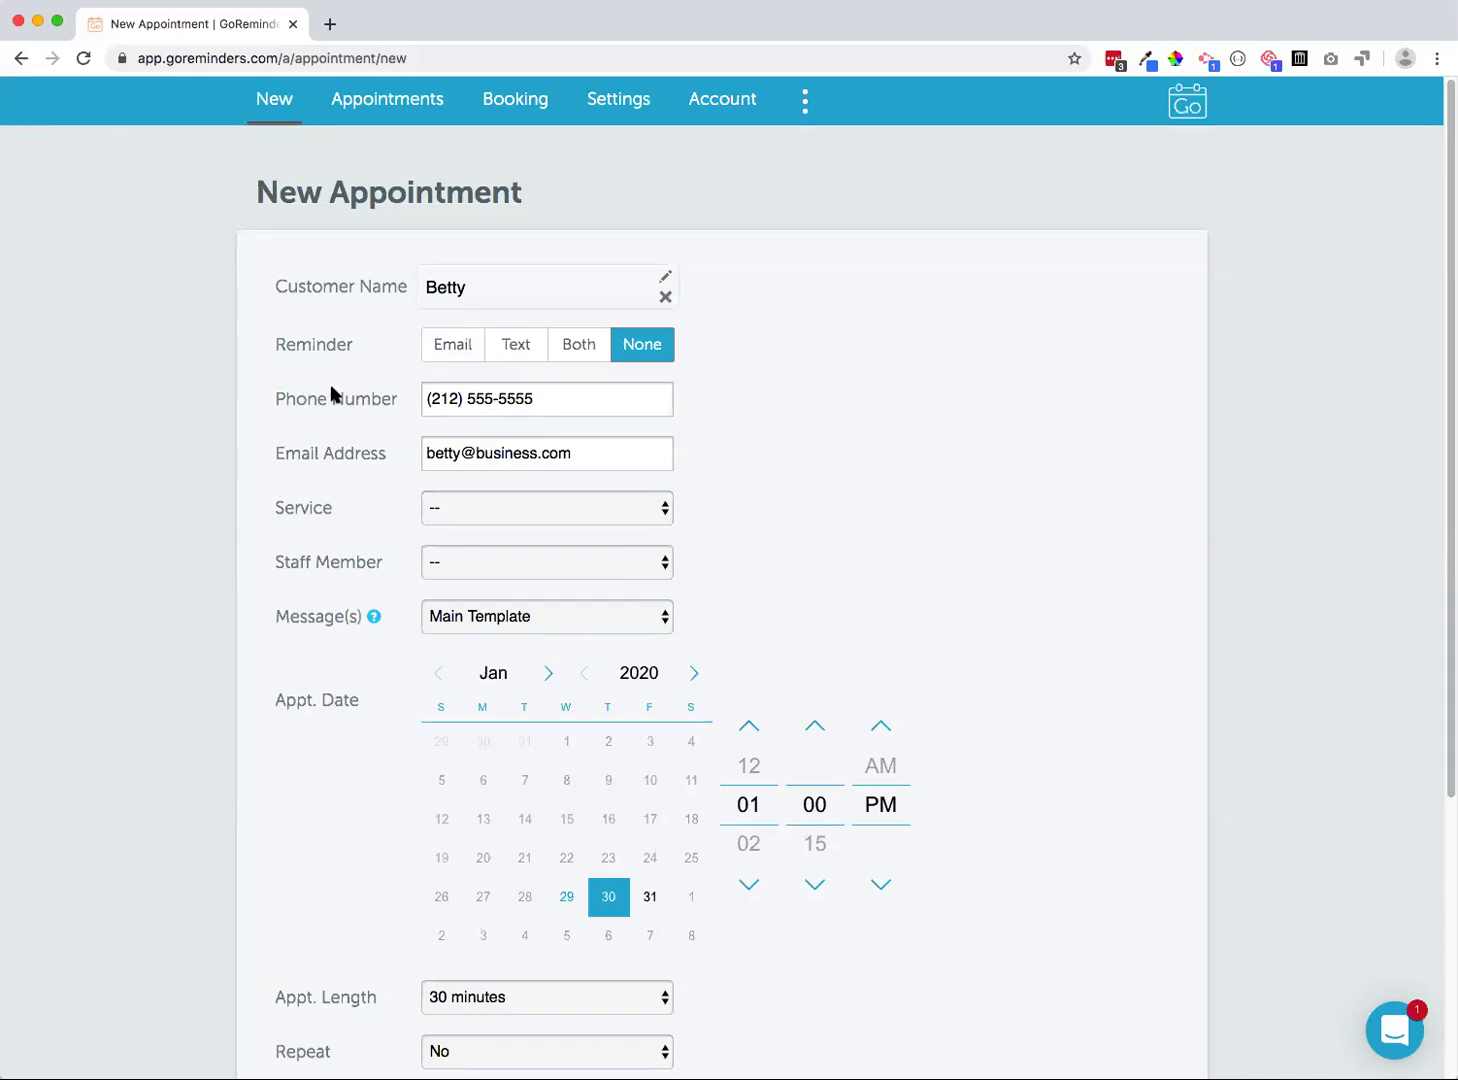
click(665, 299)
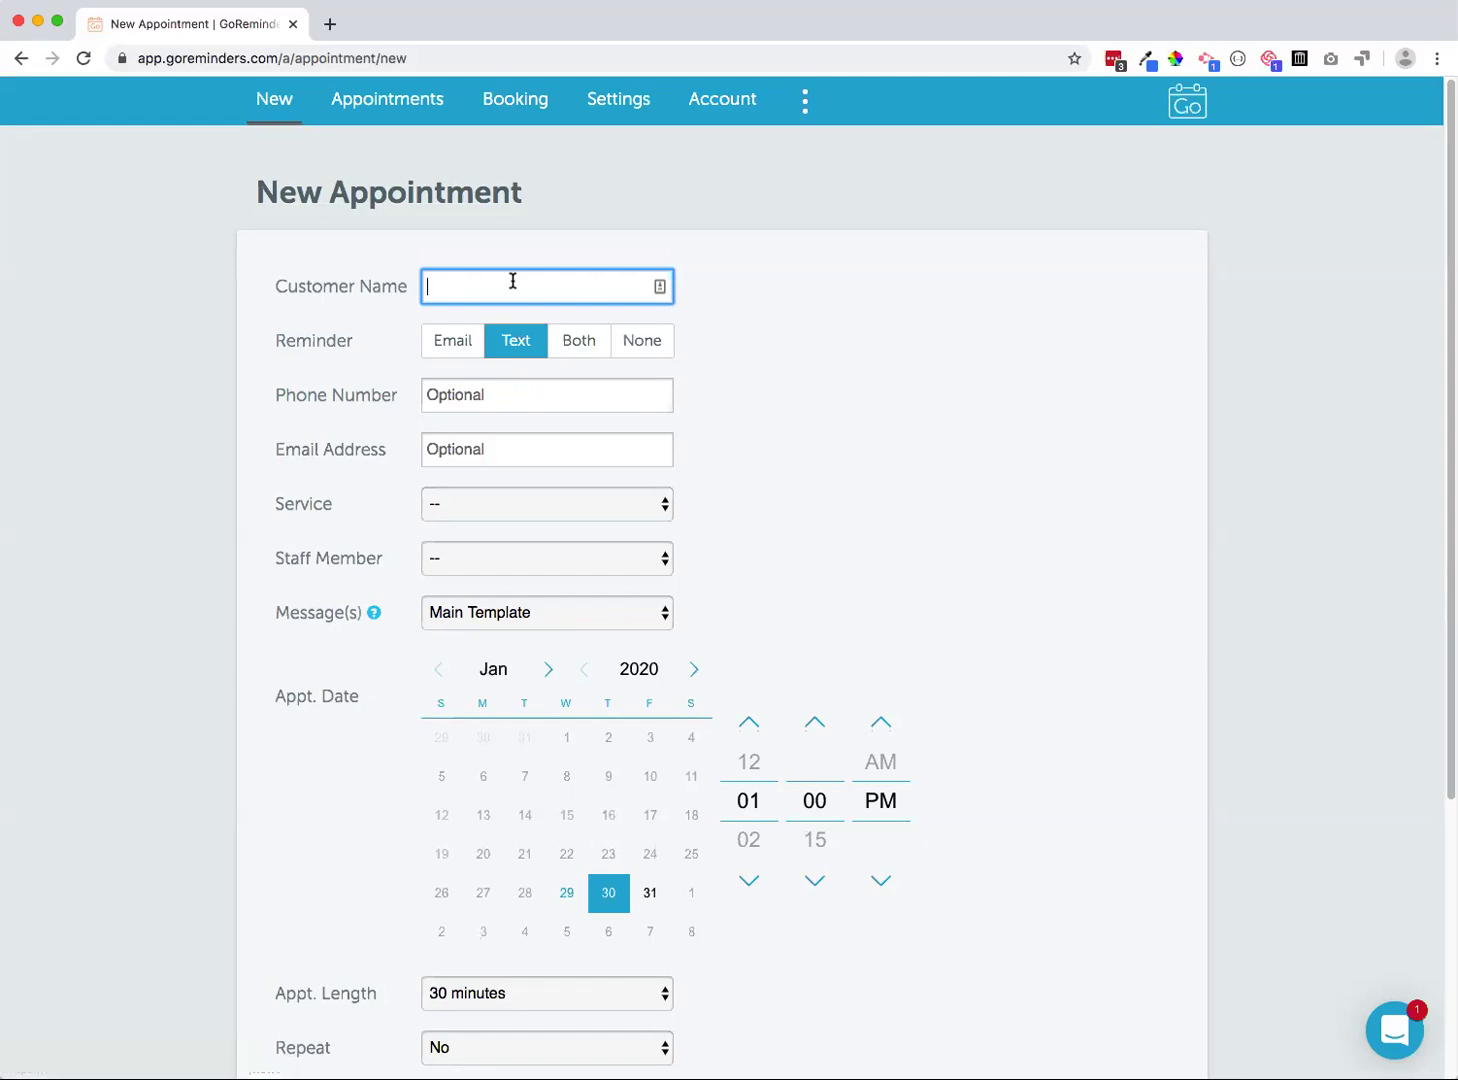
text(Michael)
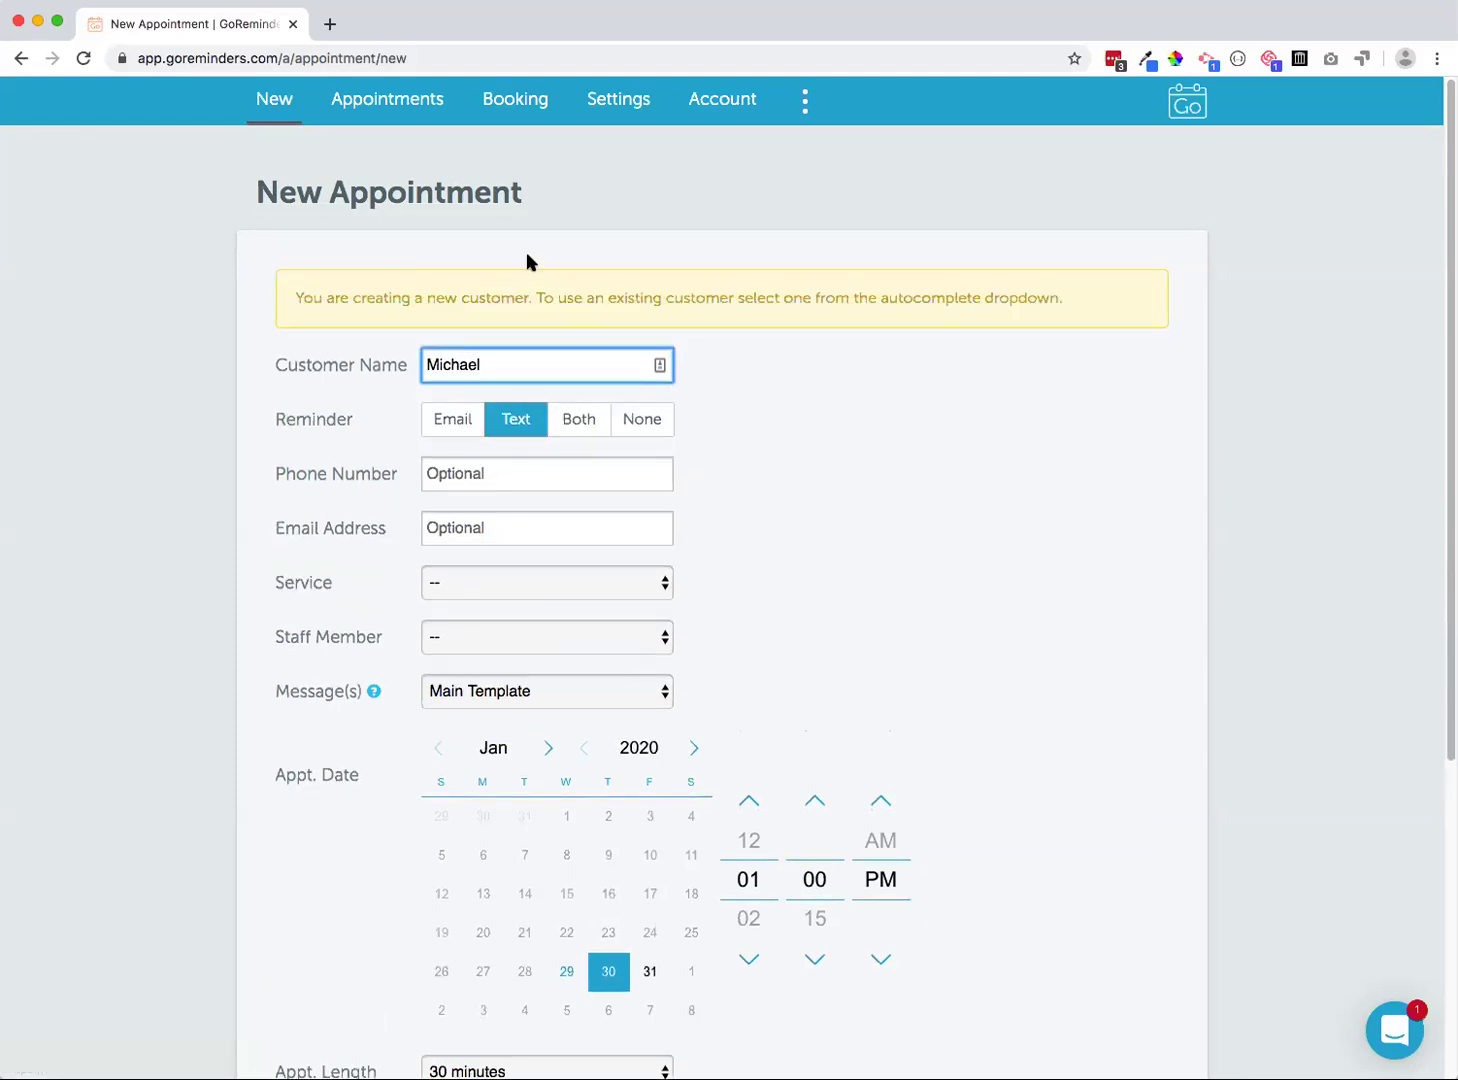
click(576, 424)
Enter the new customer's phone number and e-mail address
scroll(664, 440, down, 1)
click(512, 437)
text(212 555 5555)
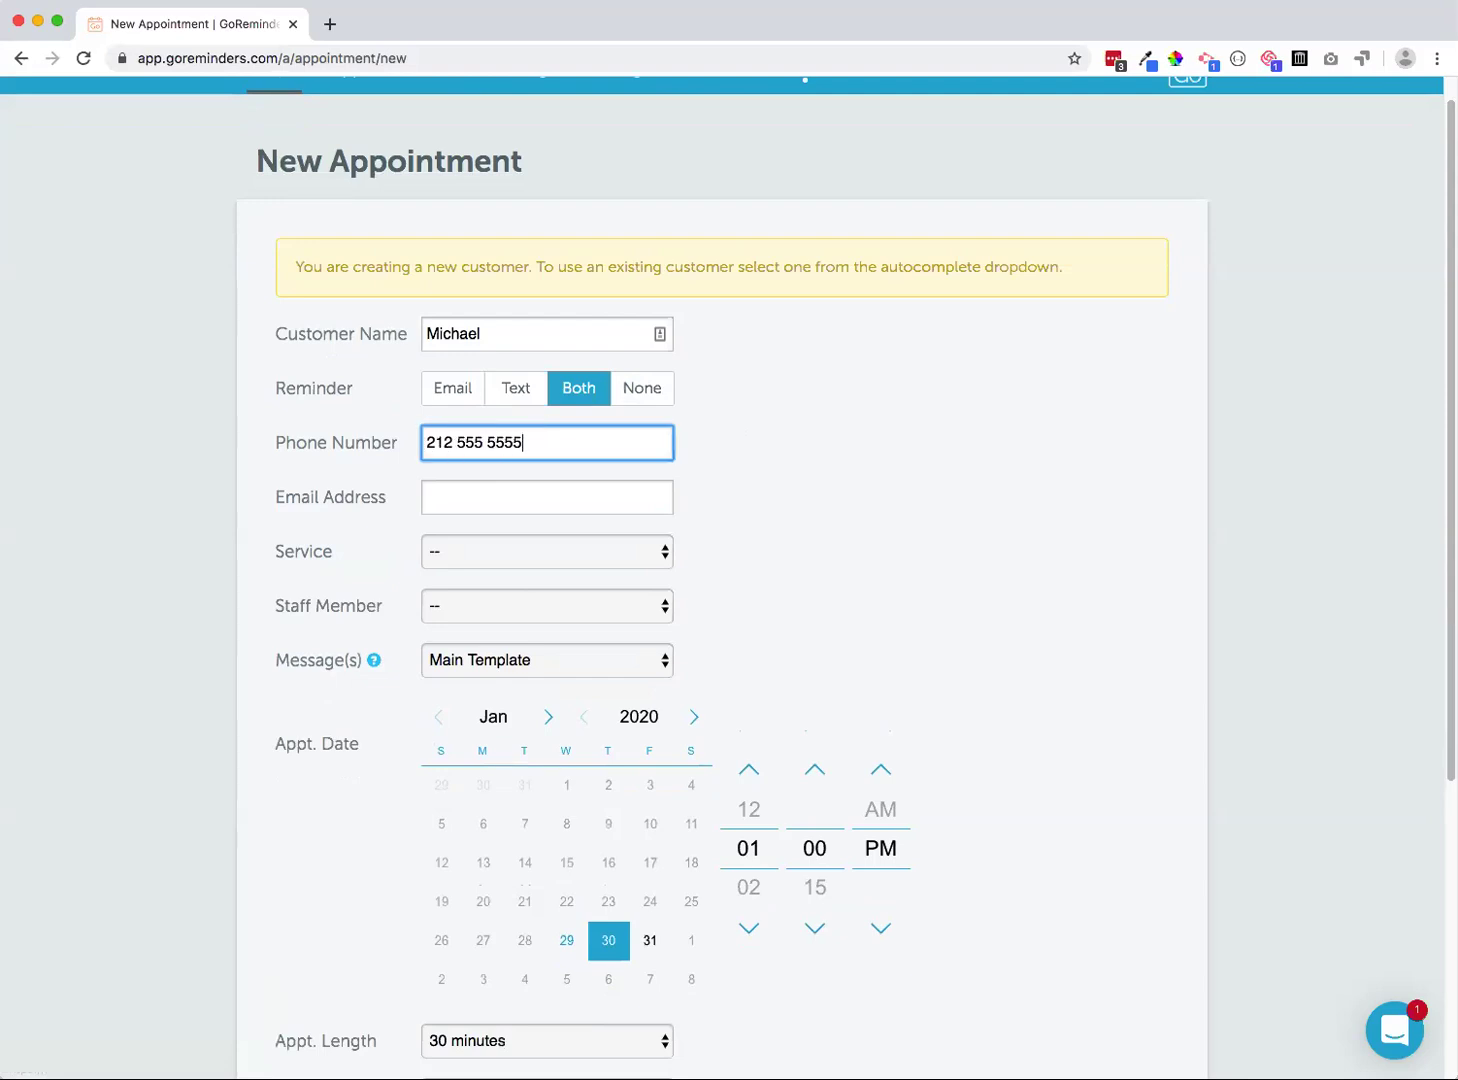
key(Tab)
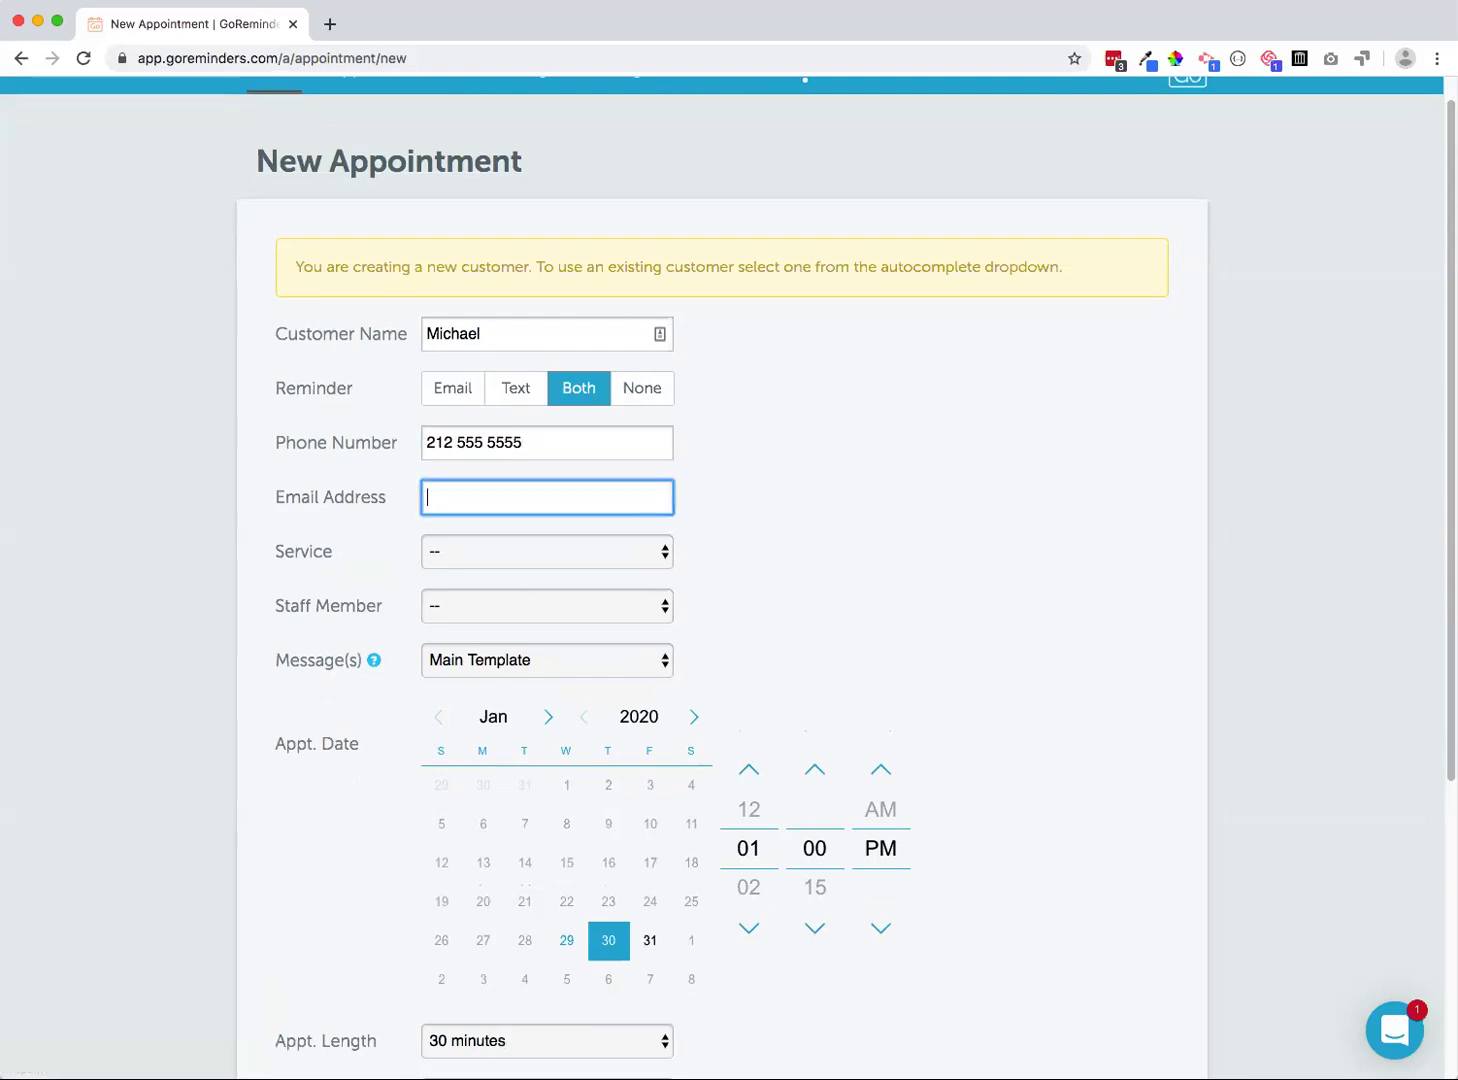
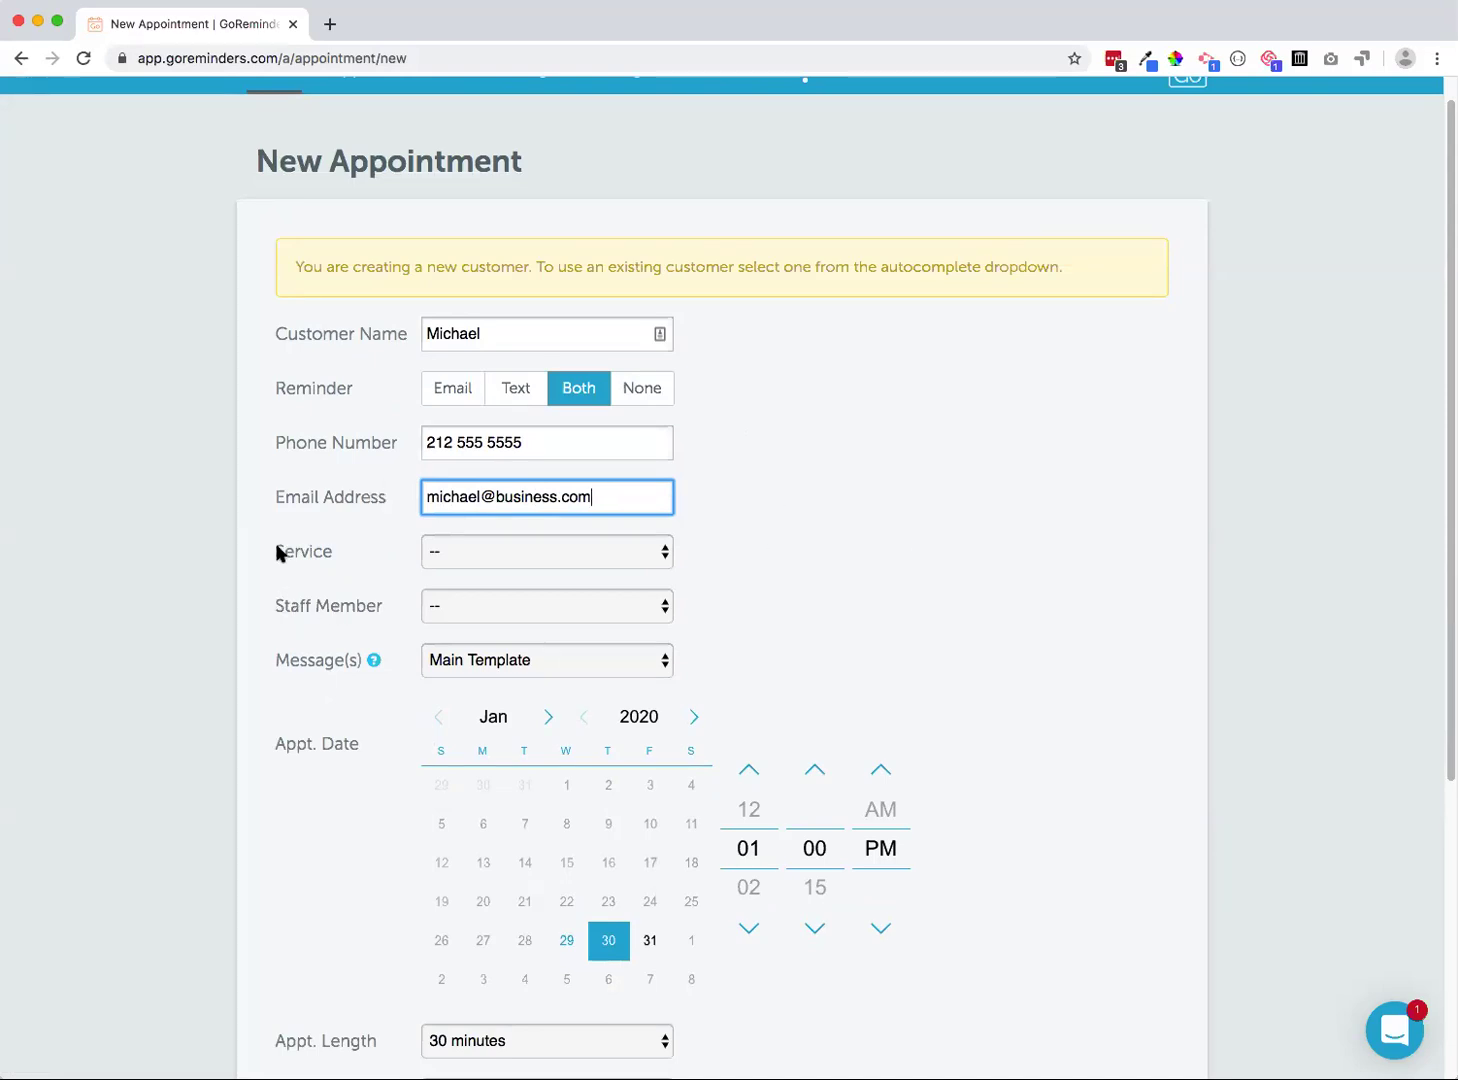
scroll(234, 538, down, 2)
scroll(216, 533, down, 1)
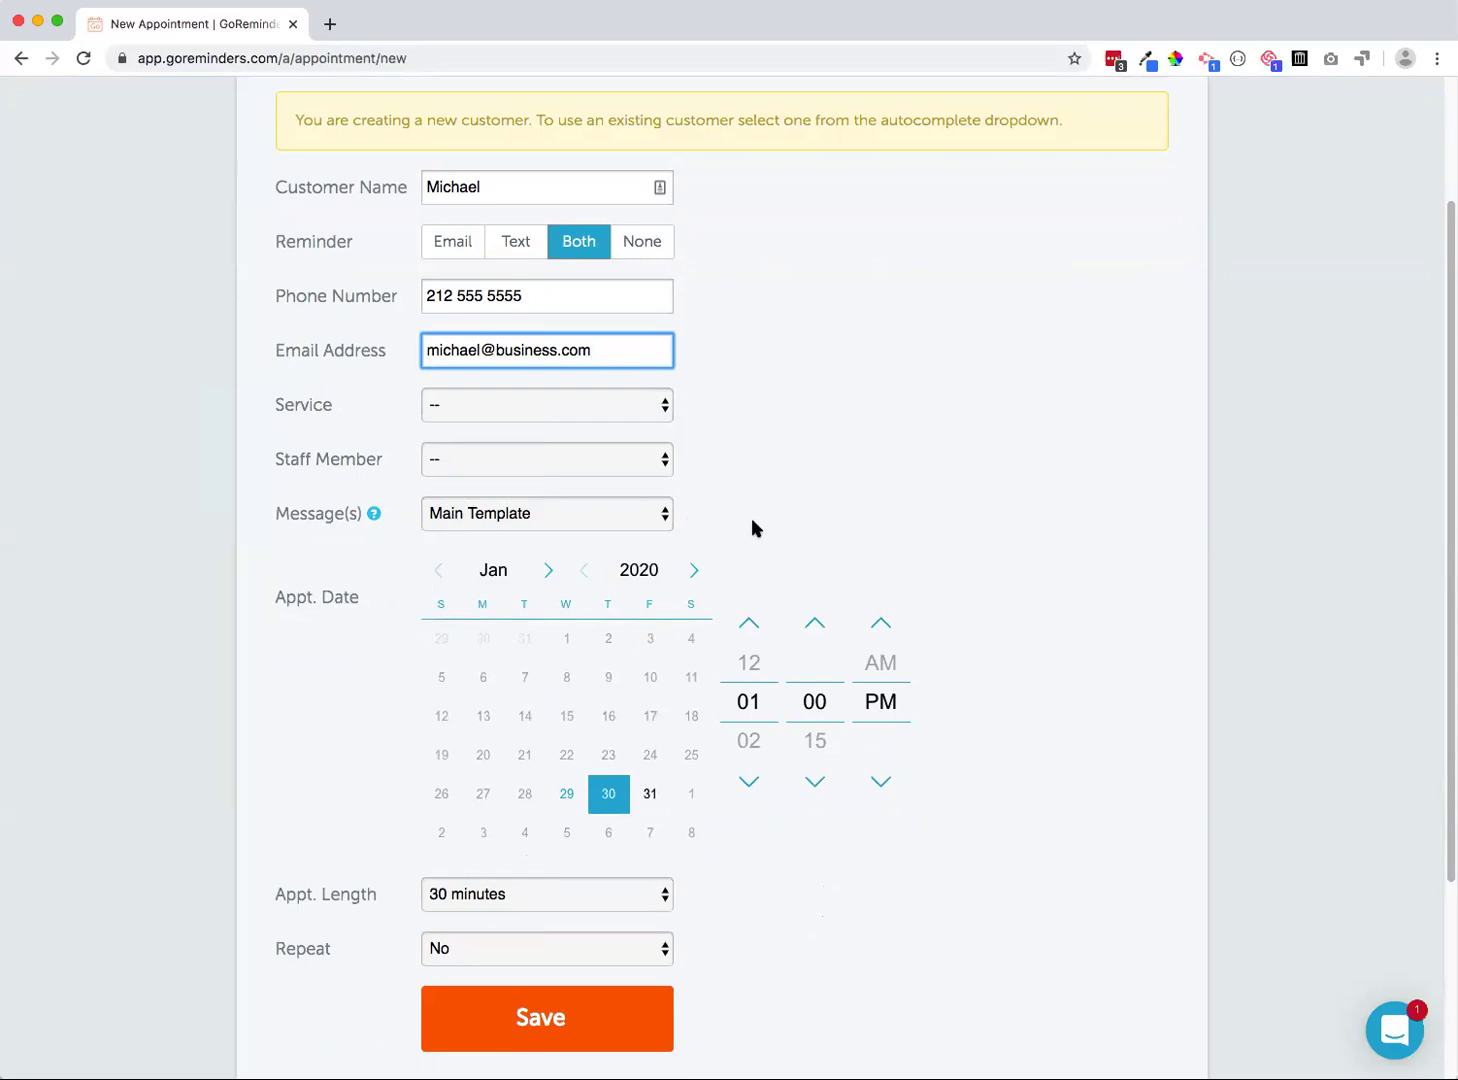
Choose the Default Sequence as the appointment's reminder messages
click(661, 517)
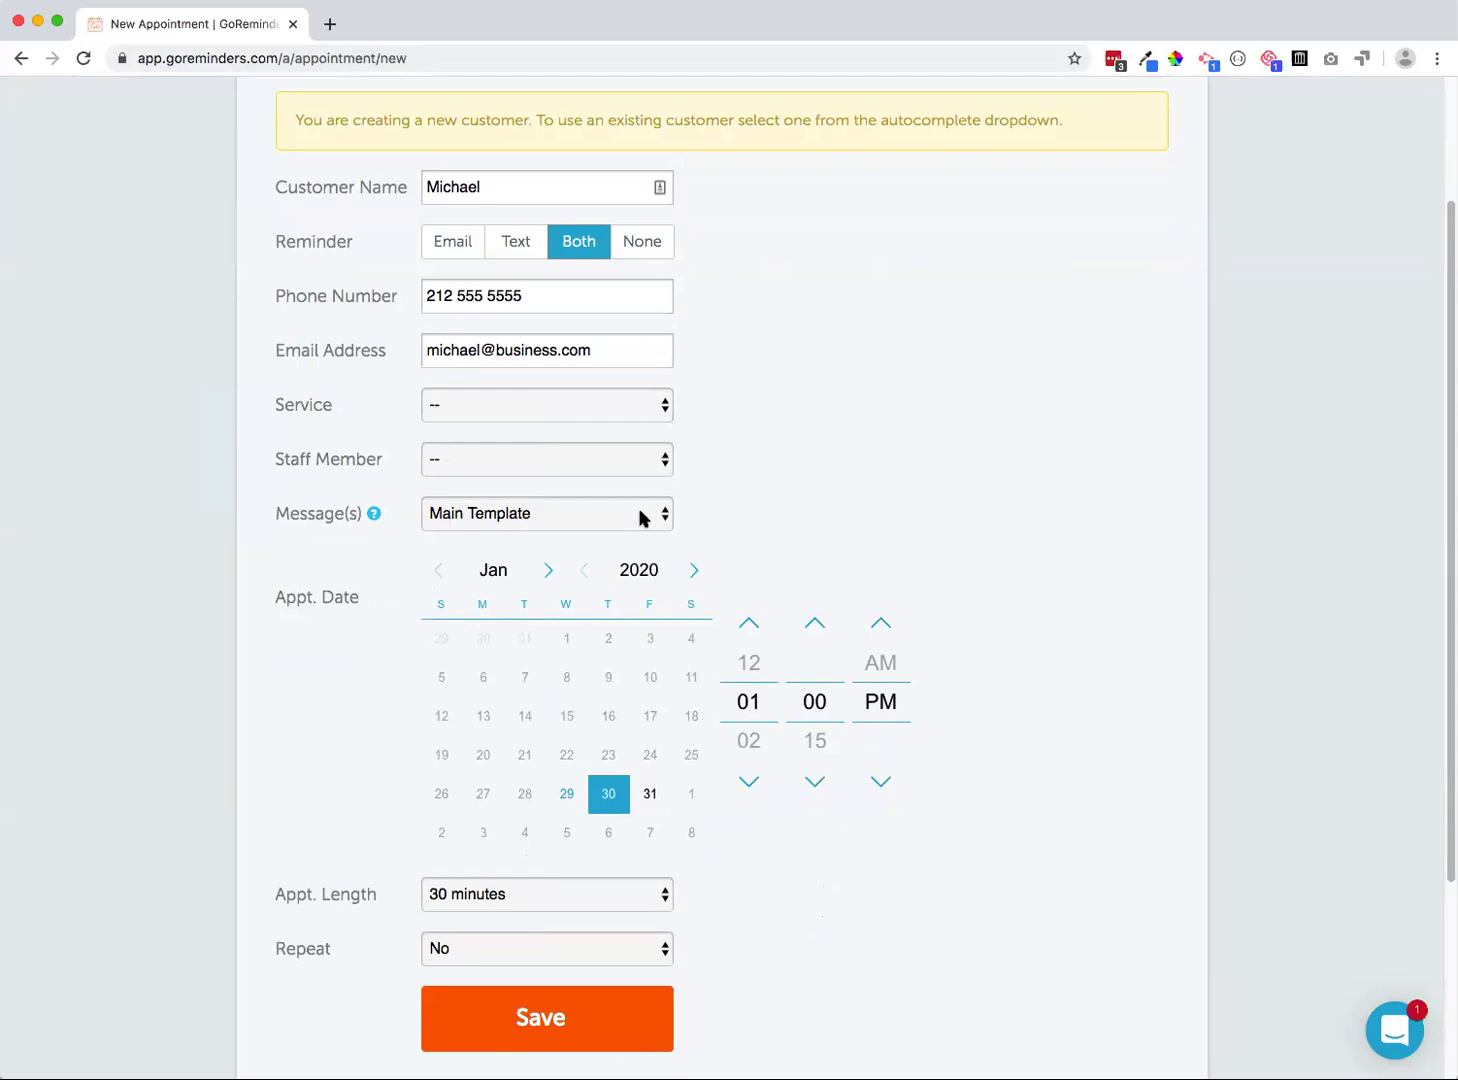
click(641, 514)
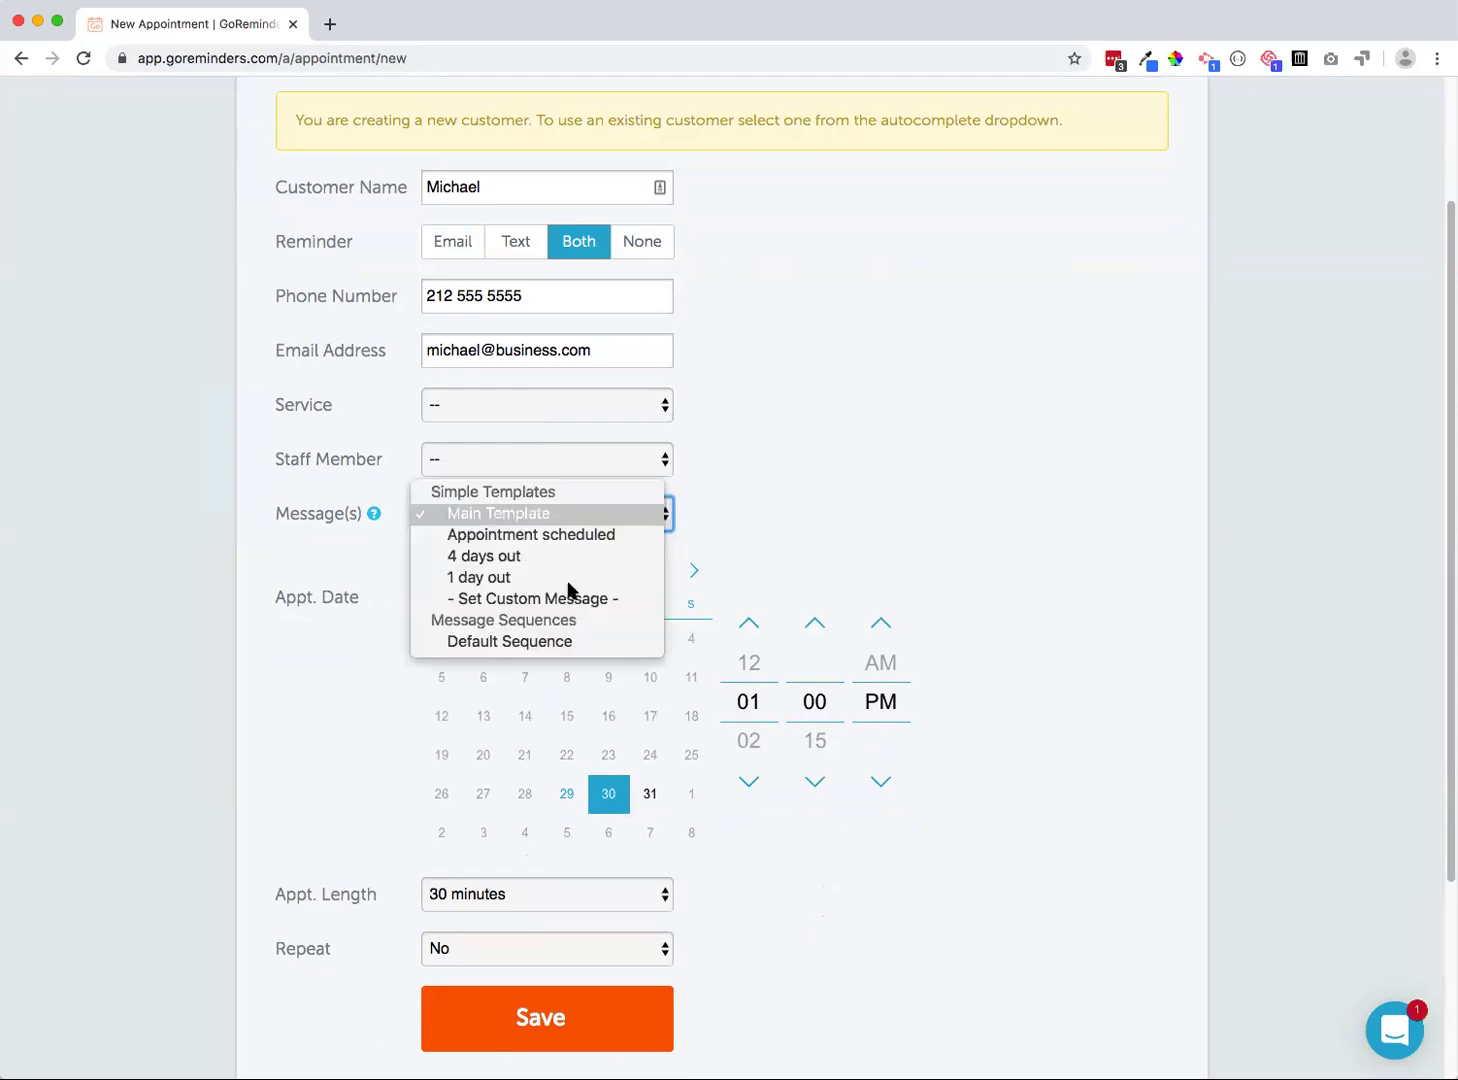
click(510, 640)
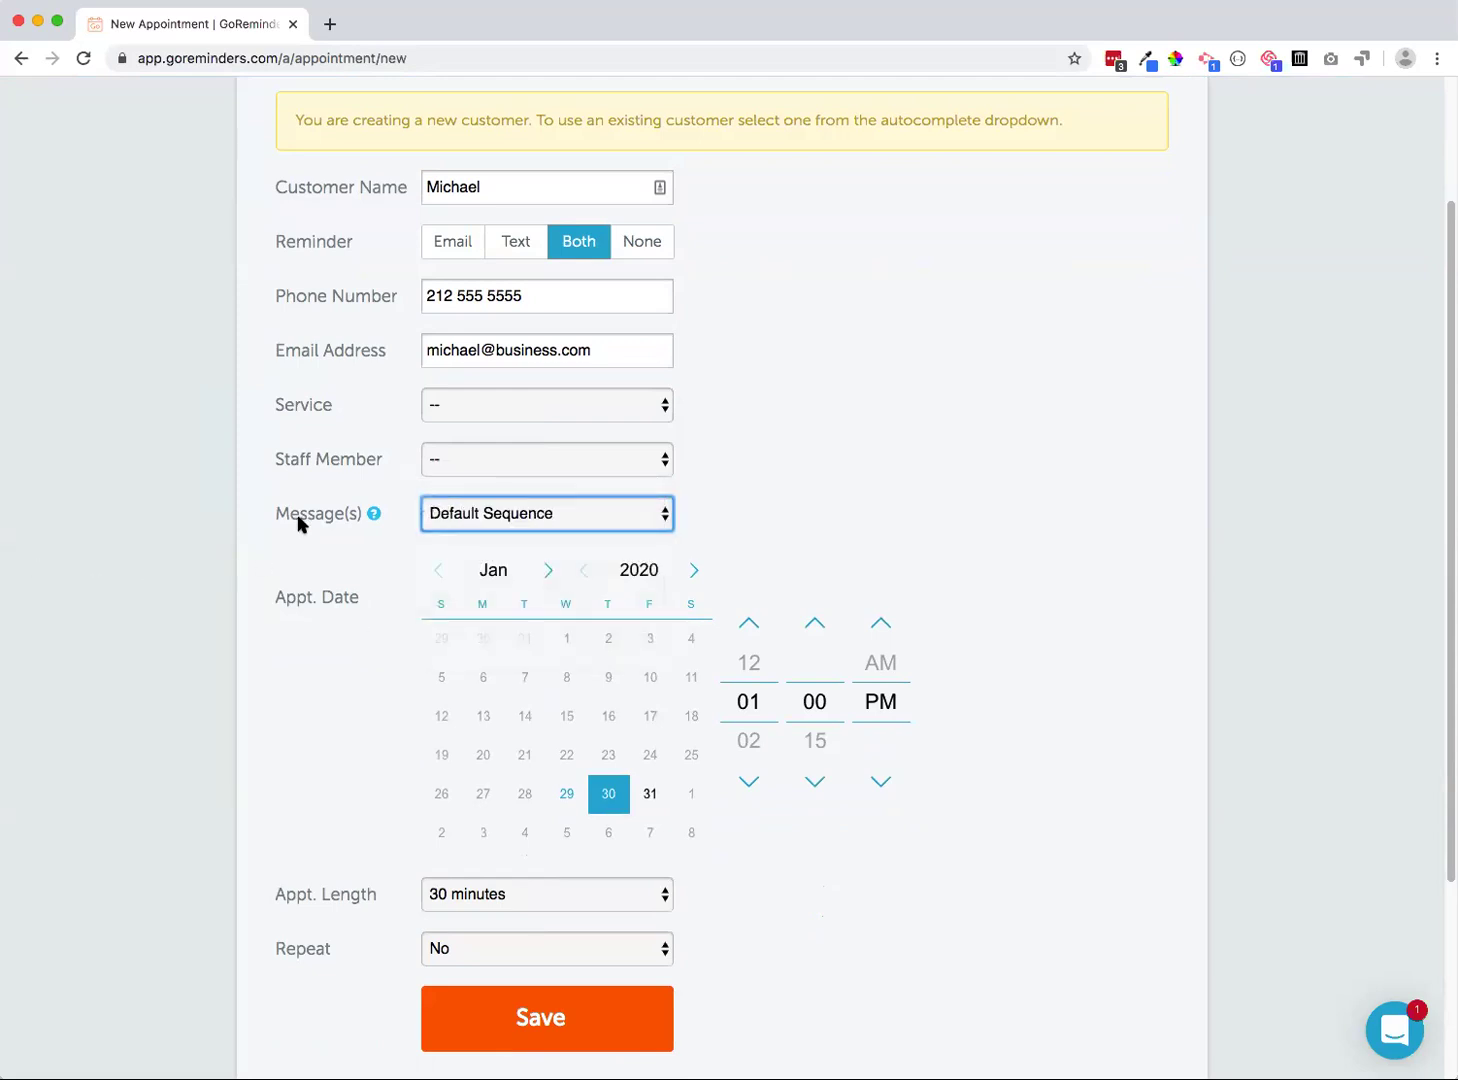
scroll(299, 516, down, 1)
scroll(506, 660, down, 3)
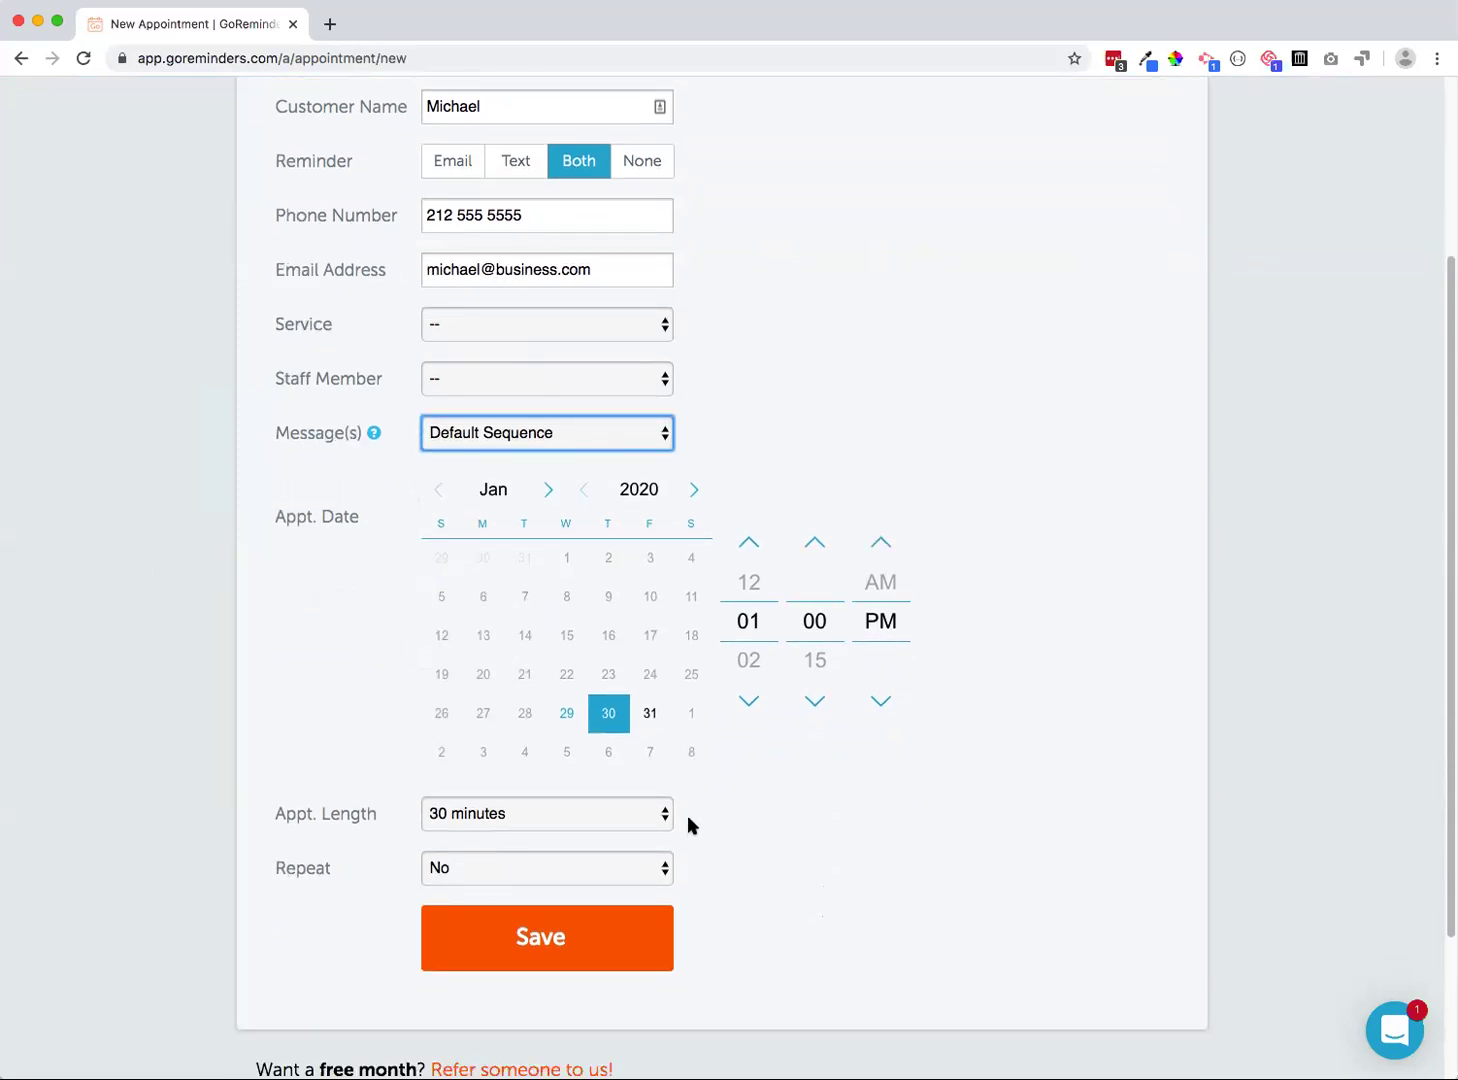
Schedule it for February 5, 2020 at 3:30 PM lasting 1 hour, save, and read the confirmation
click(566, 757)
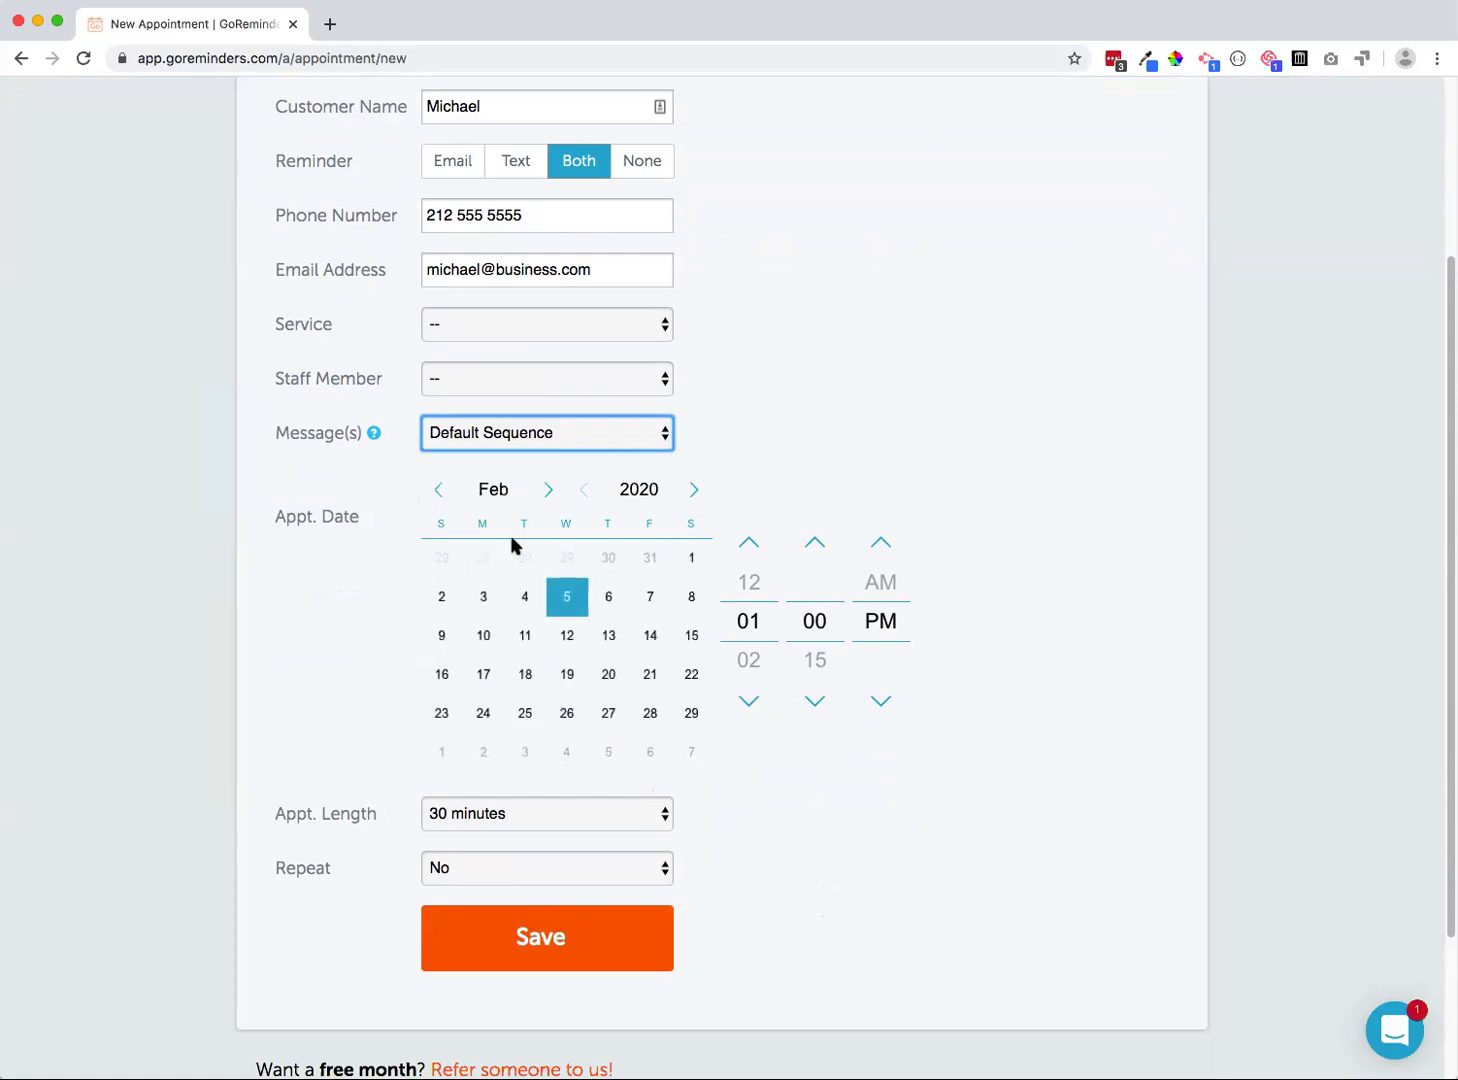
click(752, 699)
click(752, 698)
click(814, 703)
click(814, 702)
click(475, 816)
click(452, 898)
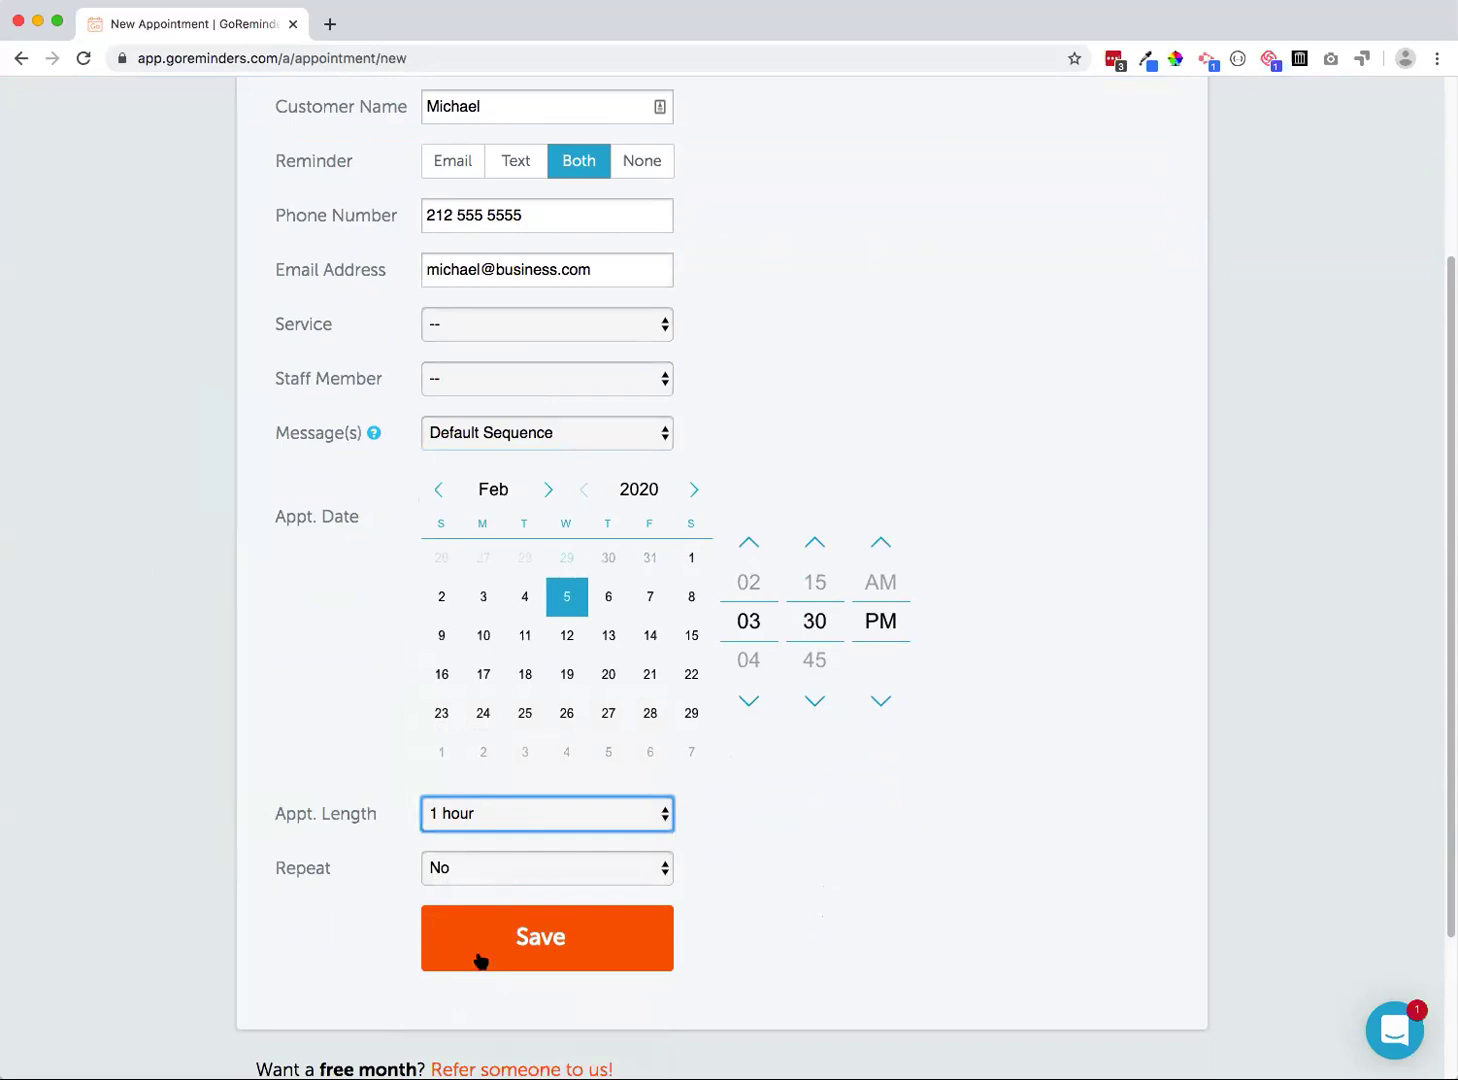
click(446, 950)
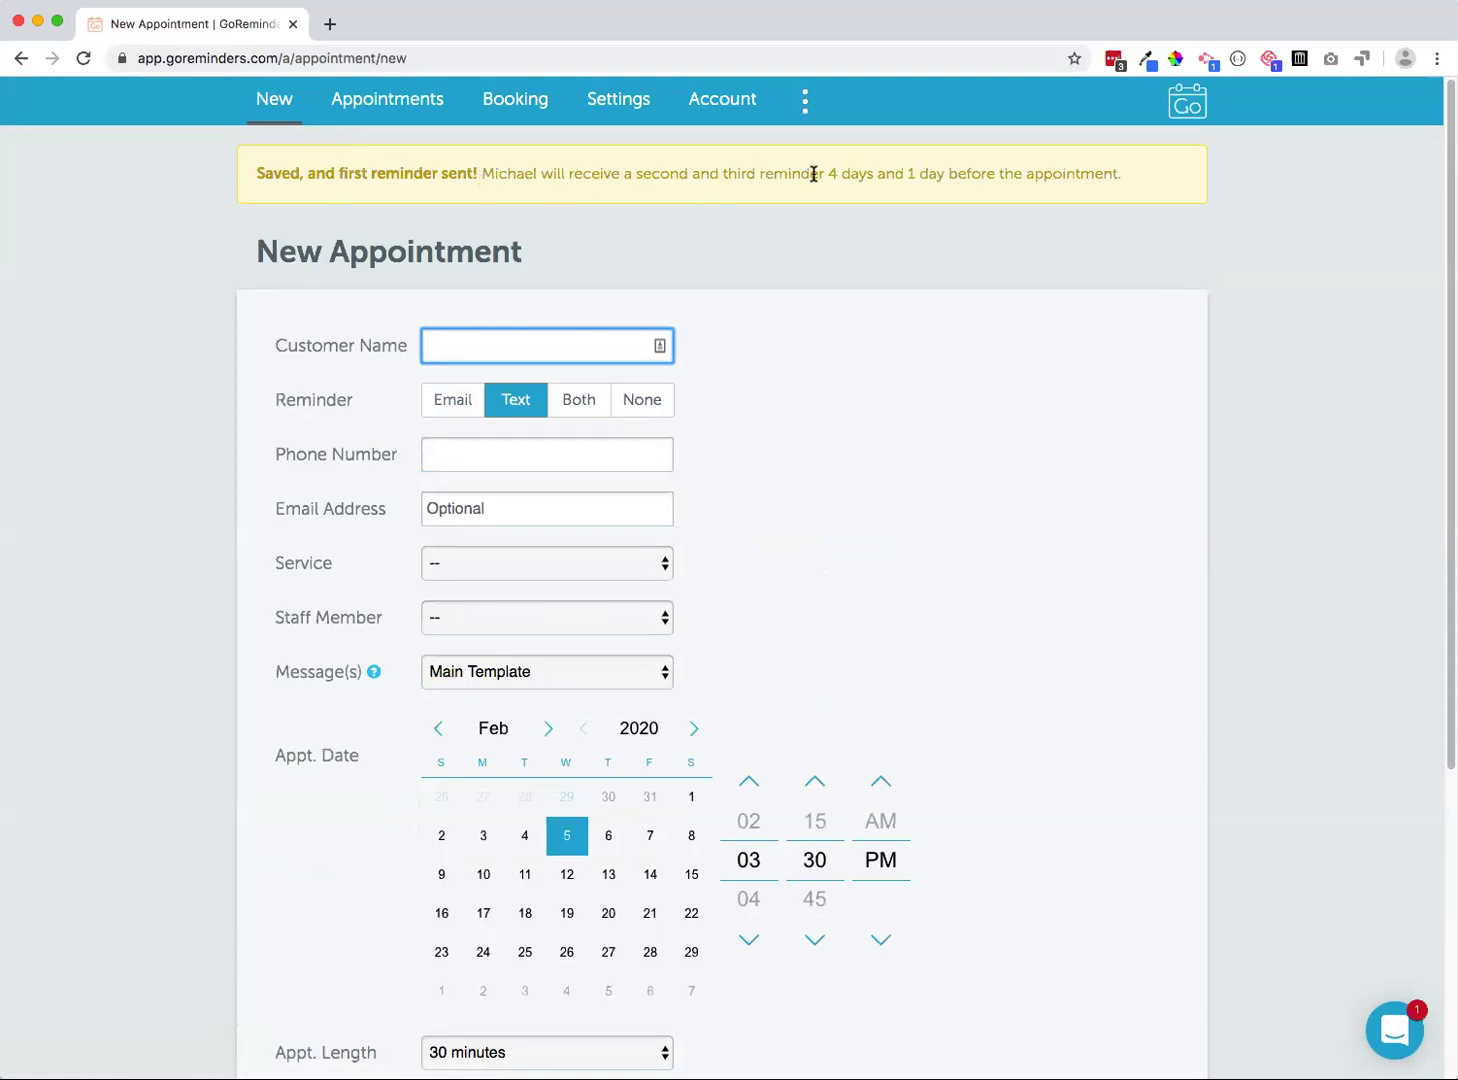
drag(827, 174, 947, 176)
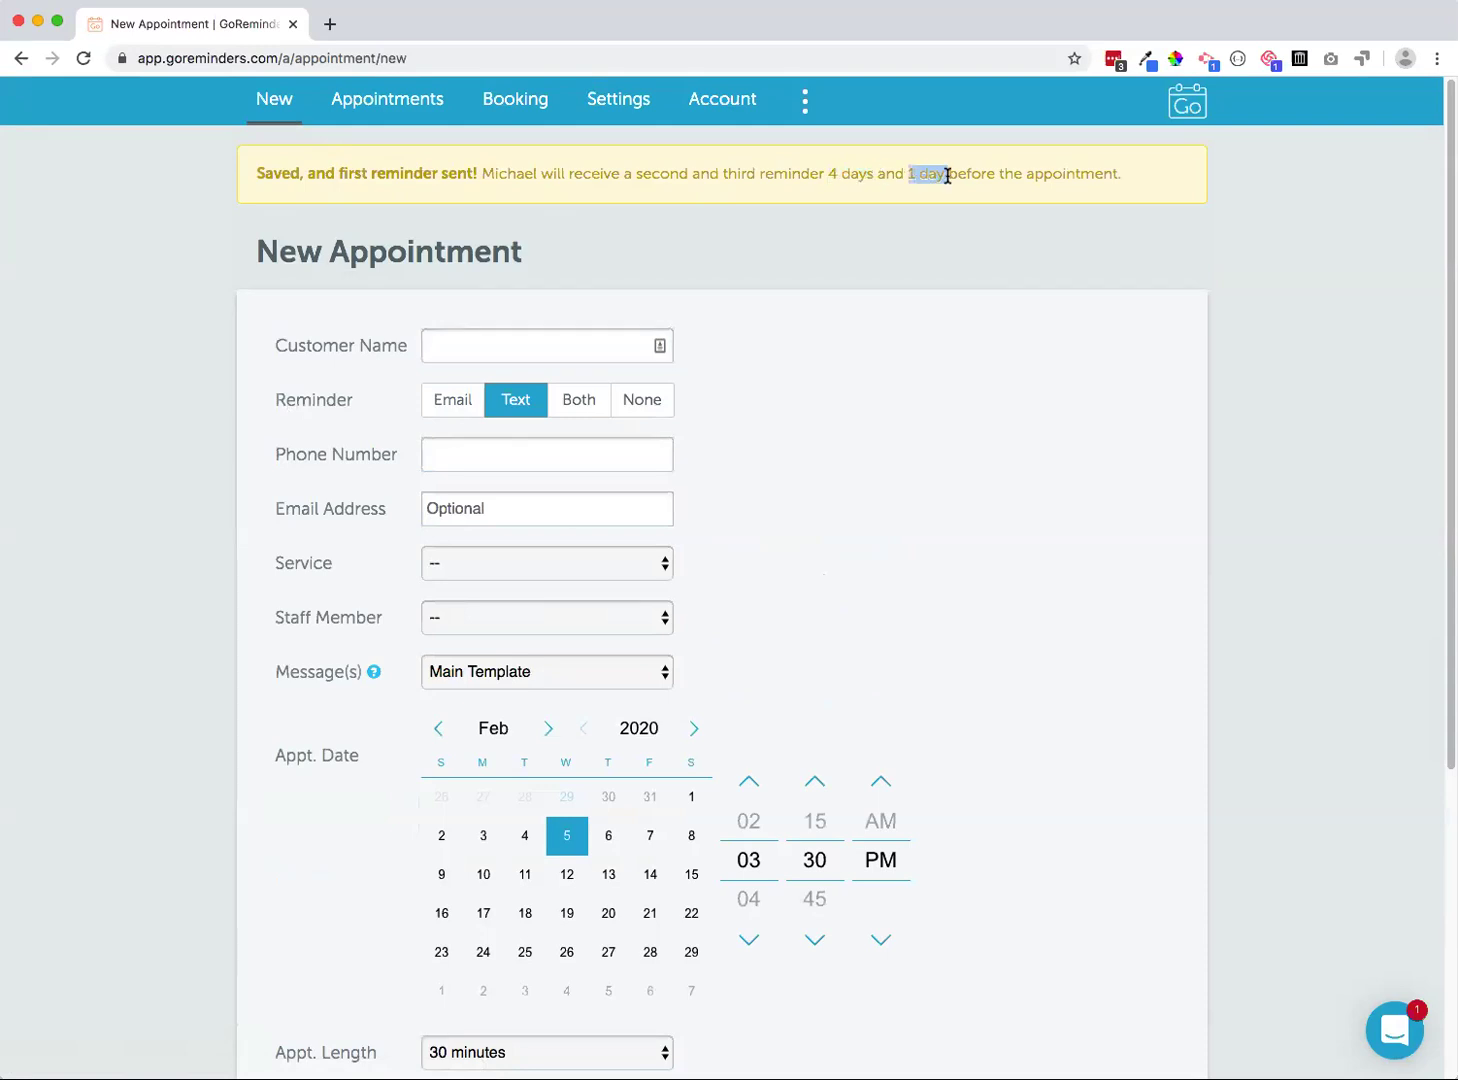
click(870, 171)
Open Appointments and show the schedule as an agenda list
click(383, 108)
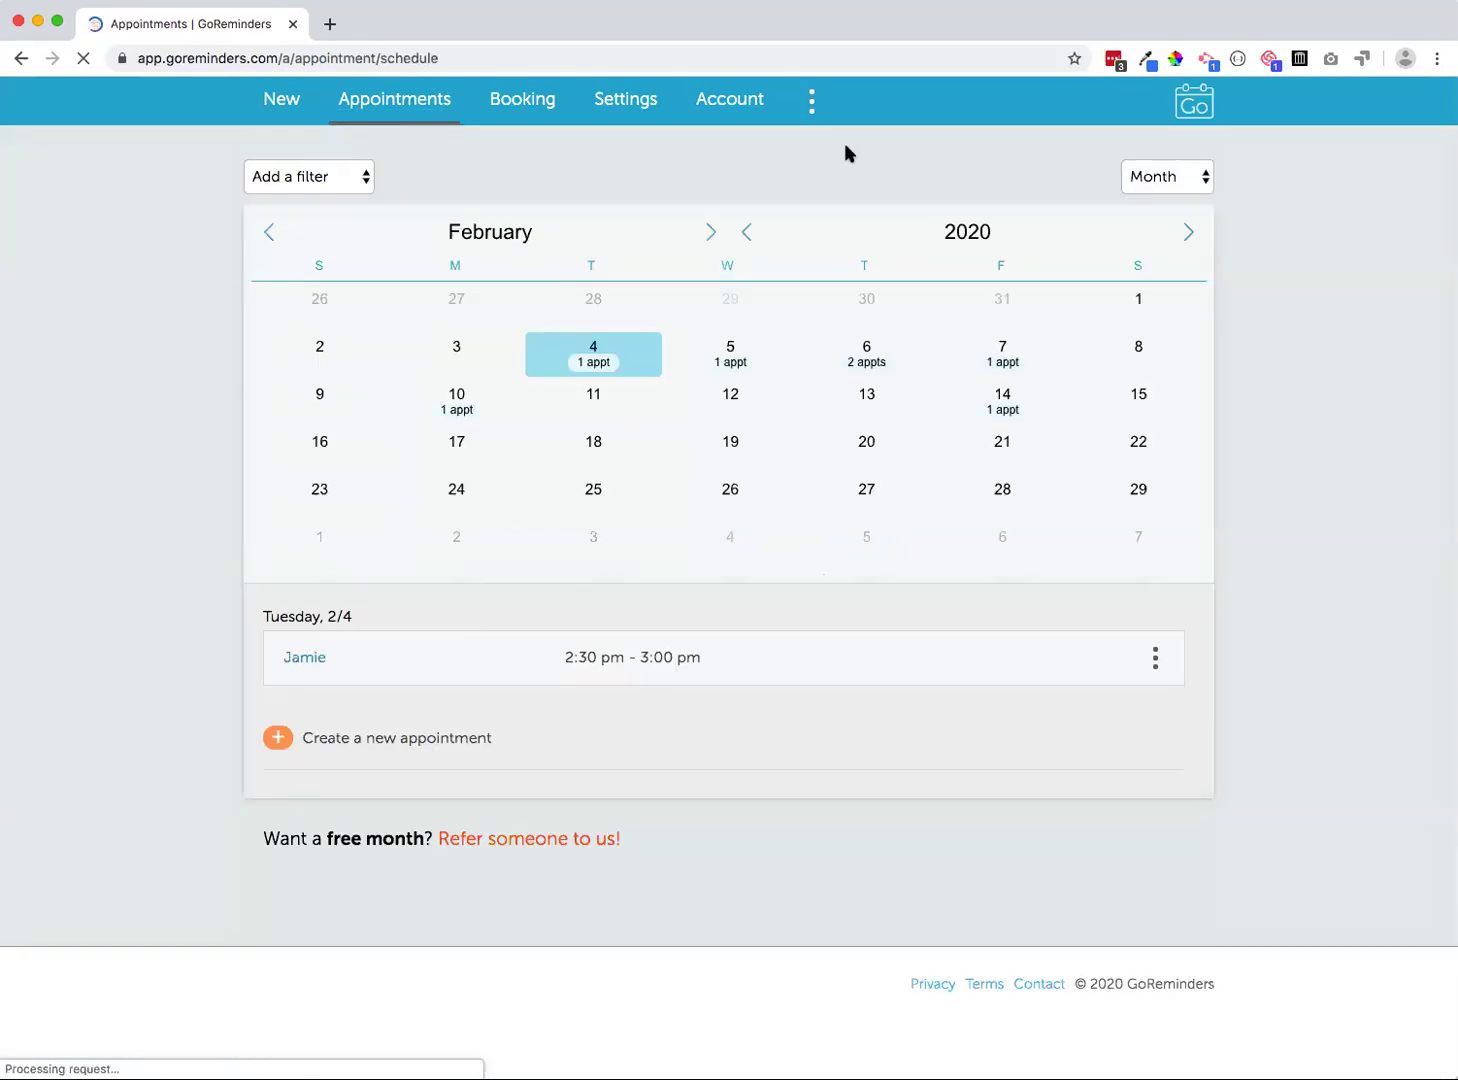
click(1125, 185)
key(Return)
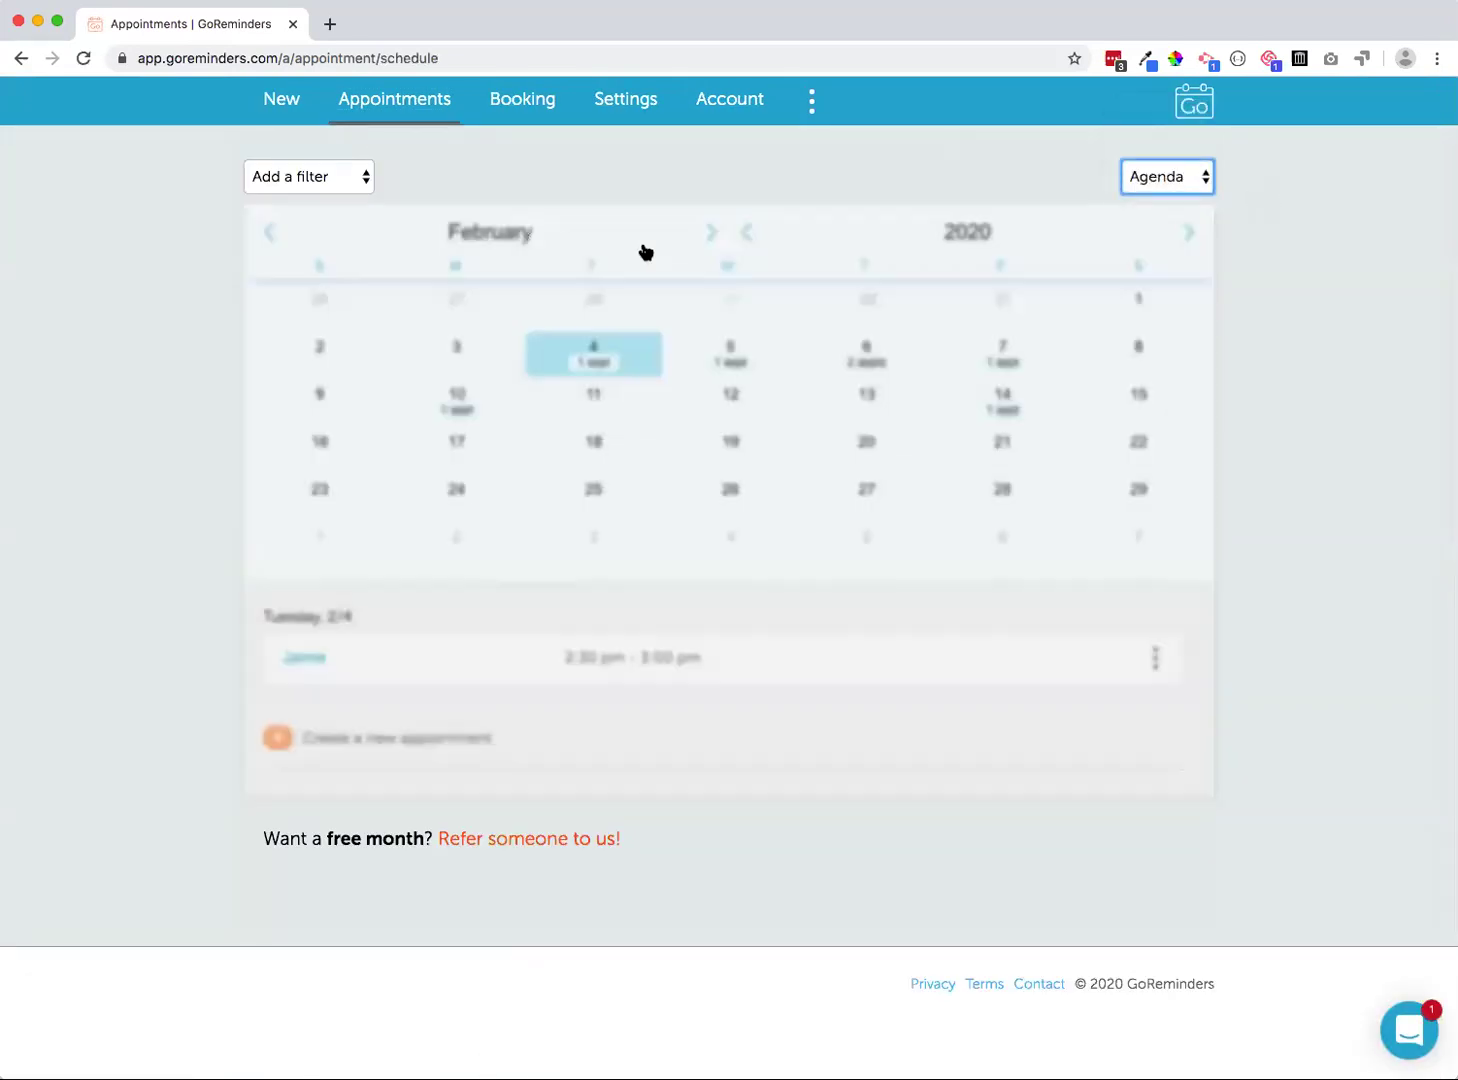
click(658, 160)
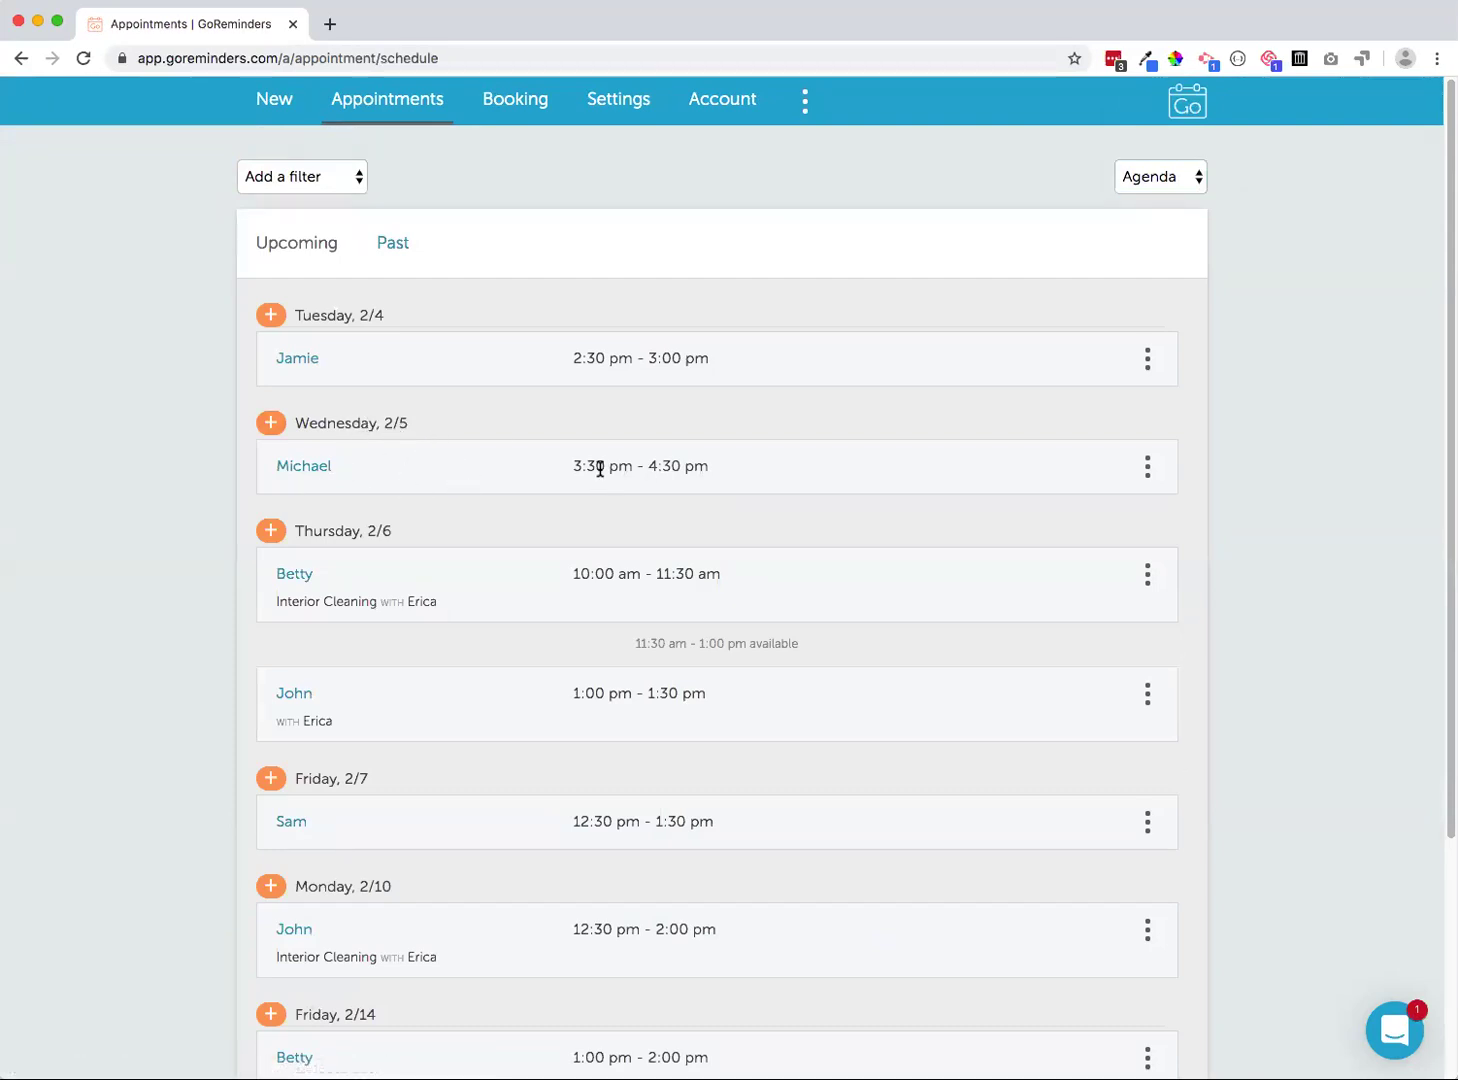
scroll(736, 463, down, 3)
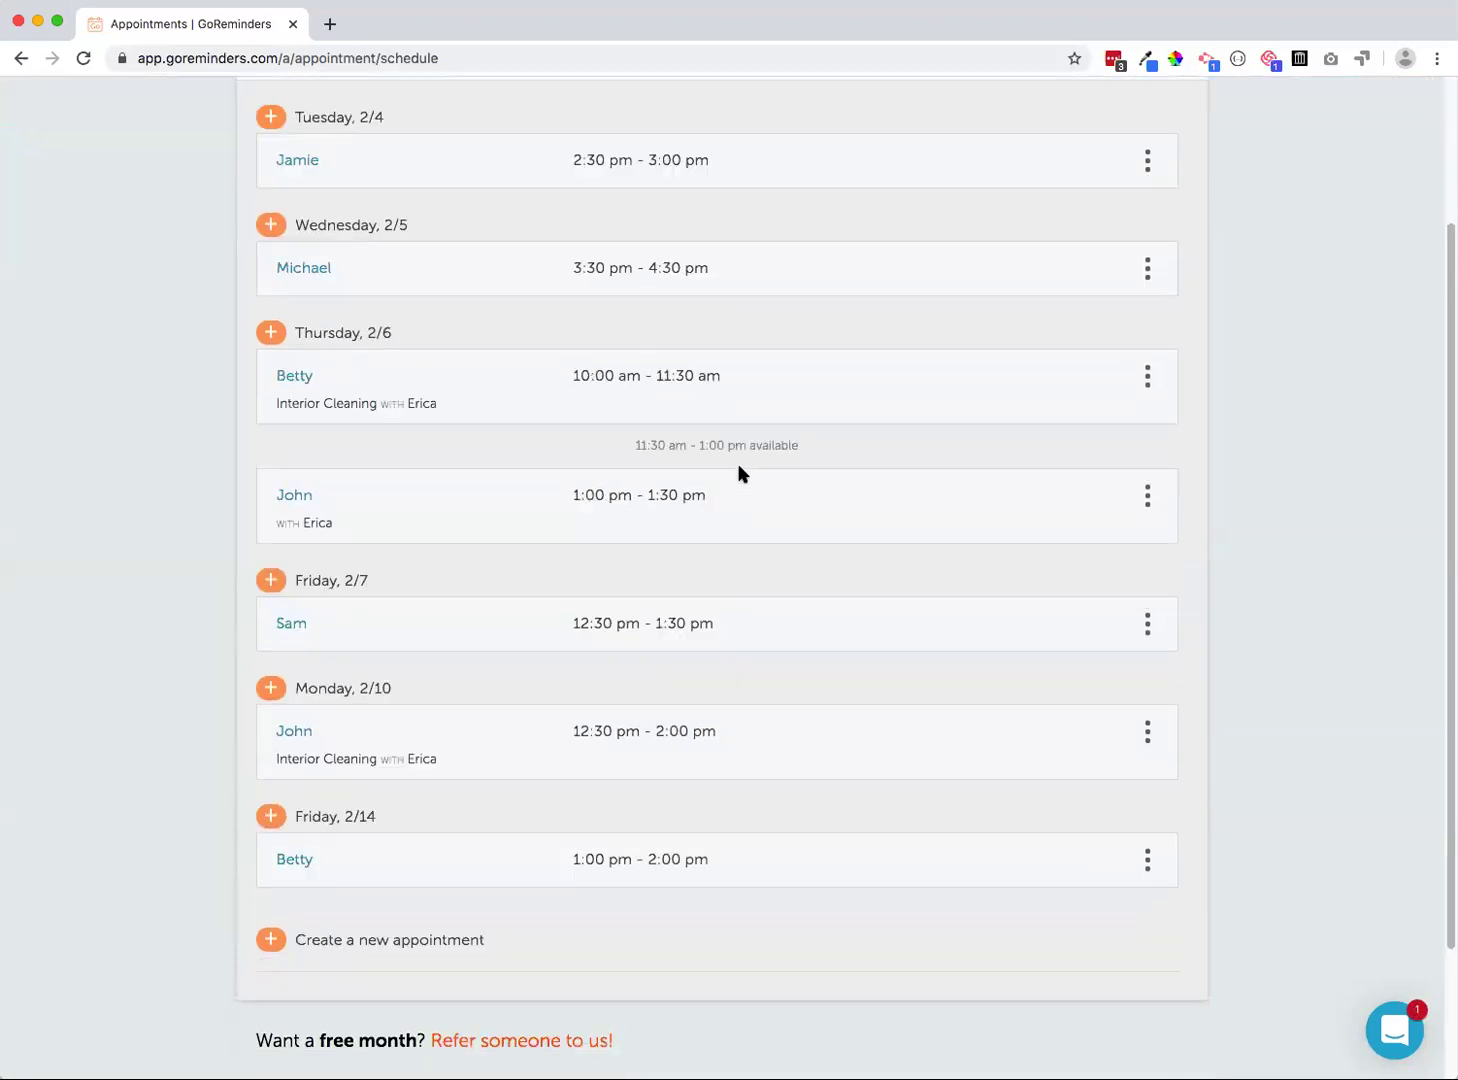
scroll(465, 374, up, 3)
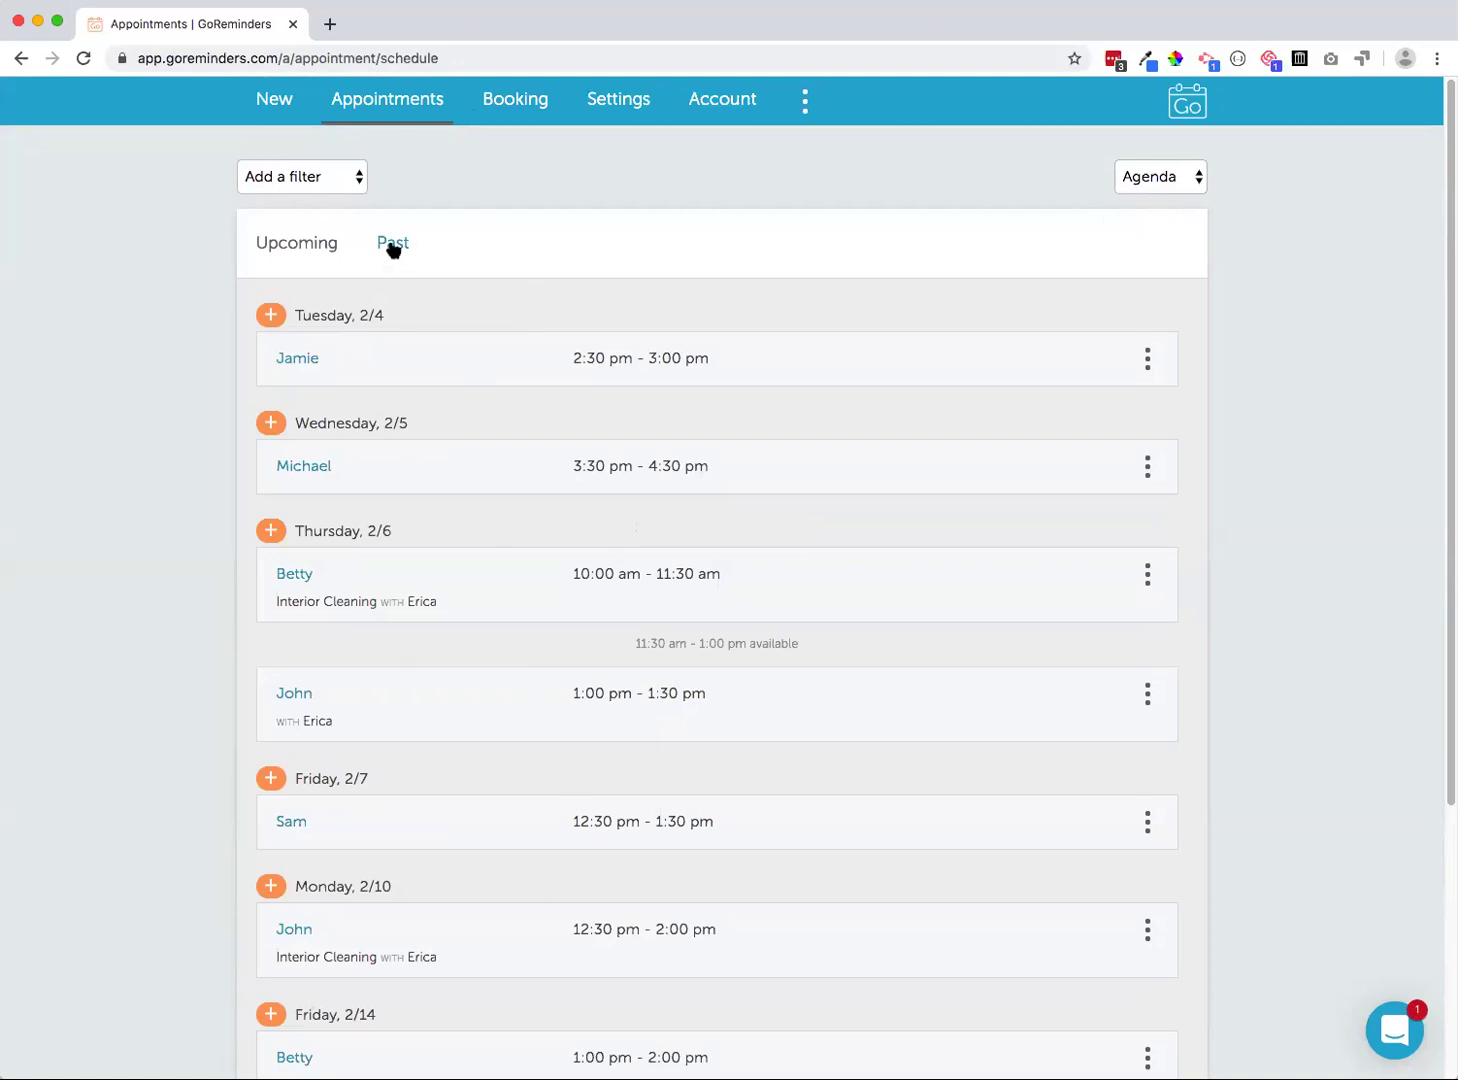
Switch the calendar through Day, Week and Month views
click(1140, 187)
click(1140, 198)
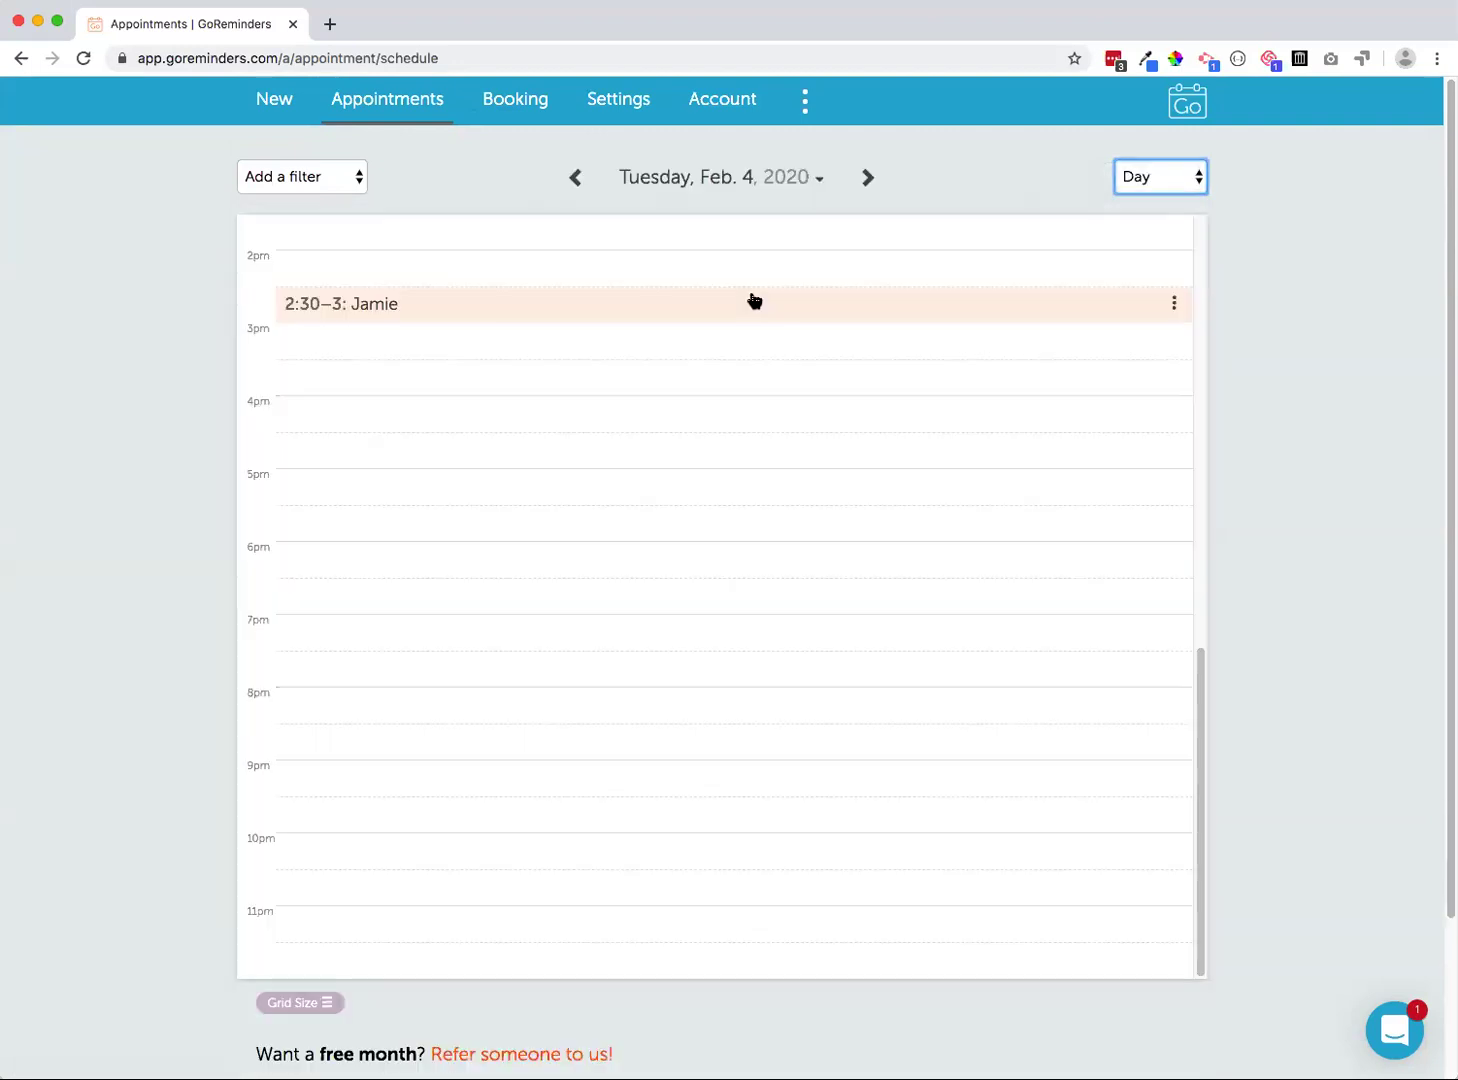
click(1148, 168)
click(1129, 197)
scroll(870, 430, up, 5)
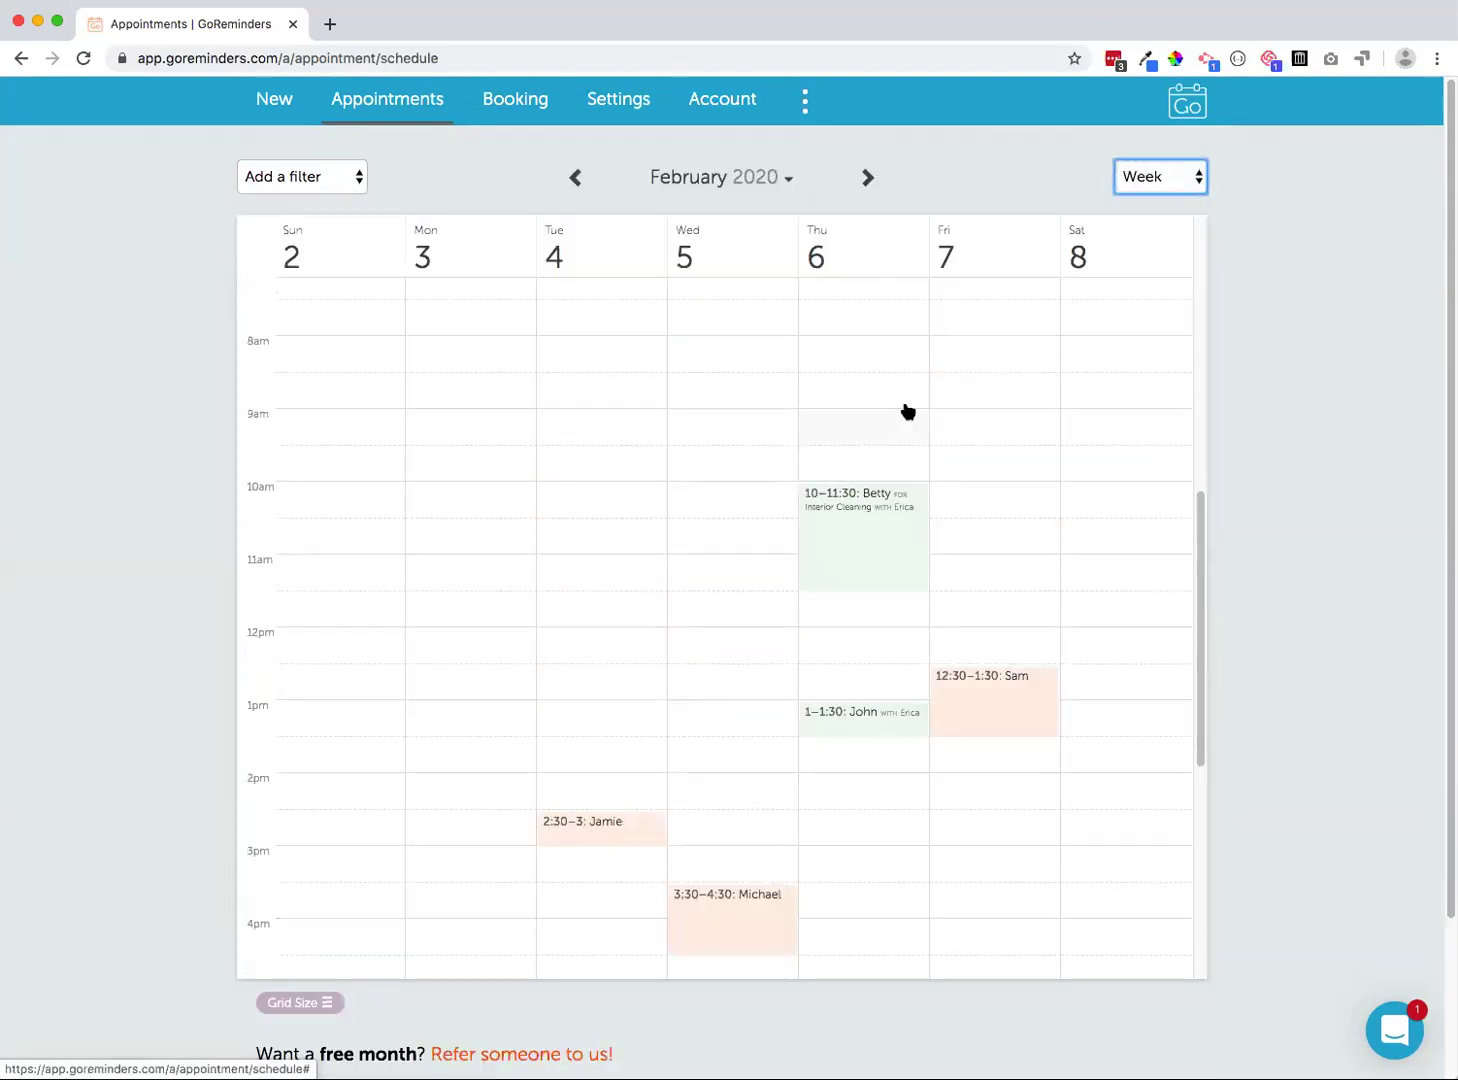
click(1172, 183)
click(1152, 197)
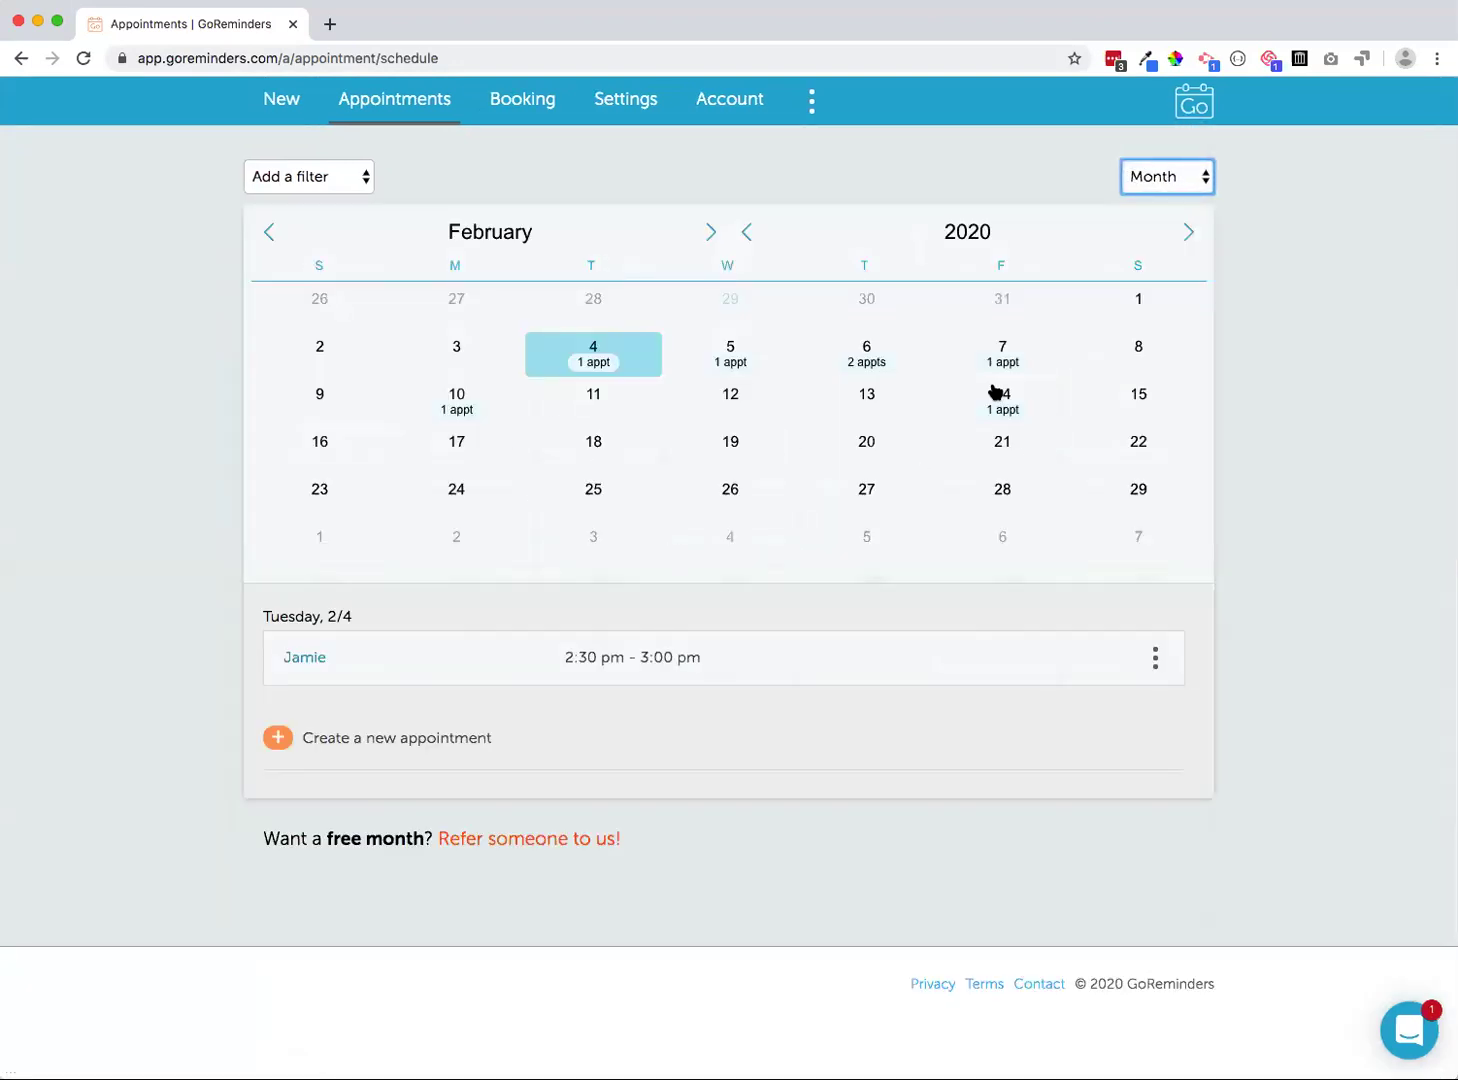
Check the appointments on February 14, 6 and 7, then return to Reminder Settings
click(1012, 408)
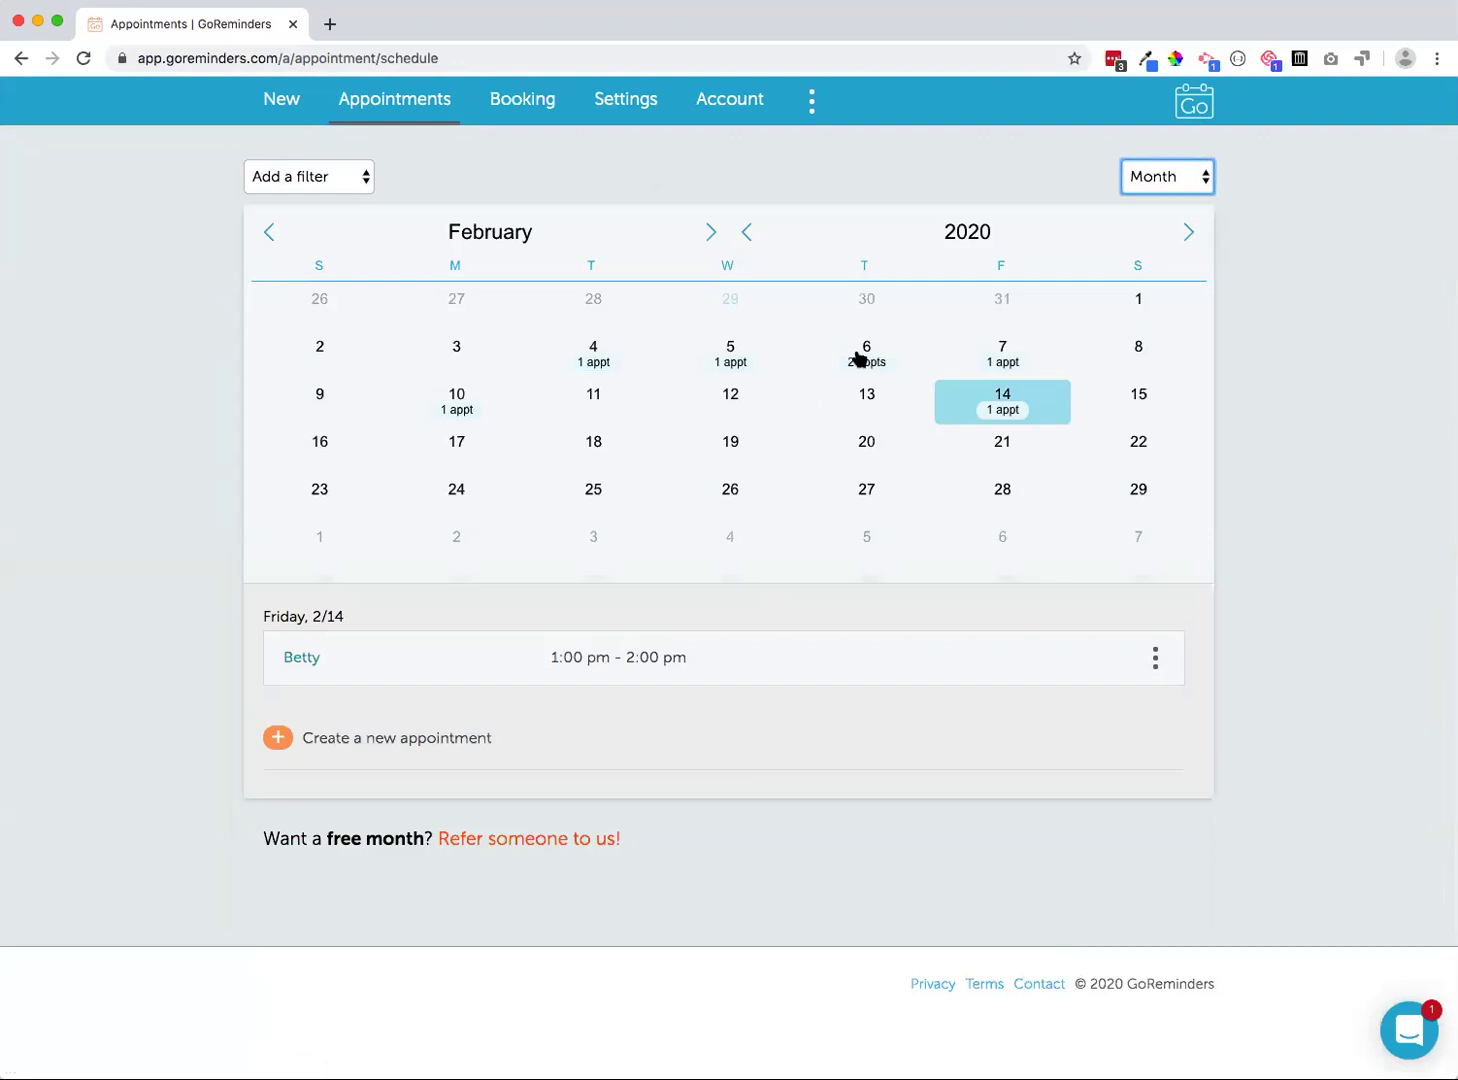
click(859, 358)
click(996, 248)
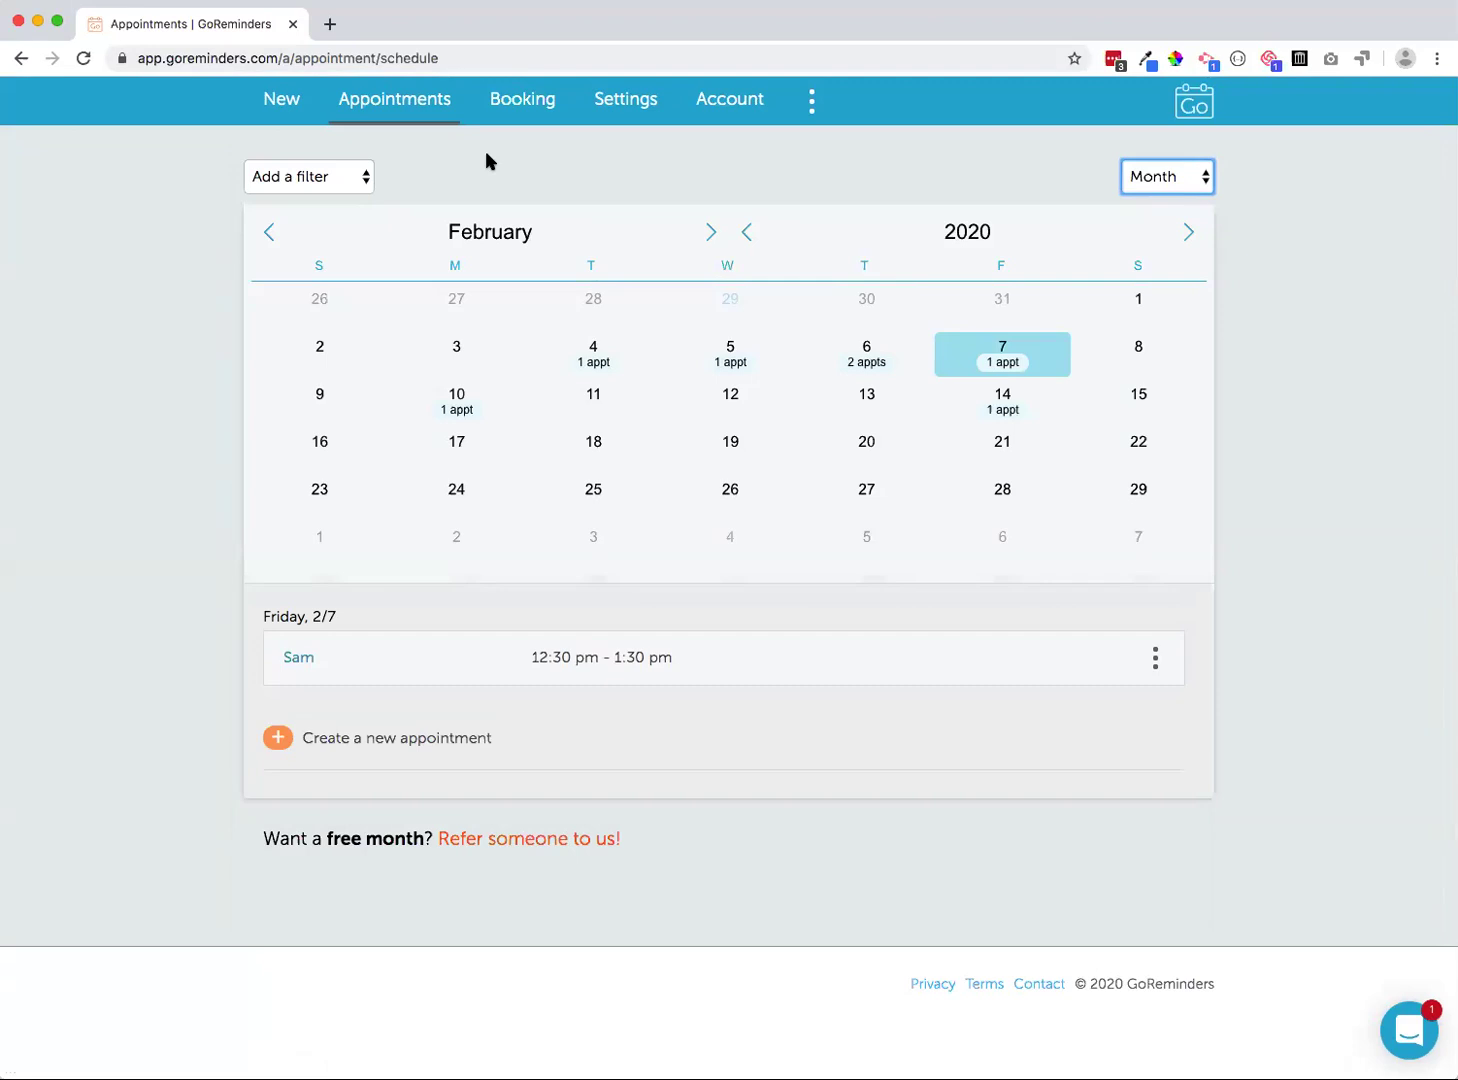
click(604, 102)
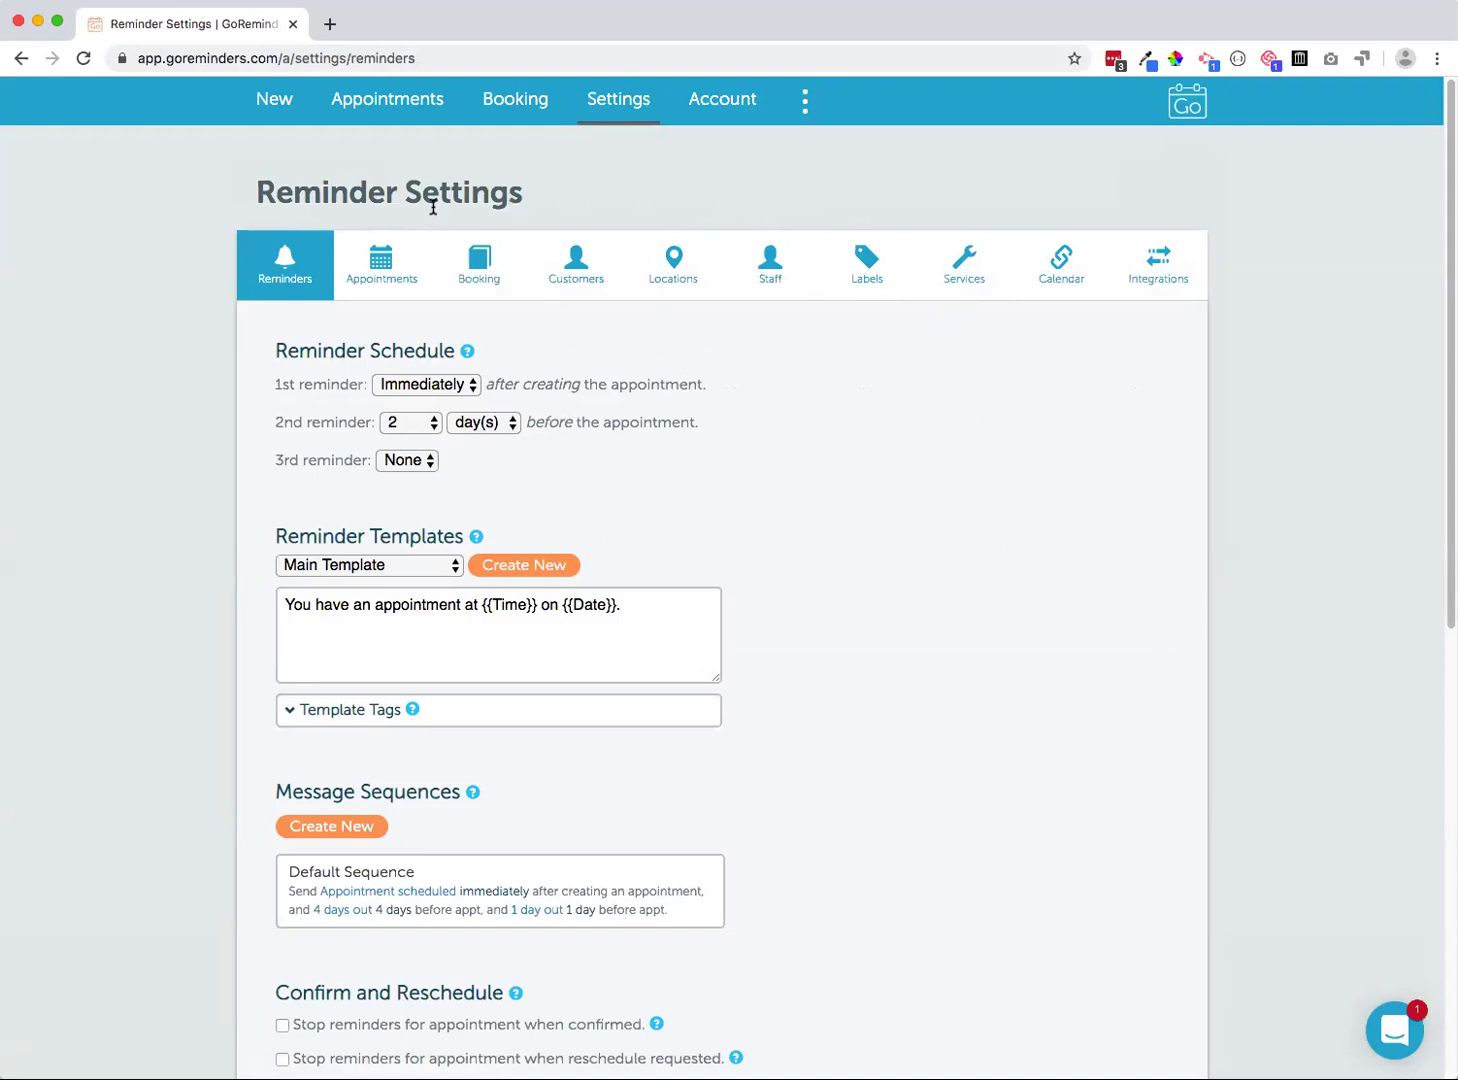
Check the Staff page's one member and the Services page's Interior Cleaning, then return to Reminder Settings
click(764, 283)
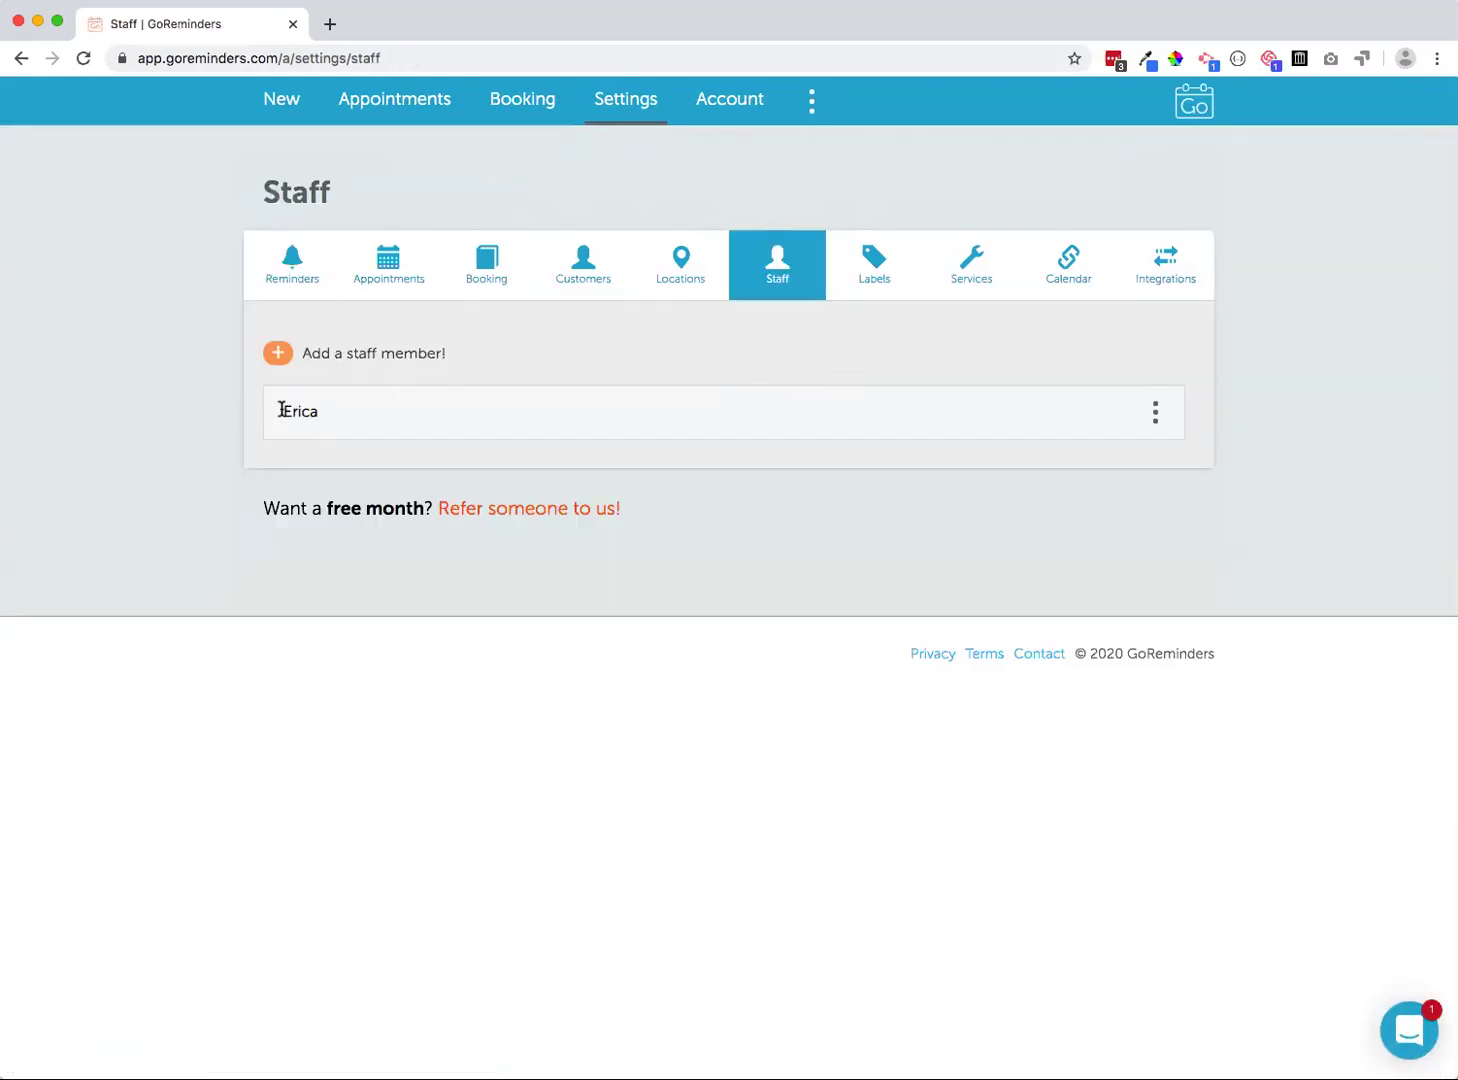
click(970, 263)
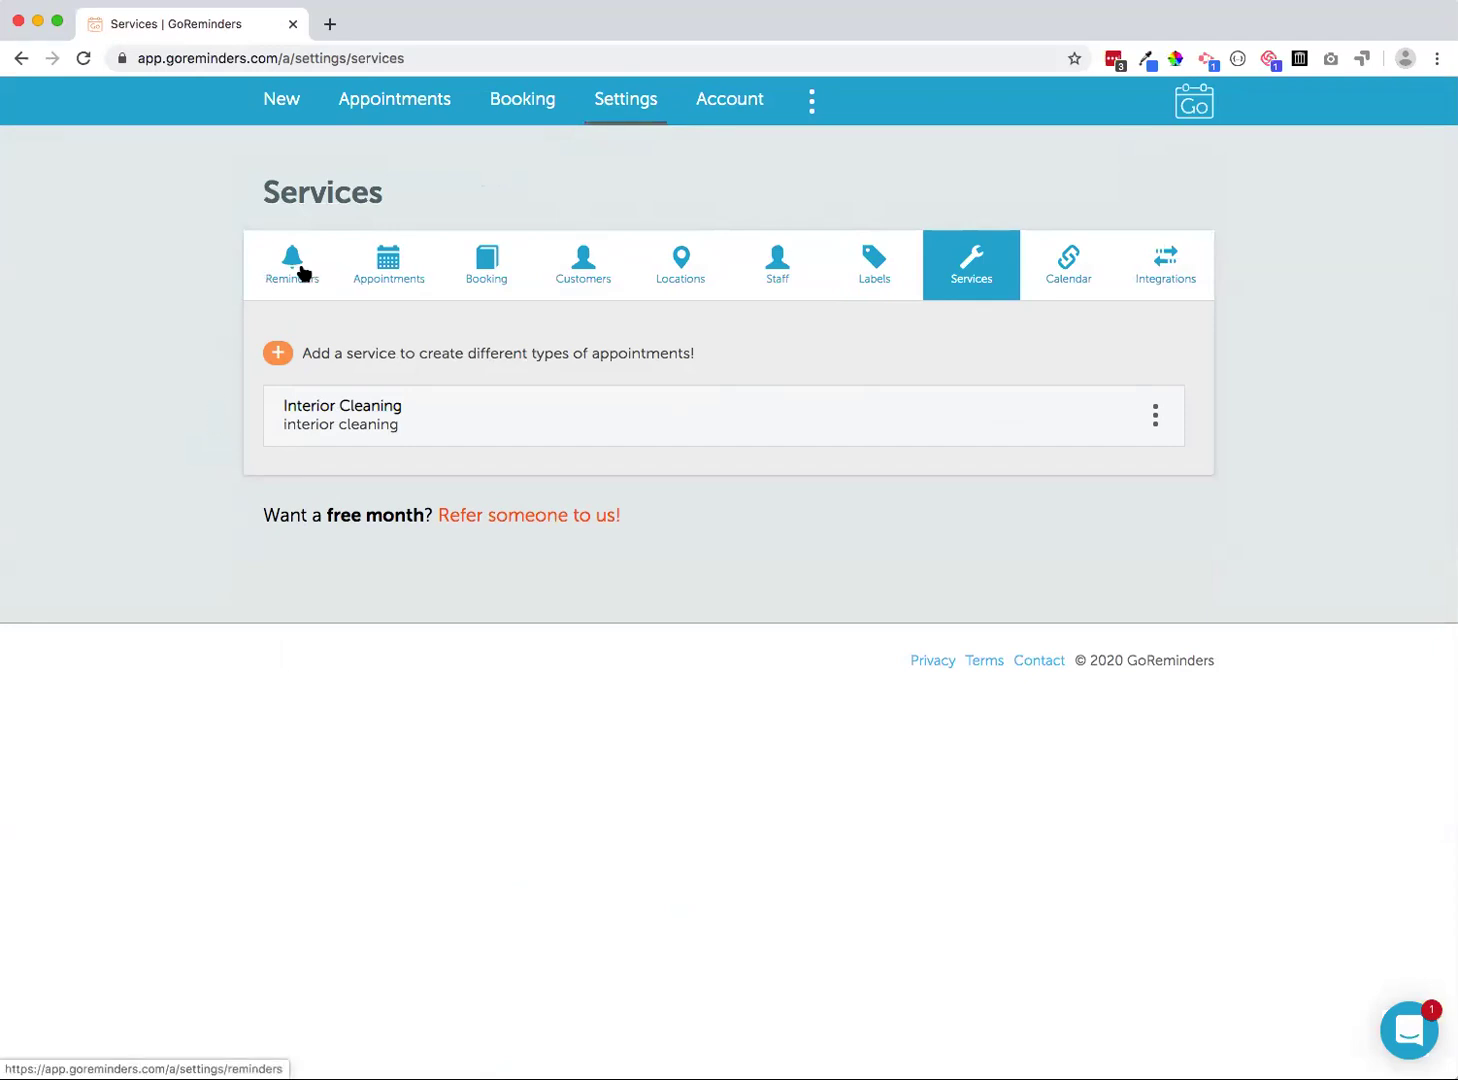
click(302, 272)
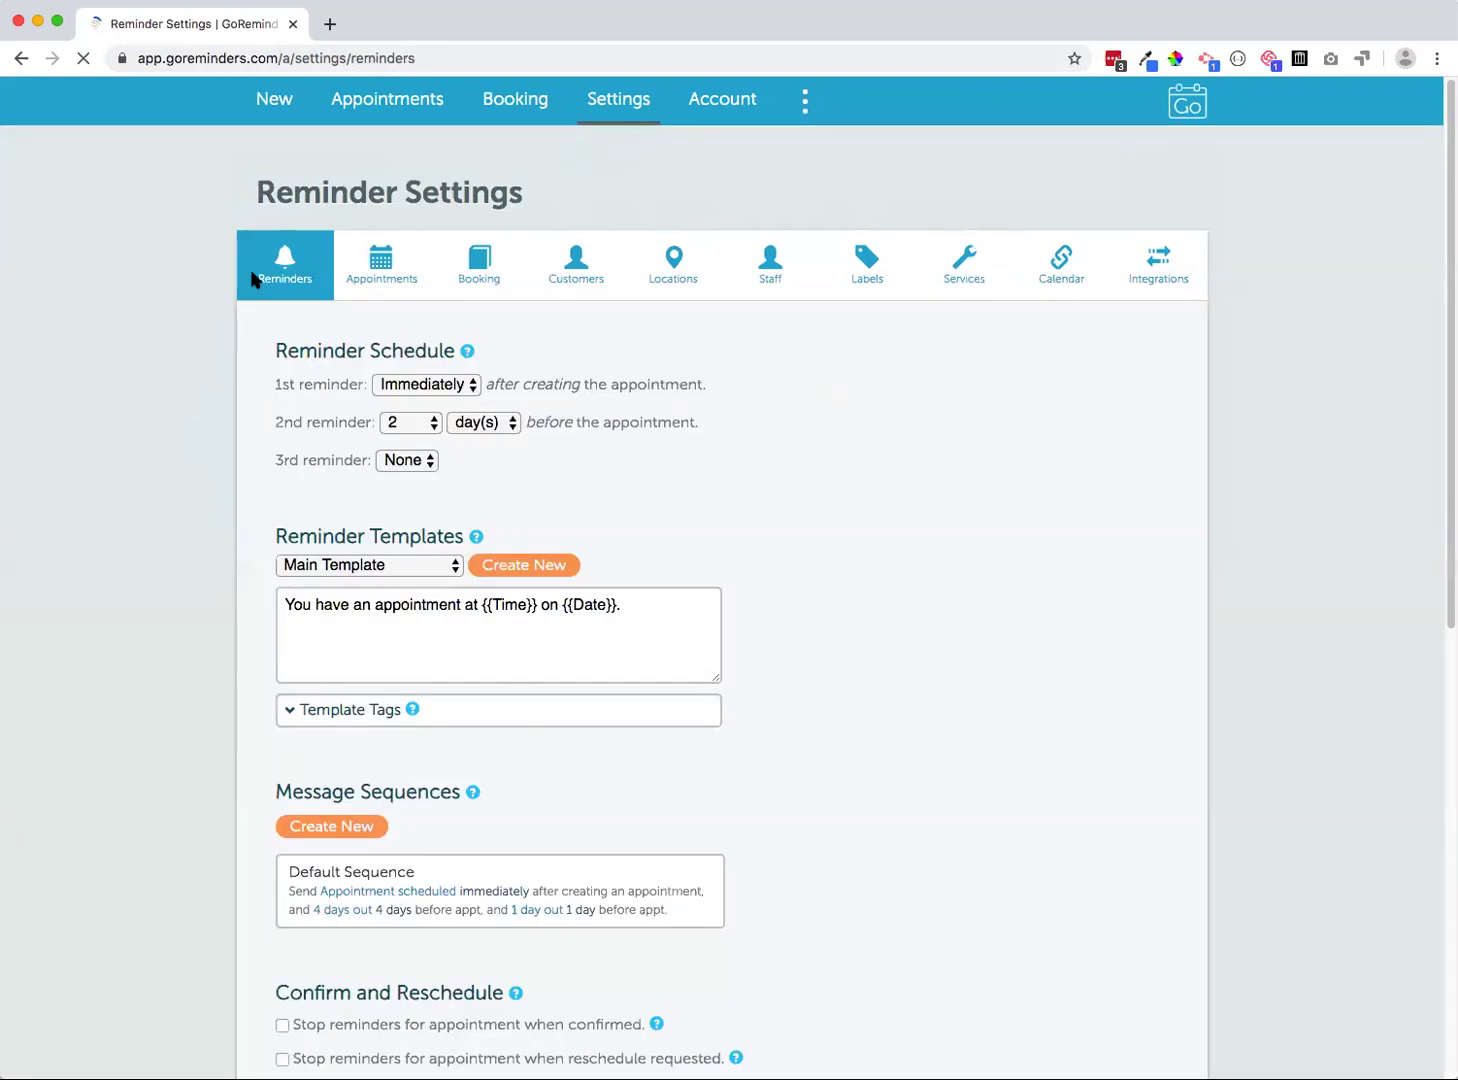
Load the Appointment scheduled template and add a blank line after its first sentence
scroll(192, 524, down, 3)
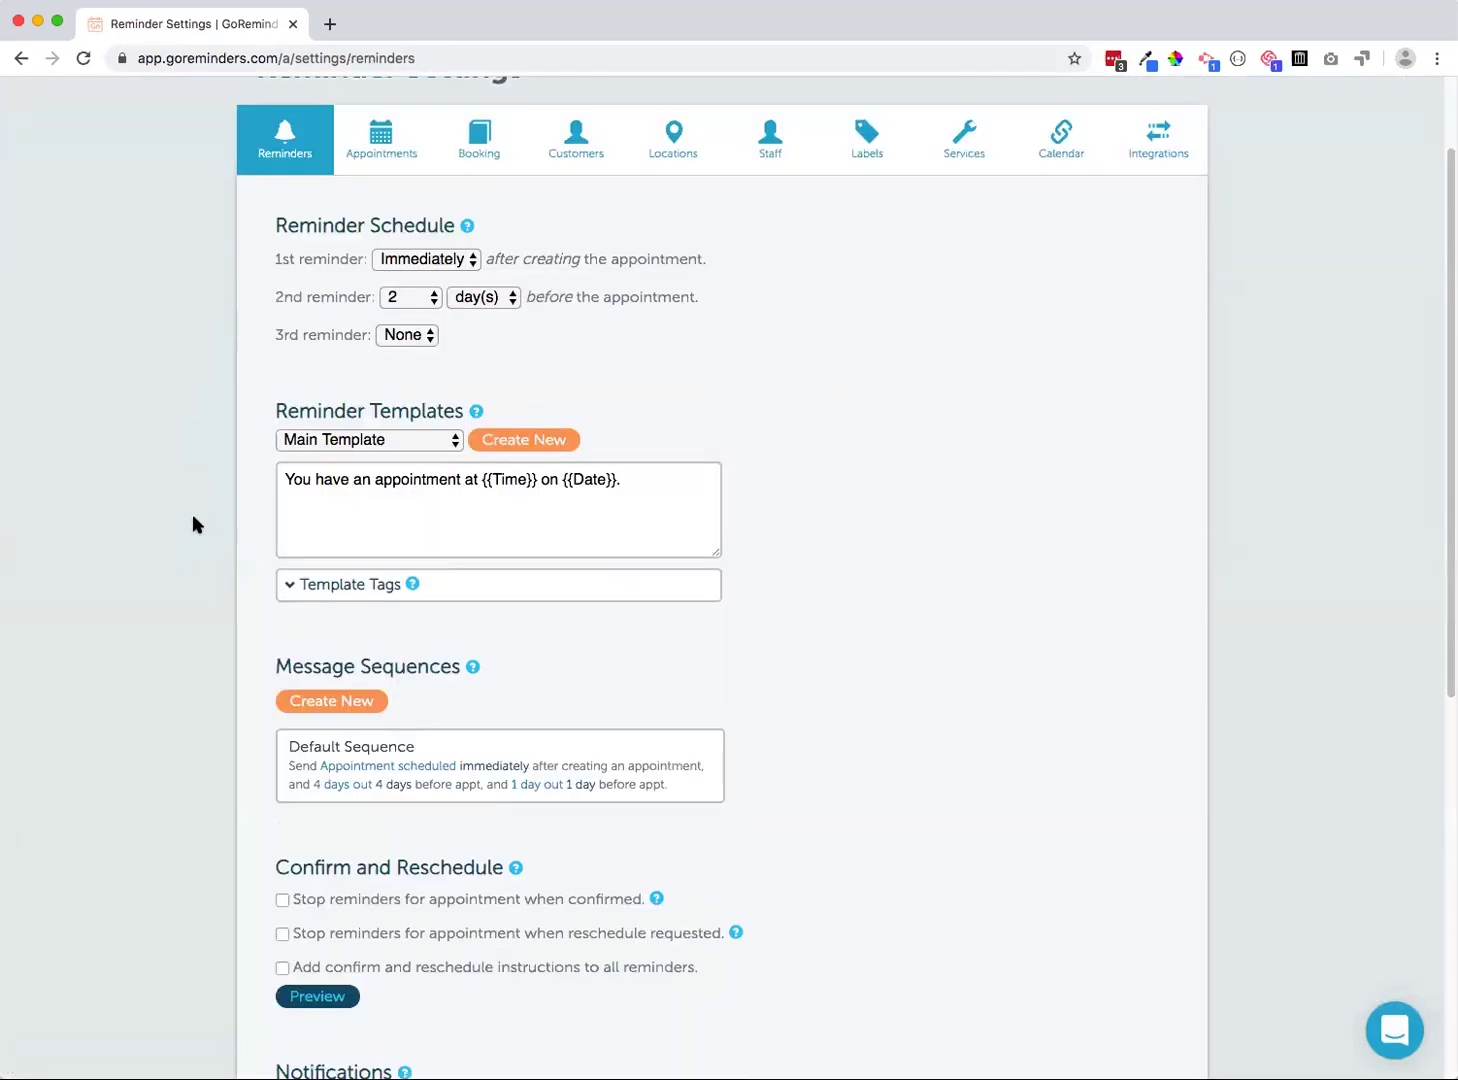
click(342, 445)
click(336, 462)
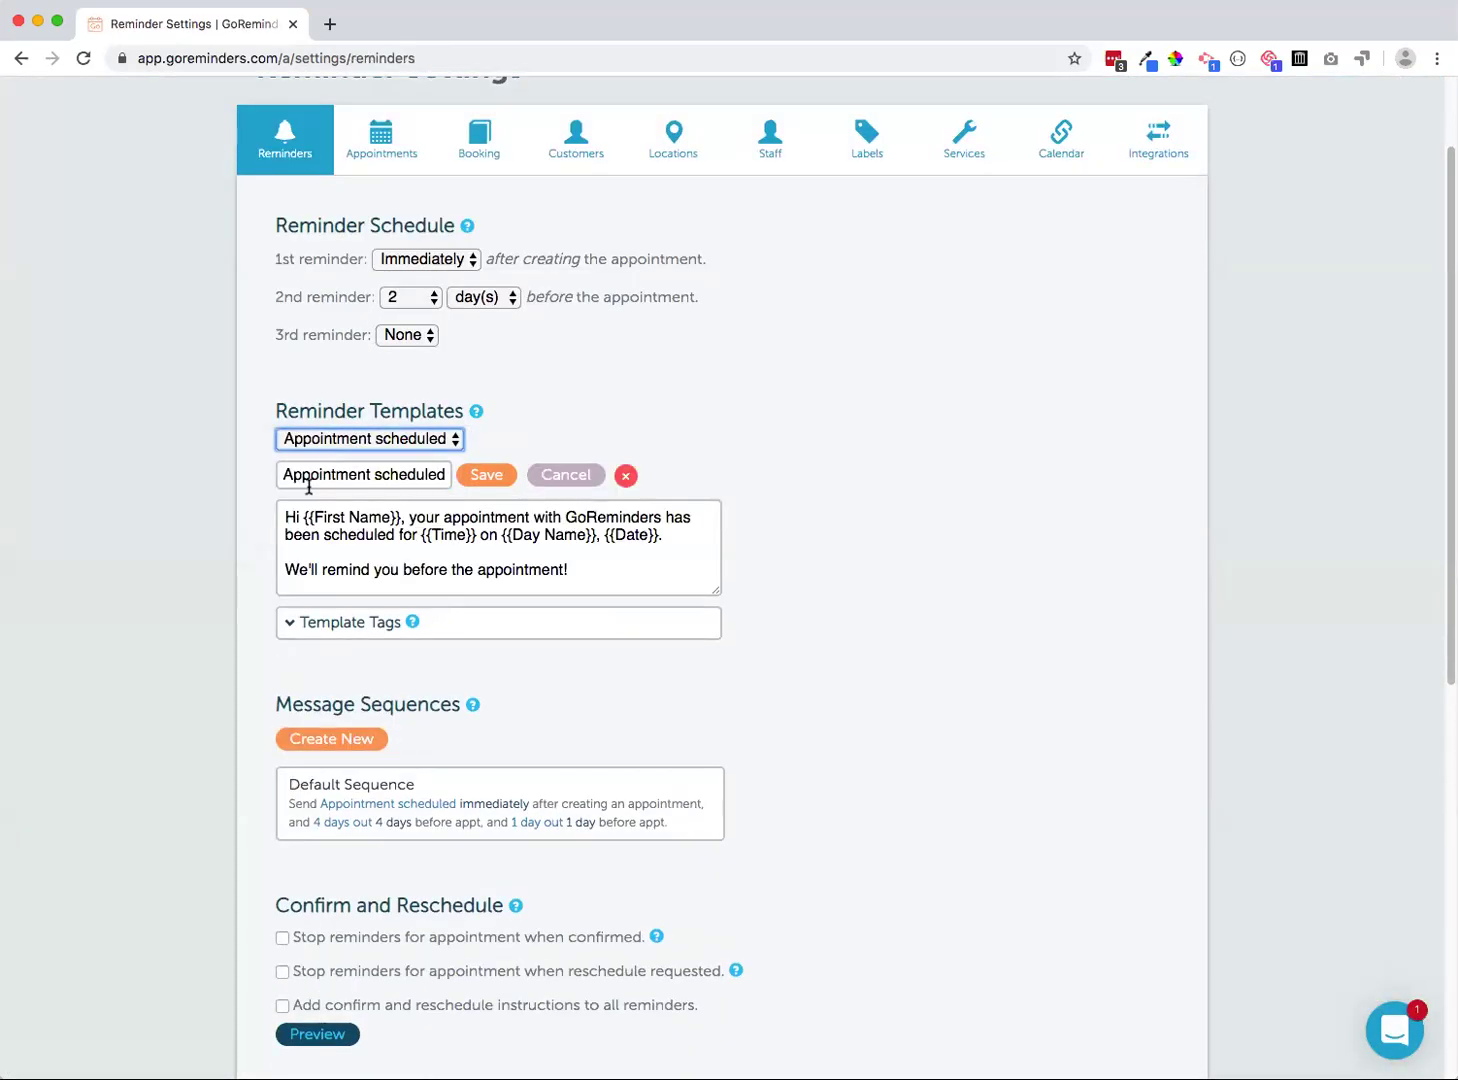
click(679, 539)
key(Return)
key(Return)
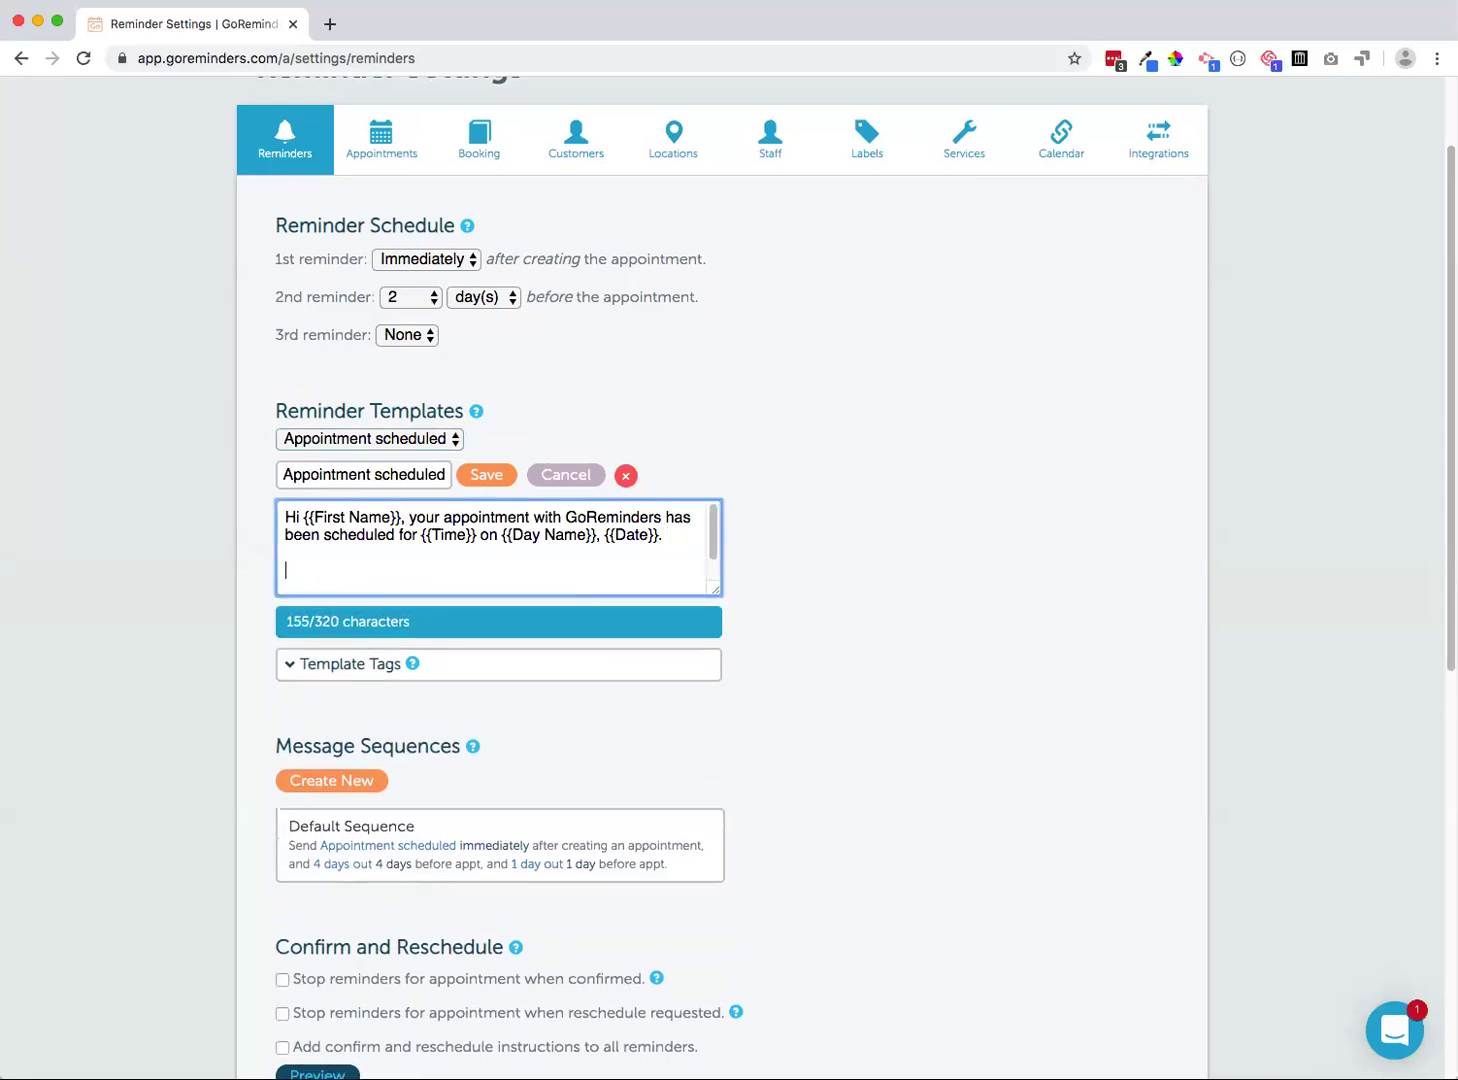
drag(715, 660, 727, 733)
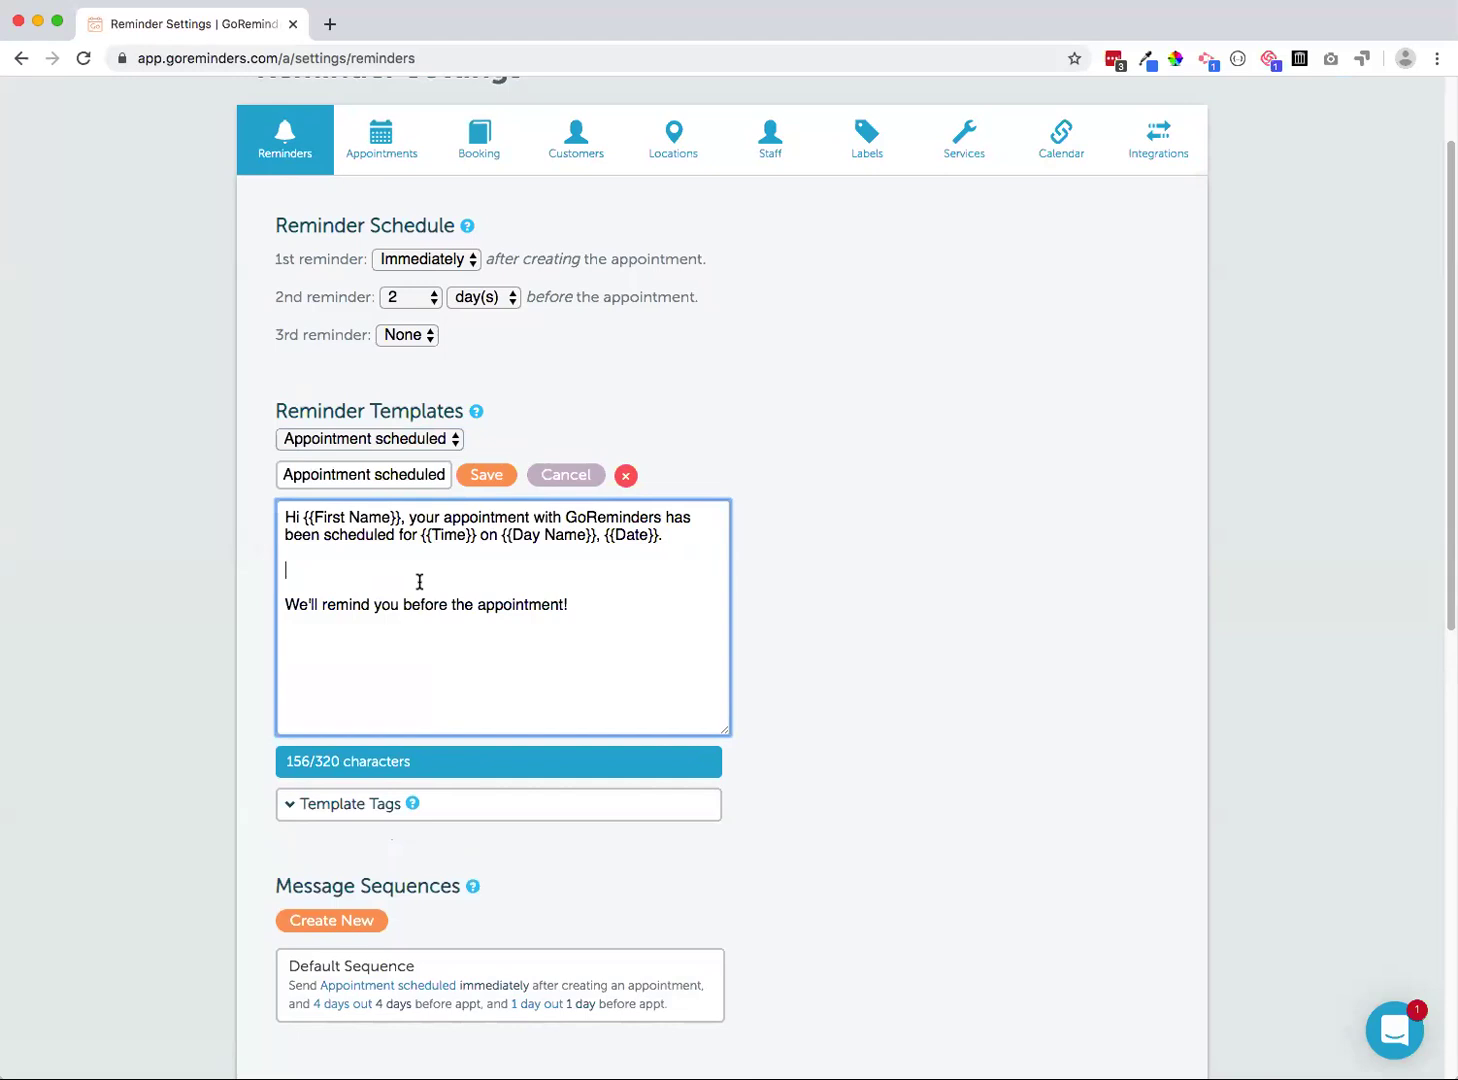
Add the line 'Your {{Service}} will be conducted by {{Staff Name}}.' and save the template
text(Your)
click(287, 806)
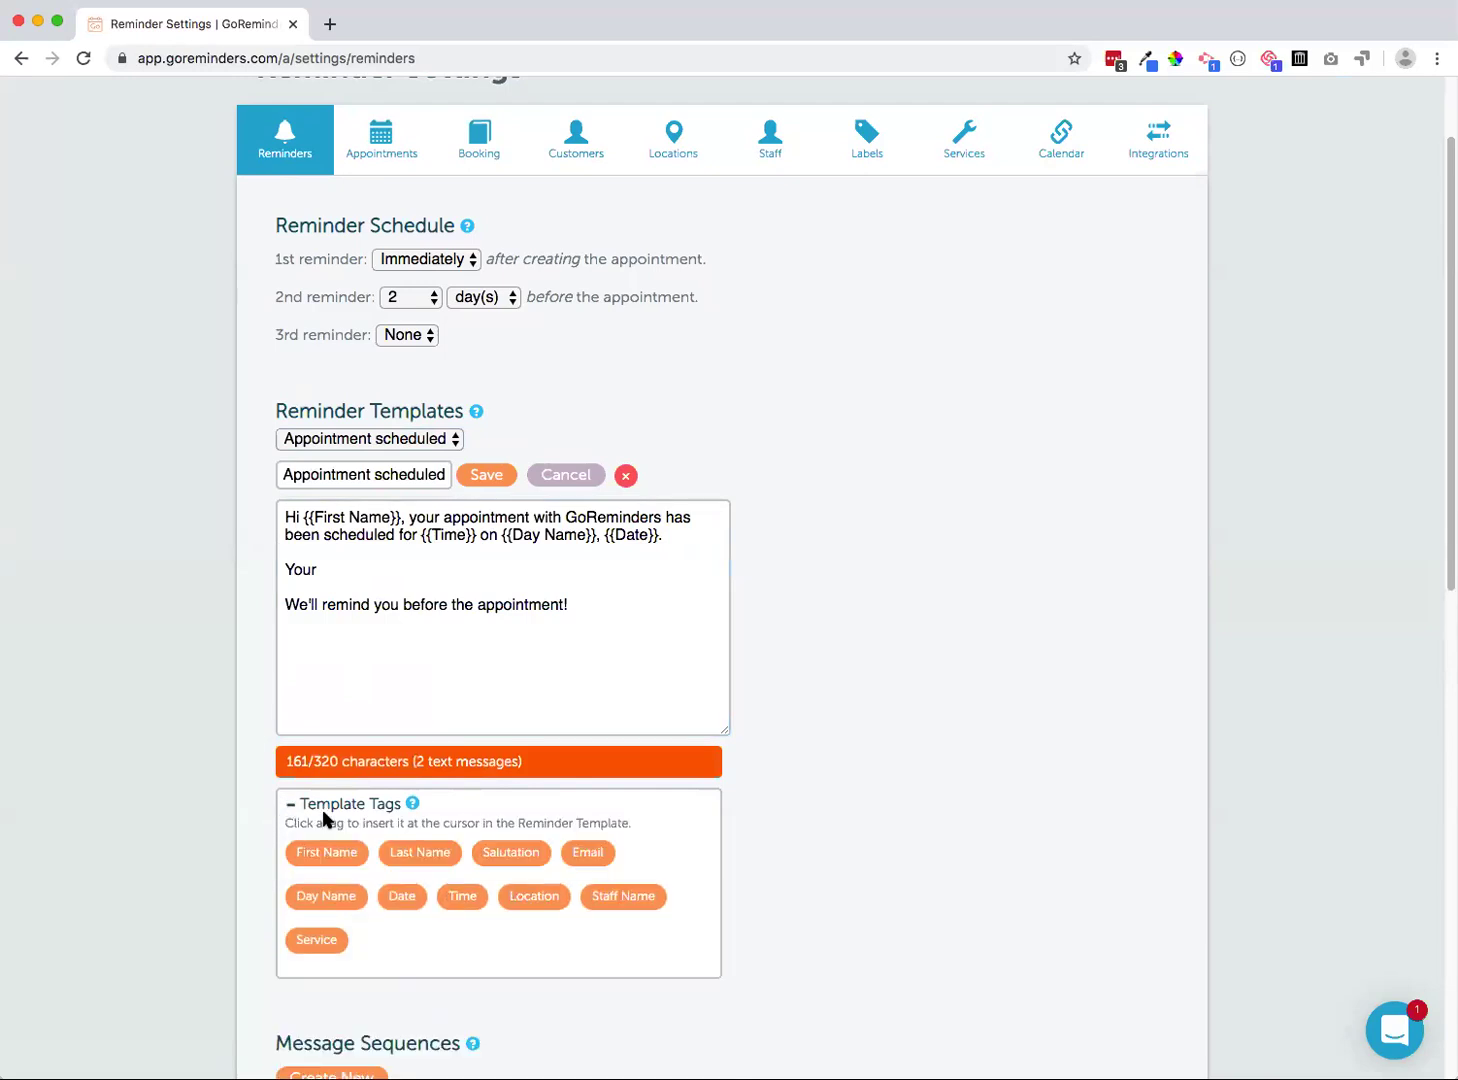
click(318, 940)
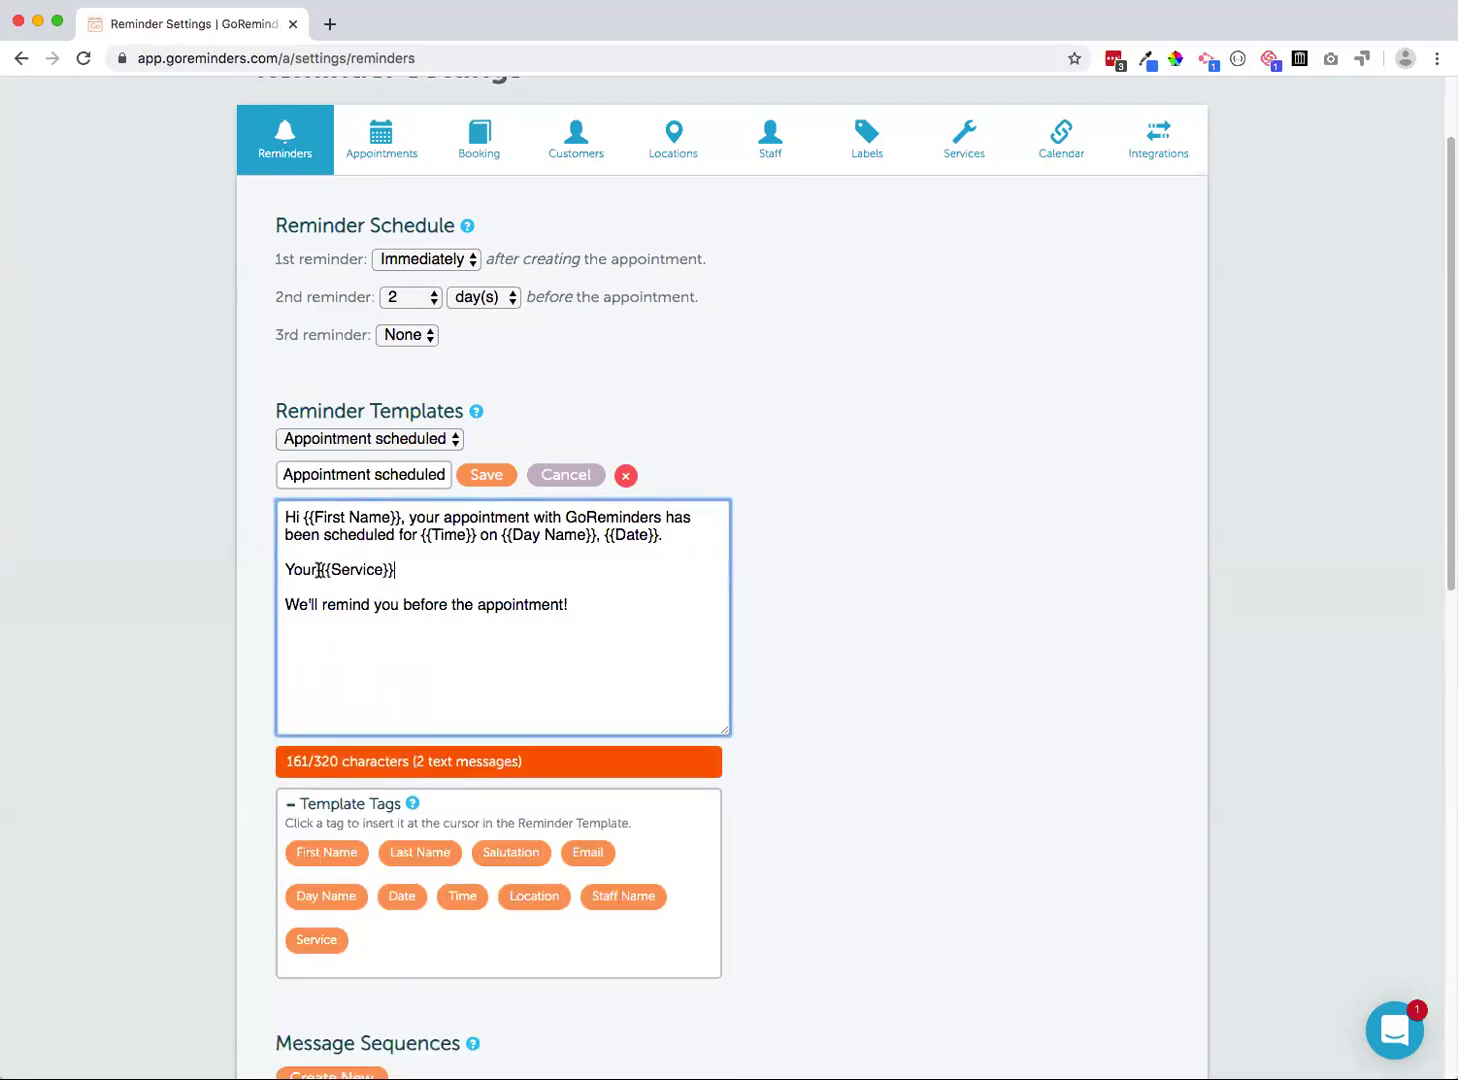
drag(318, 569, 440, 580)
click(427, 572)
text(will )
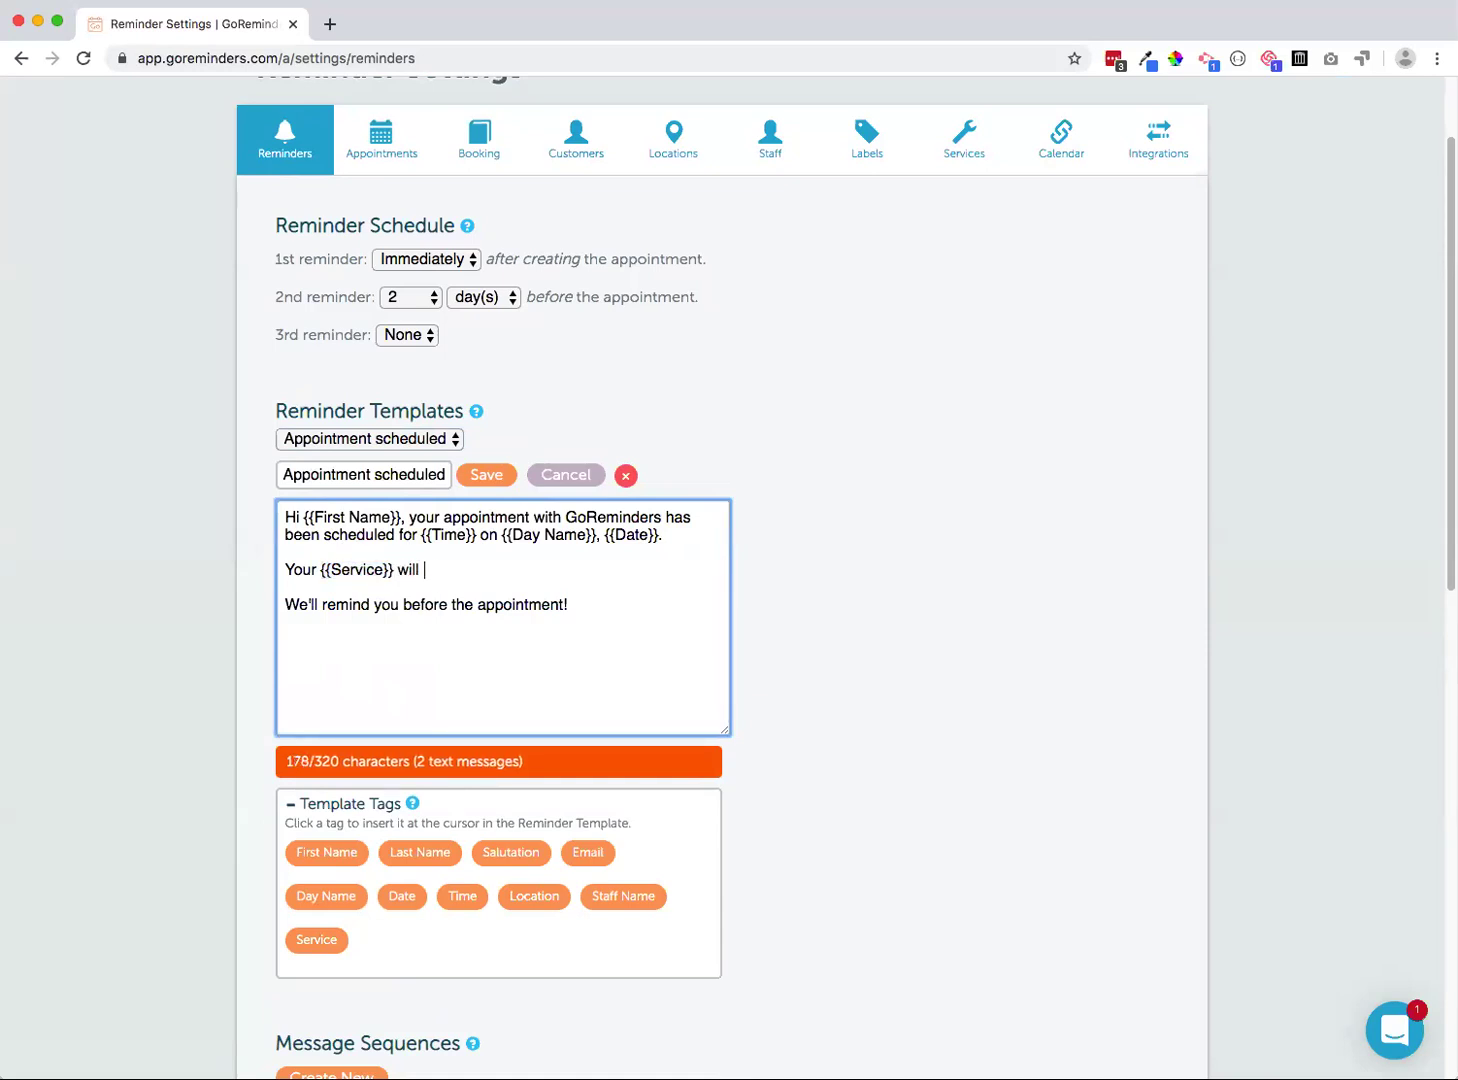
text(be conducted by)
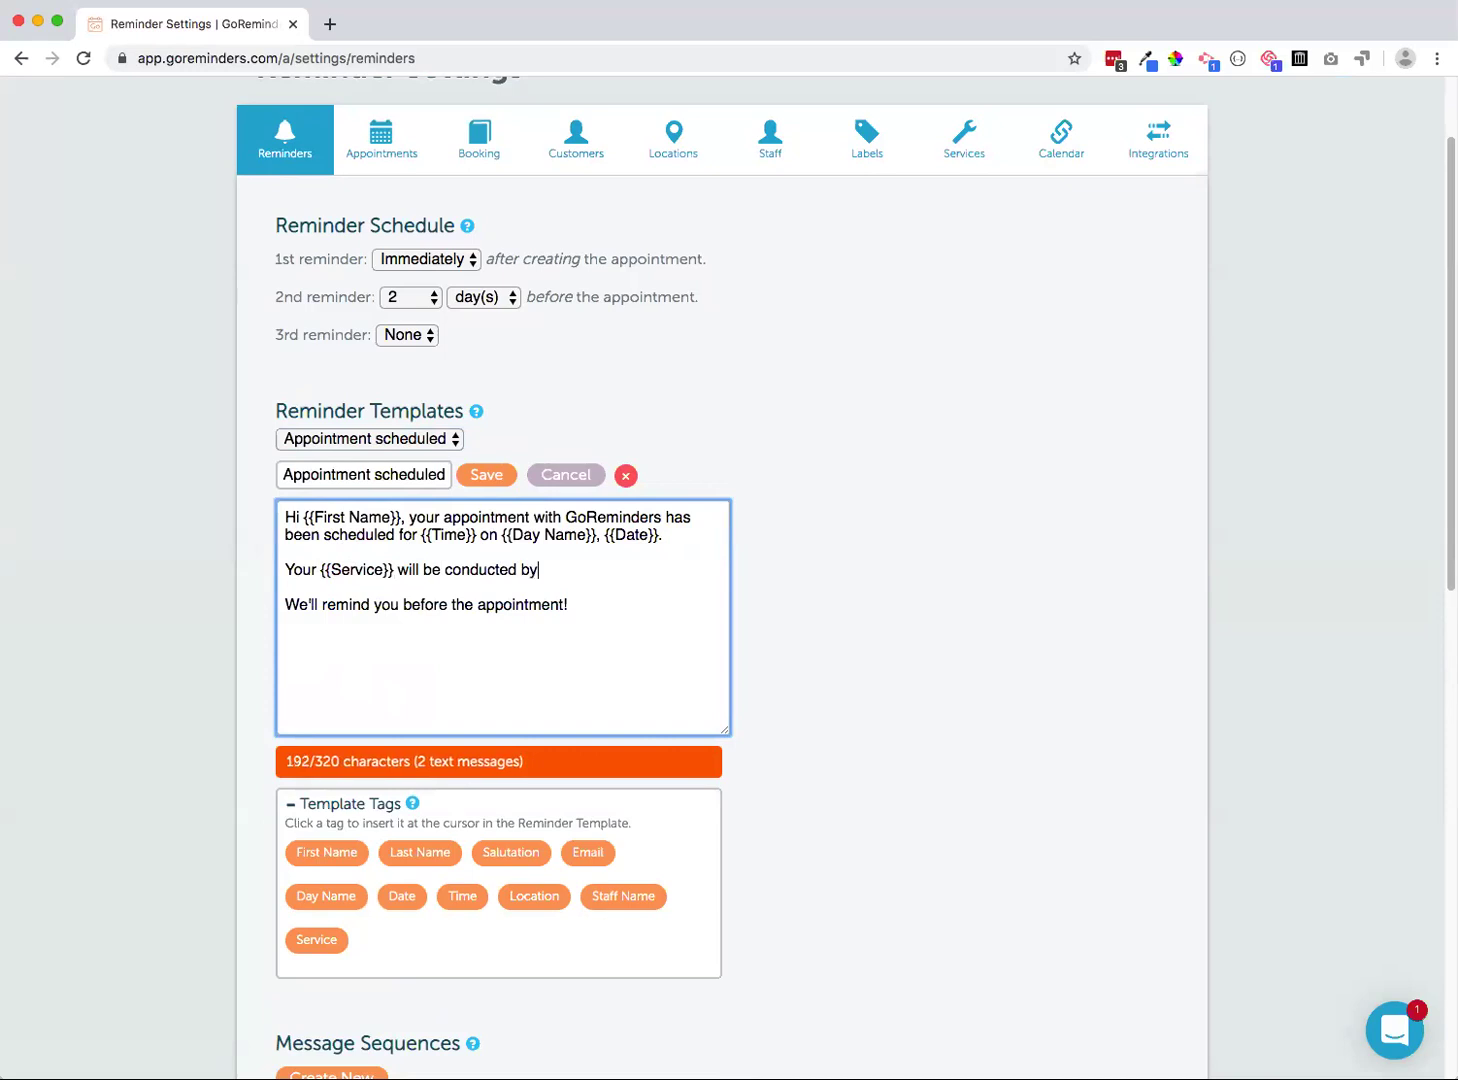
click(640, 895)
text(.)
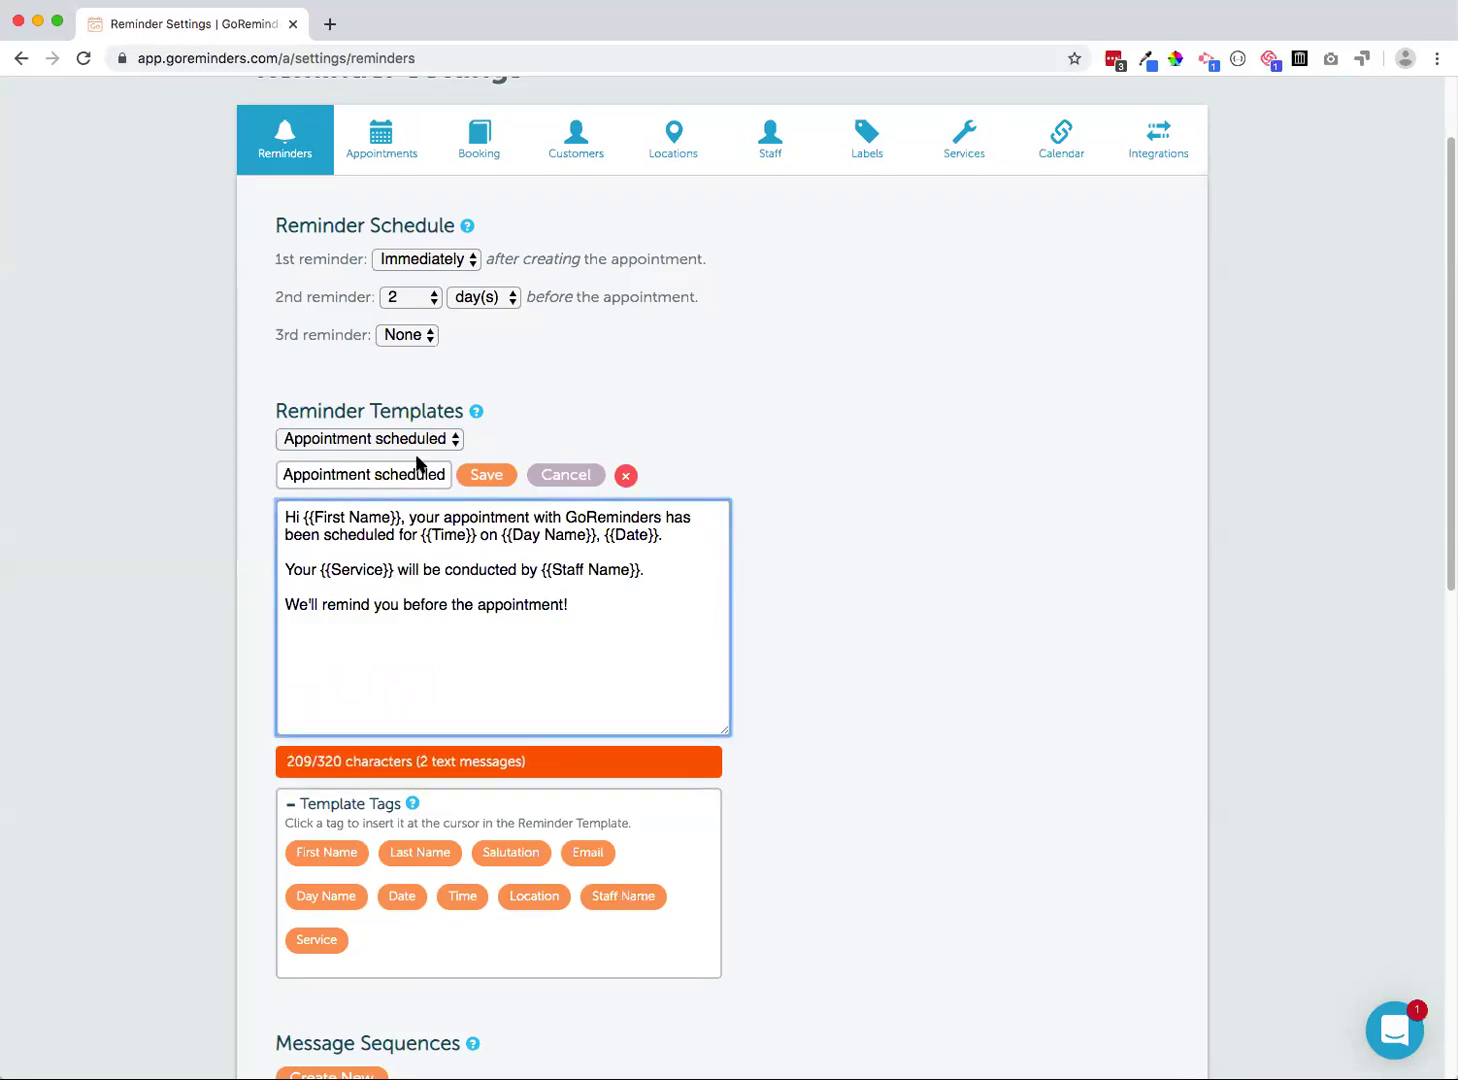
click(477, 478)
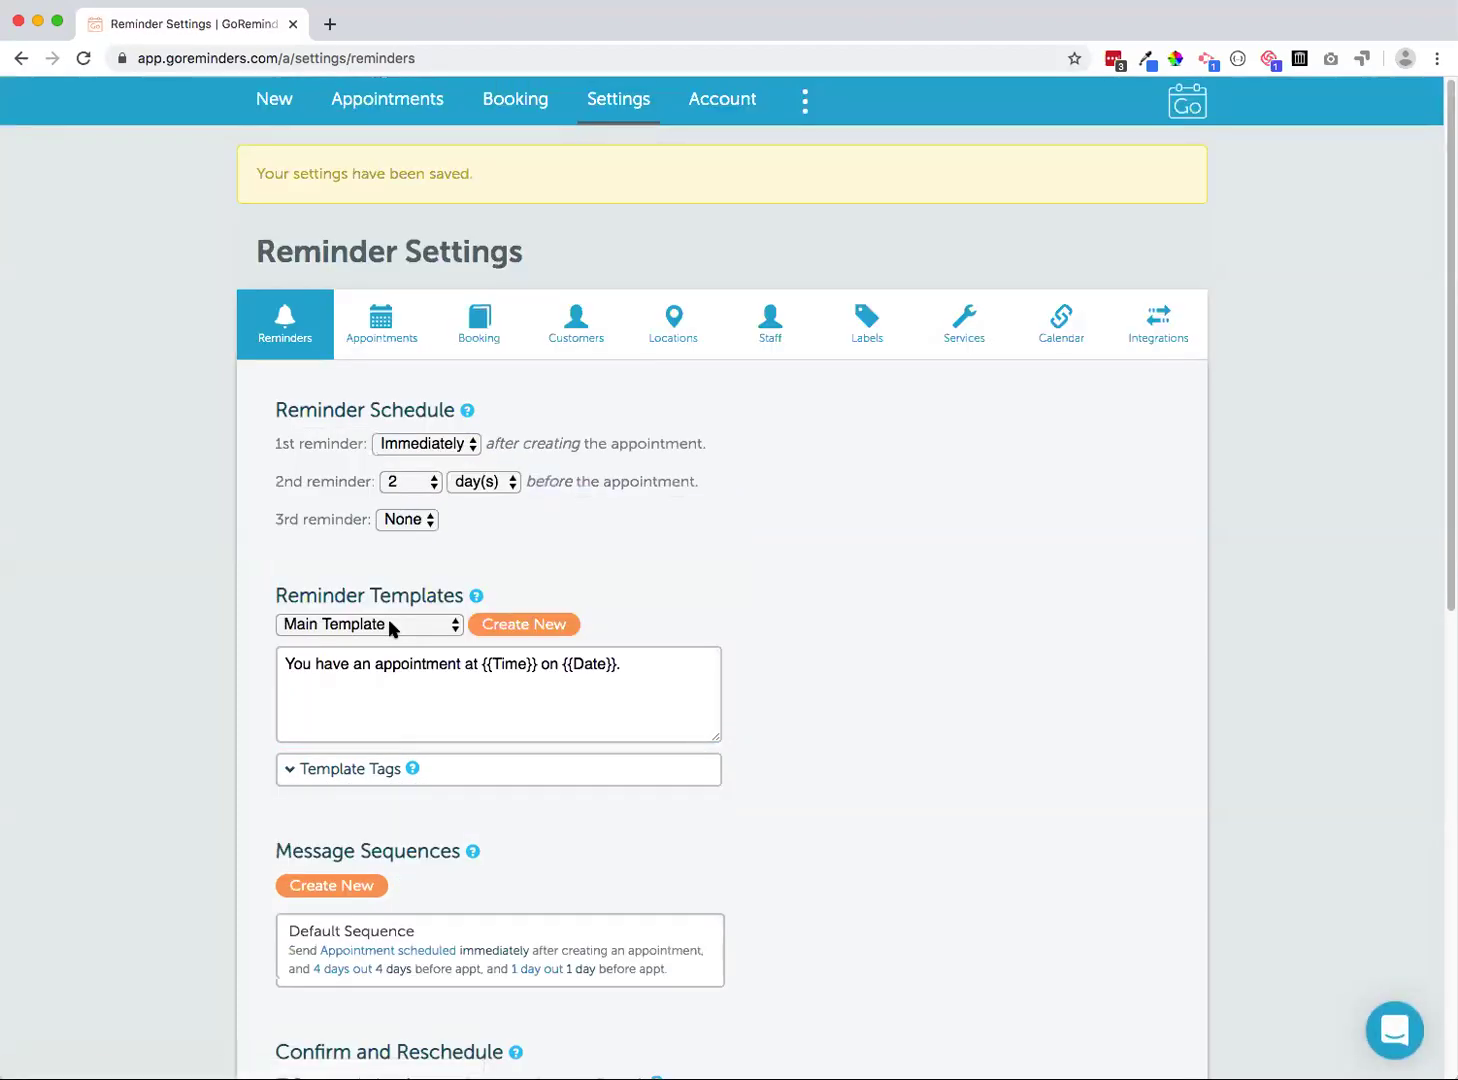
Reopen the Appointment scheduled template to confirm the saved message text
click(390, 628)
click(391, 648)
drag(716, 772, 722, 855)
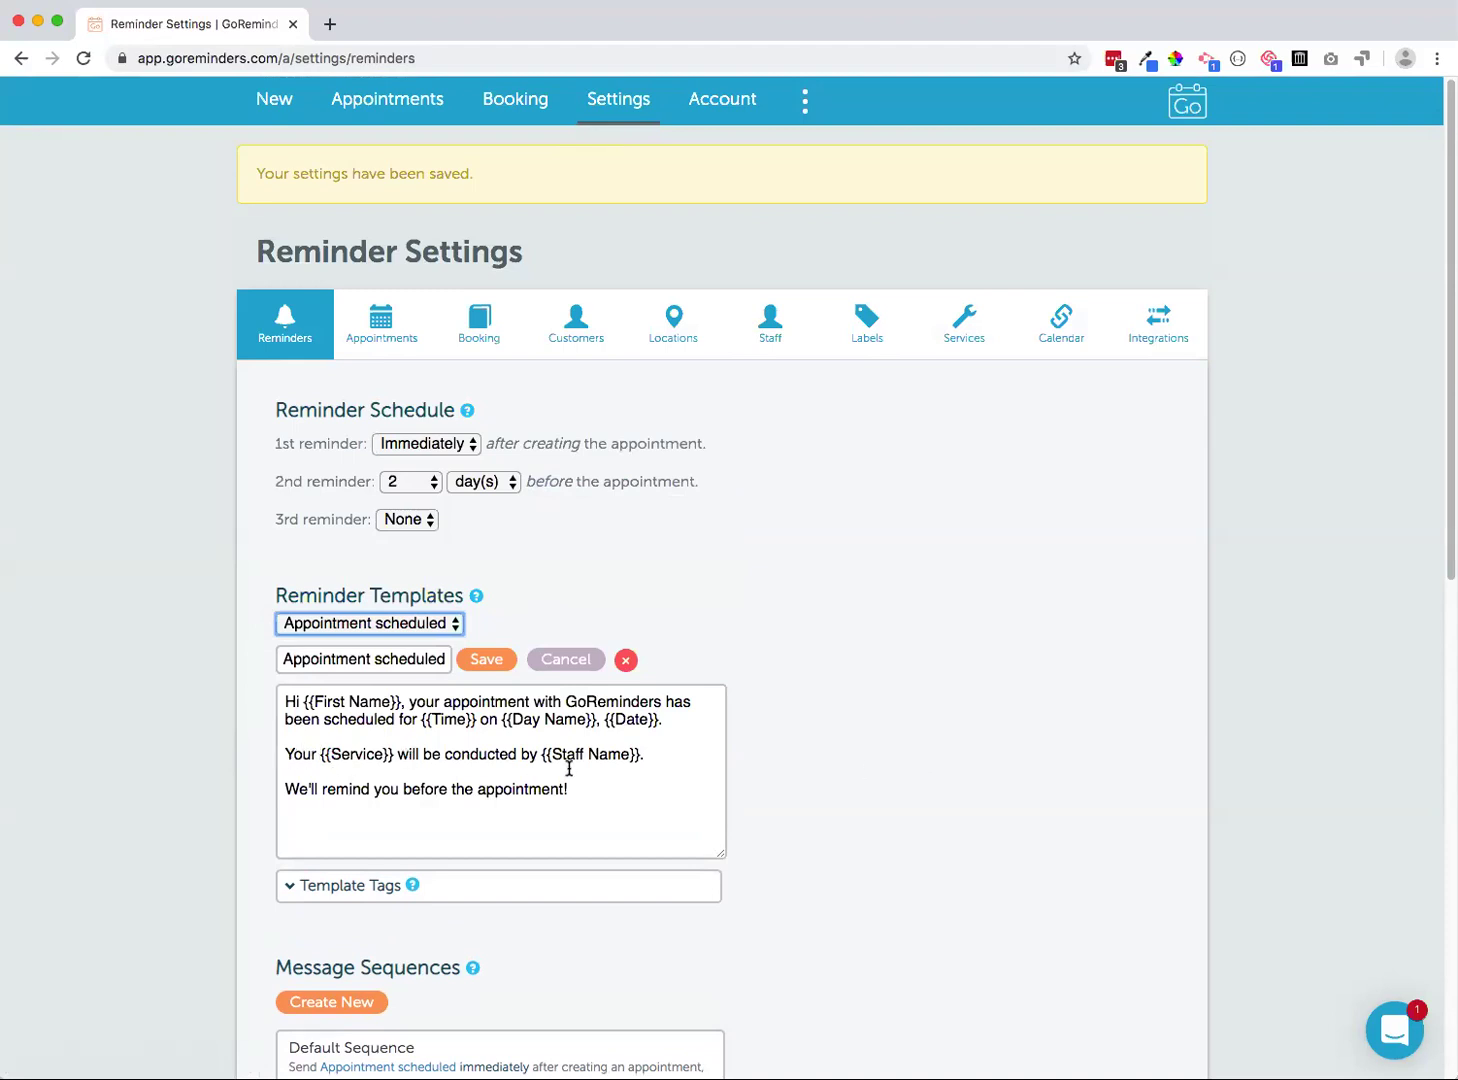
Start a new appointment for the saved customer with text-only reminders
click(266, 104)
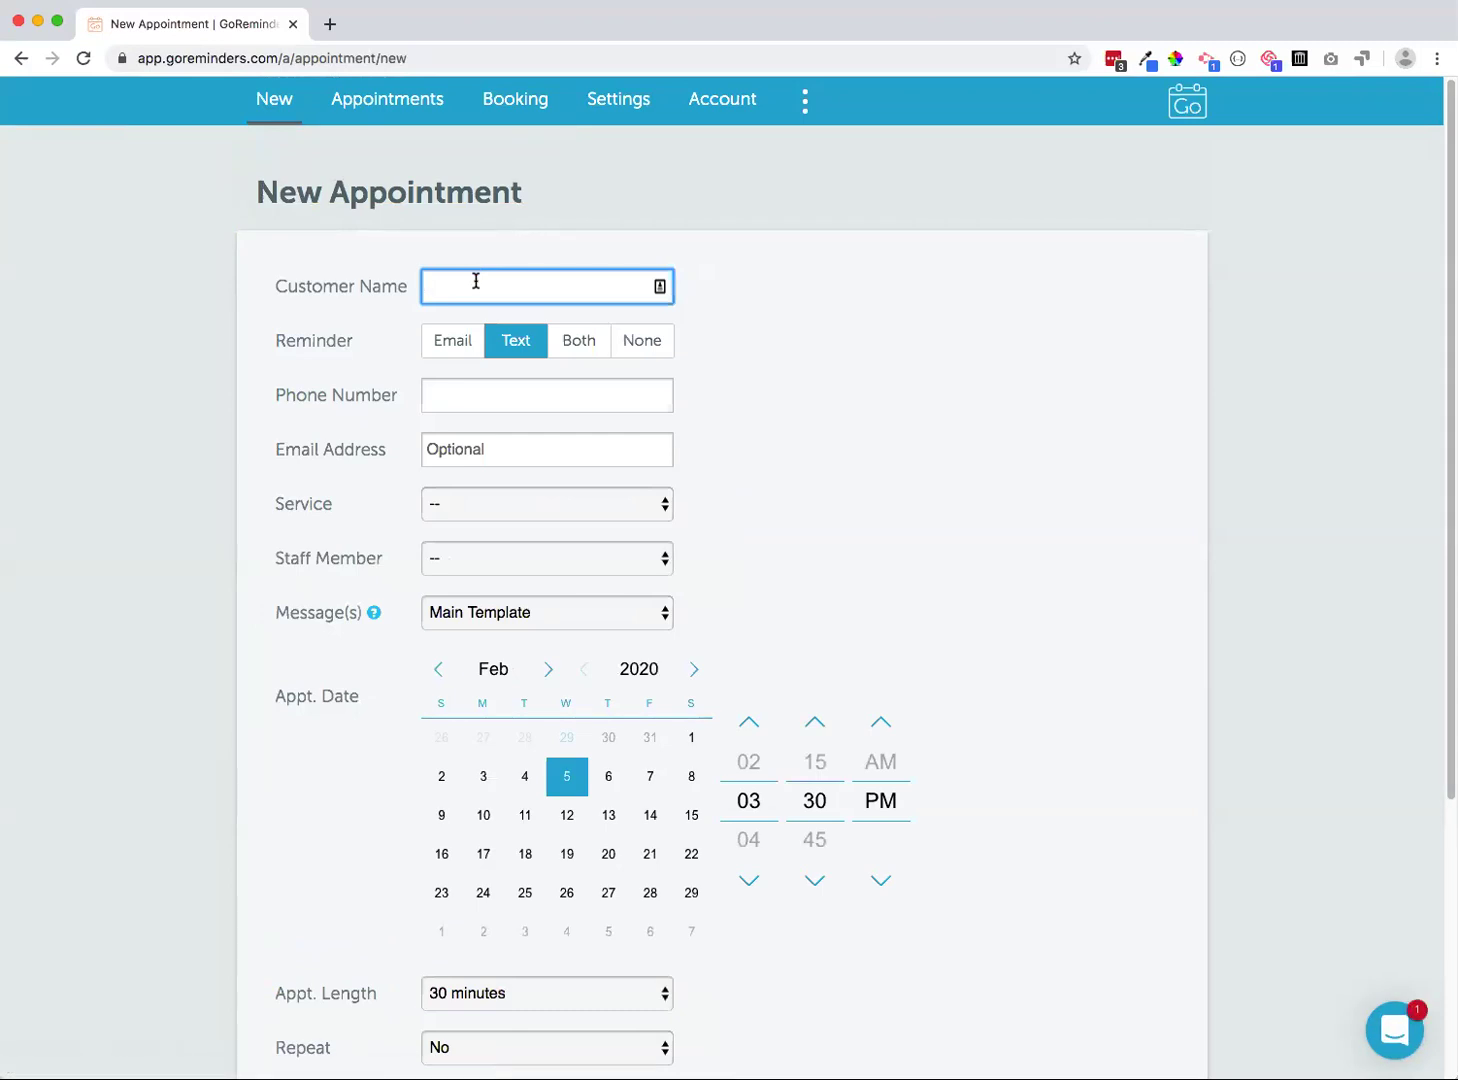
text(Mic)
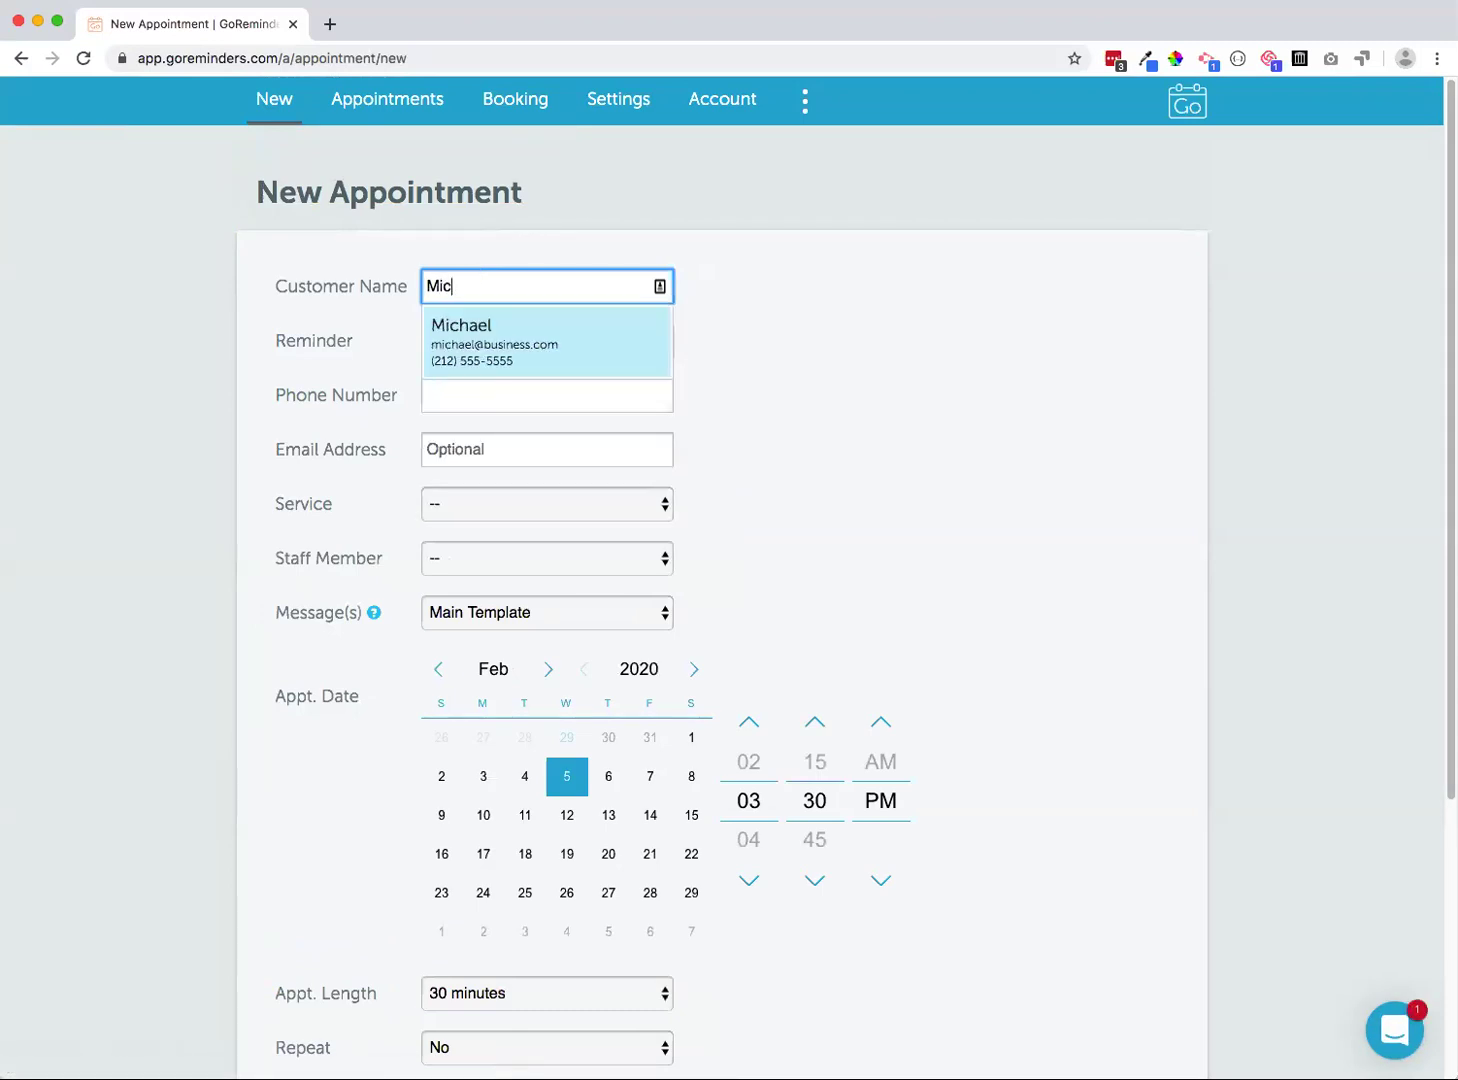
key(Return)
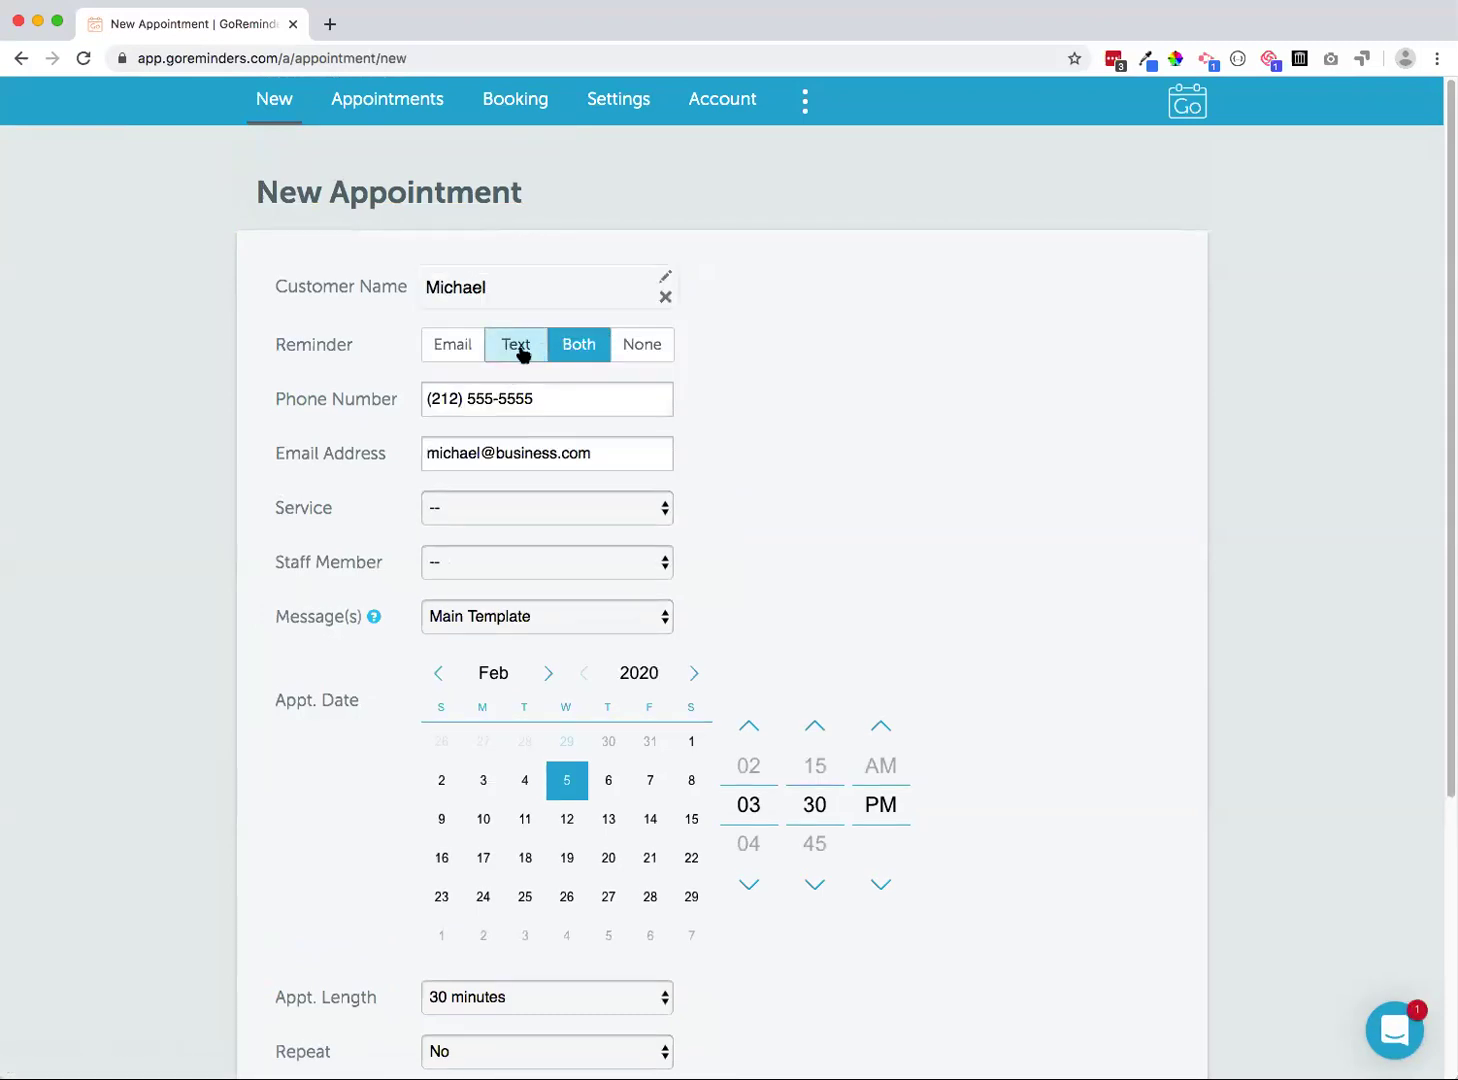
click(521, 347)
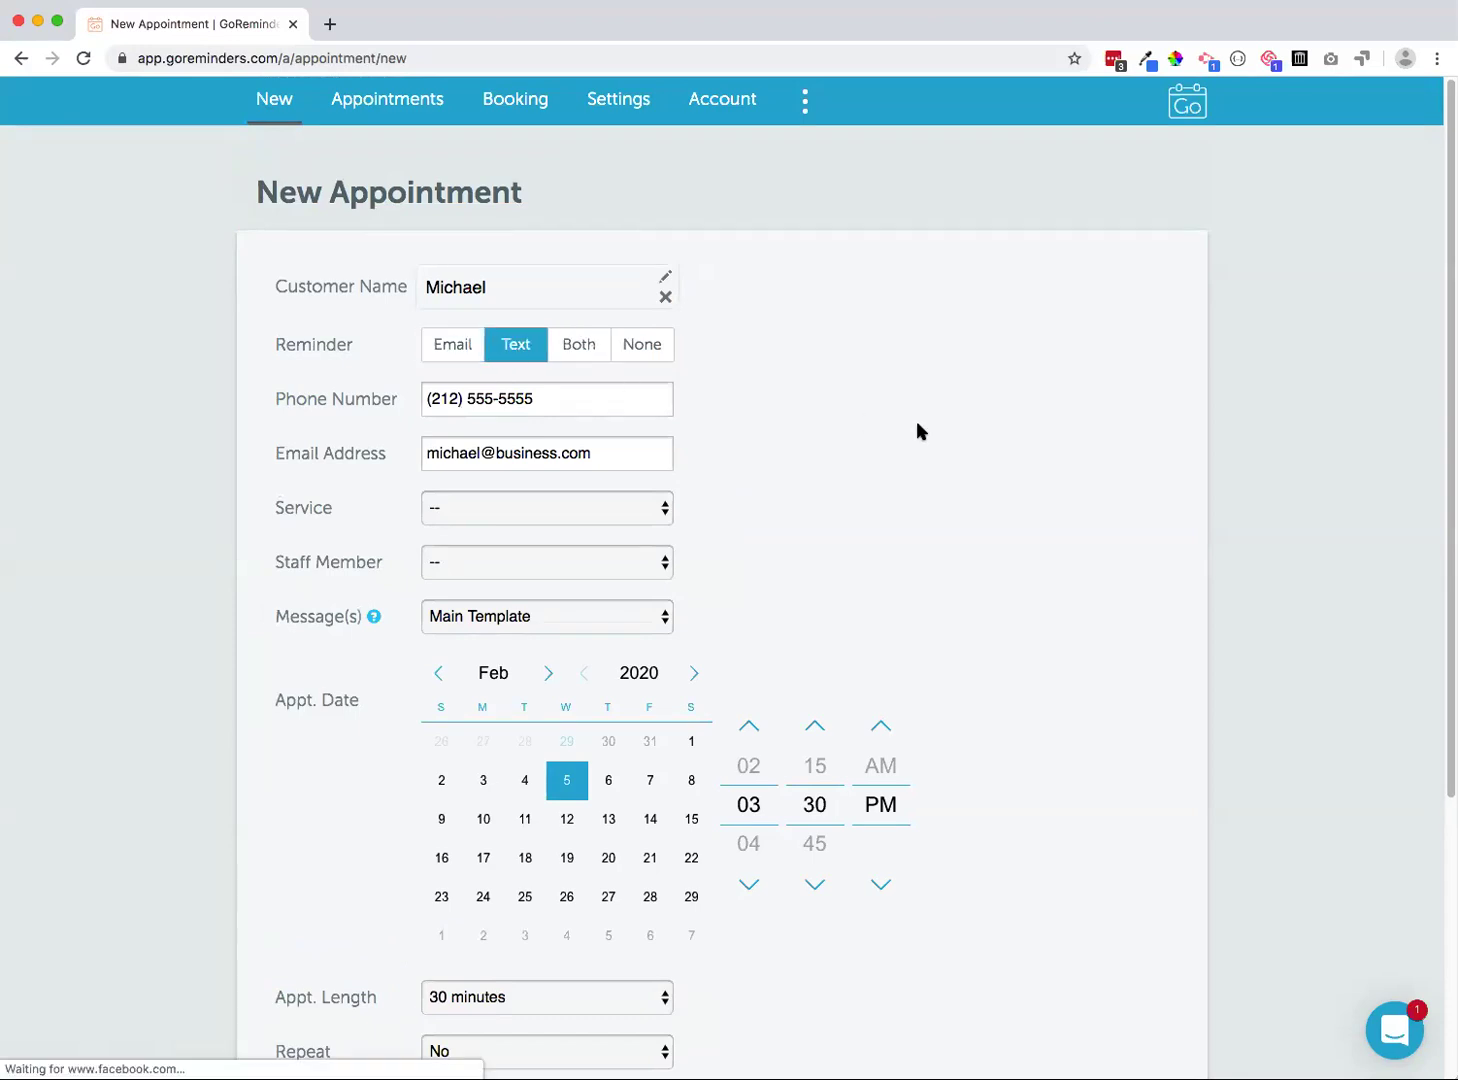
Choose Interior Cleaning with the staff member on Feb 12 at 3:30 PM and save
scroll(893, 408, down, 2)
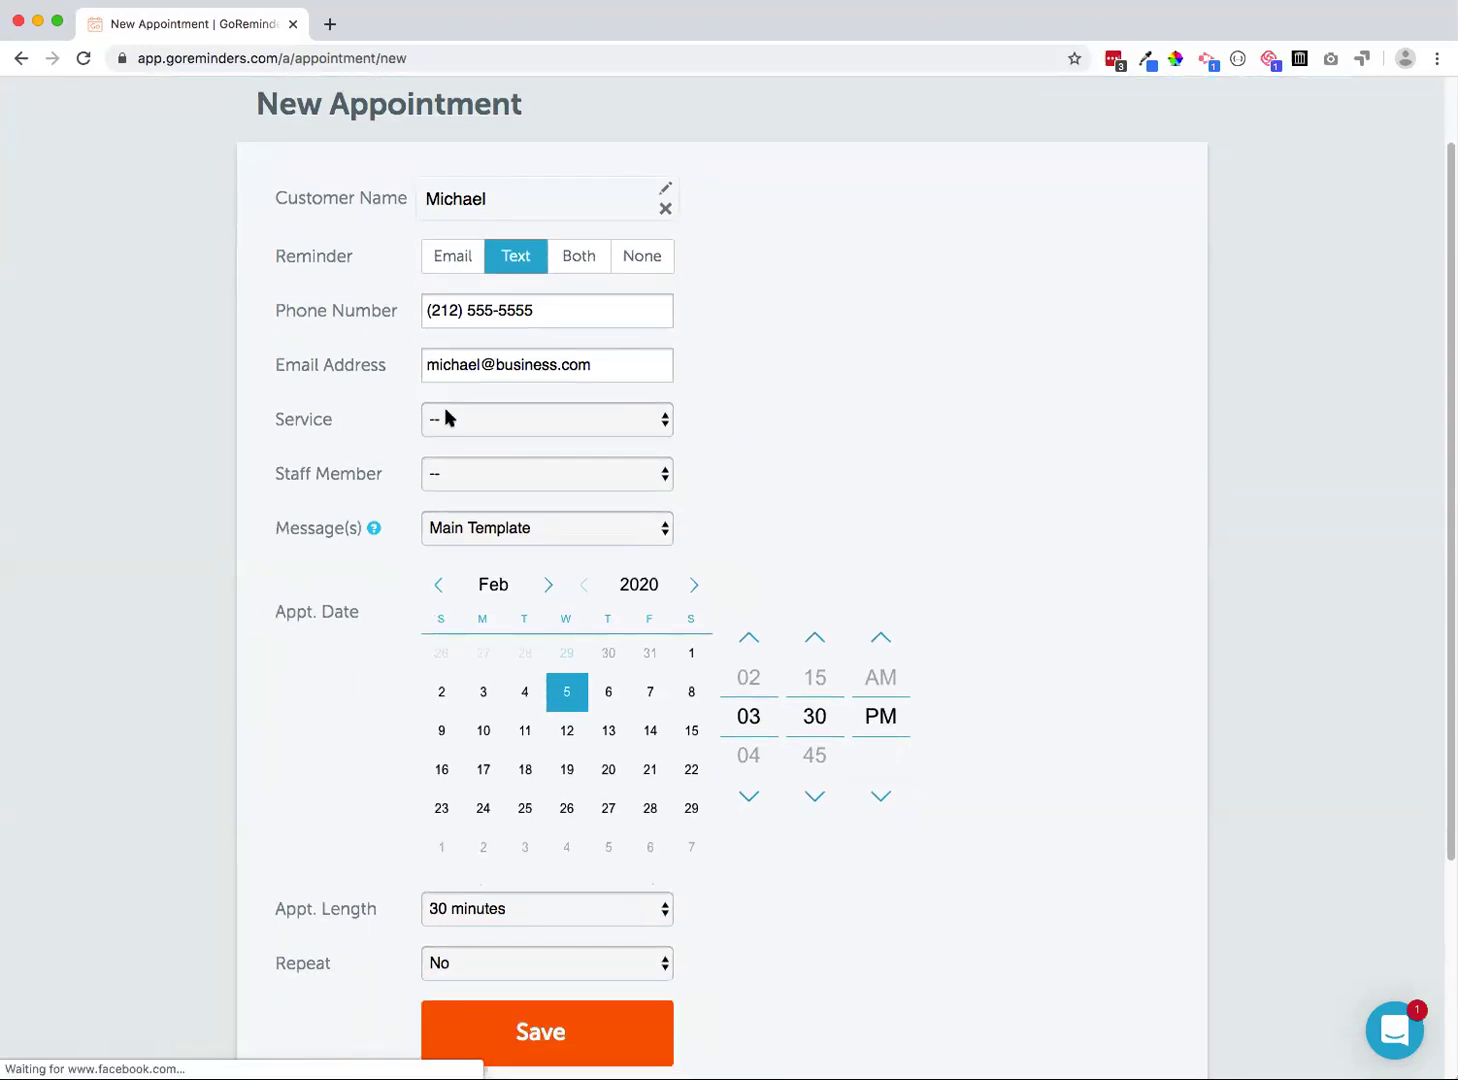
click(446, 411)
click(435, 437)
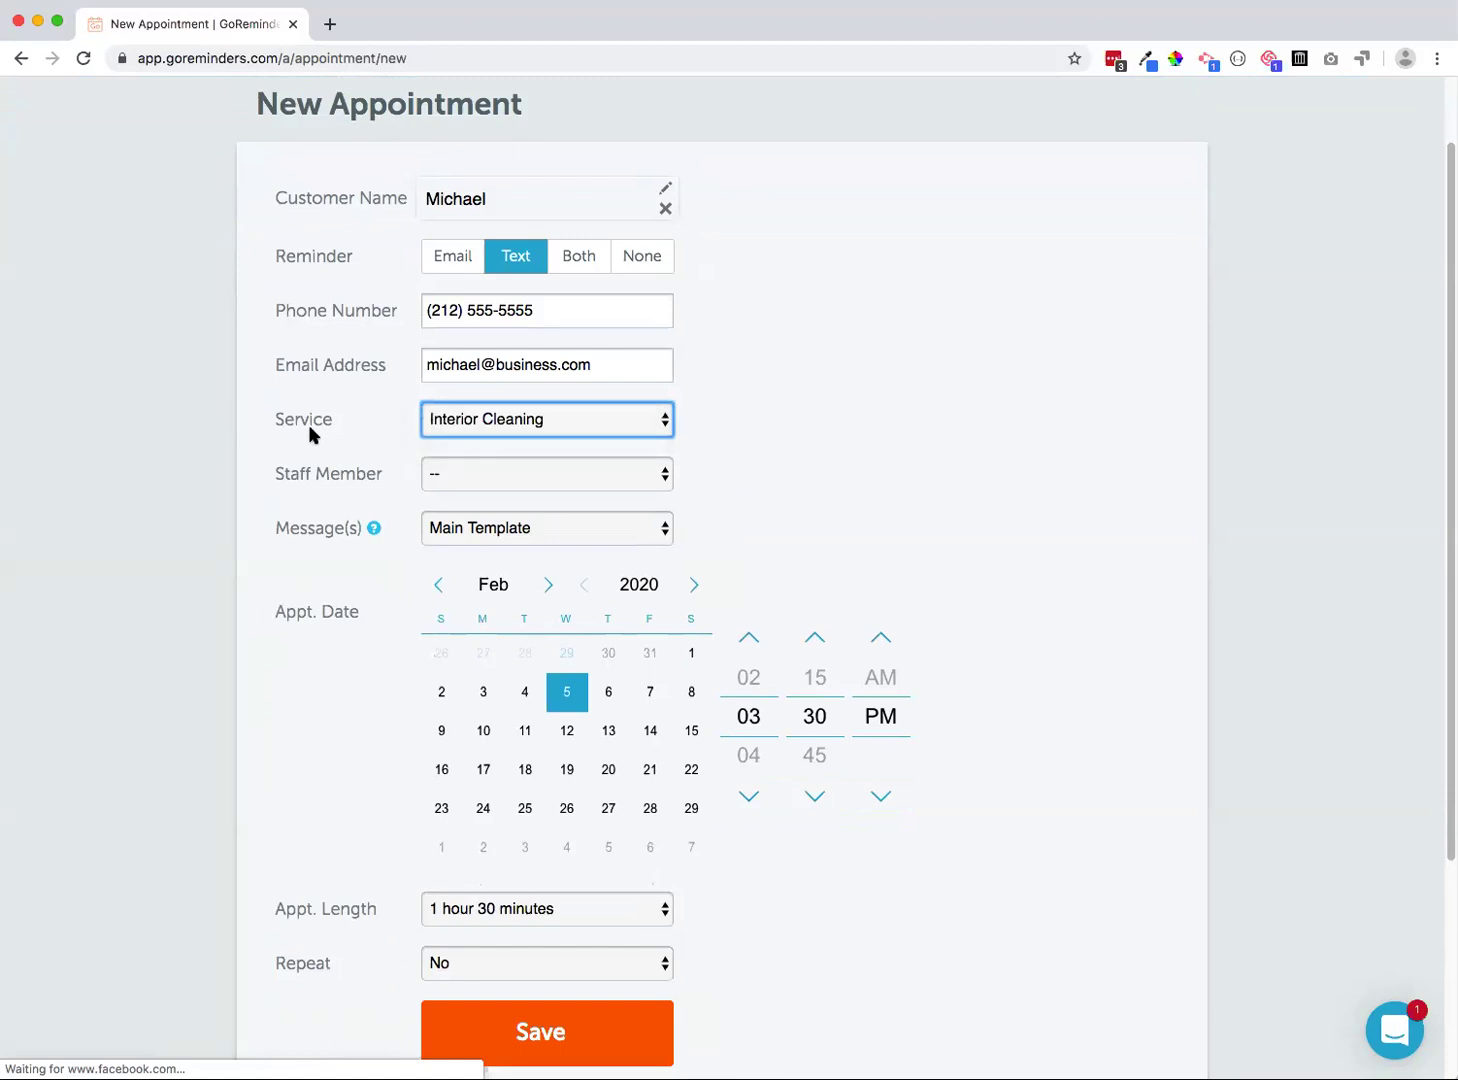
click(440, 478)
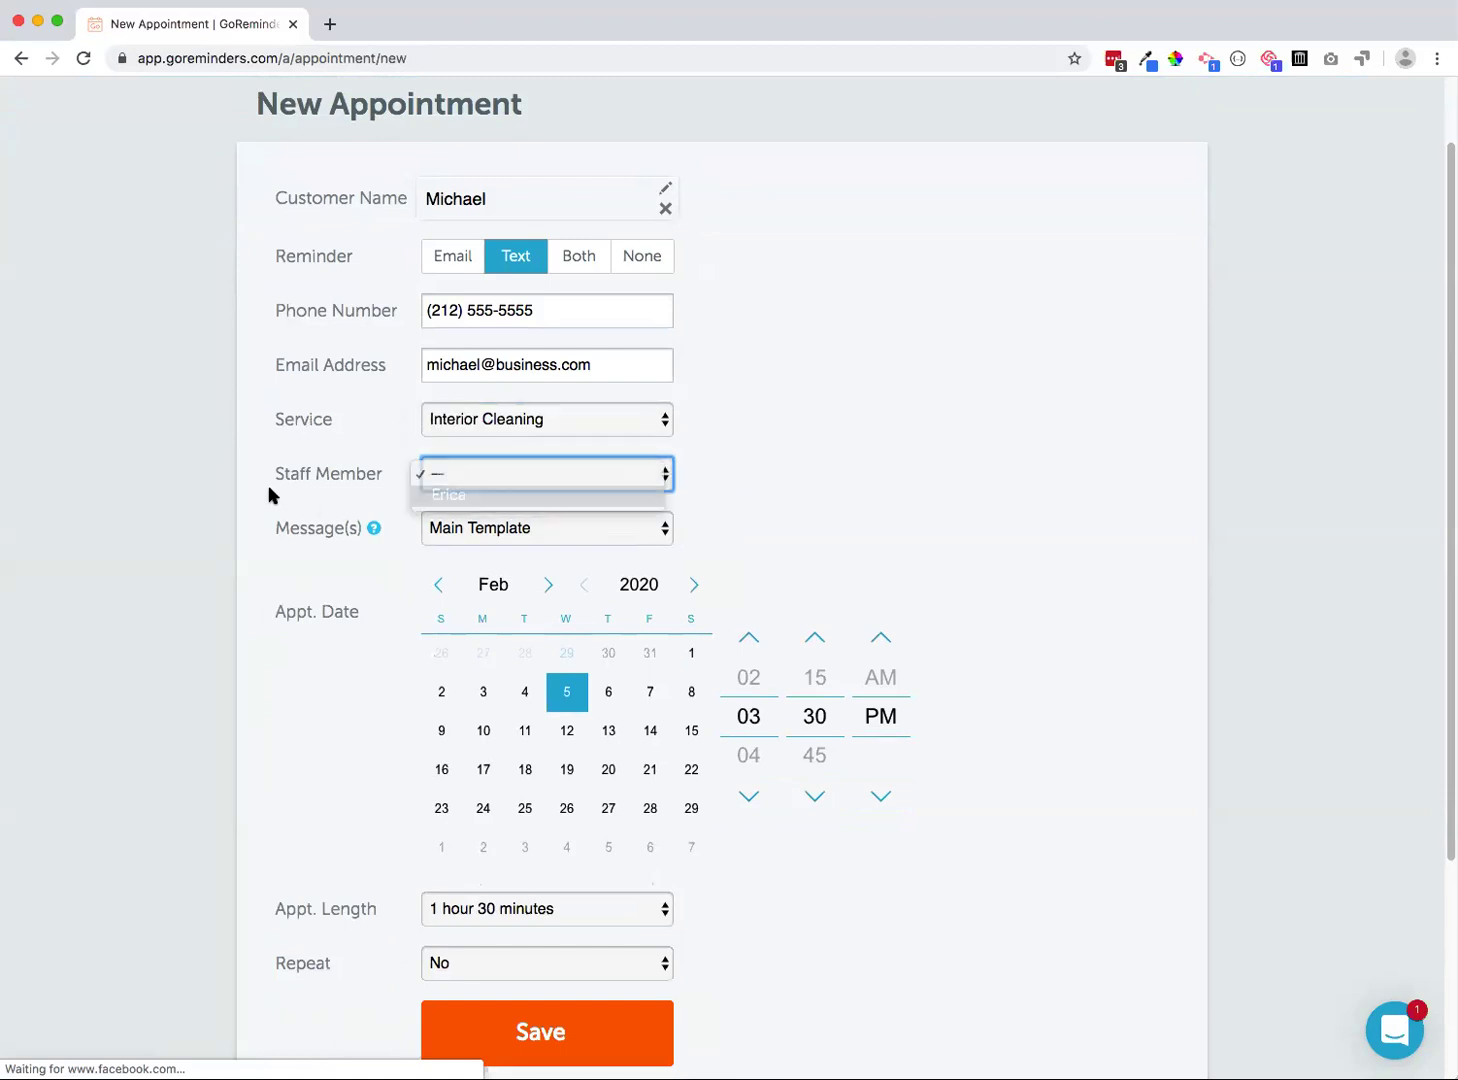
scroll(298, 500, down, 2)
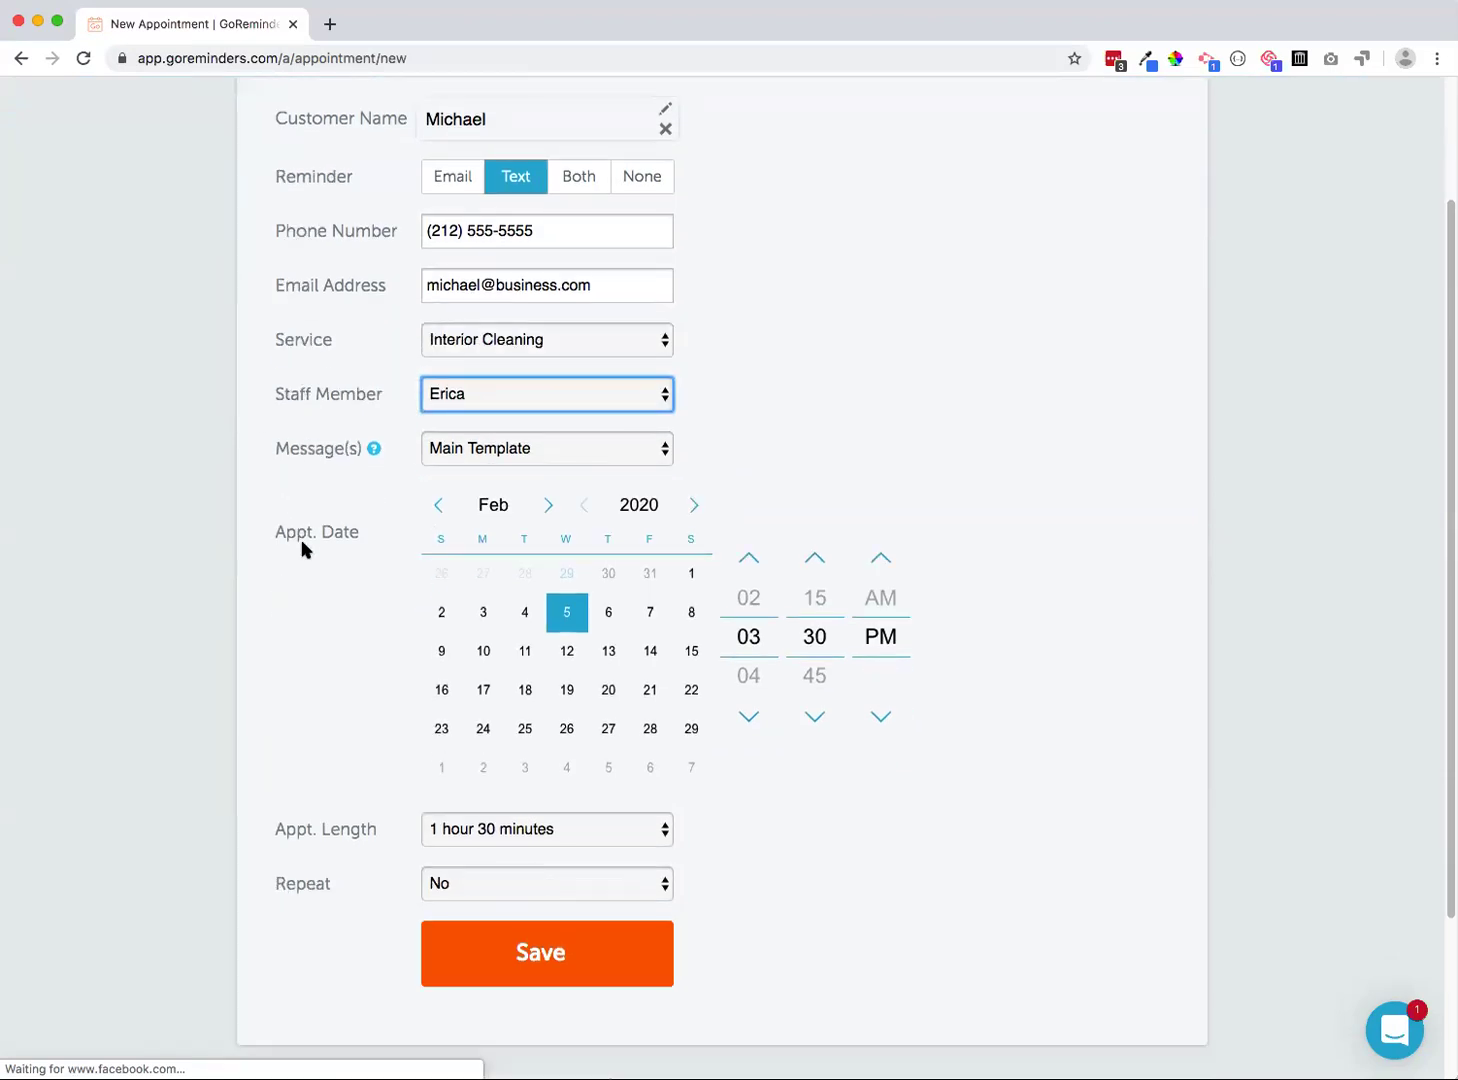
click(565, 652)
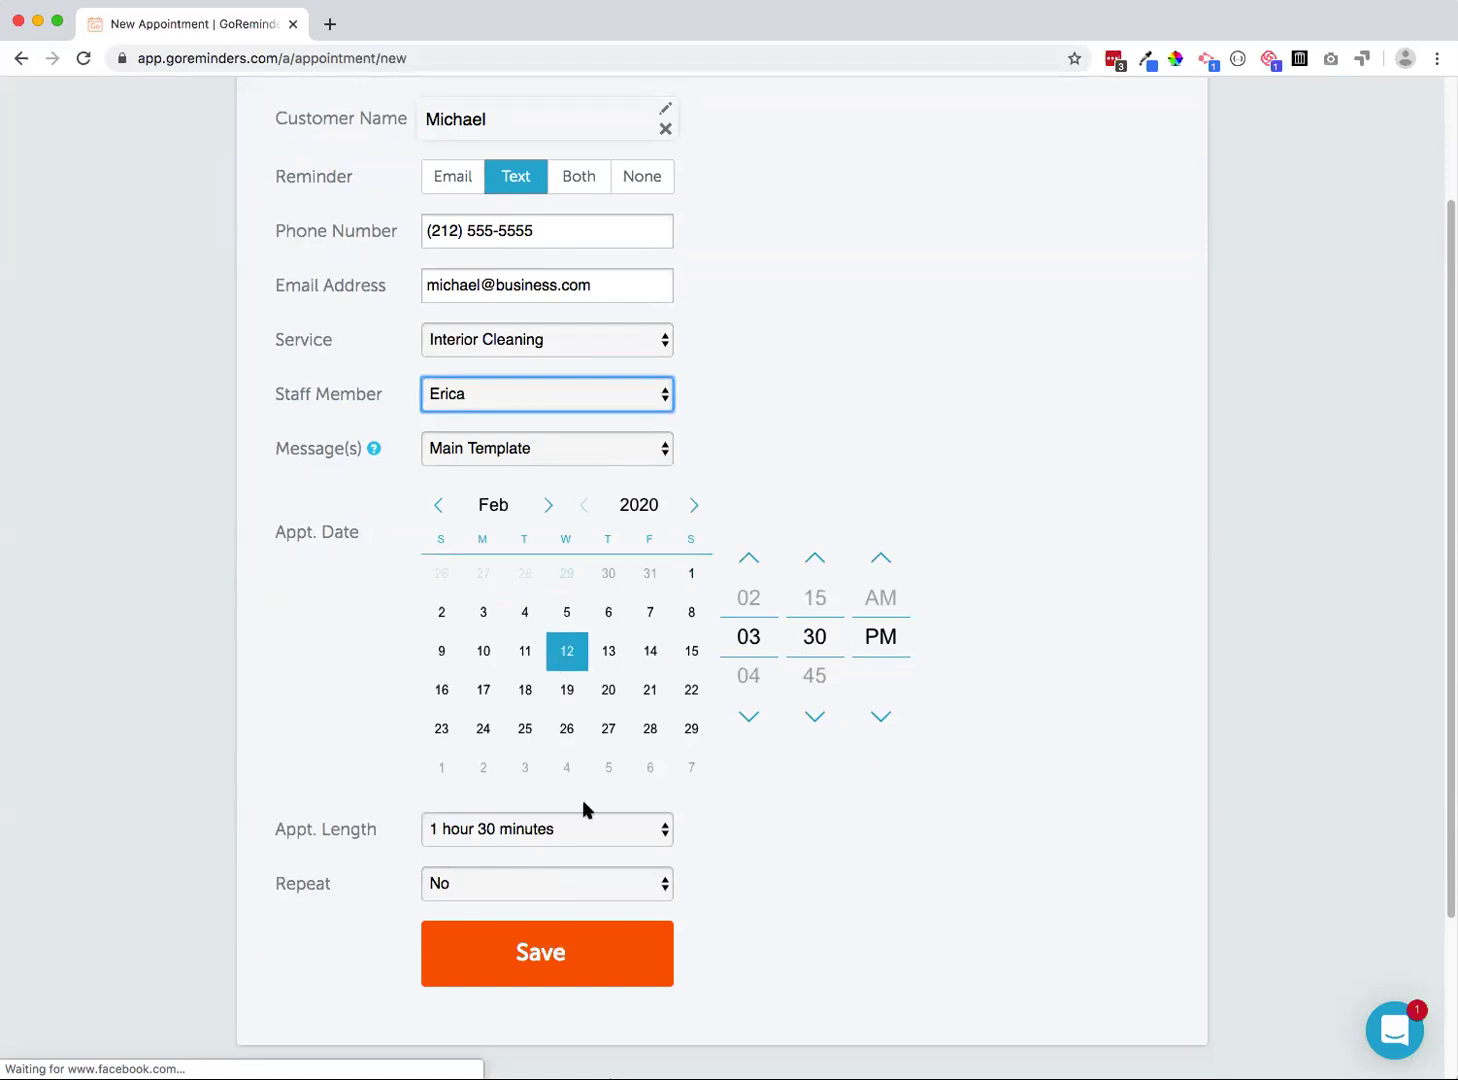
click(560, 968)
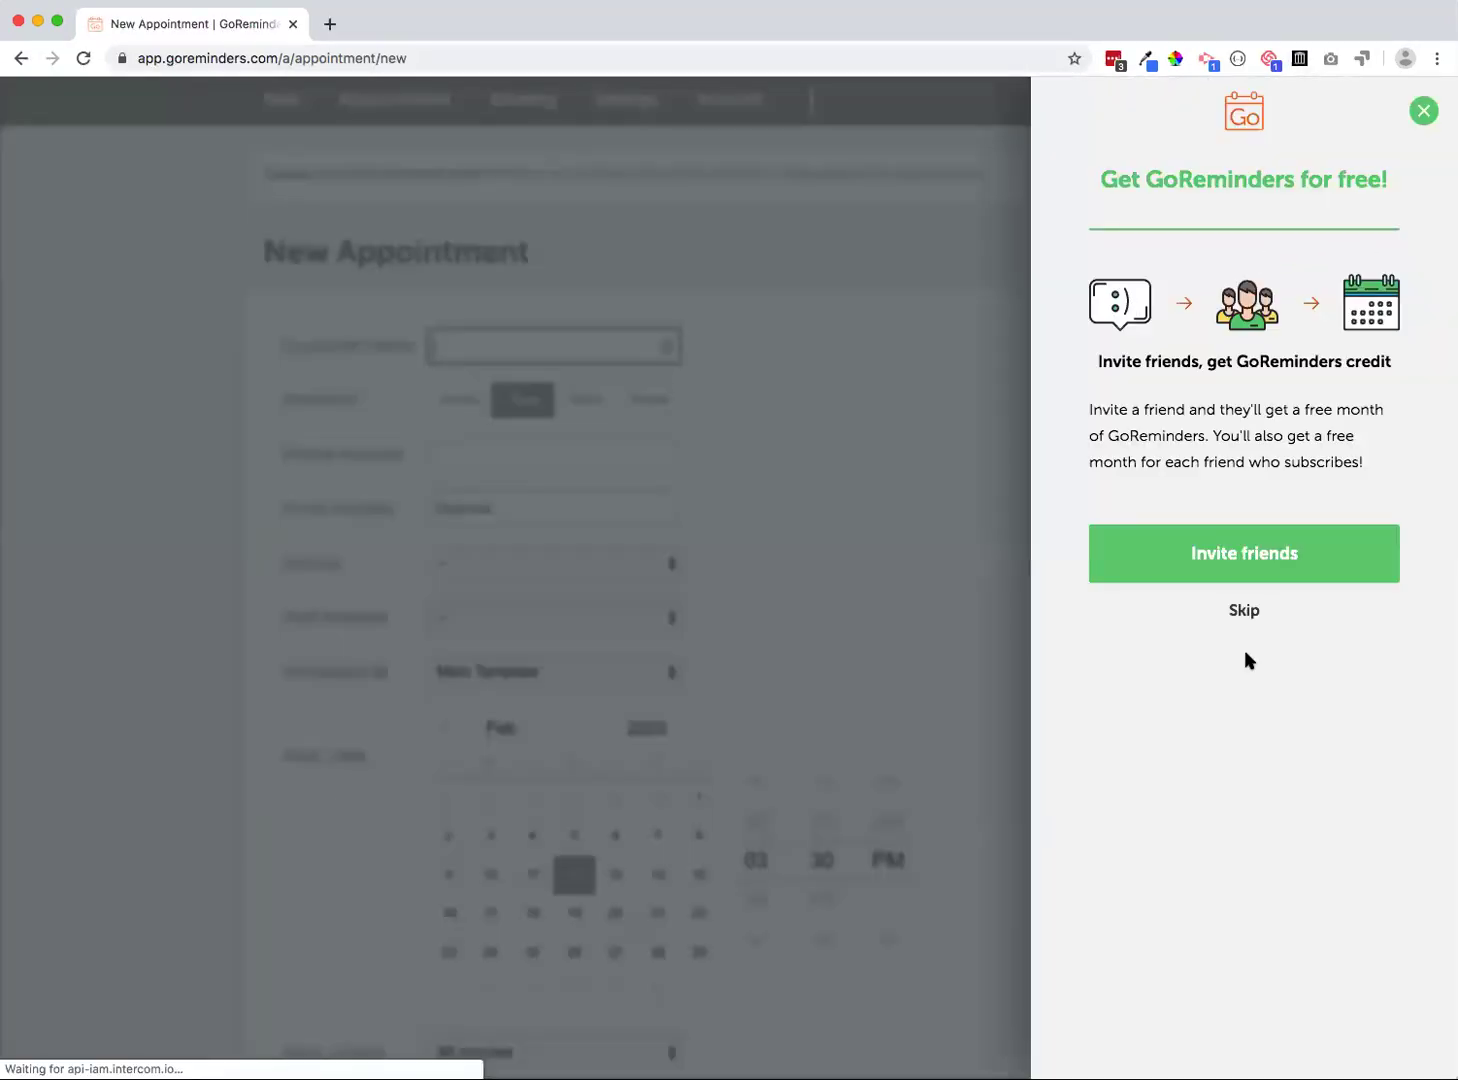
Skip the invite-friends offer and go to the February 2020 Appointments calendar
click(1243, 609)
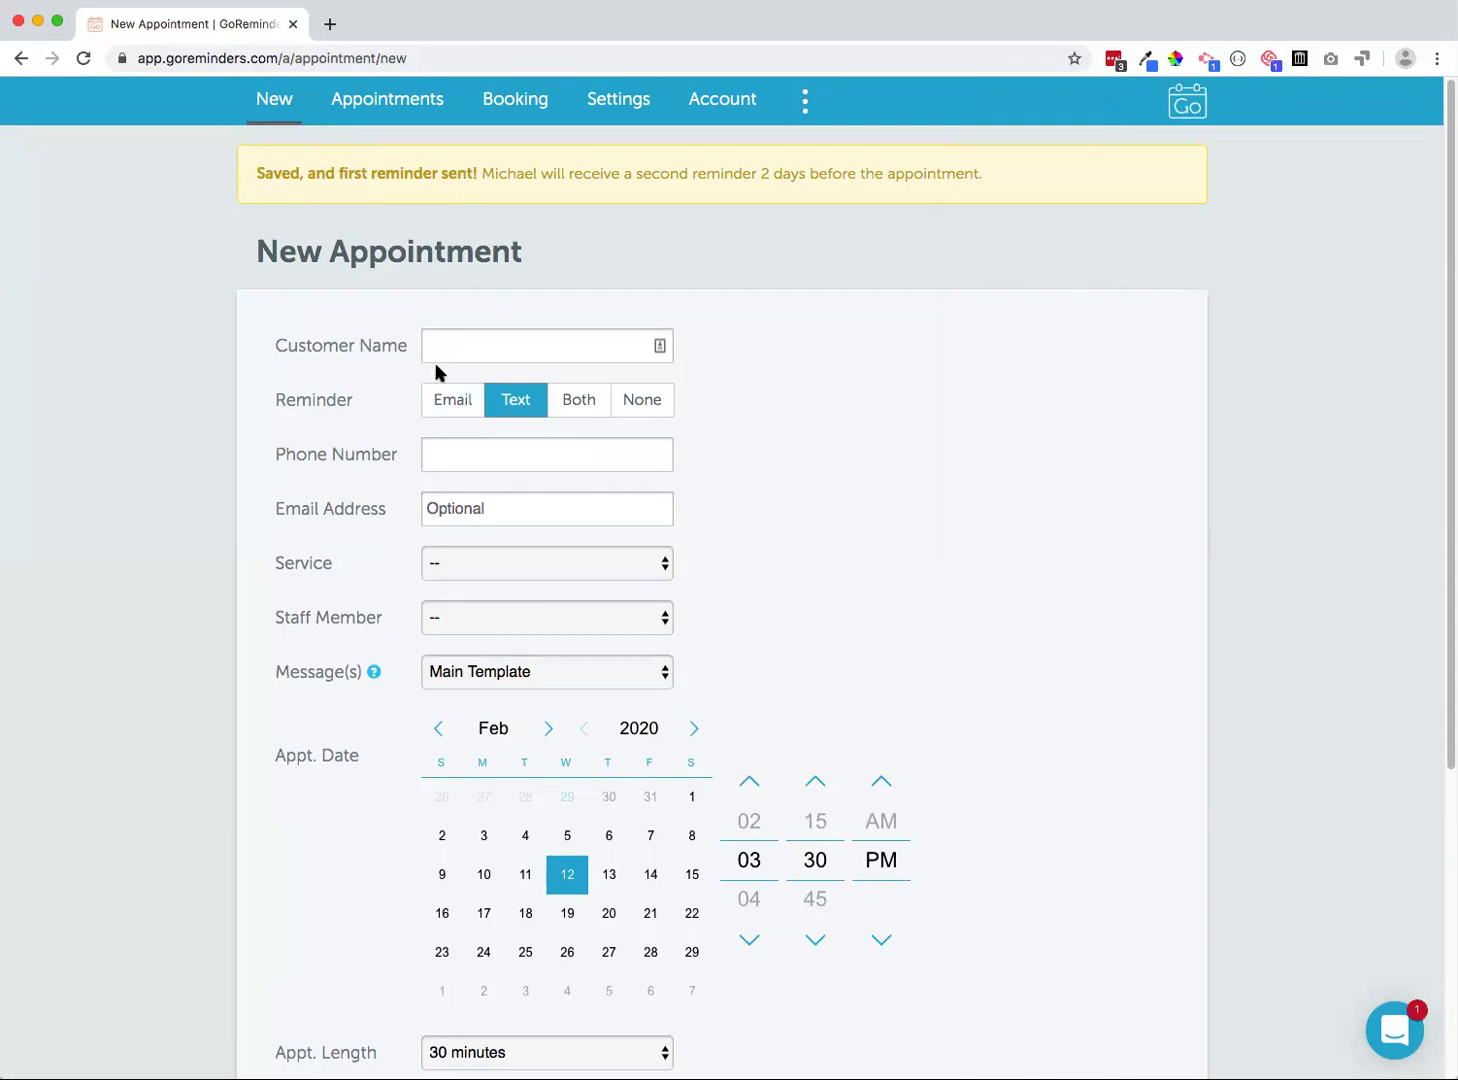
scroll(395, 350, down, 3)
scroll(402, 352, up, 3)
scroll(286, 497, down, 1)
click(470, 308)
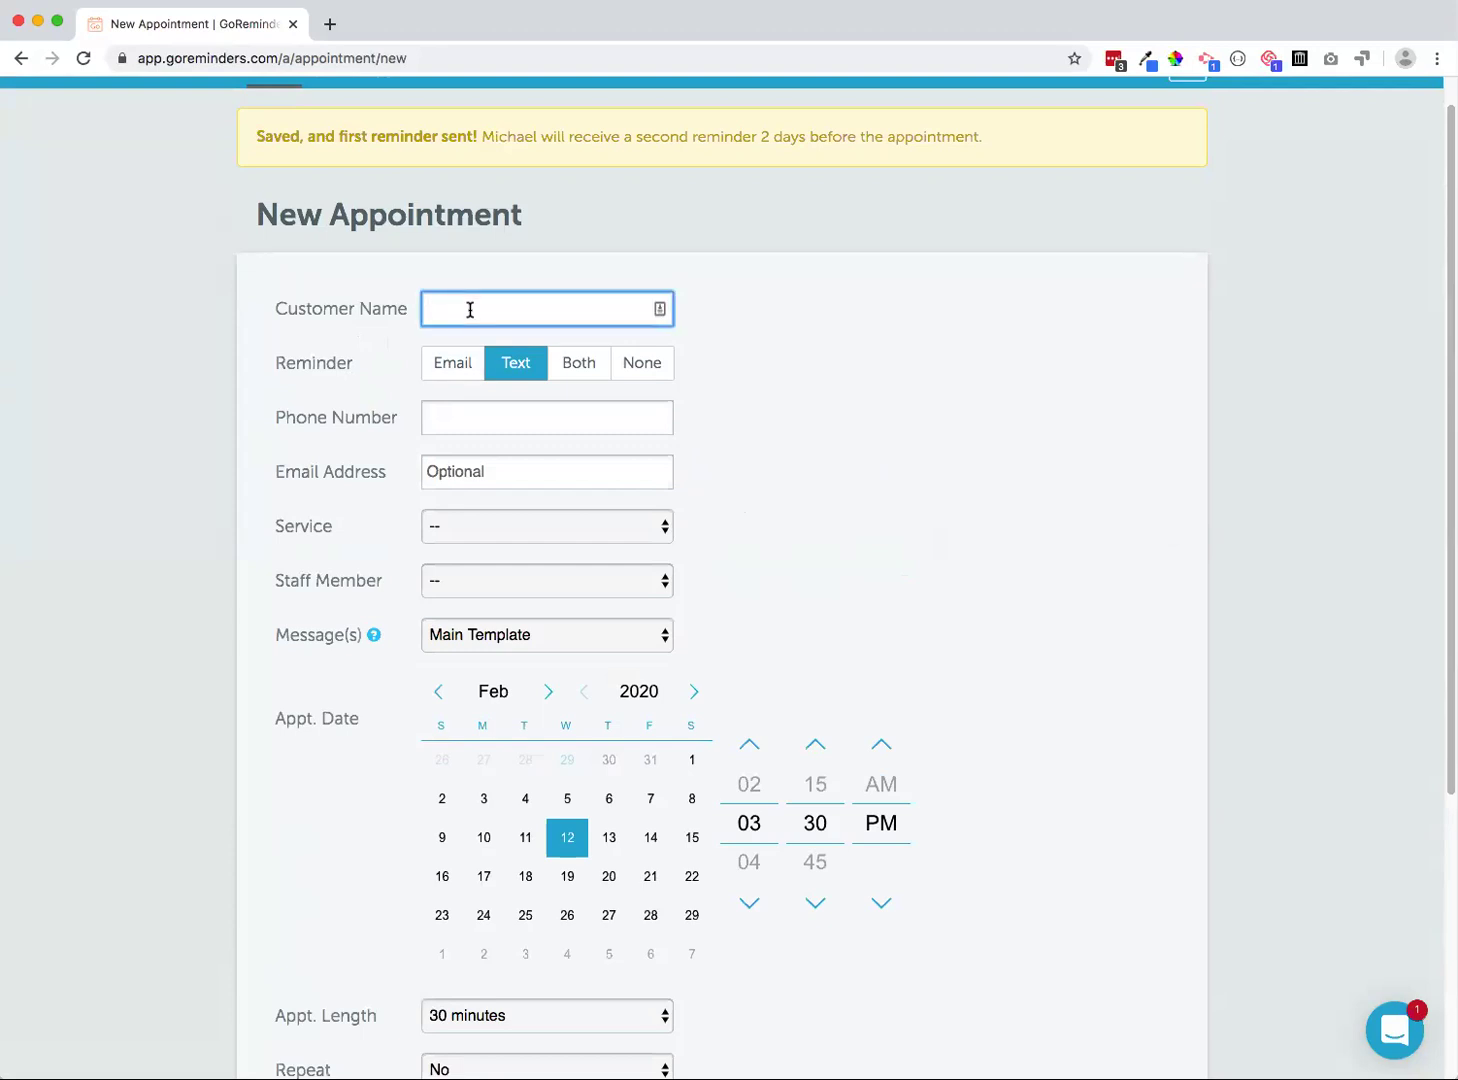
scroll(338, 143, up, 1)
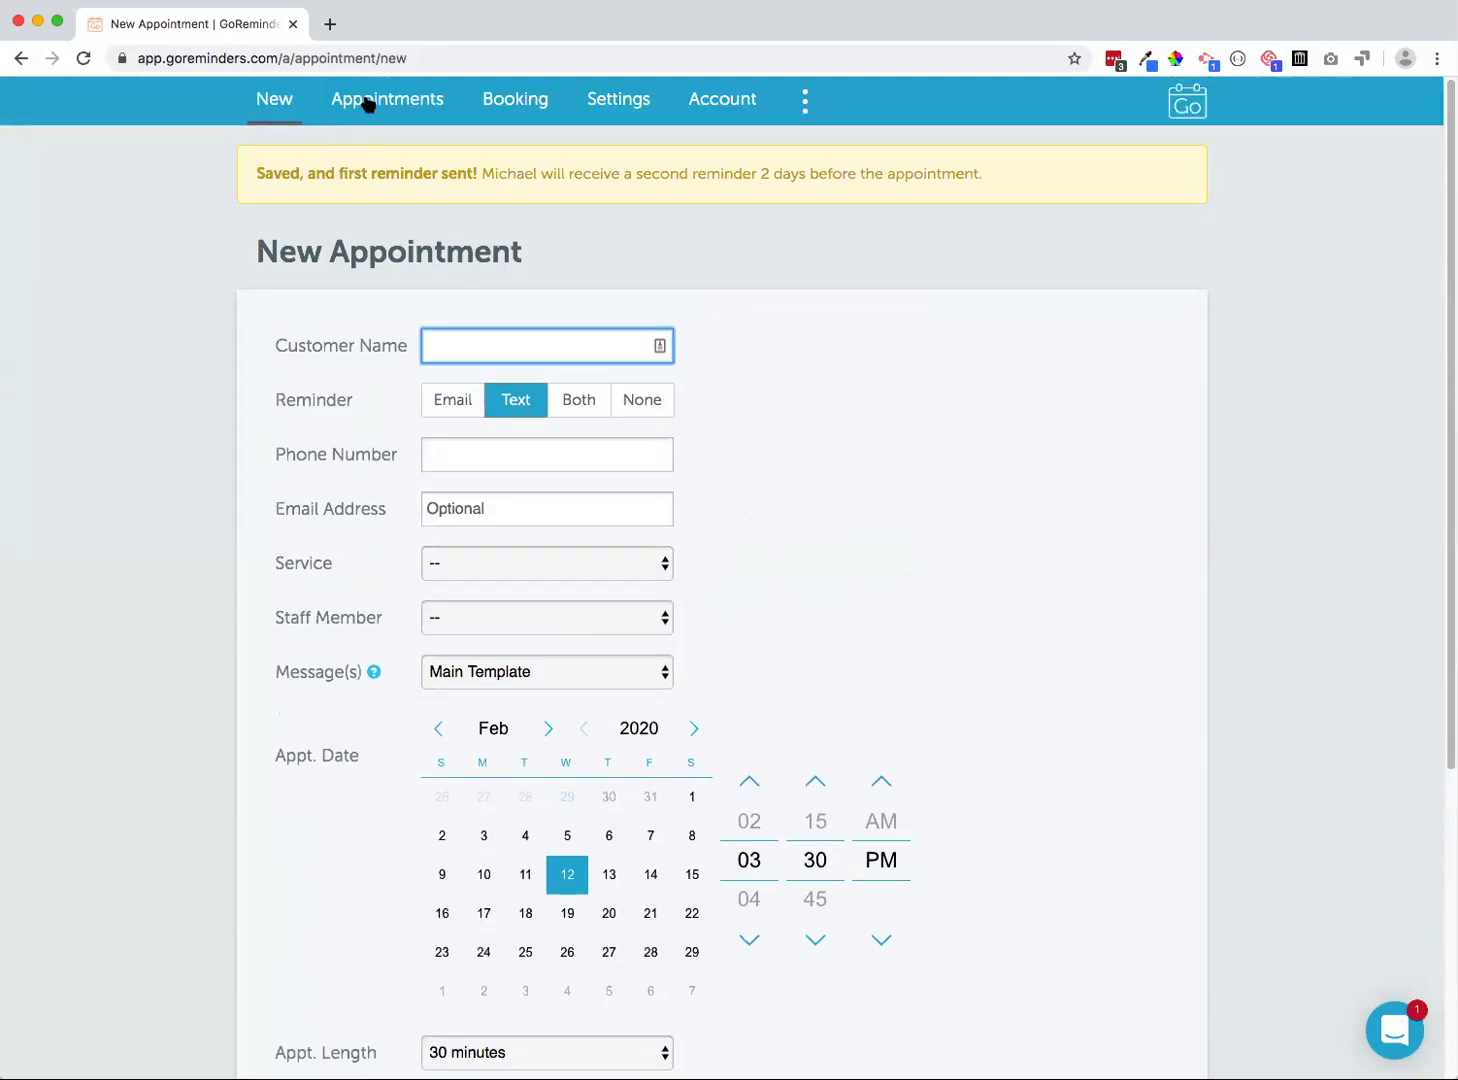
click(368, 104)
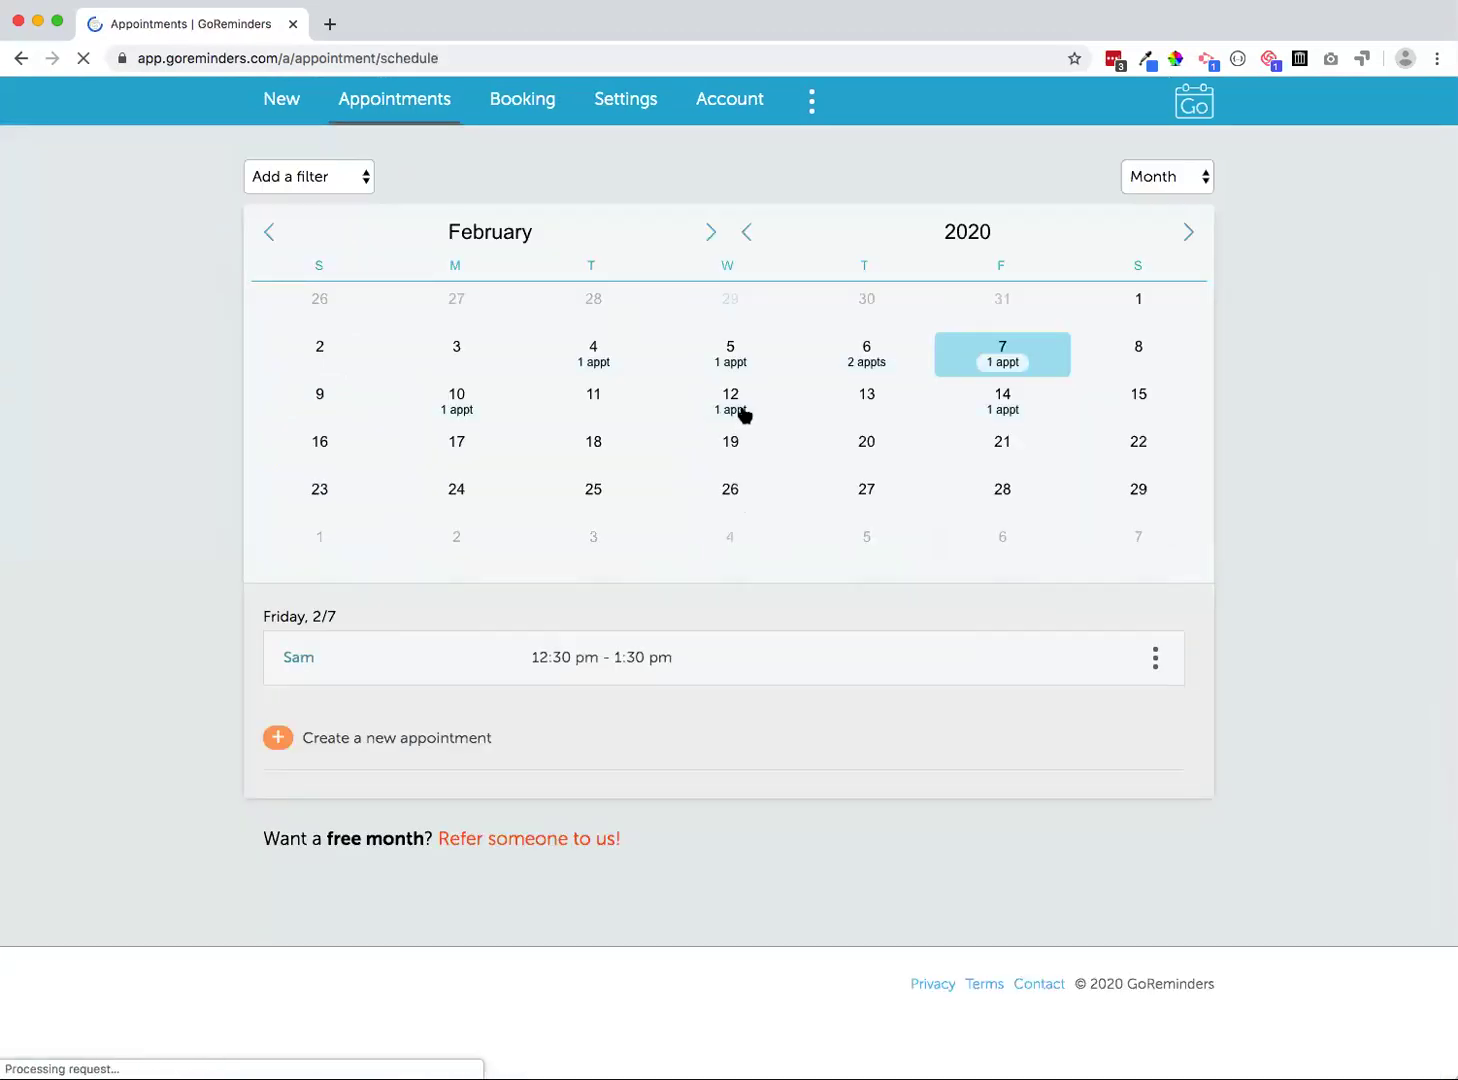
Select Feb 12 on the calendar and open its 3:30 PM Interior Cleaning appointment for editing
click(743, 414)
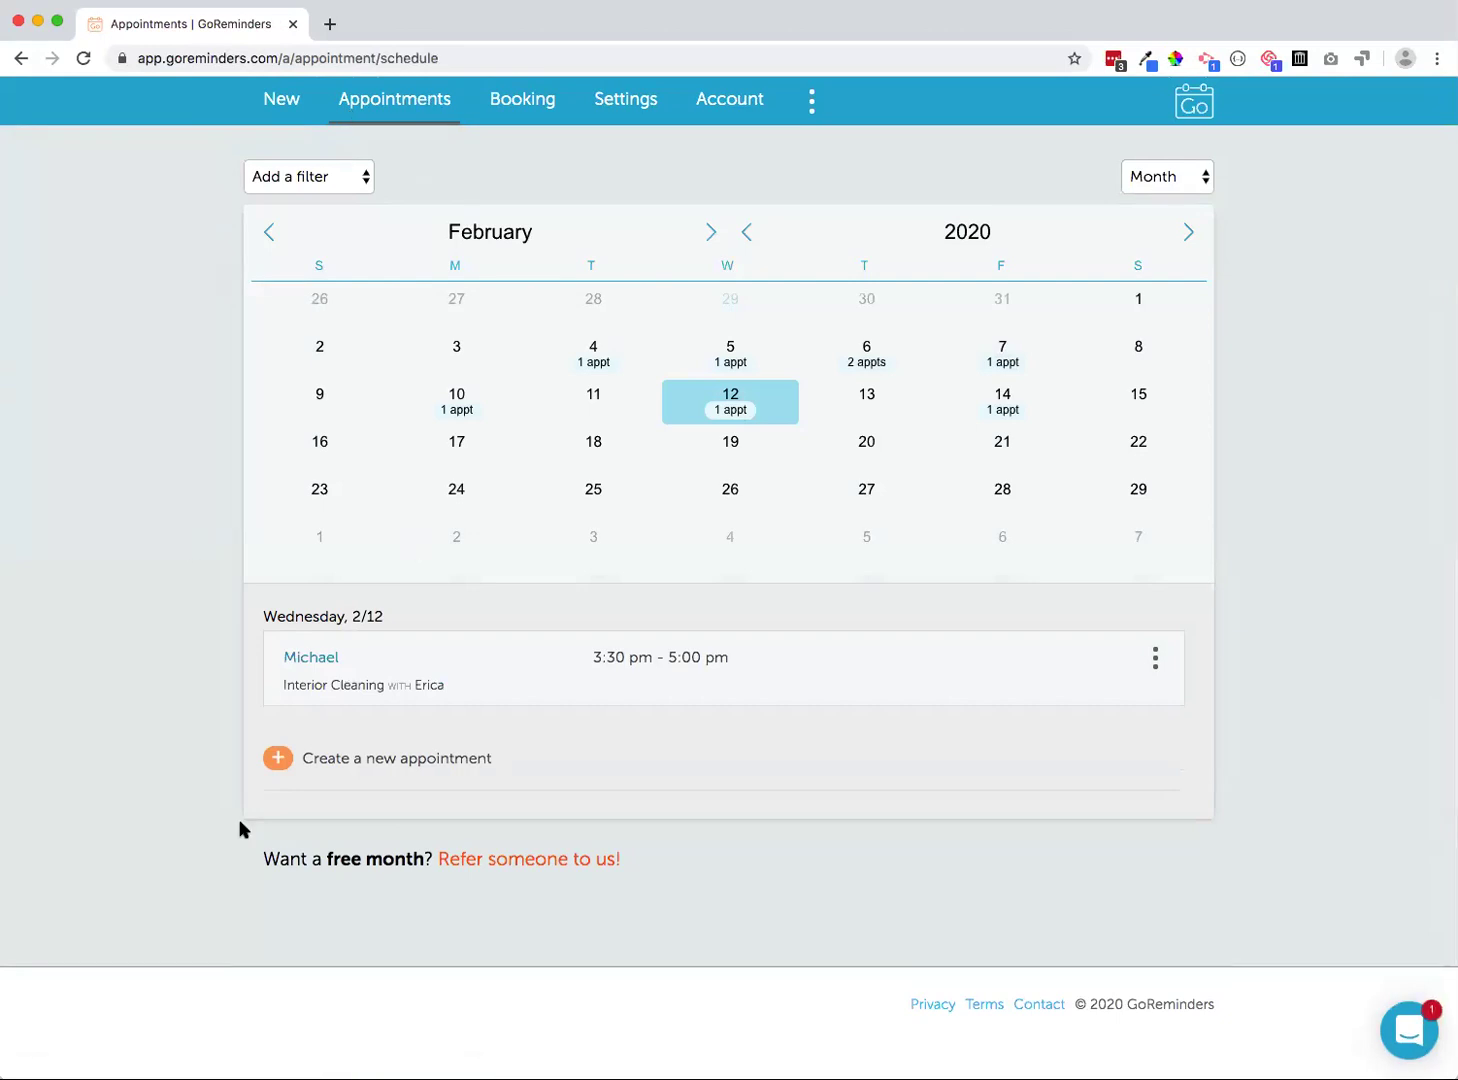
click(1156, 657)
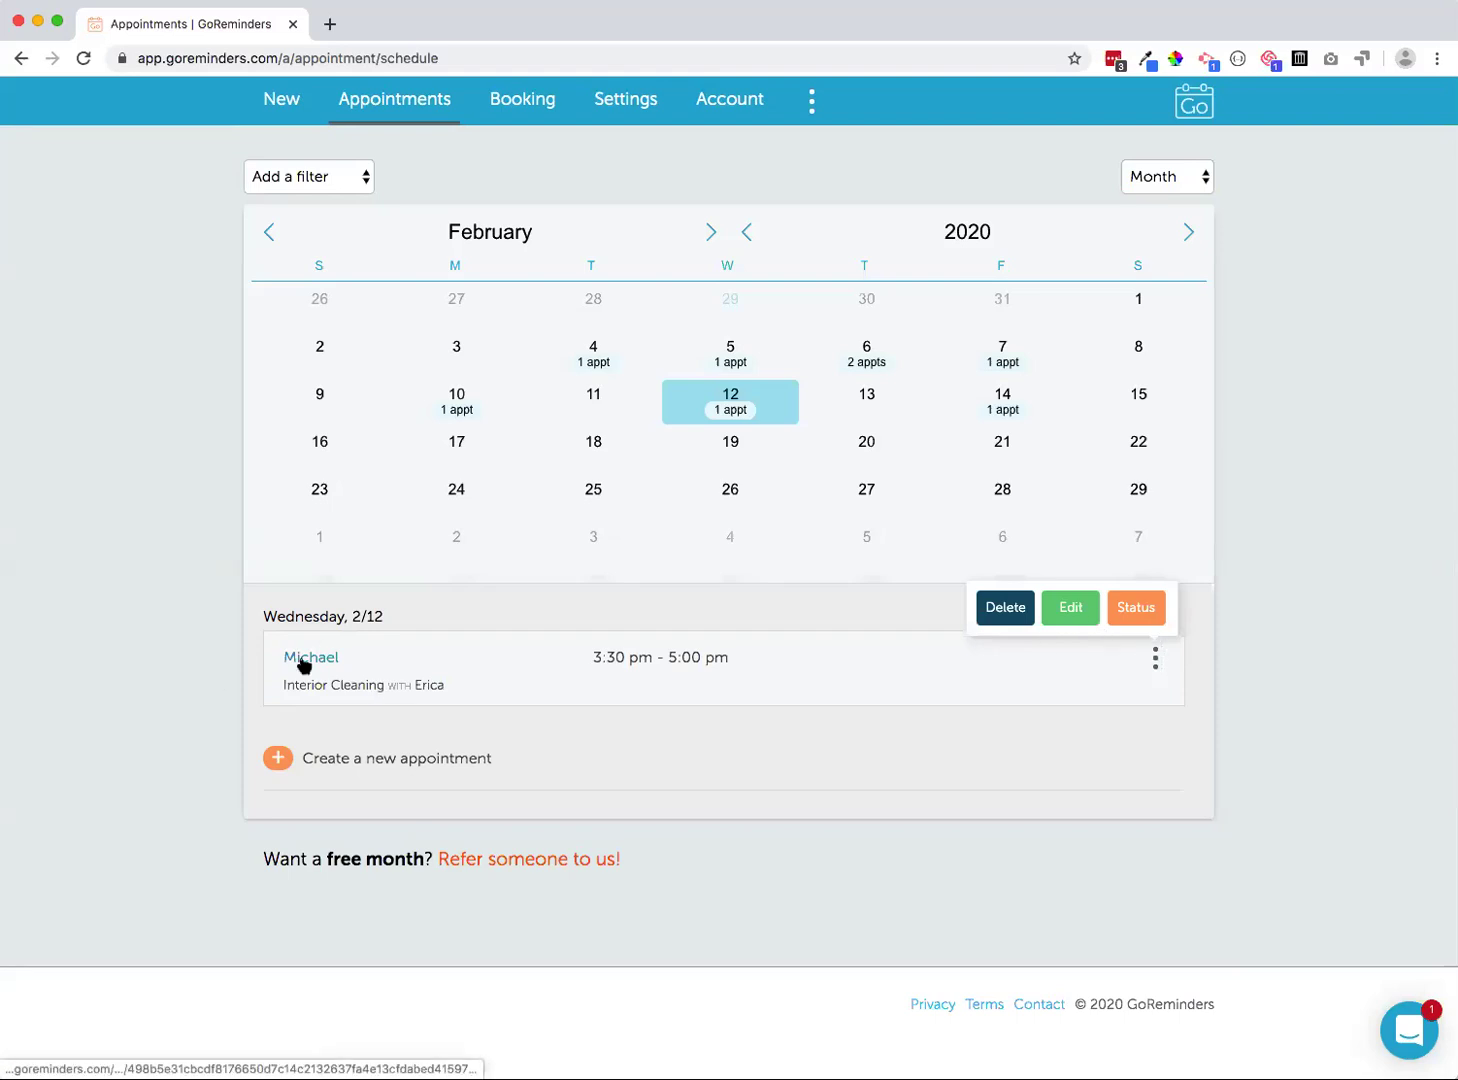
click(303, 660)
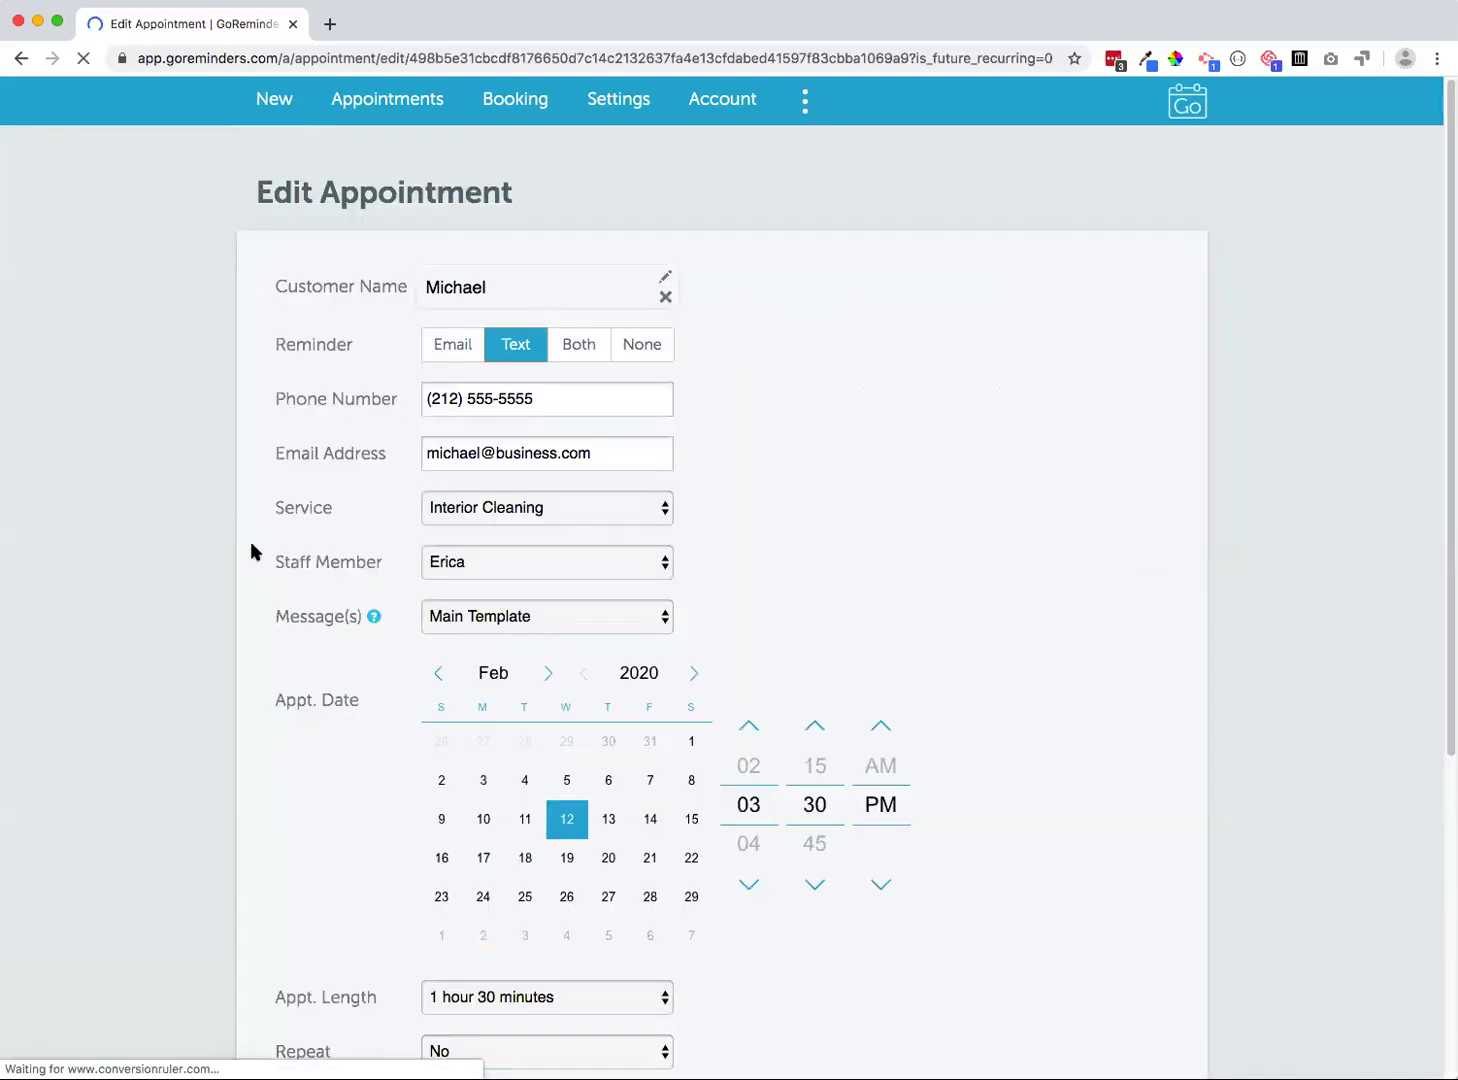
Set the Feb 12 appointment's Message(s) option to Default Sequence and save it
scroll(282, 566, down, 1)
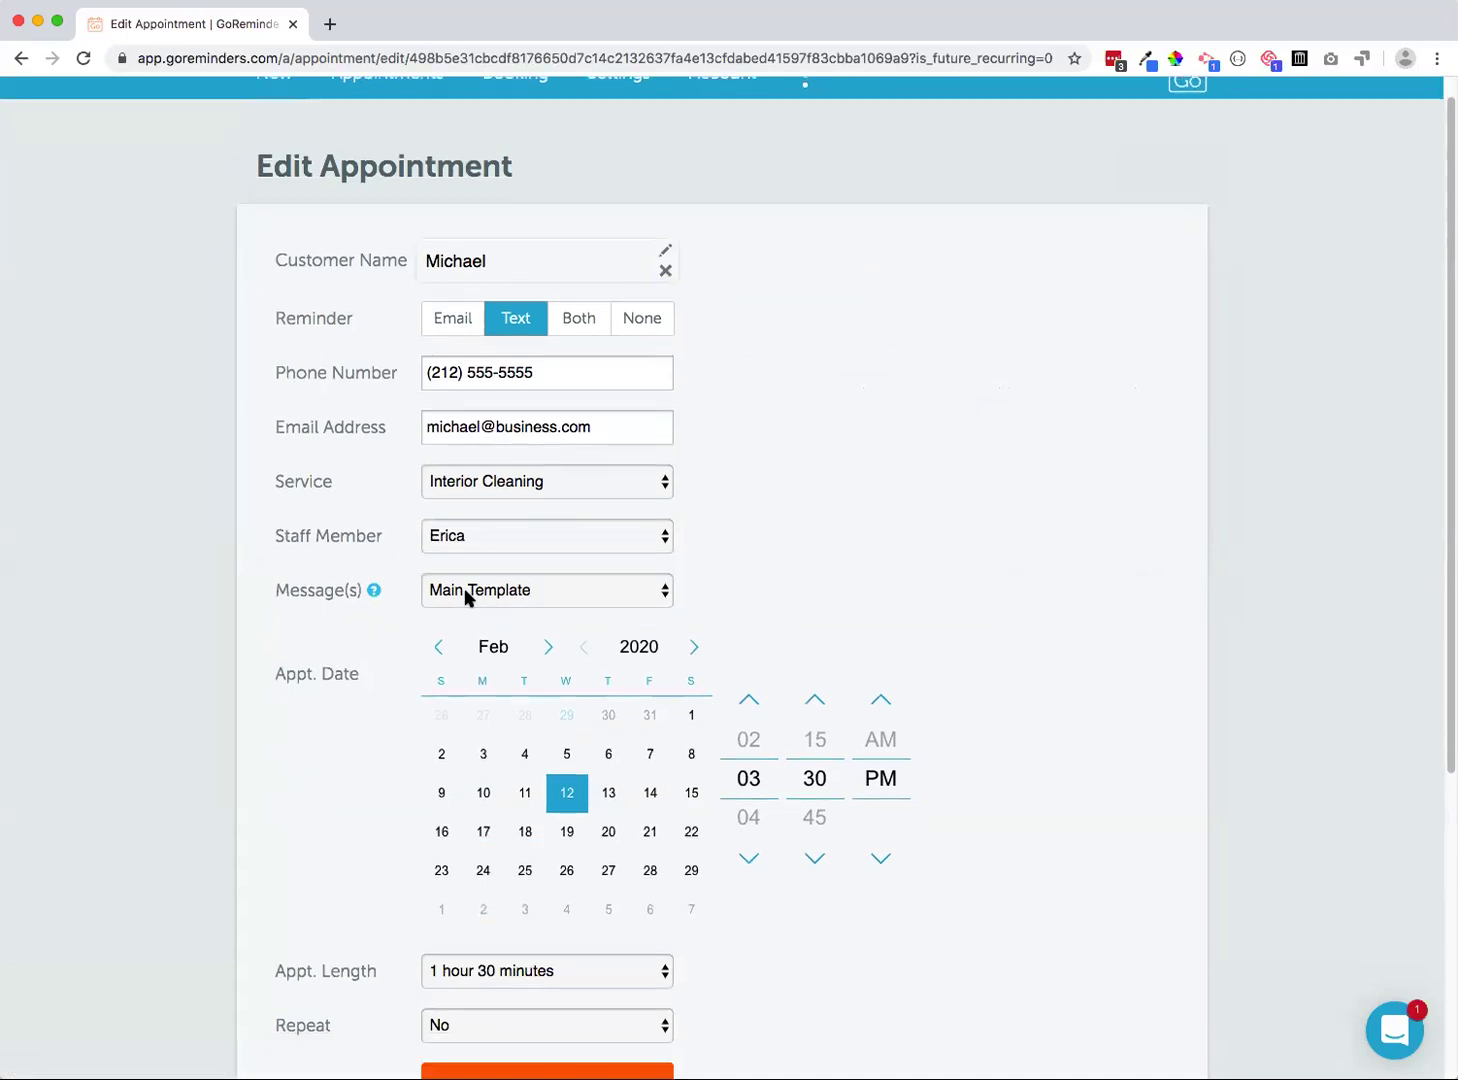
click(466, 597)
click(453, 719)
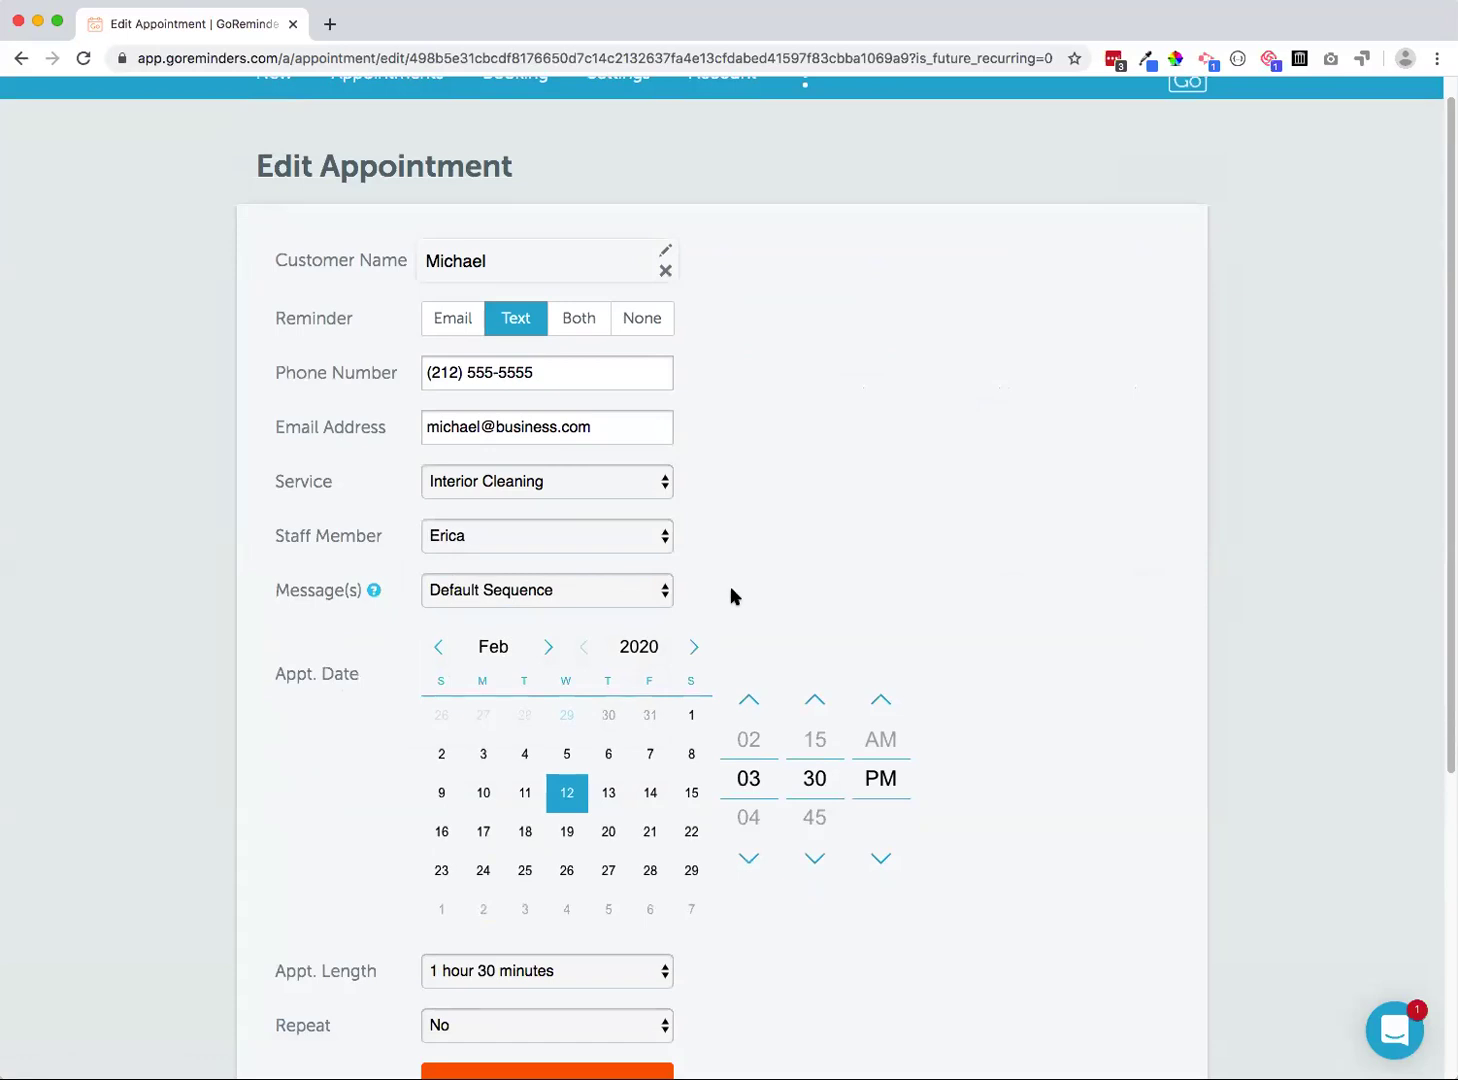
scroll(780, 595, down, 1)
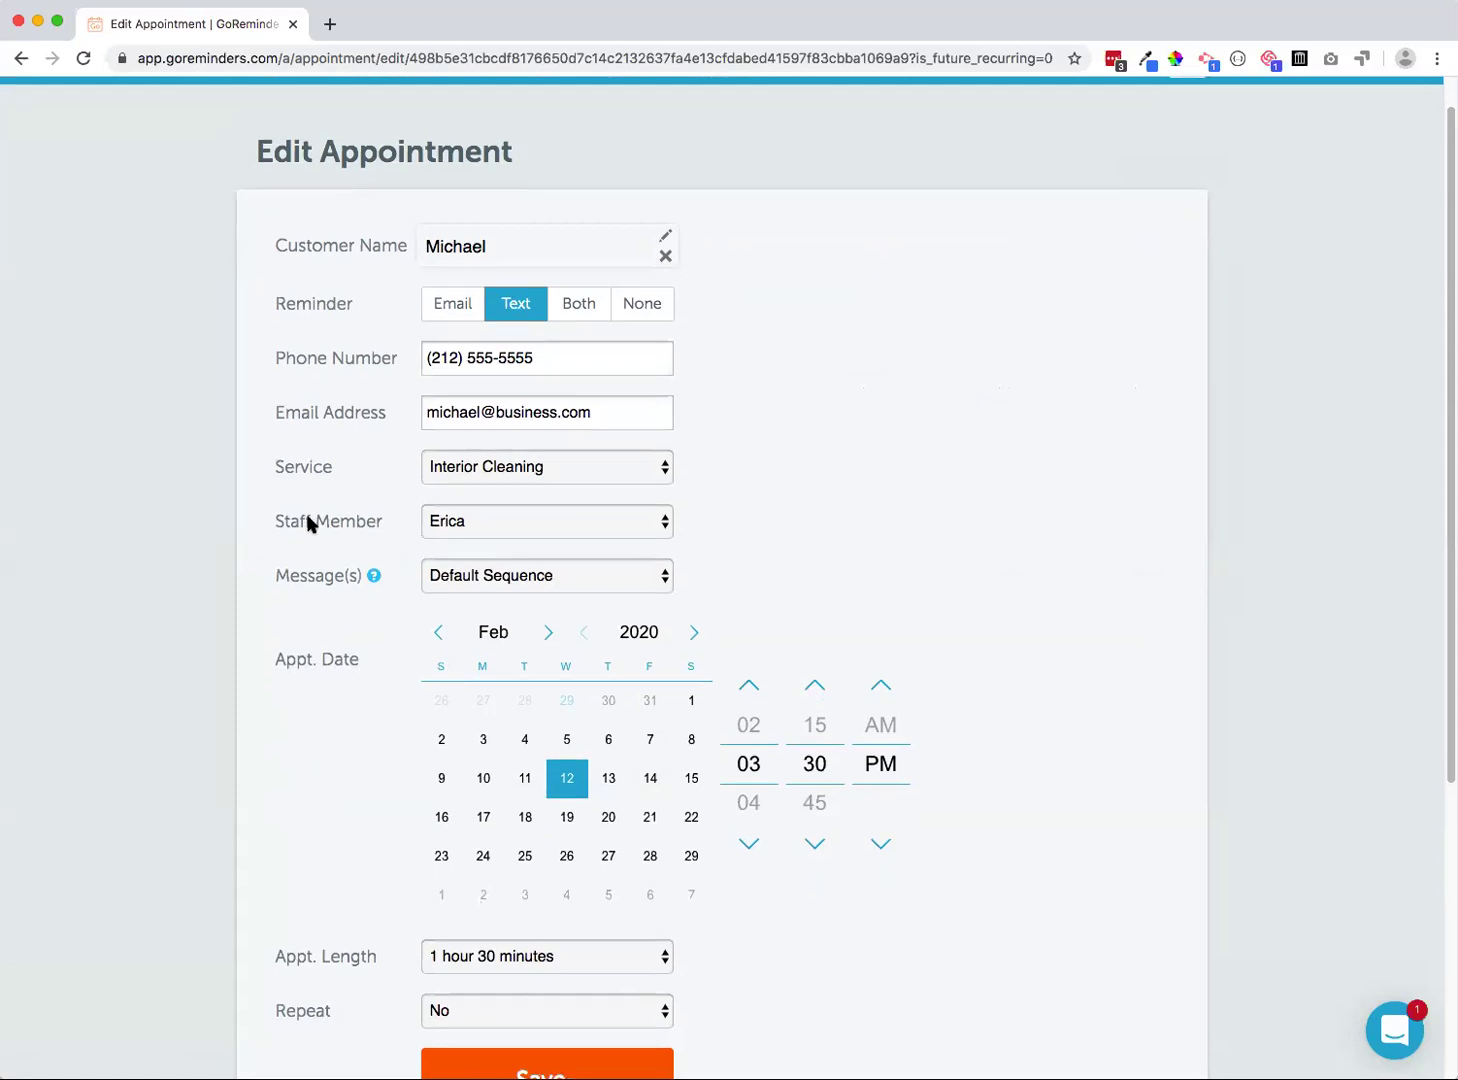
scroll(397, 521, down, 5)
click(488, 771)
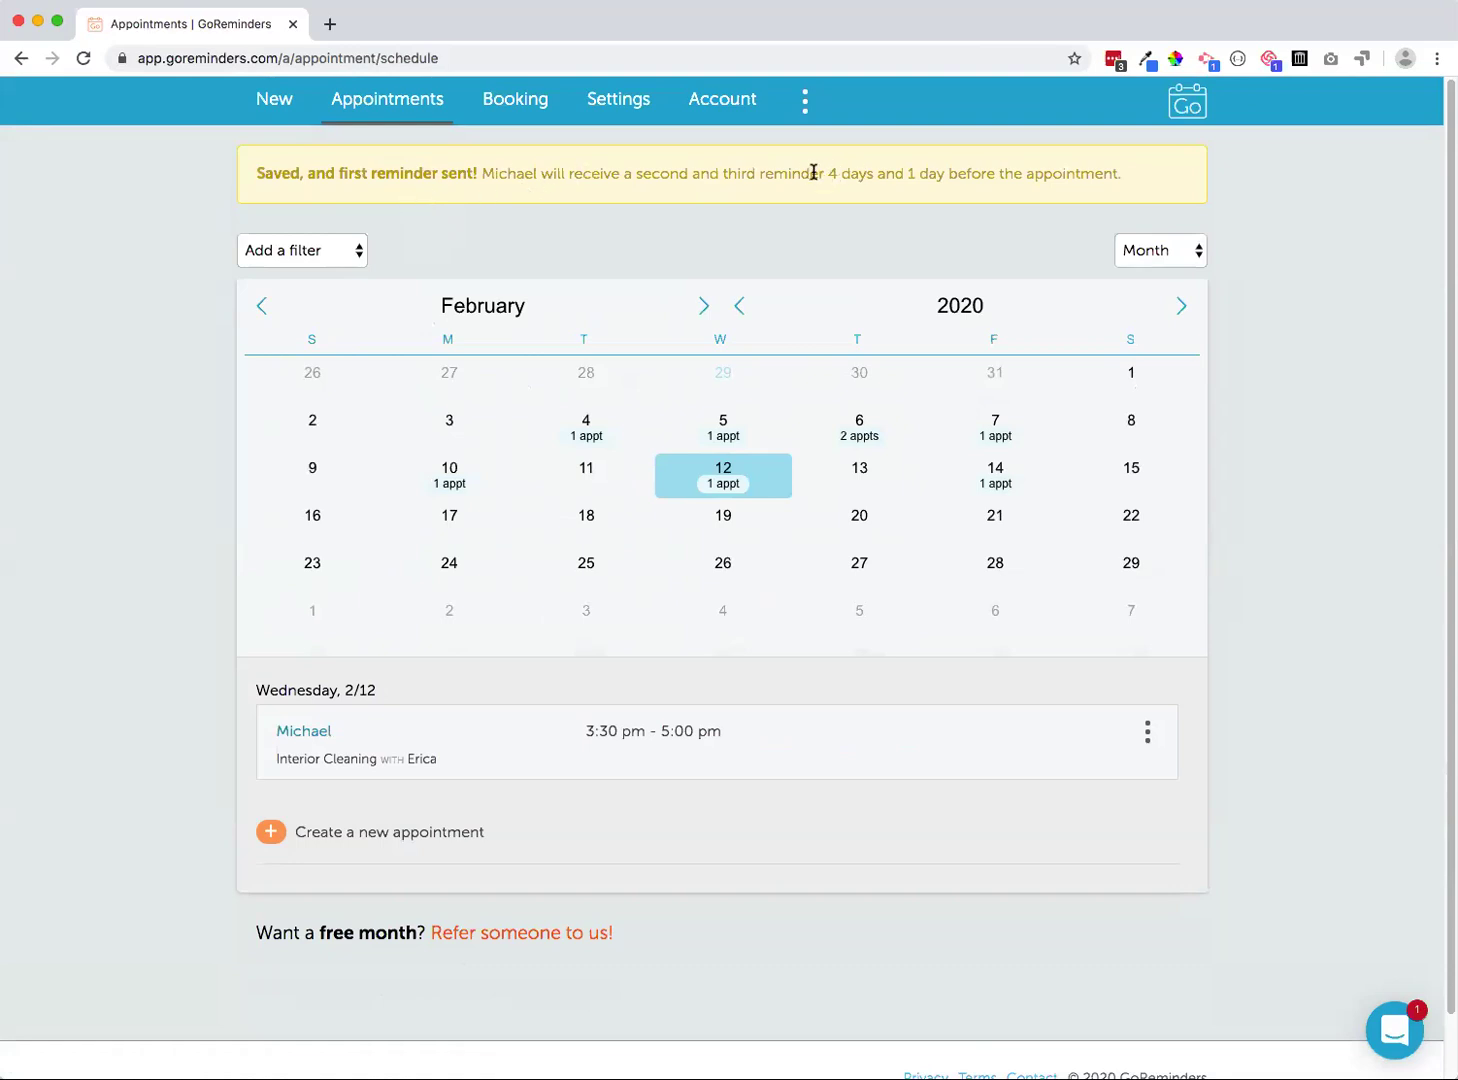
Highlight the reminder timing in the confirmation, then go to the Booking Requests page
drag(825, 173, 948, 174)
click(548, 216)
click(500, 105)
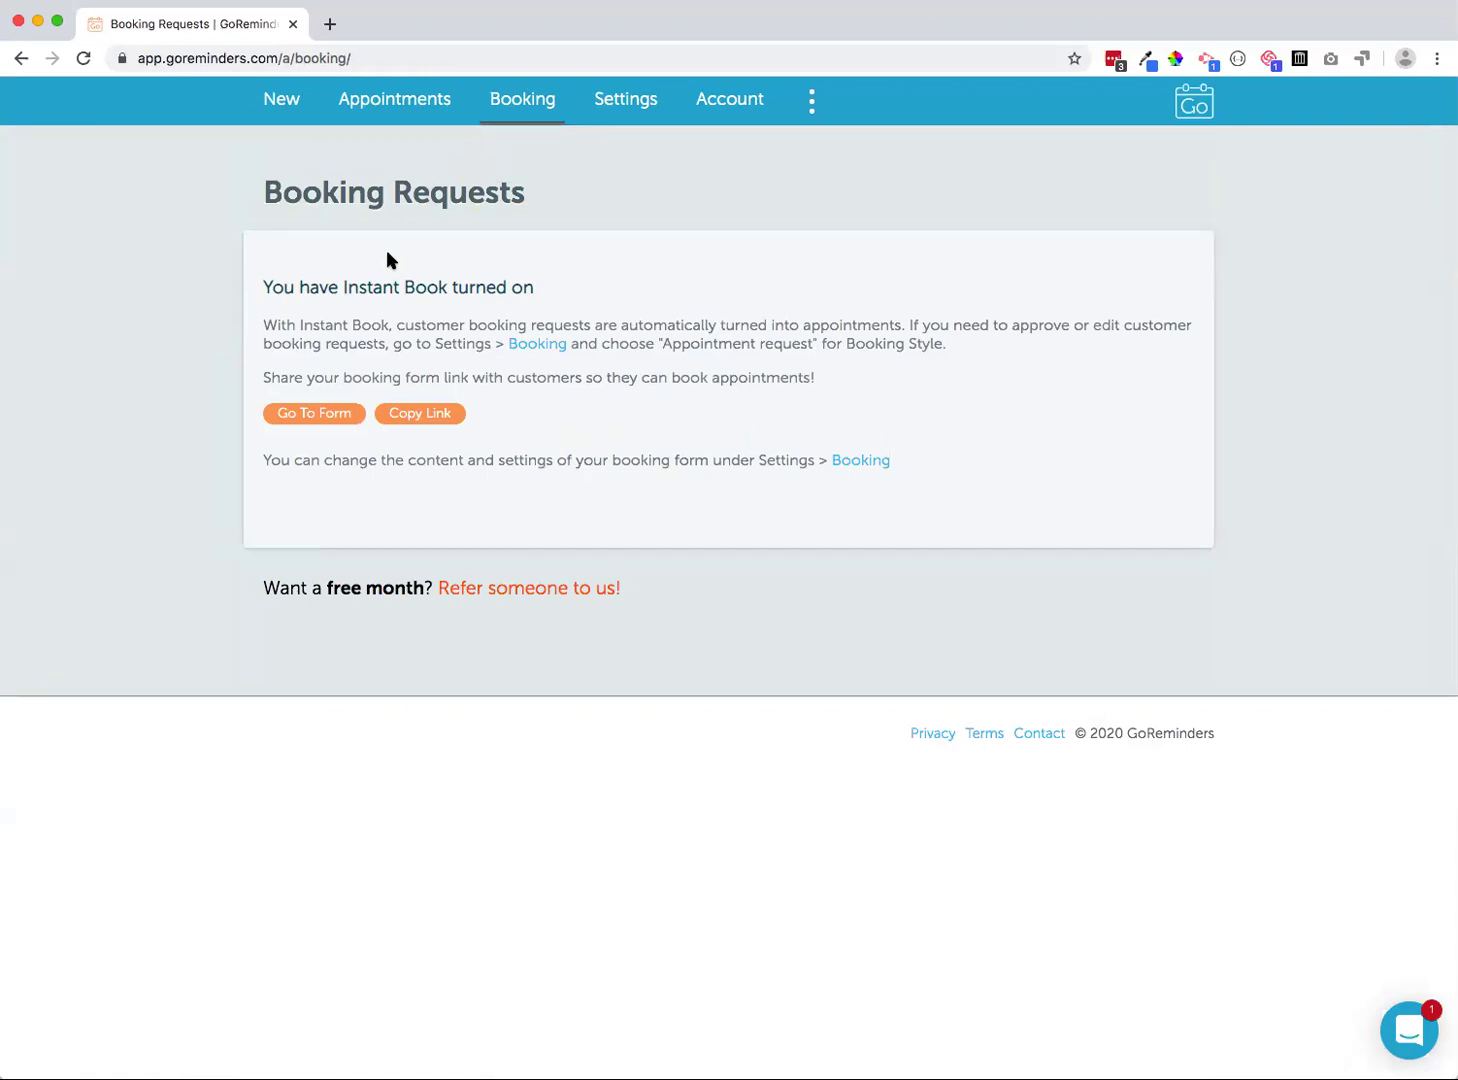
Open the public Schedule Appointment booking form with Go To Form
click(312, 413)
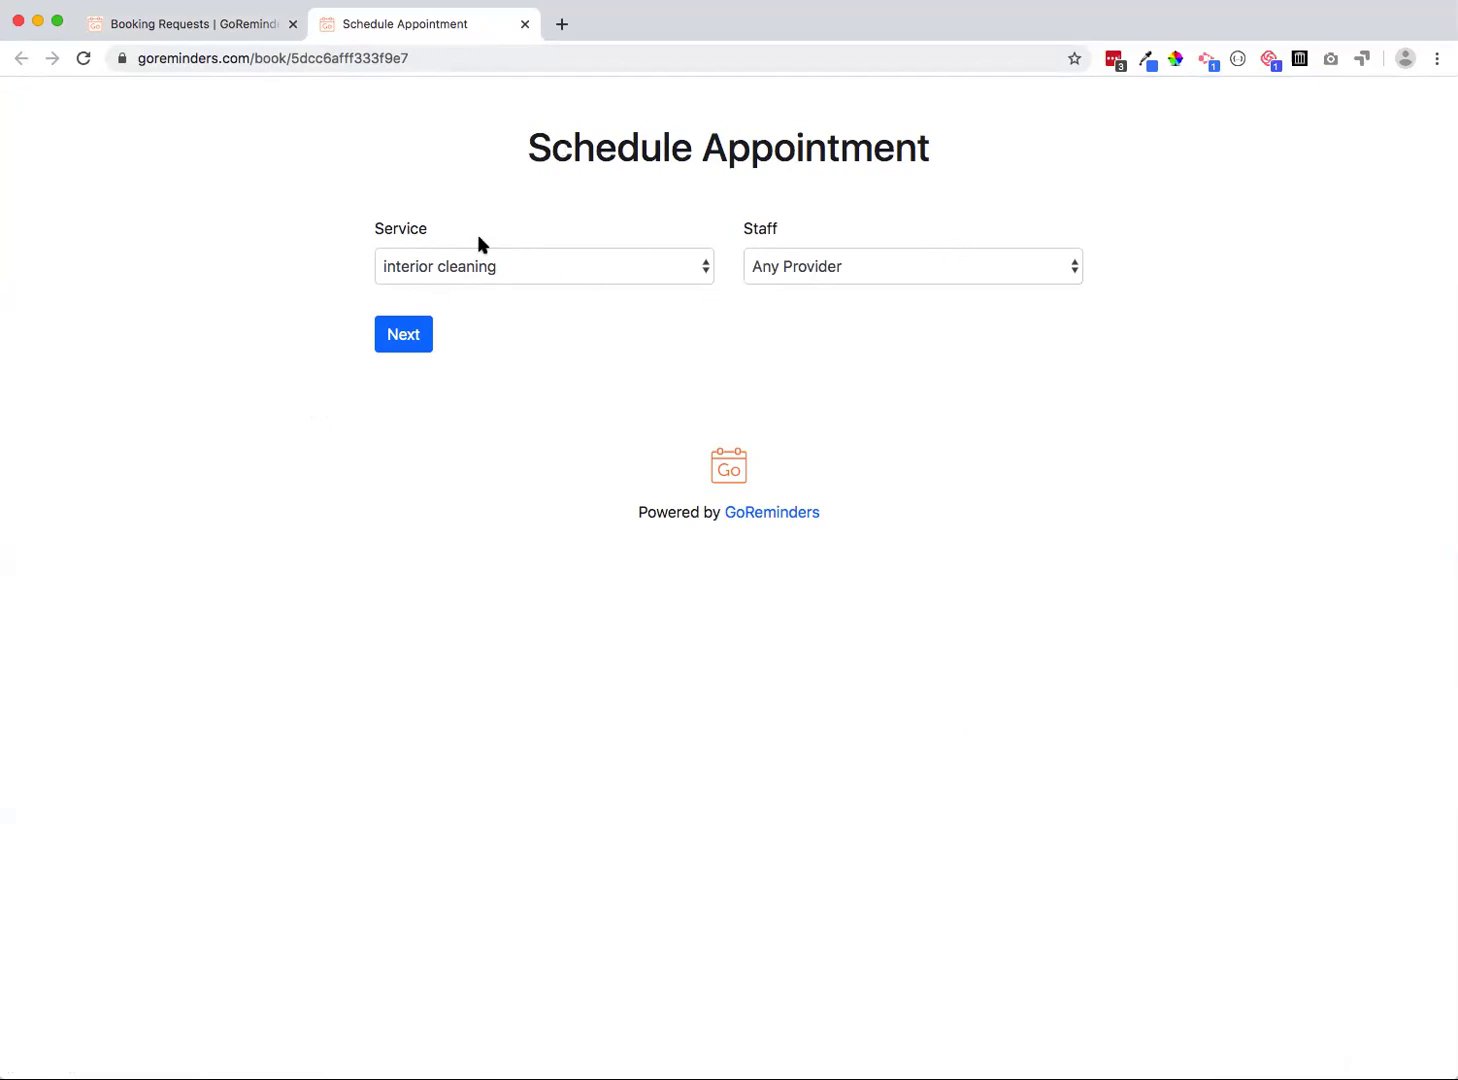
Keep Interior Cleaning and book with the staff member instead of Any Provider
click(486, 268)
click(455, 175)
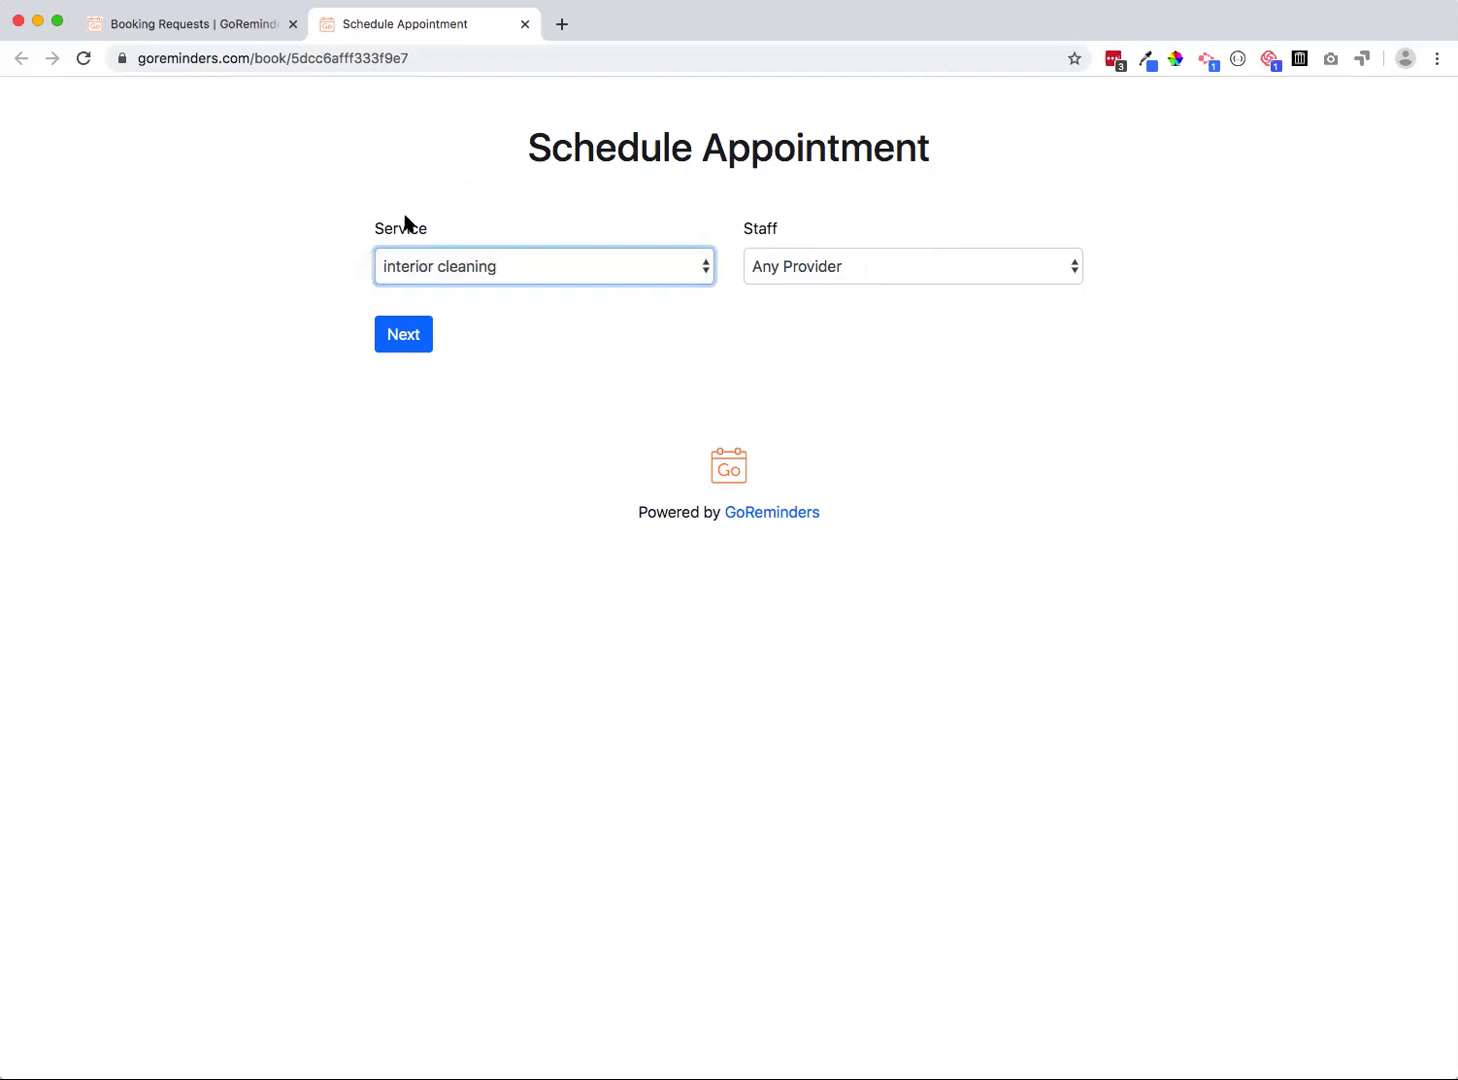
click(755, 266)
click(790, 270)
click(783, 289)
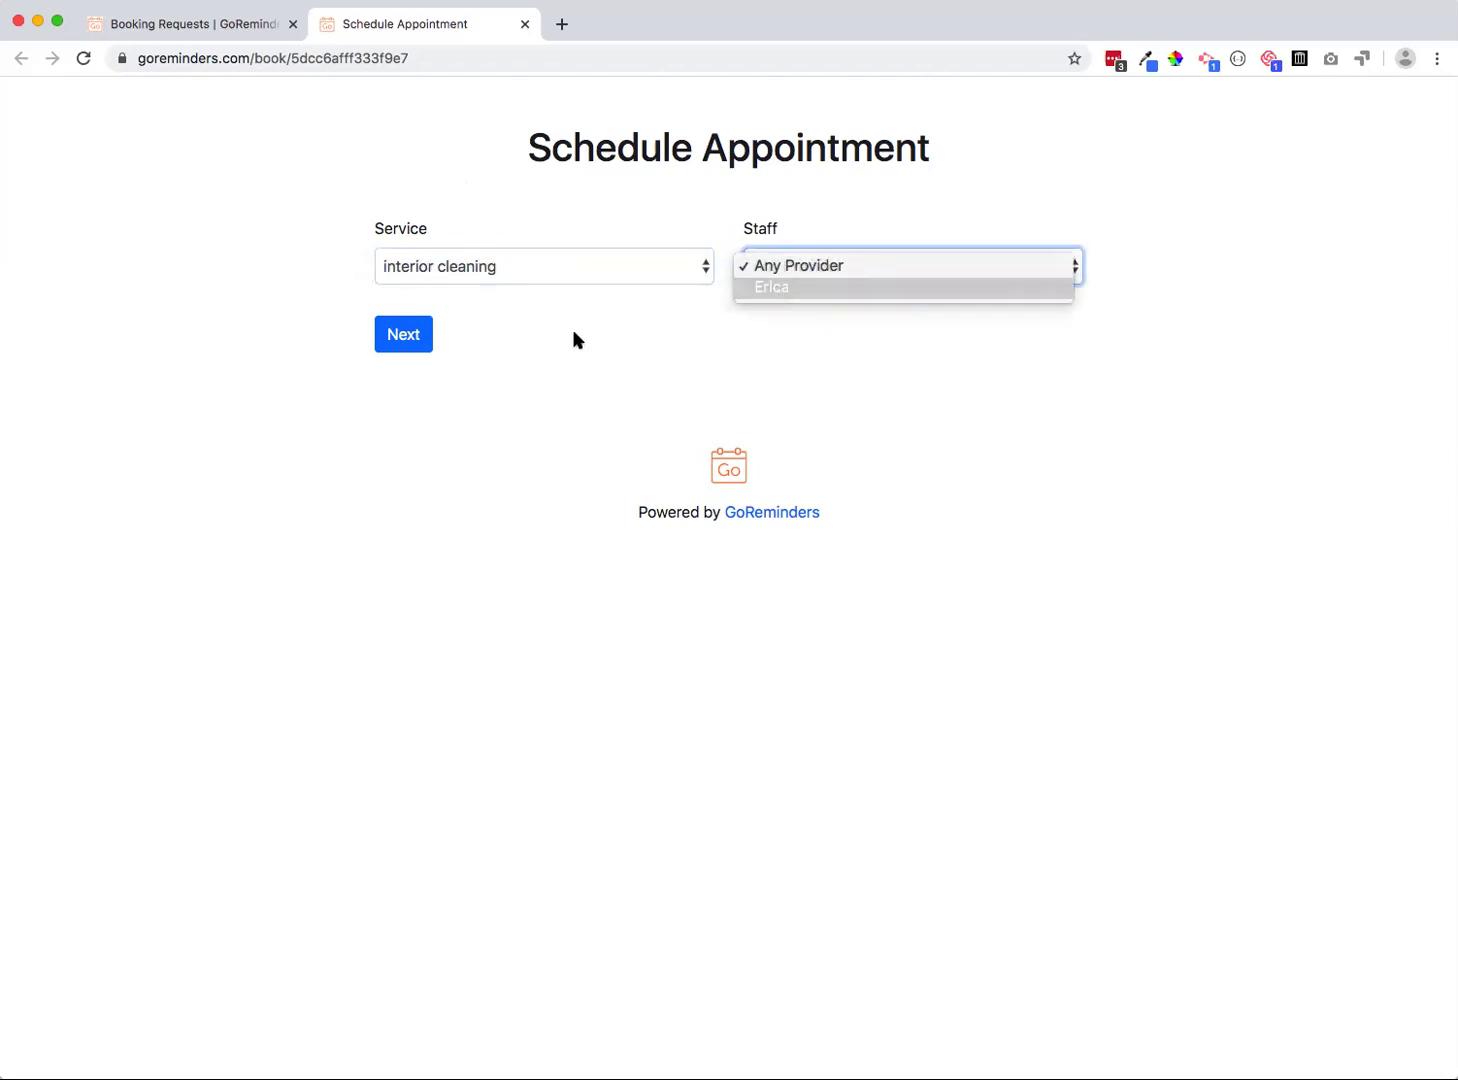
click(424, 332)
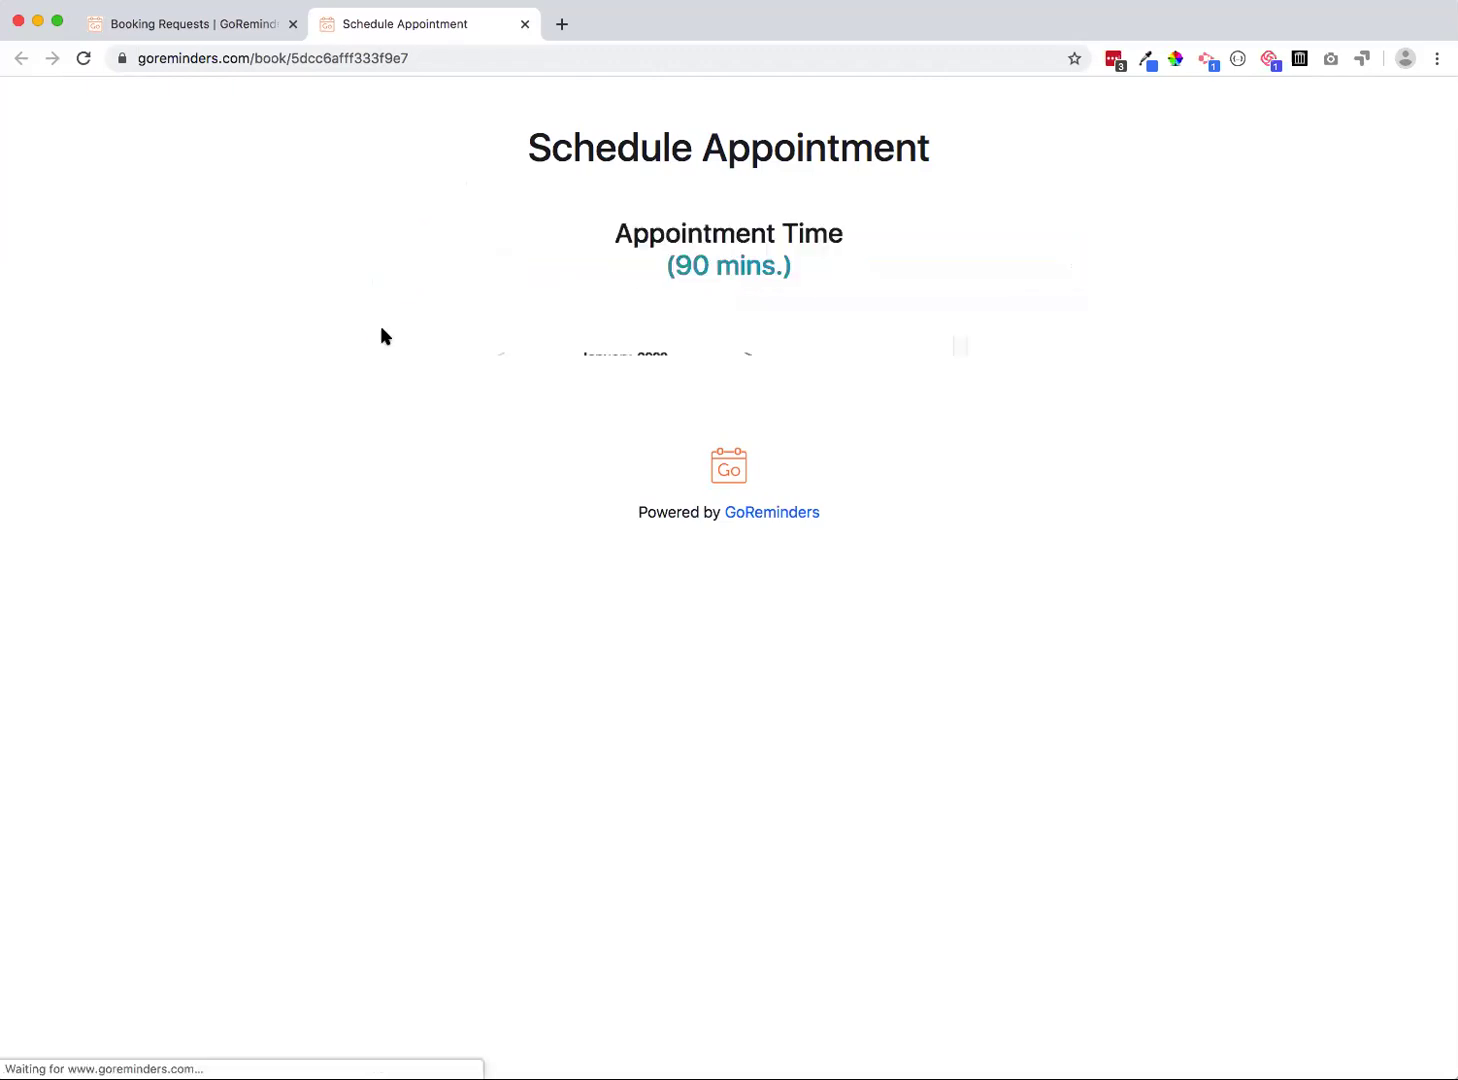
click(749, 357)
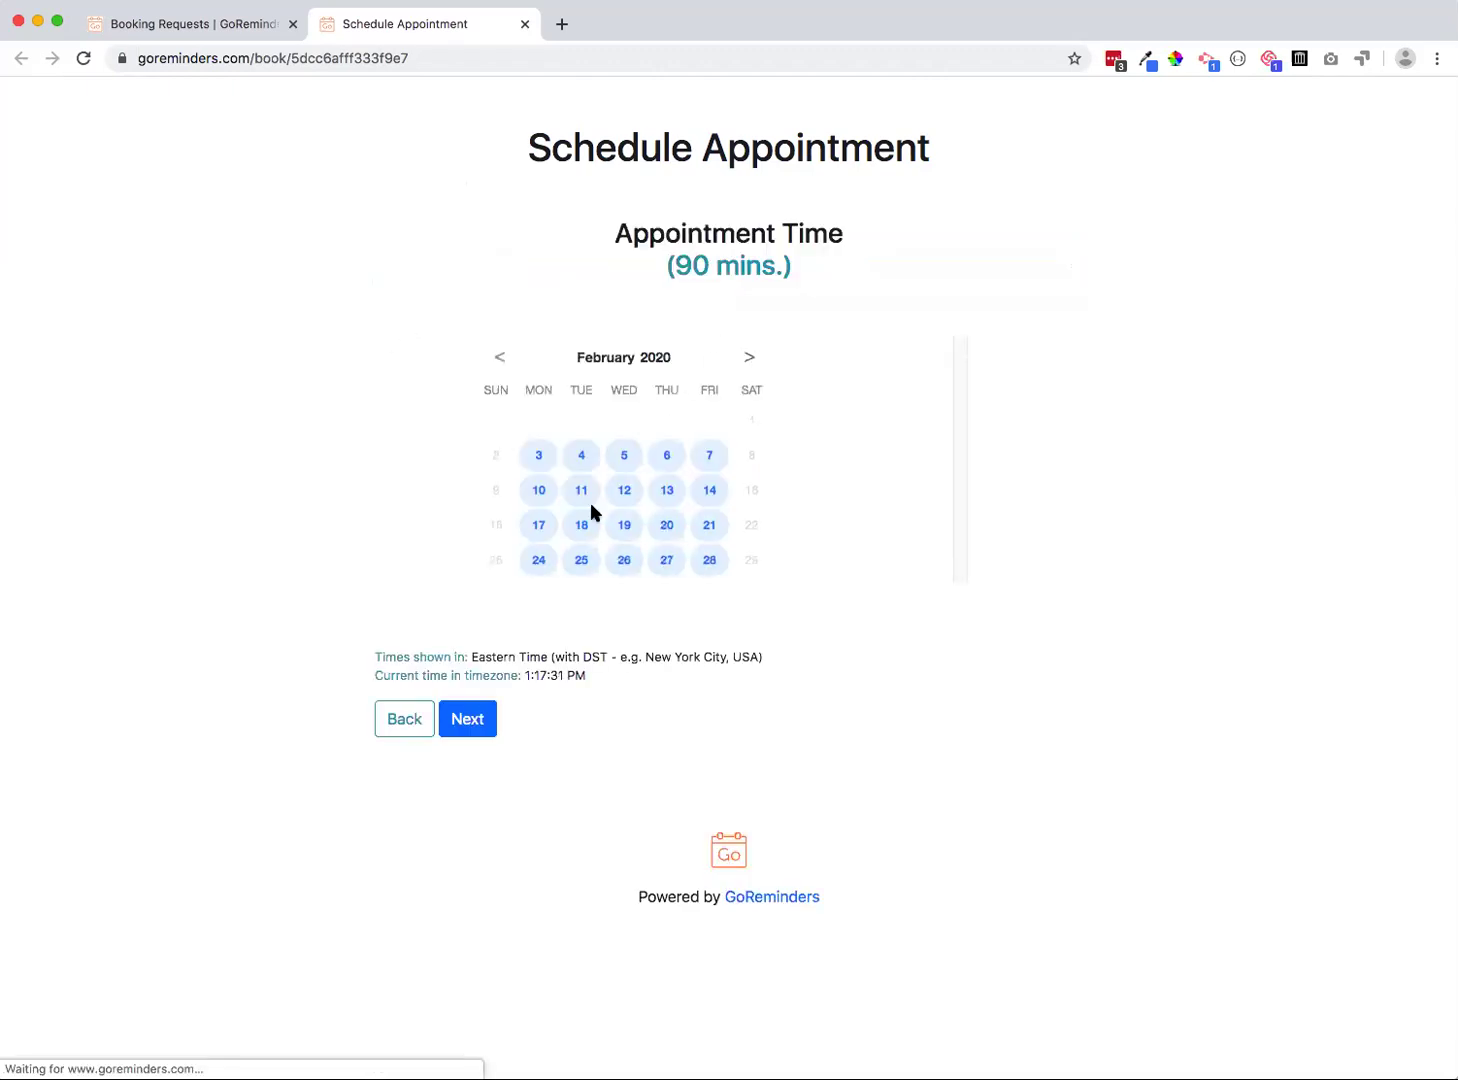
Pick Wednesday, February 19 at 12:00 pm and continue to the Contact Info step
click(623, 526)
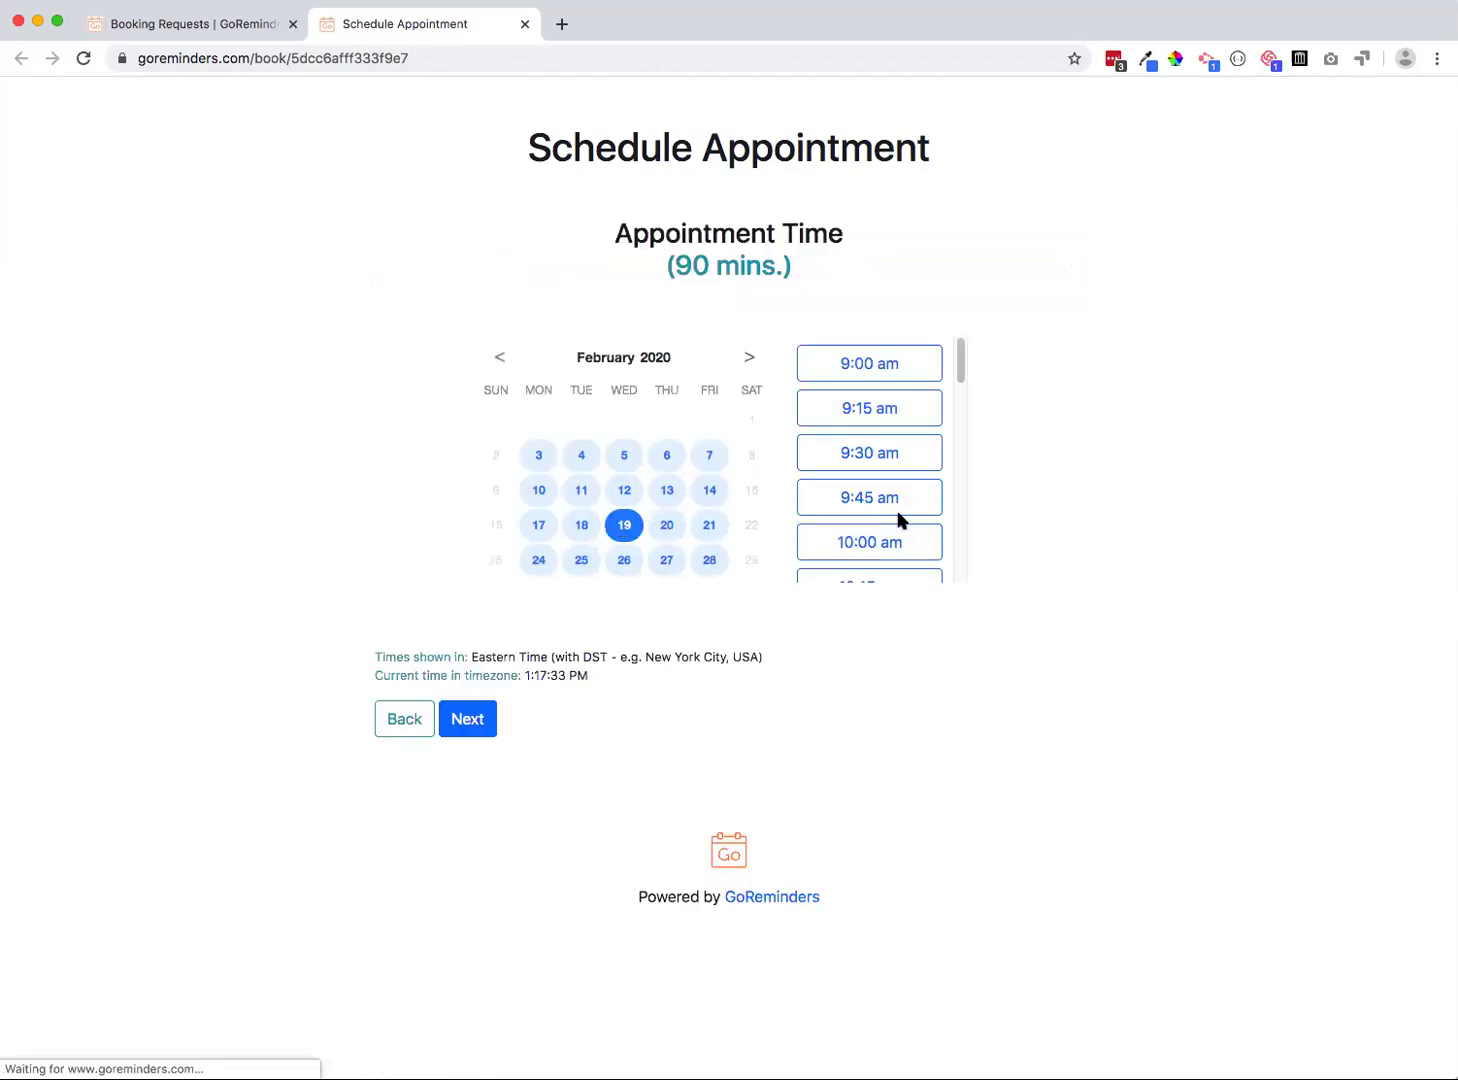
scroll(898, 488, down, 3)
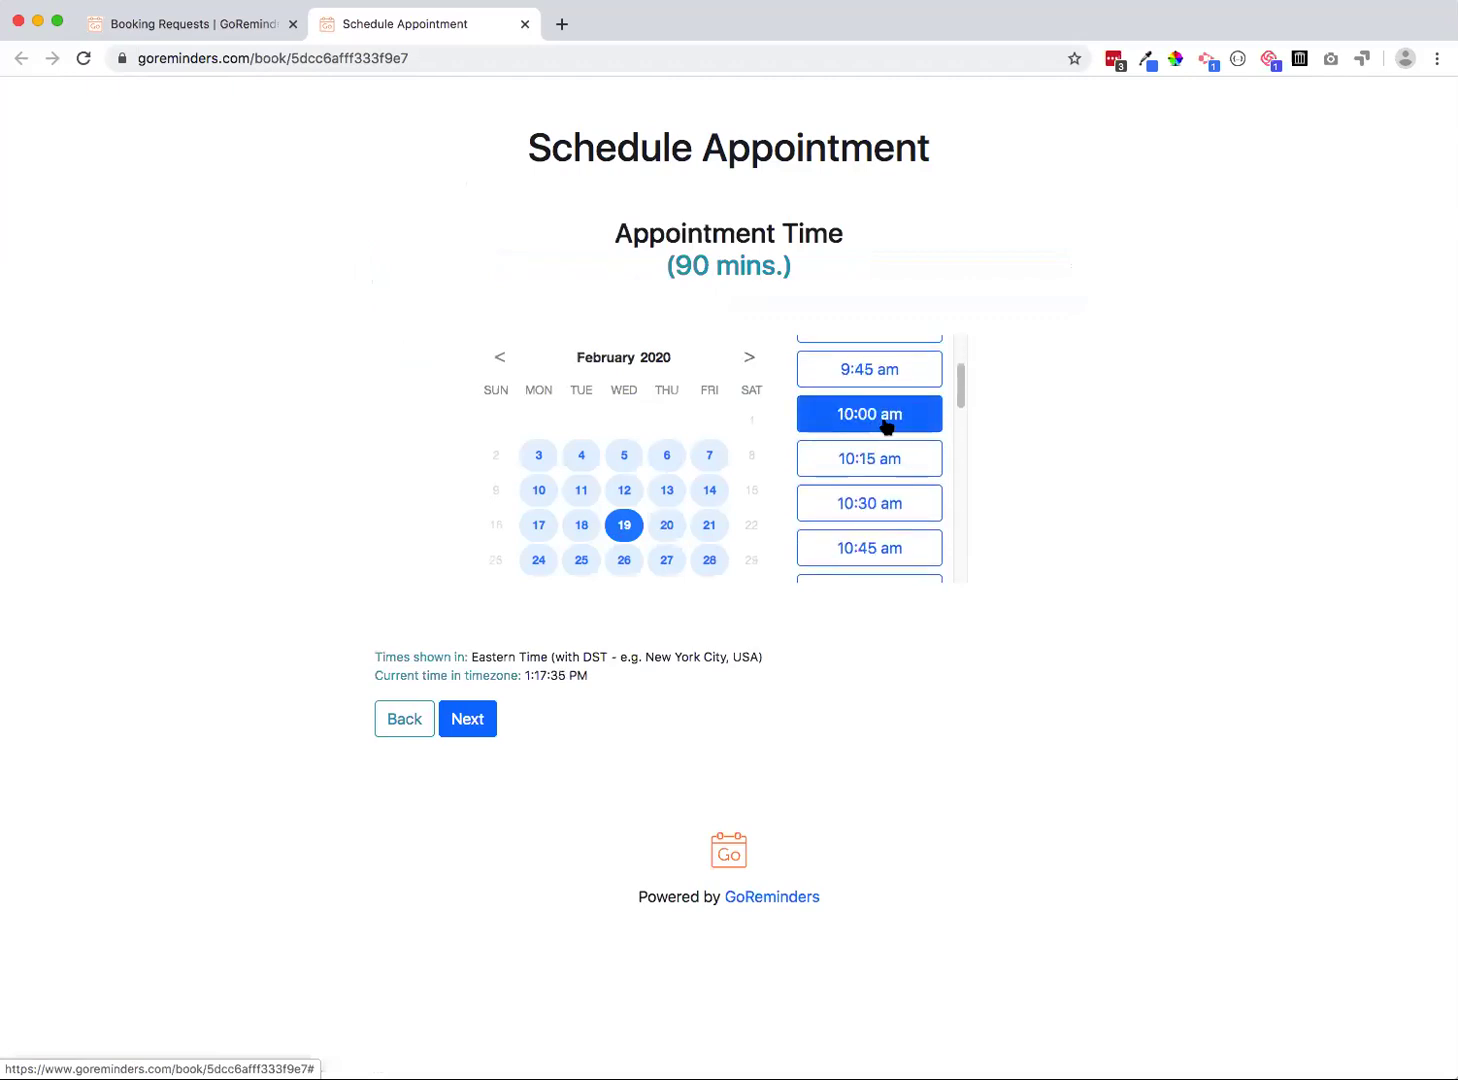
scroll(862, 495, down, 3)
scroll(864, 490, down, 2)
click(884, 528)
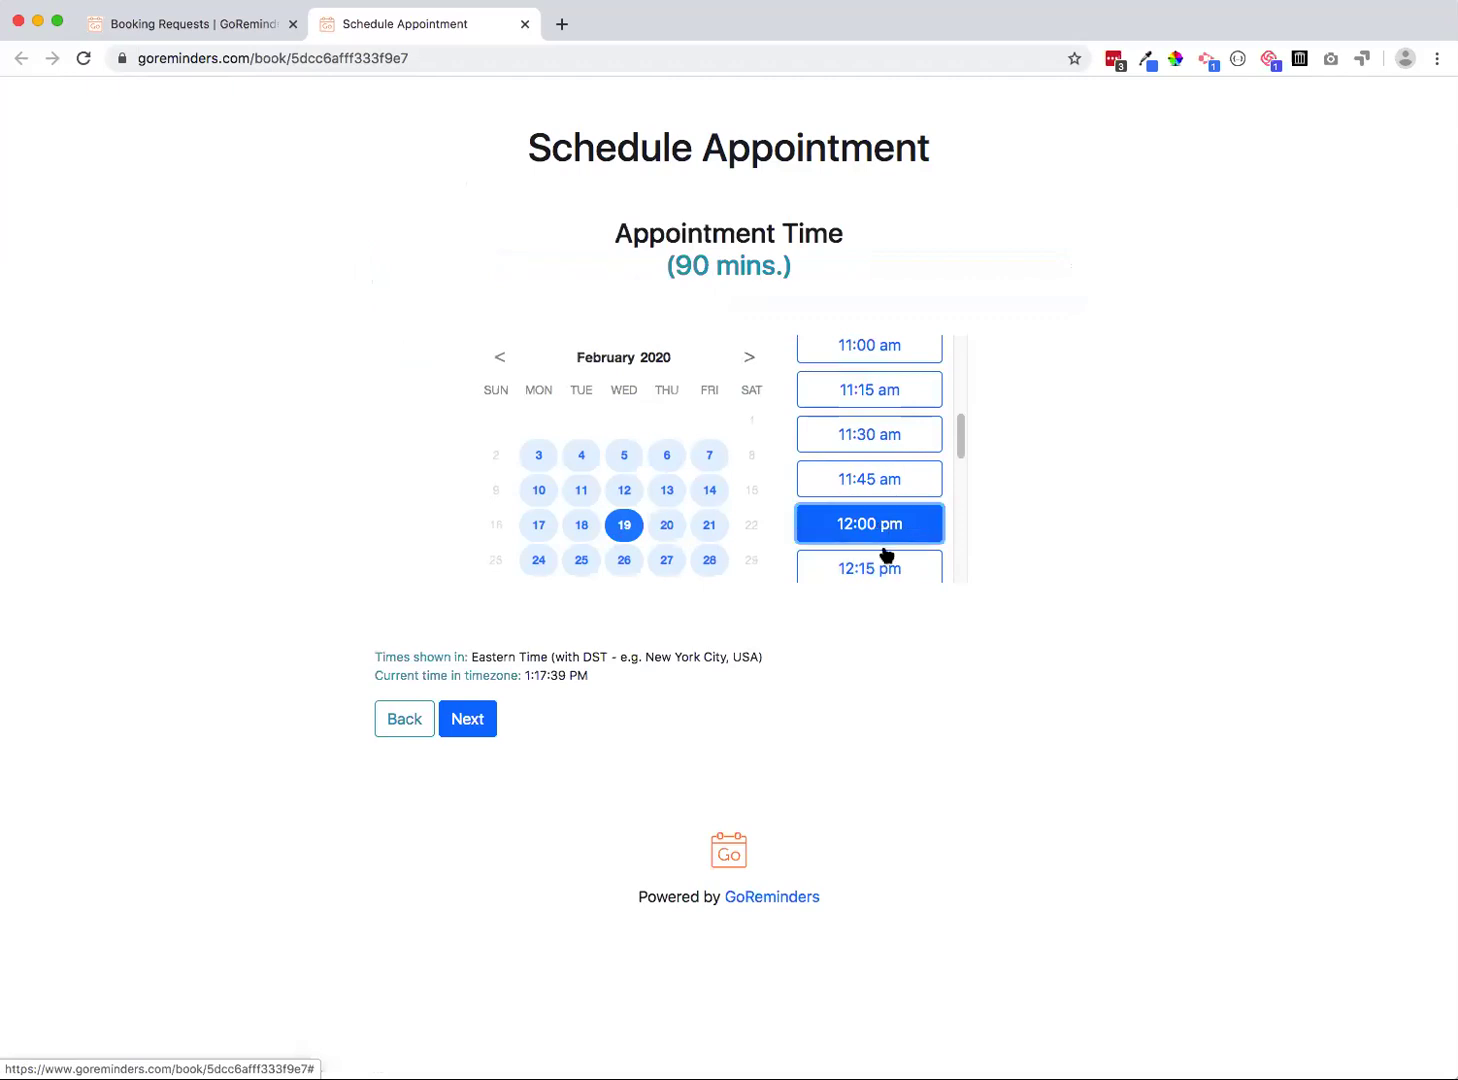
click(464, 722)
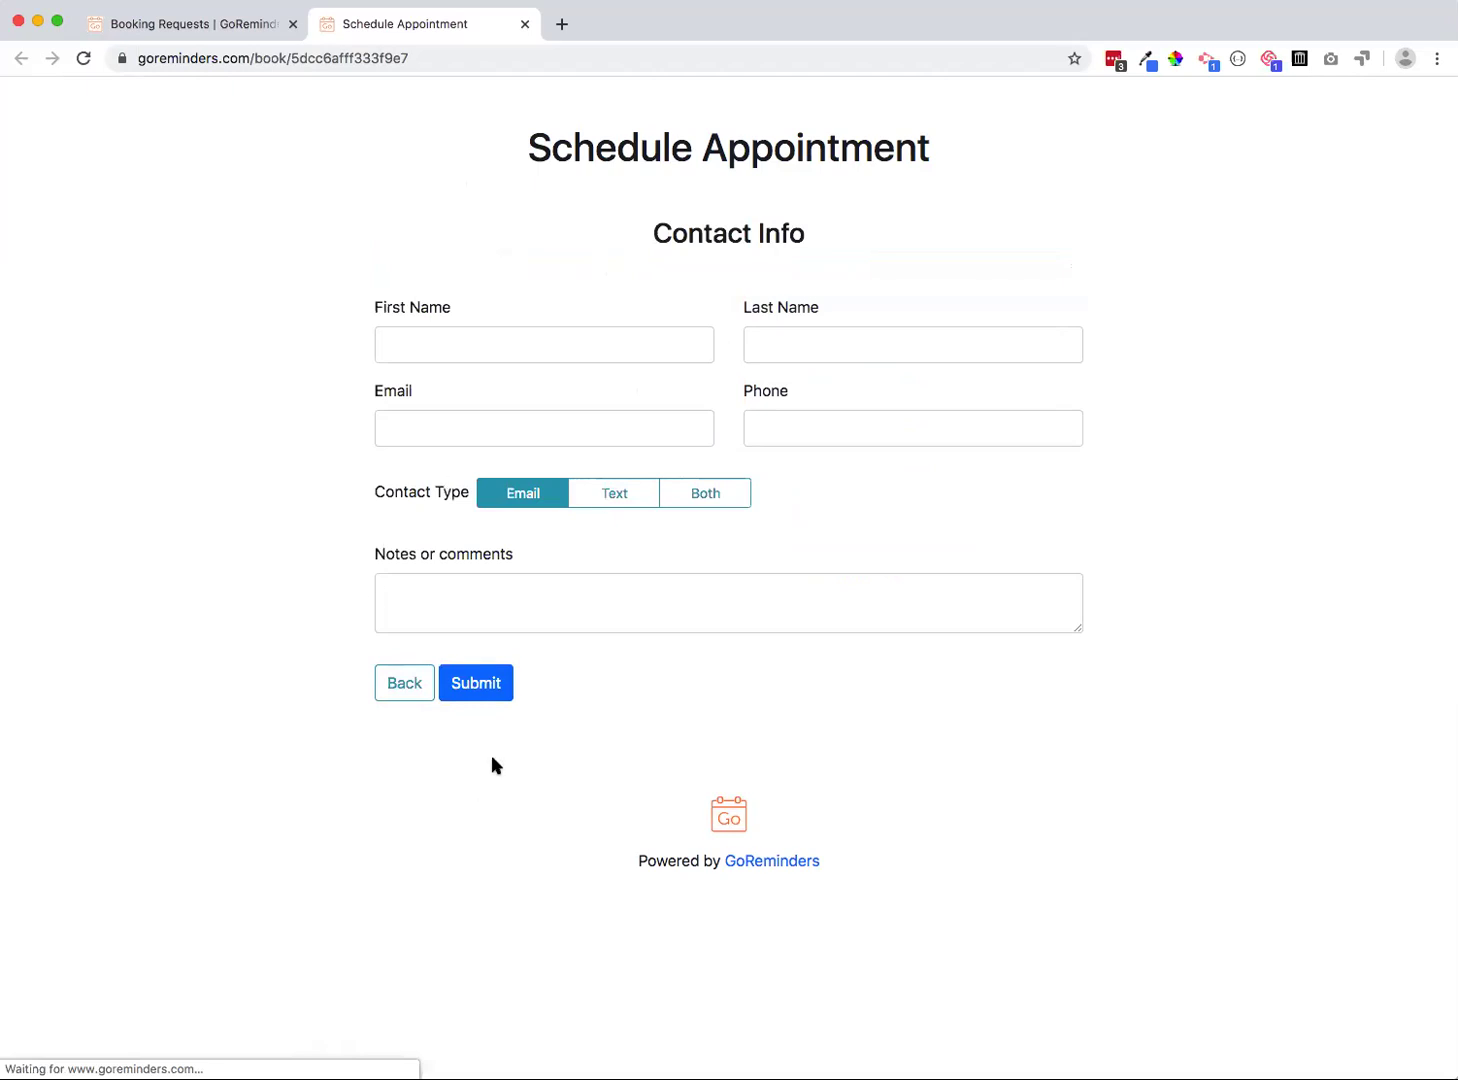
In Settings > Booking, switch to Appointment request, then back to Instant book
click(215, 26)
click(605, 106)
click(474, 268)
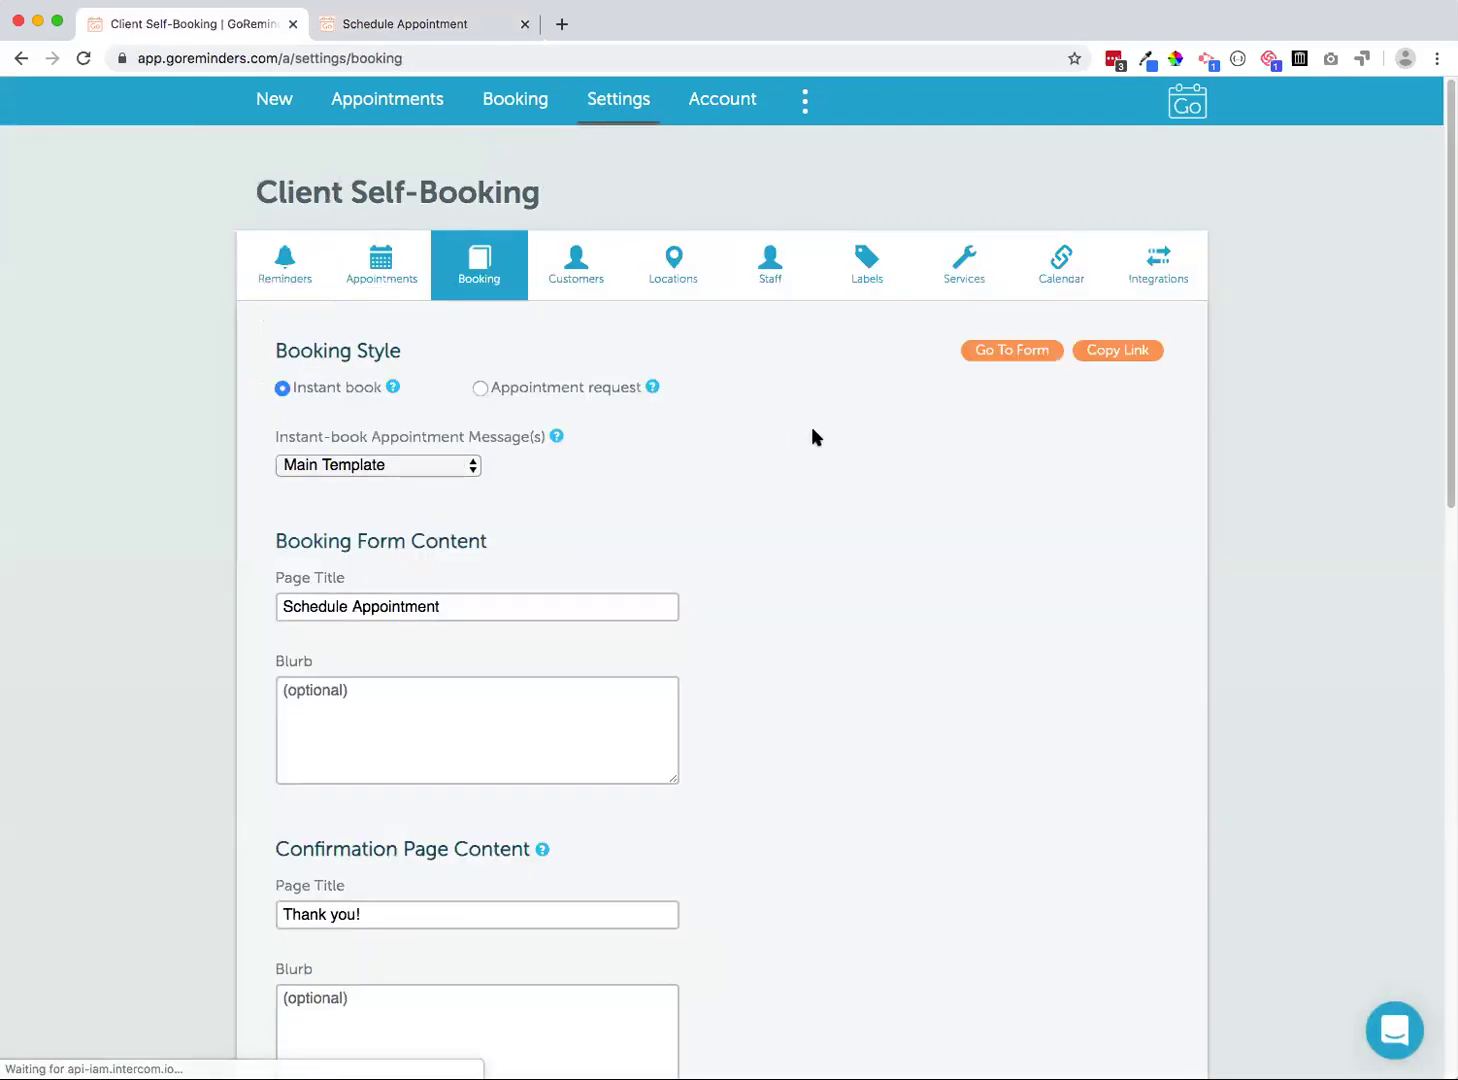
scroll(813, 424, down, 1)
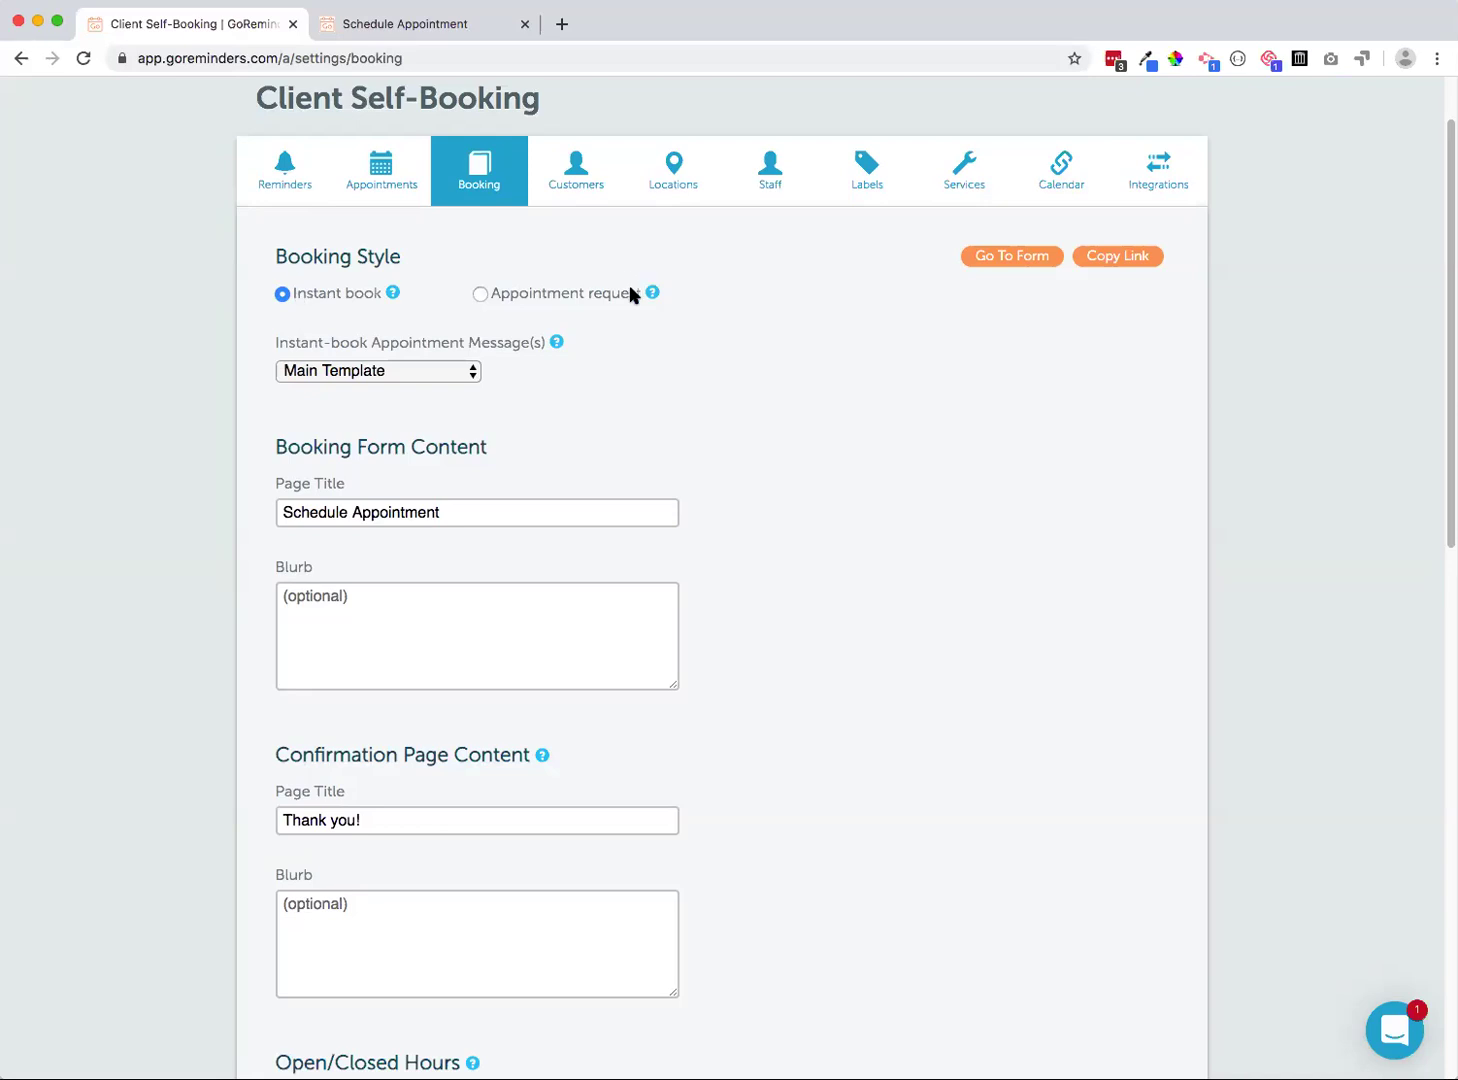
click(560, 296)
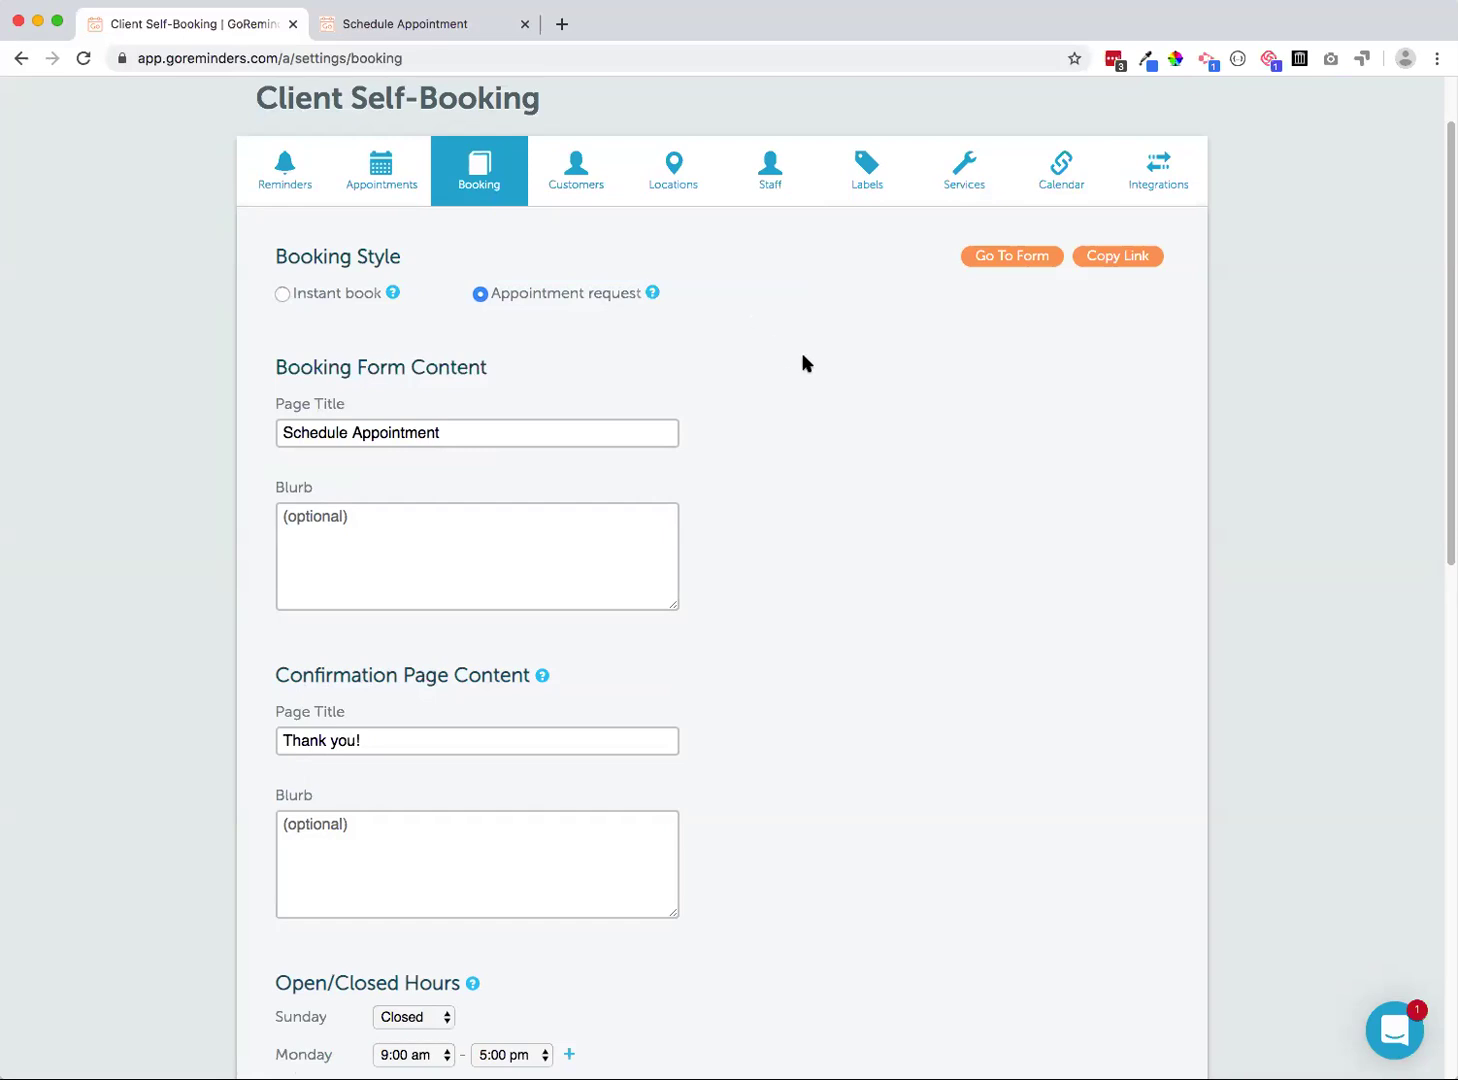
click(345, 295)
Look over the Confirmation Page Content settings, then return to the February 2020 Appointments calendar
scroll(736, 413, down, 2)
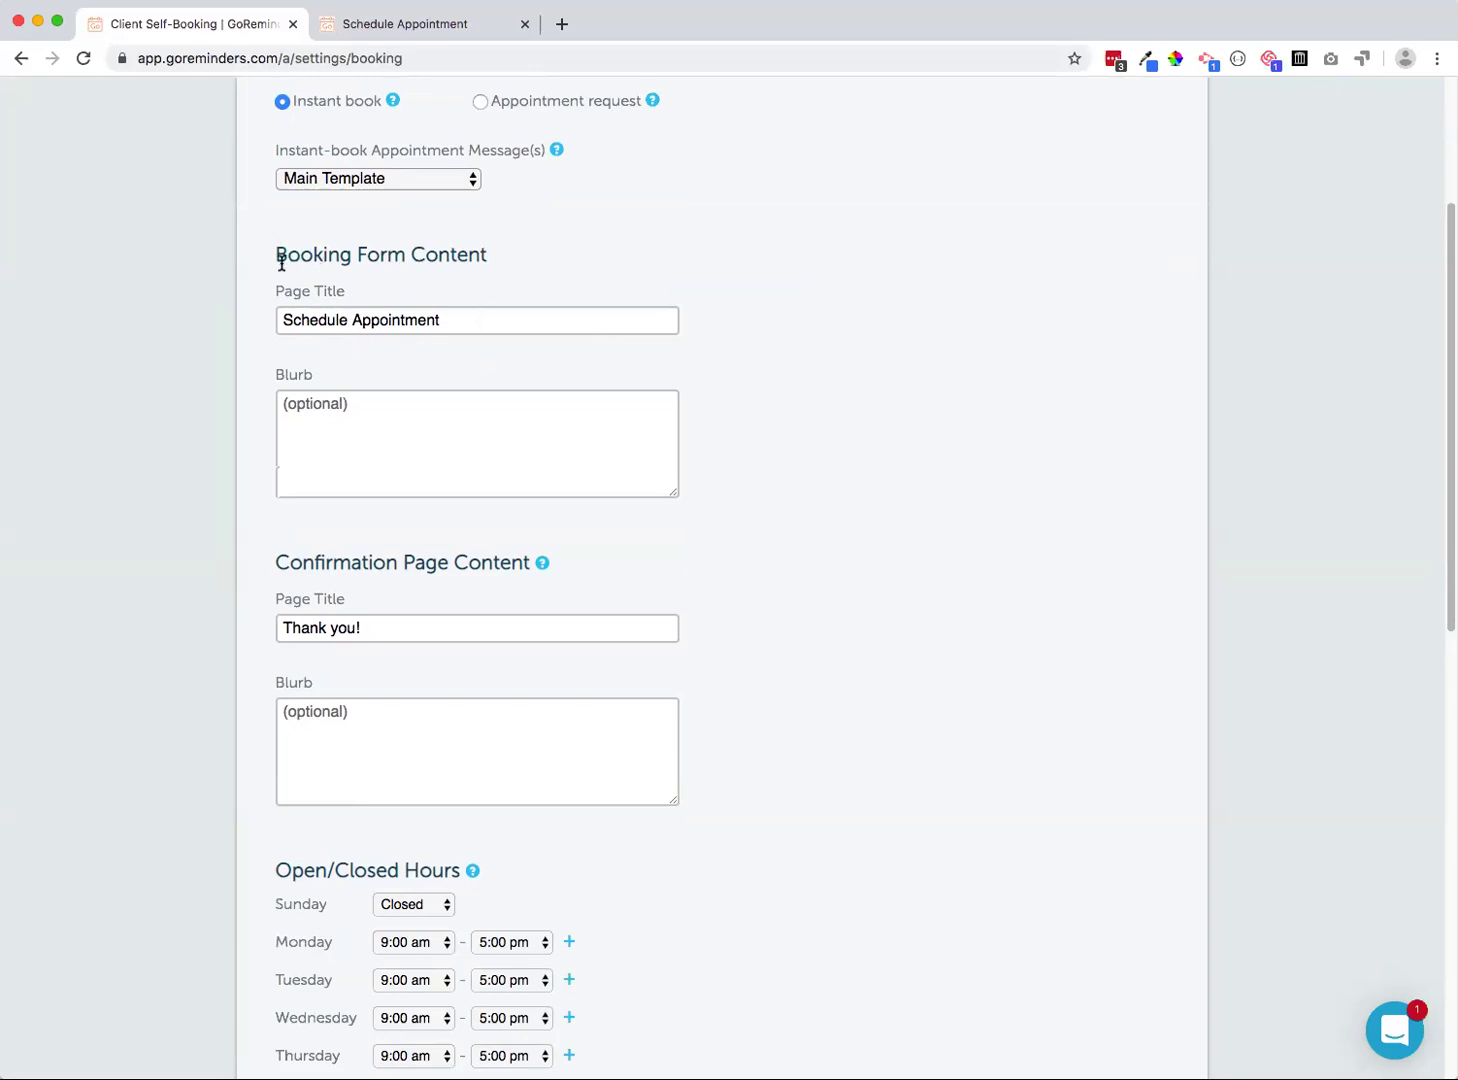
drag(278, 562, 462, 560)
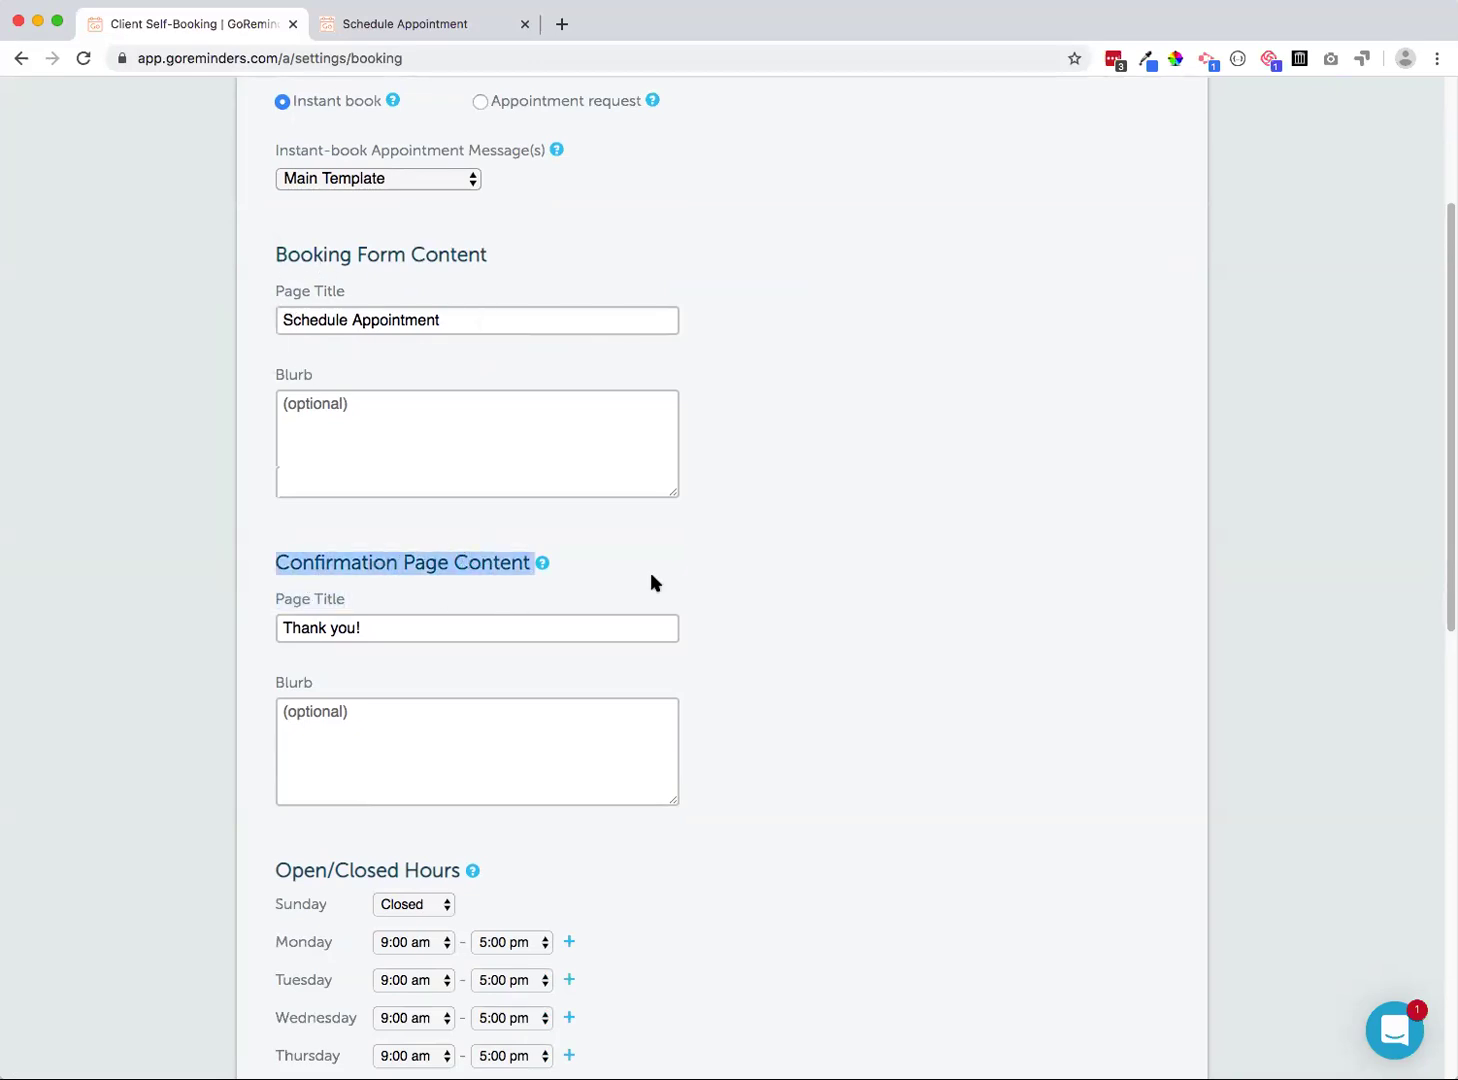
click(813, 585)
scroll(815, 585, down, 1)
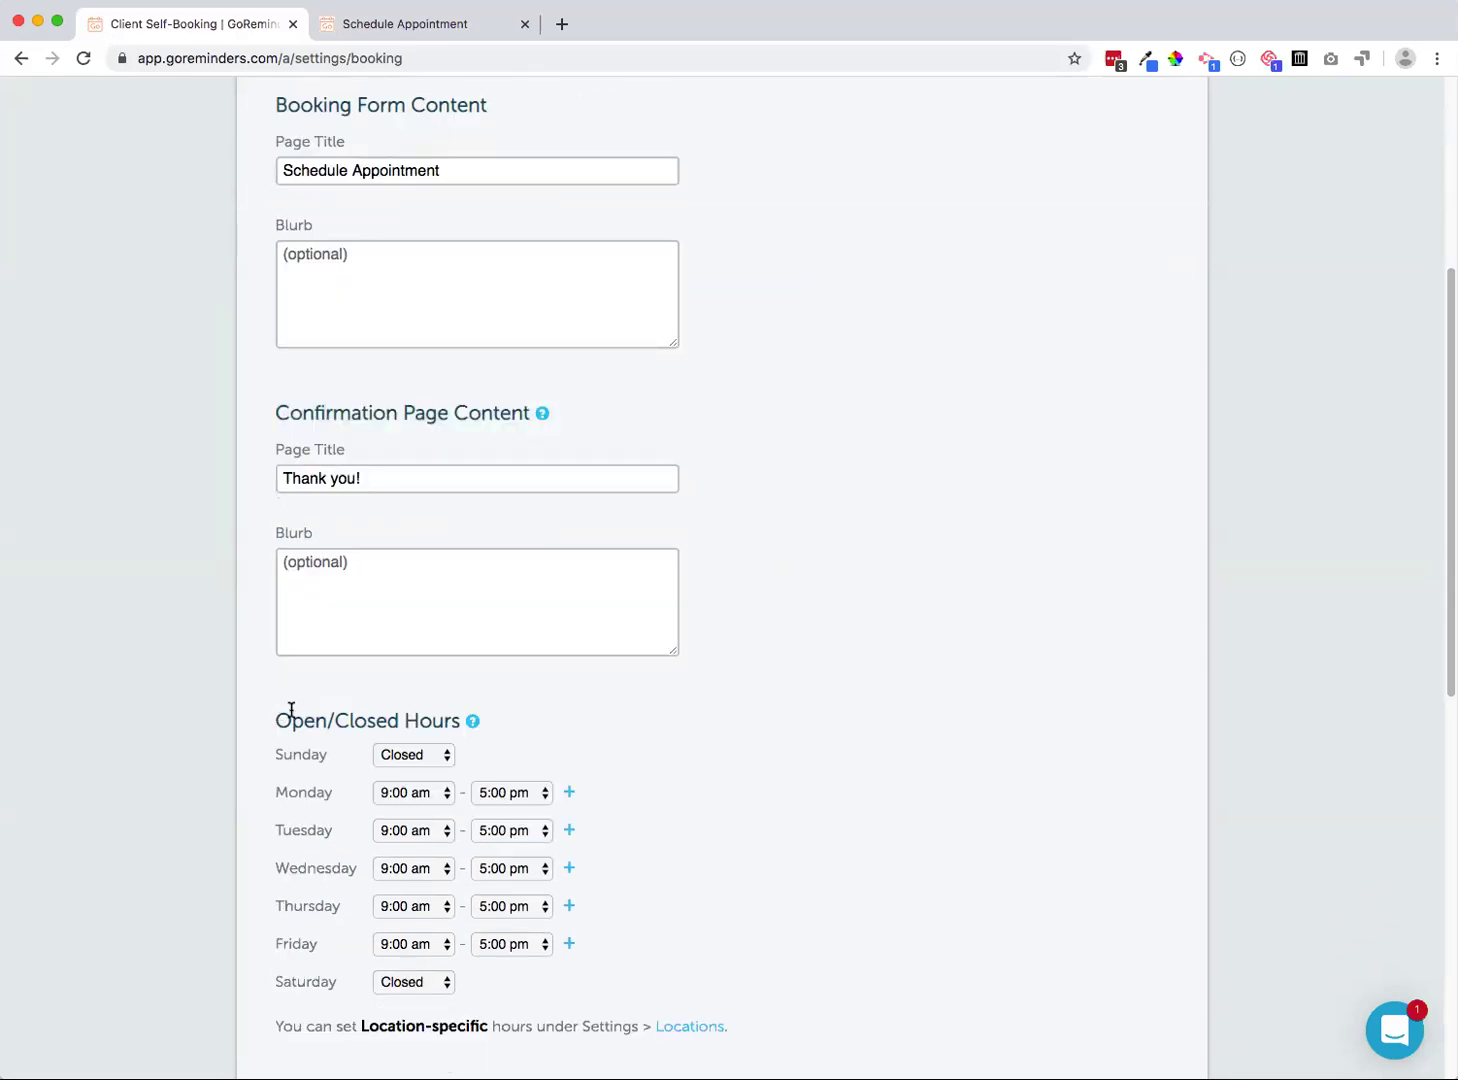
scroll(292, 762, down, 7)
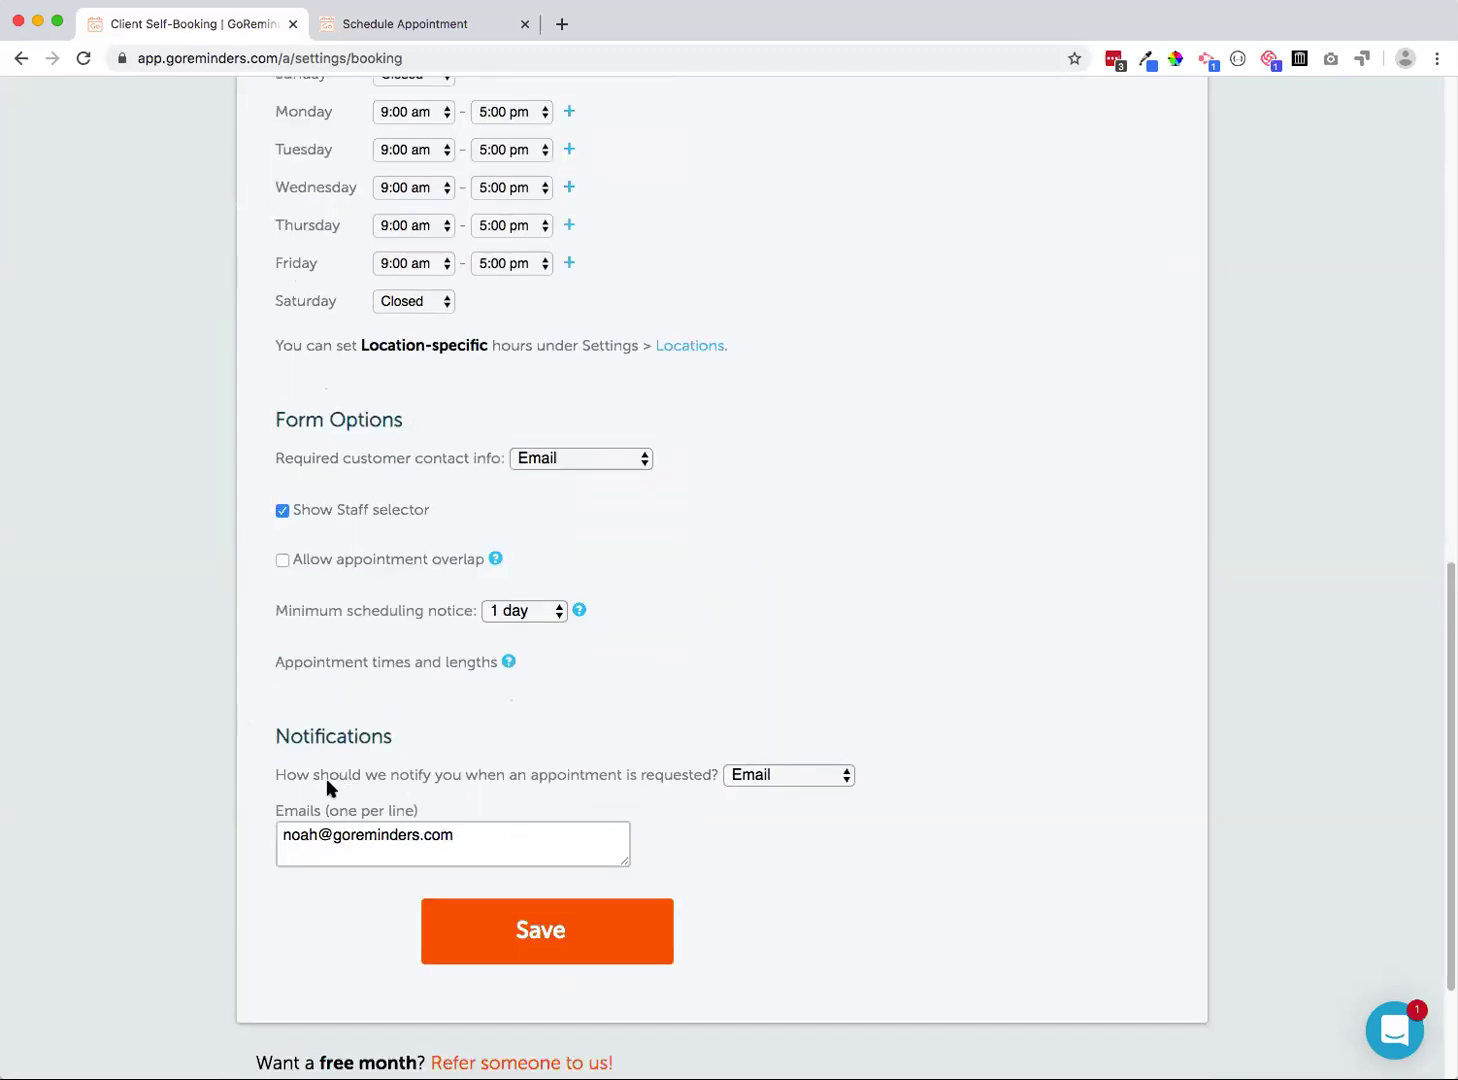
scroll(280, 700, up, 10)
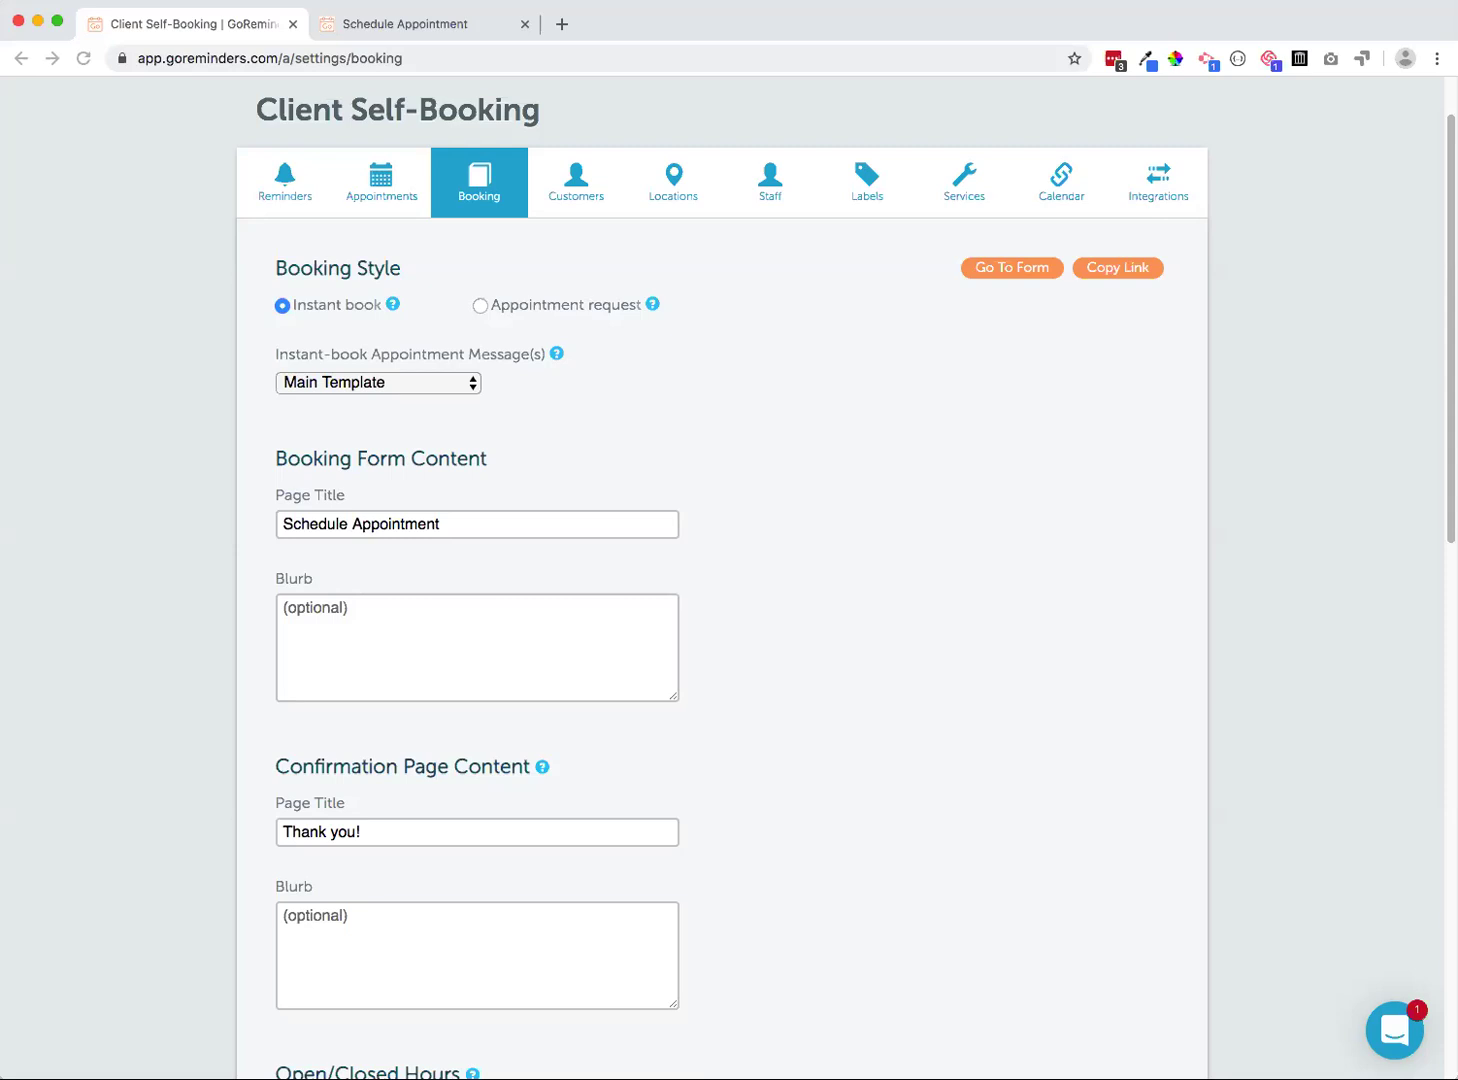
scroll(481, 279, up, 2)
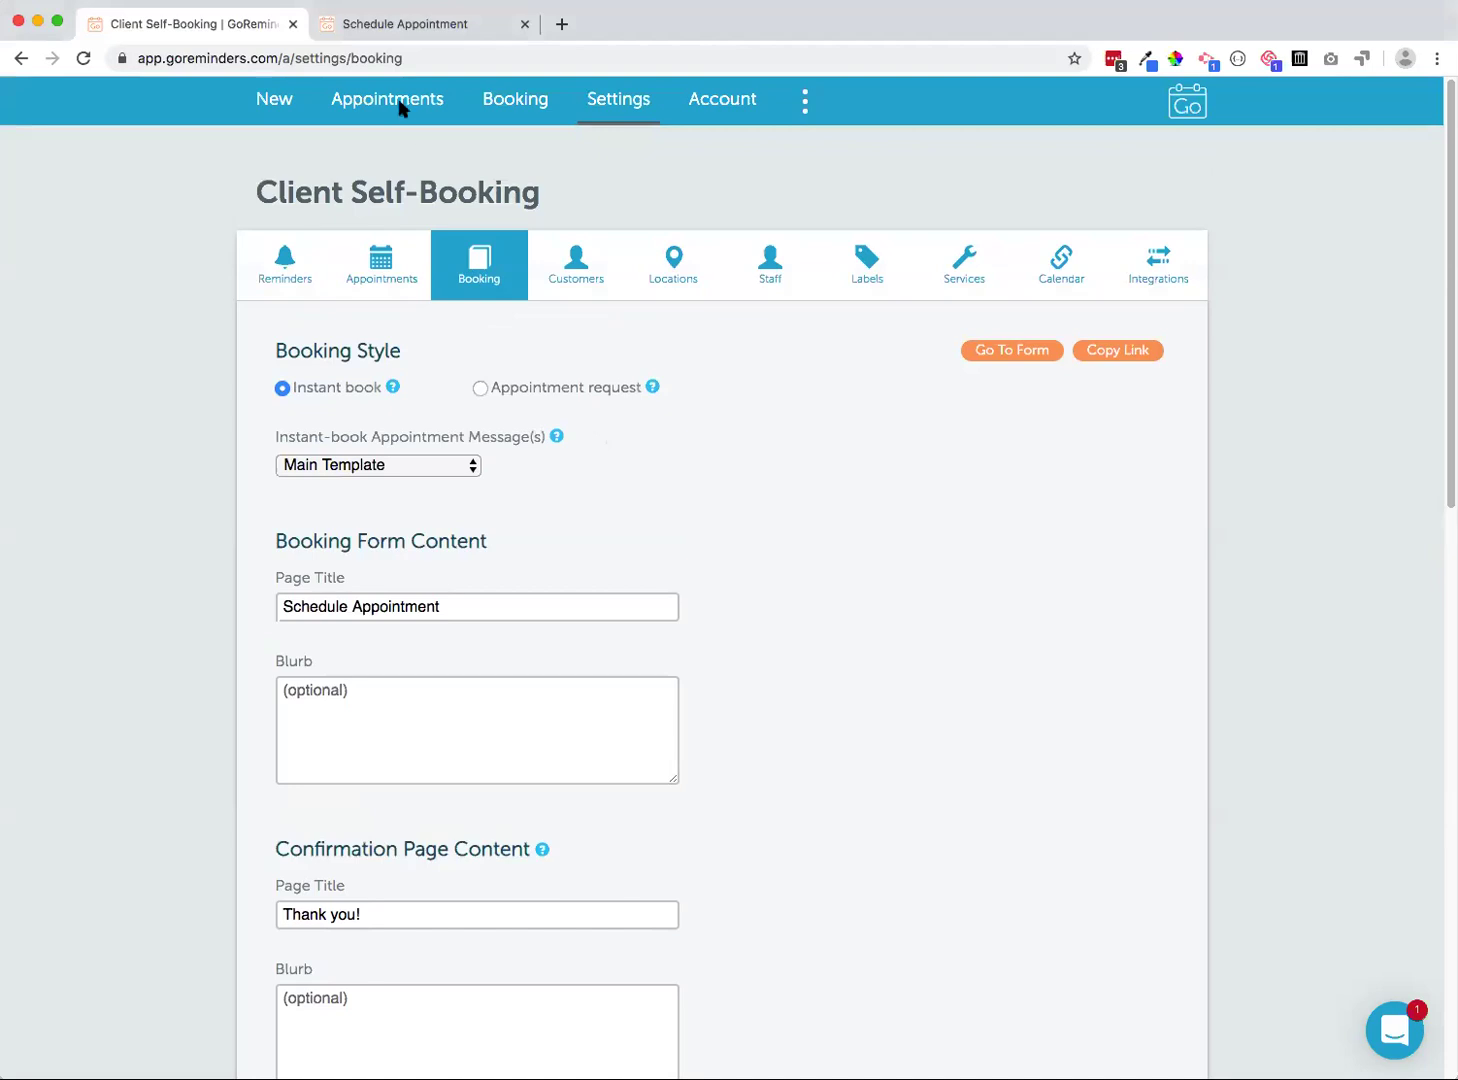
click(394, 124)
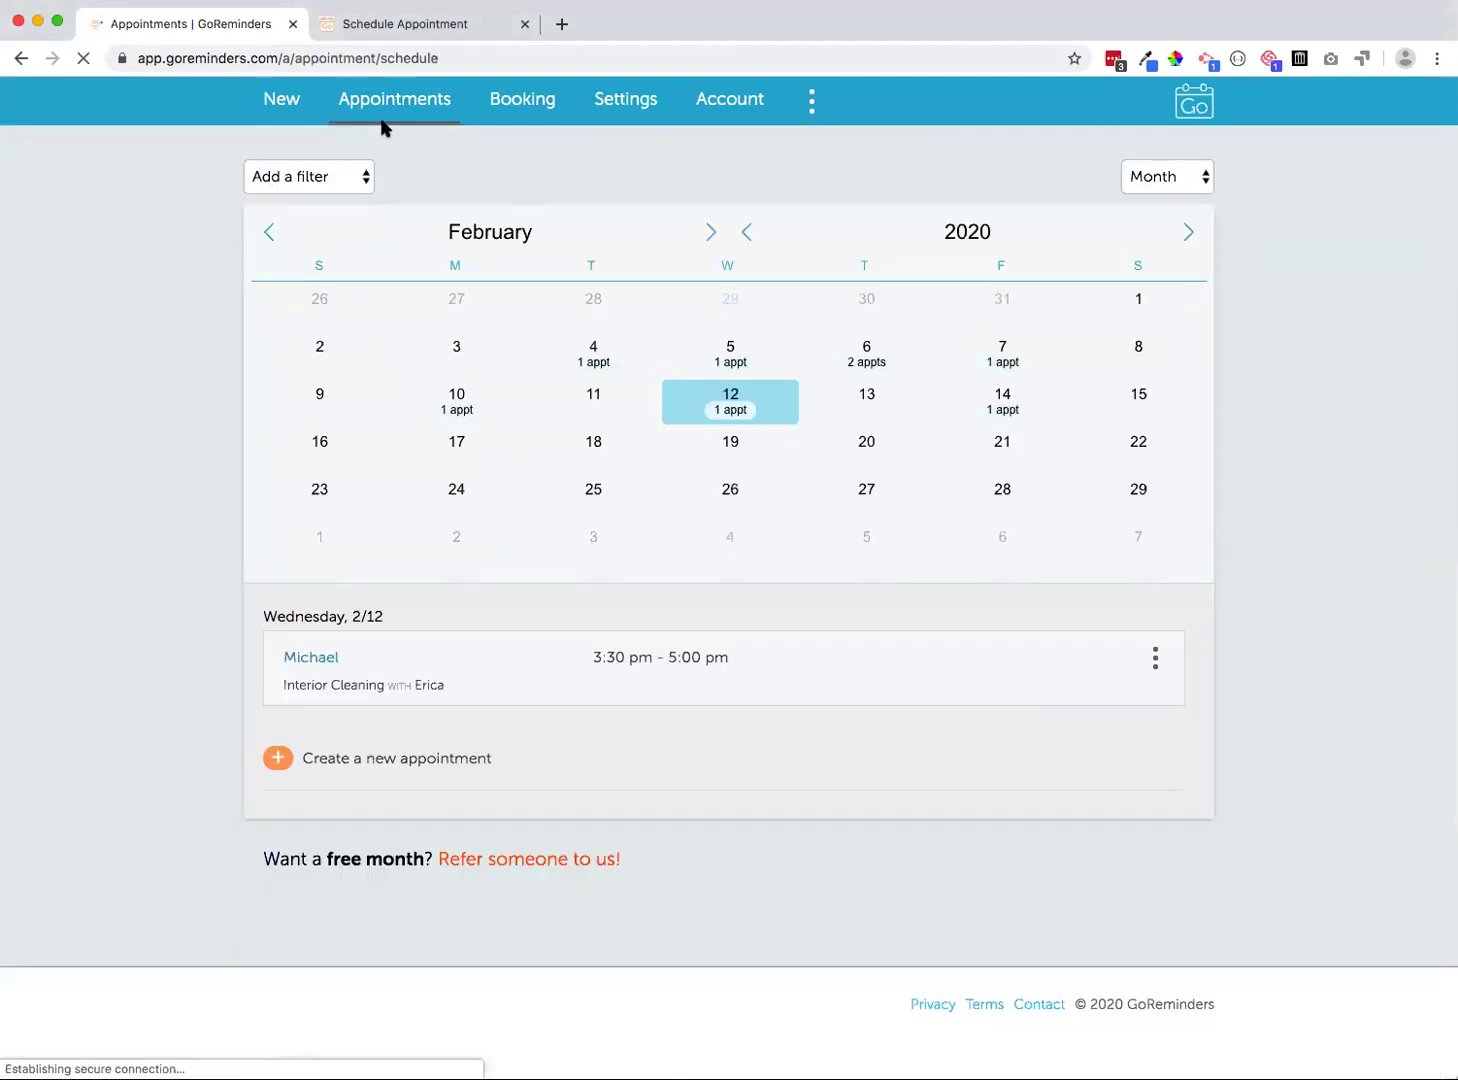
Add a new staff member by name in Staff settings, save, and return to Appointments
click(624, 107)
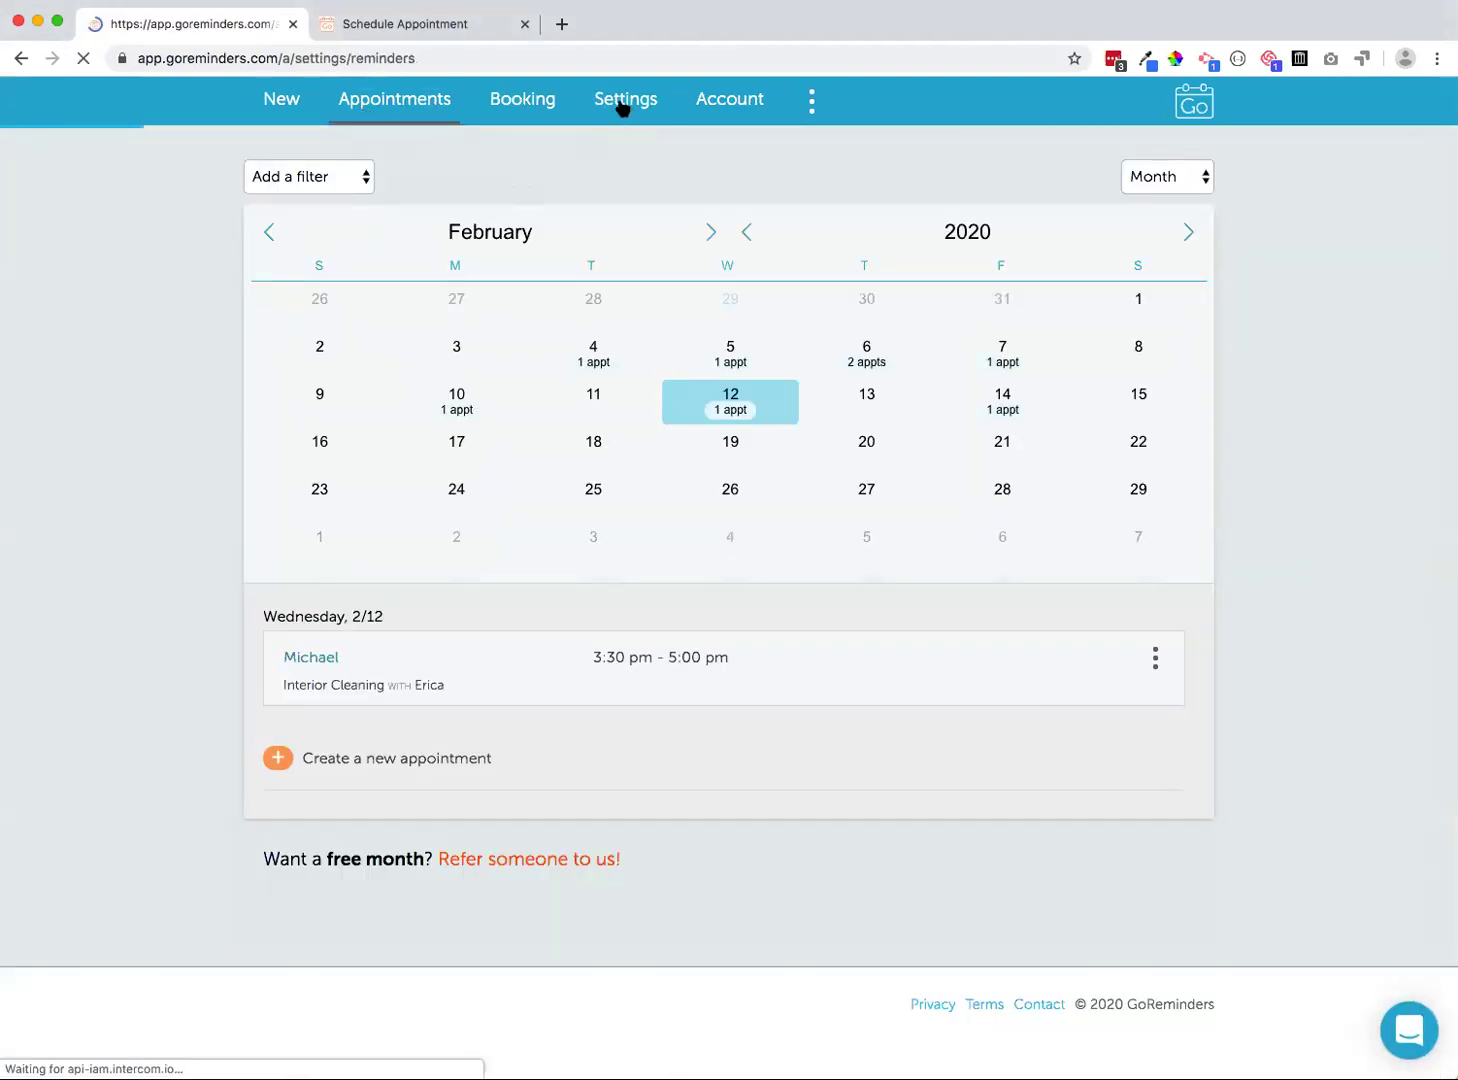
click(768, 283)
click(280, 352)
click(312, 382)
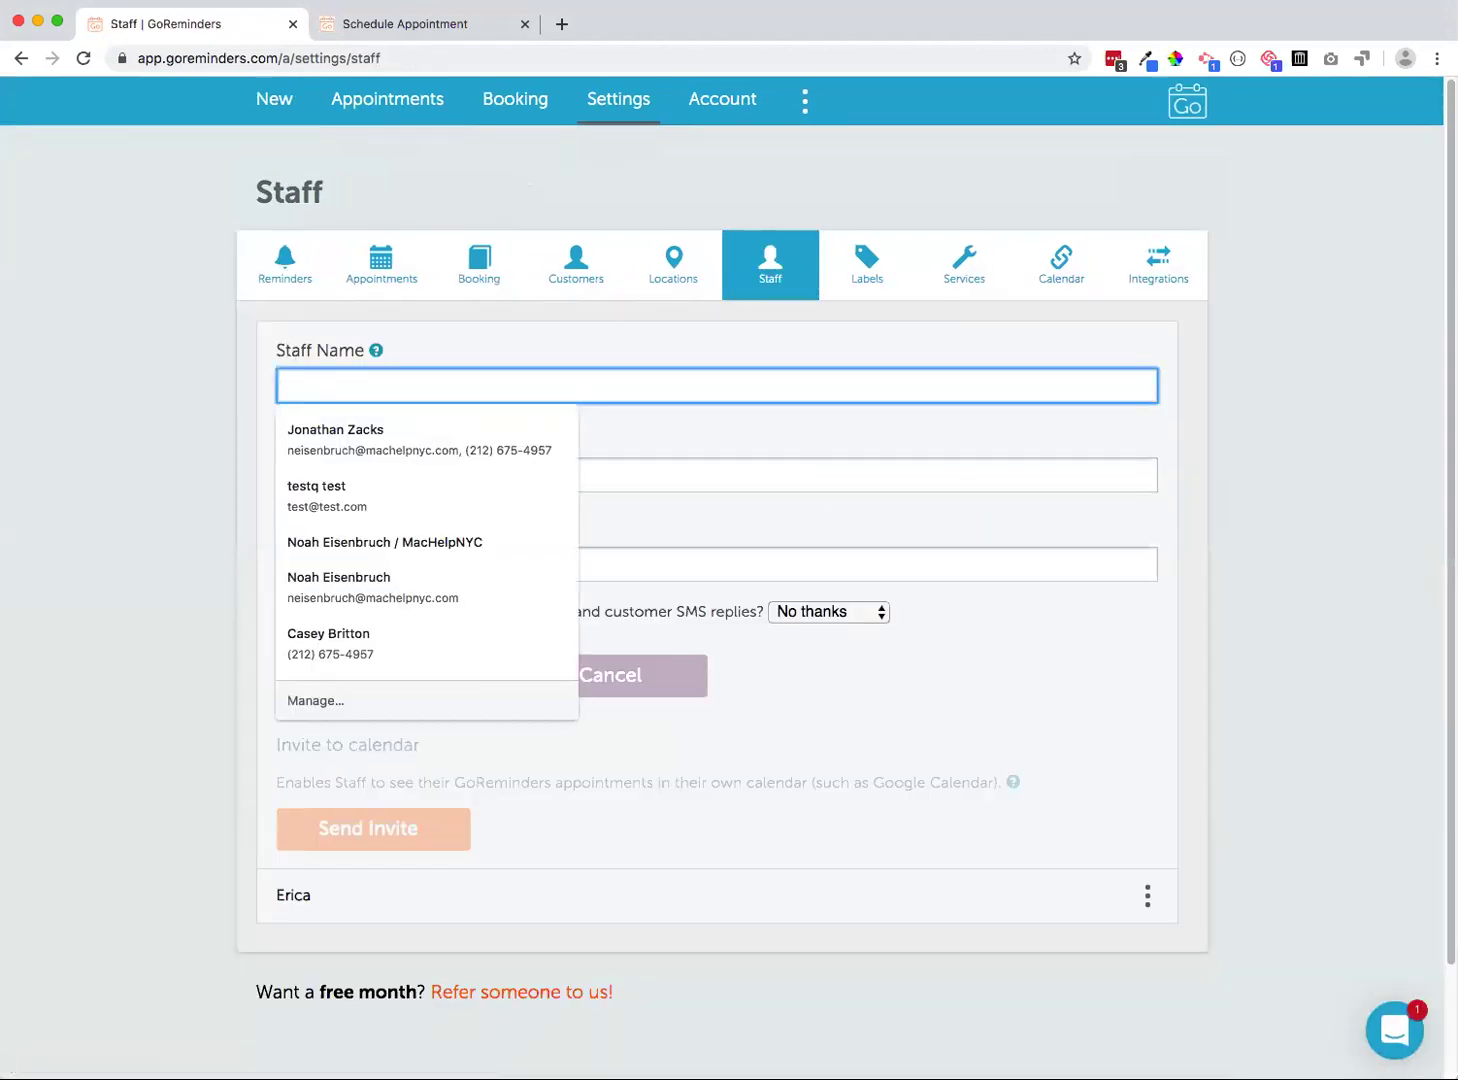
text(Noah)
click(323, 675)
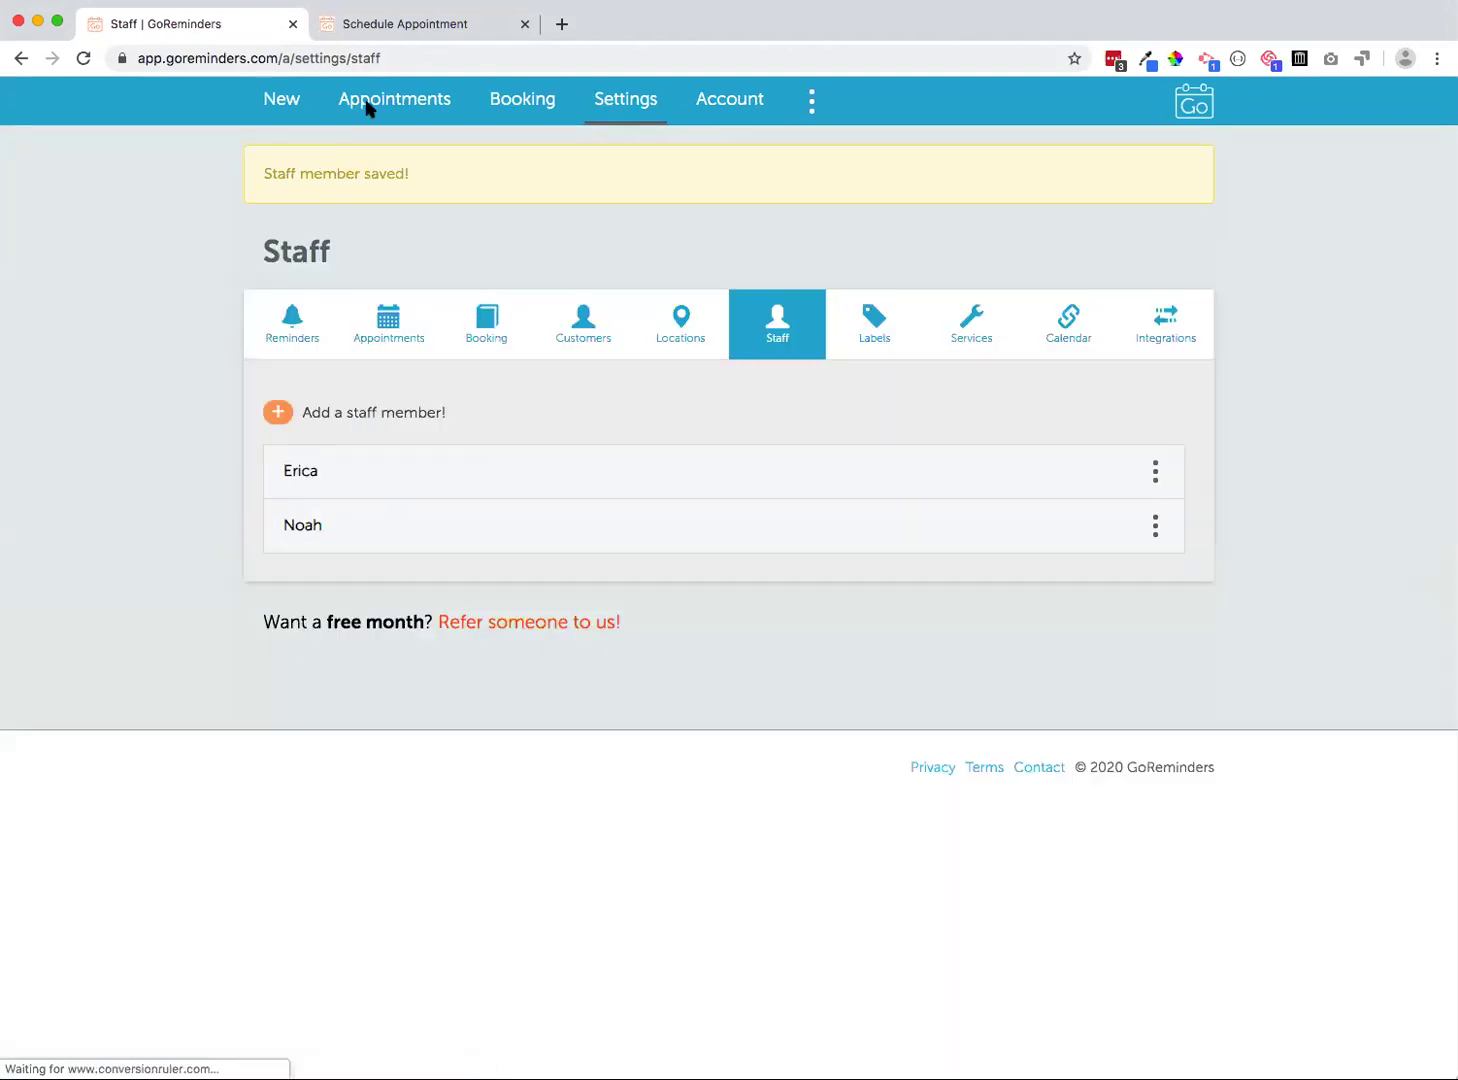
click(368, 101)
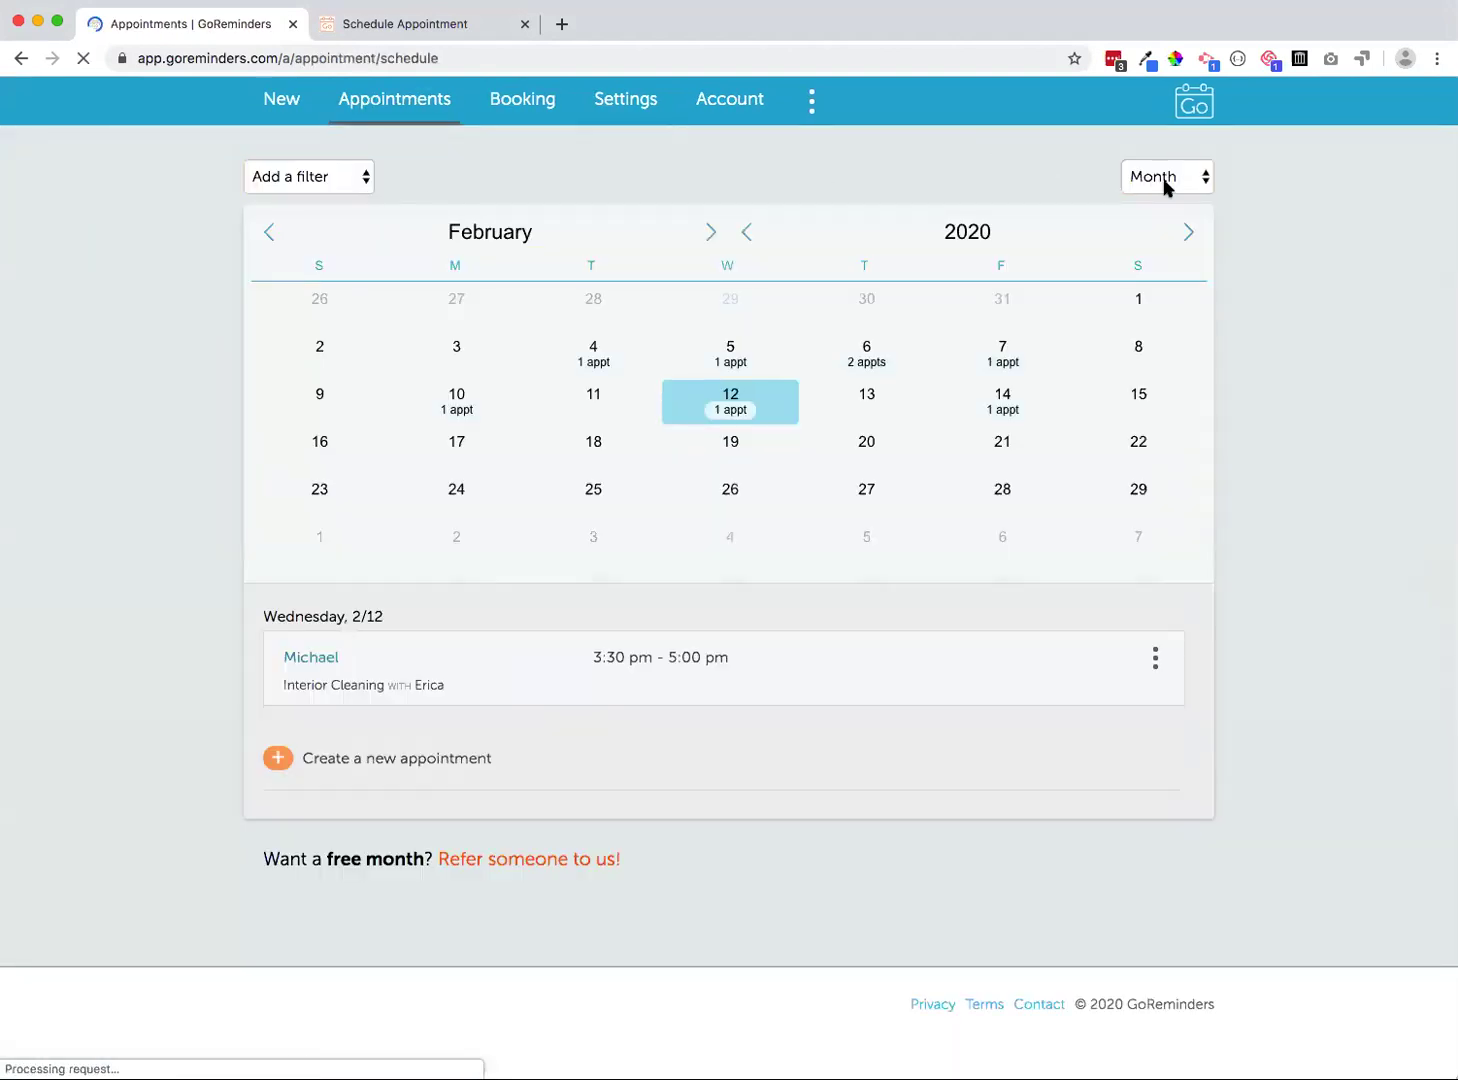
Switch the calendar to the agenda list and add a staff member filter
click(1164, 177)
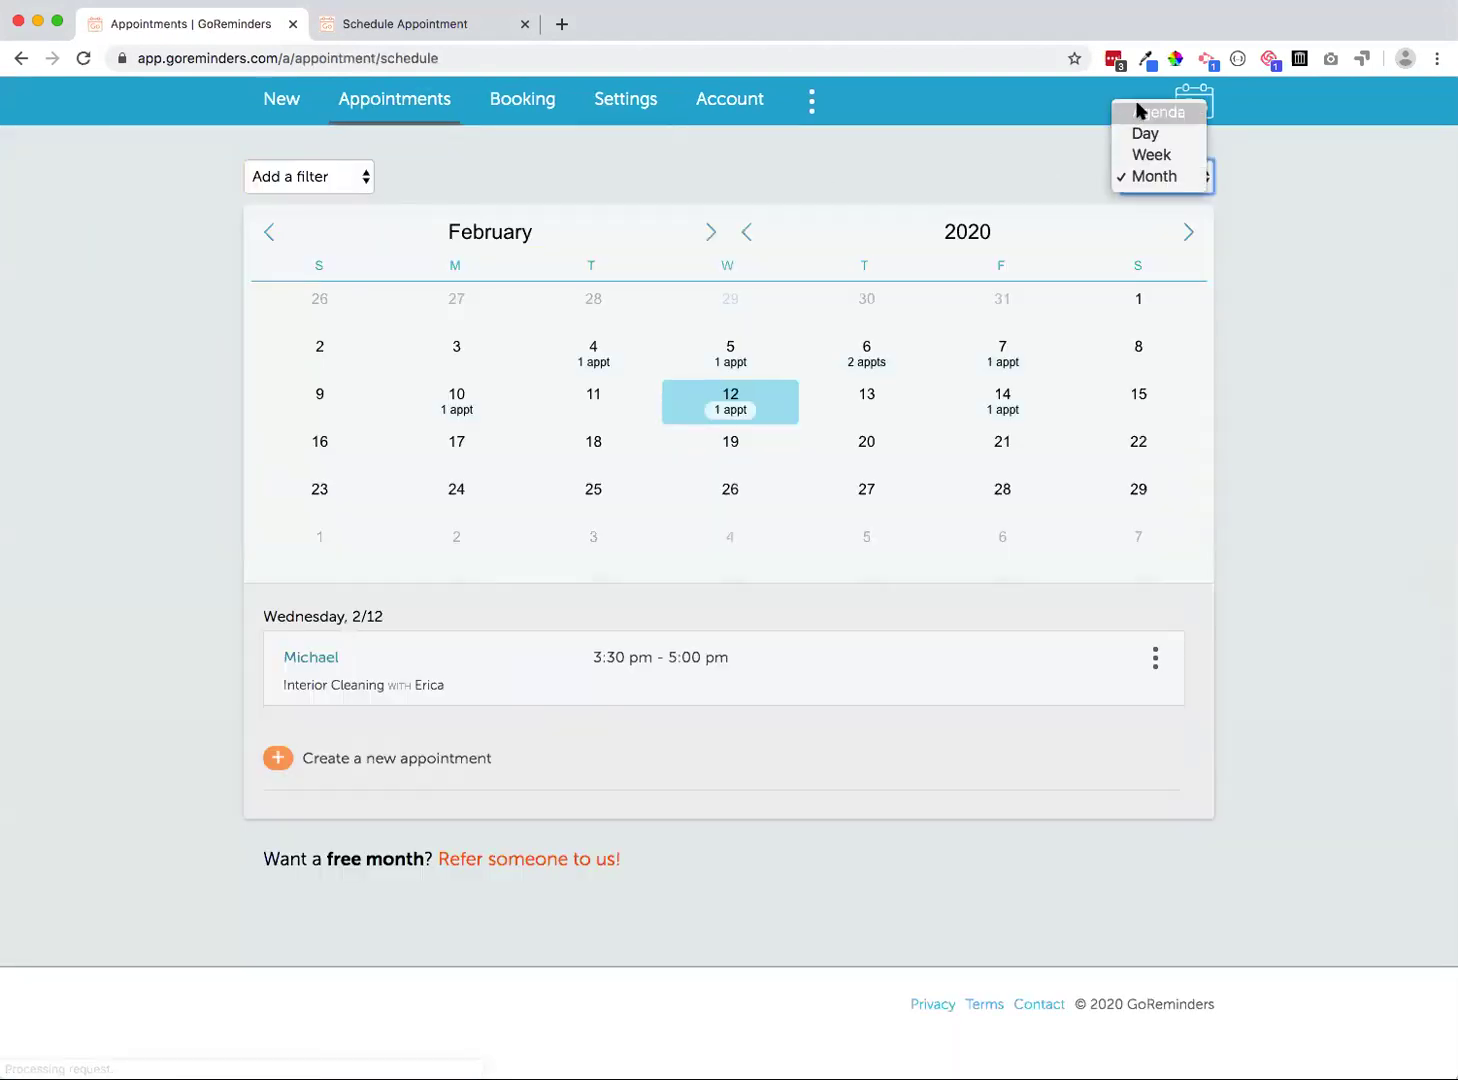
click(1140, 112)
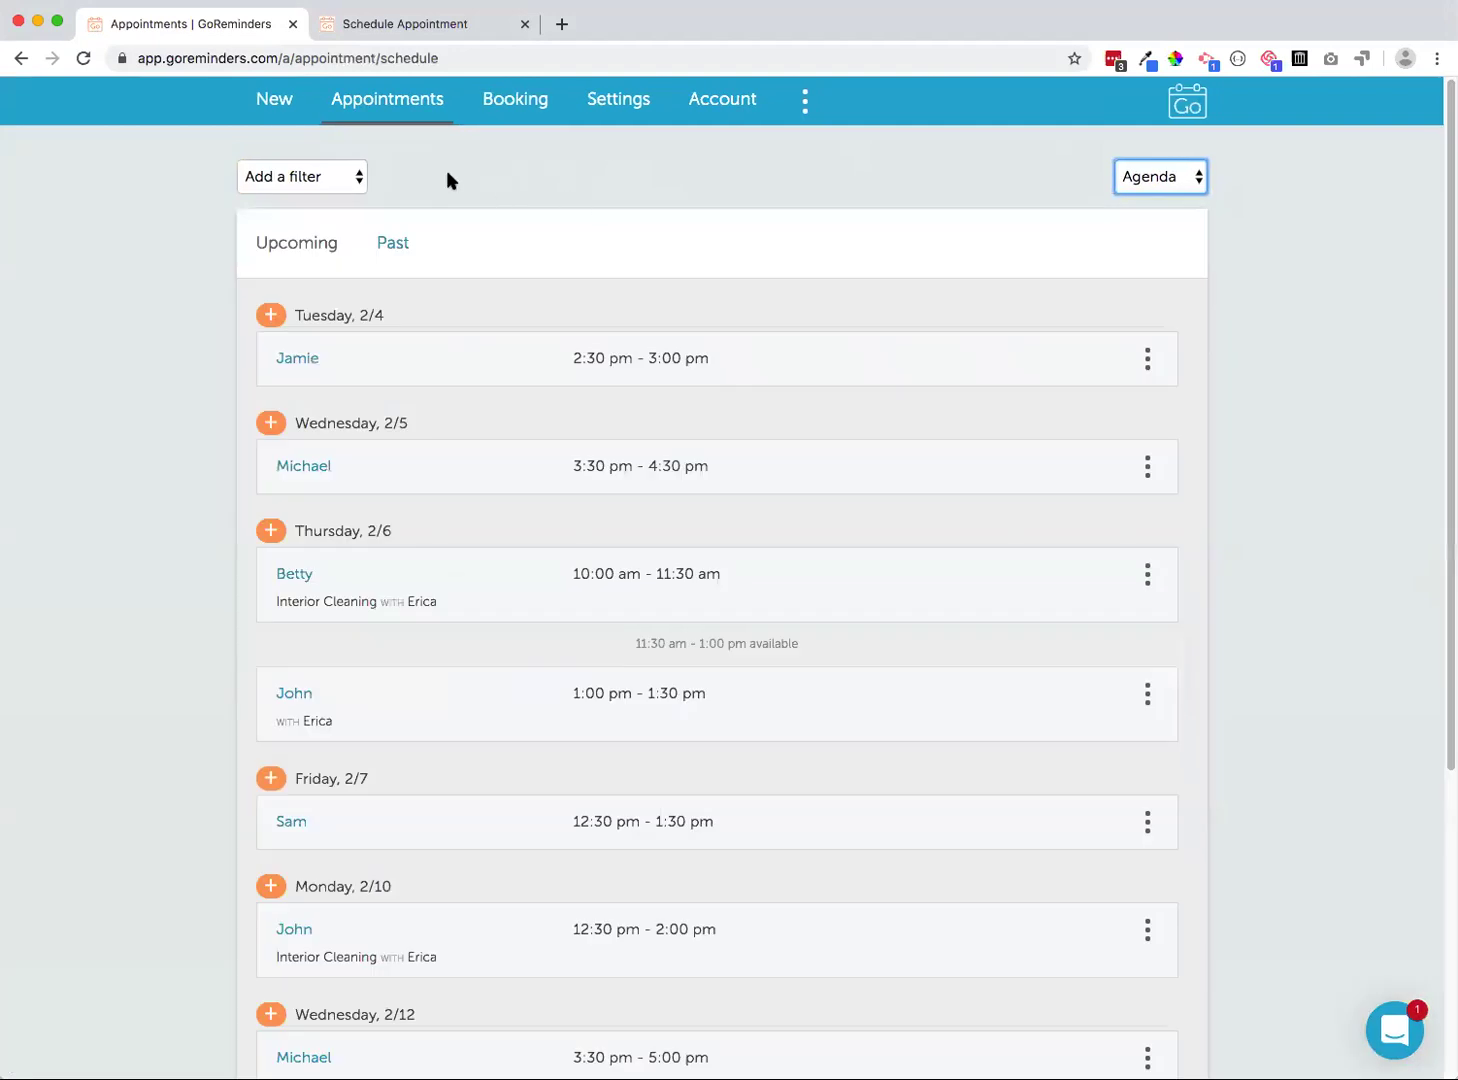
click(295, 179)
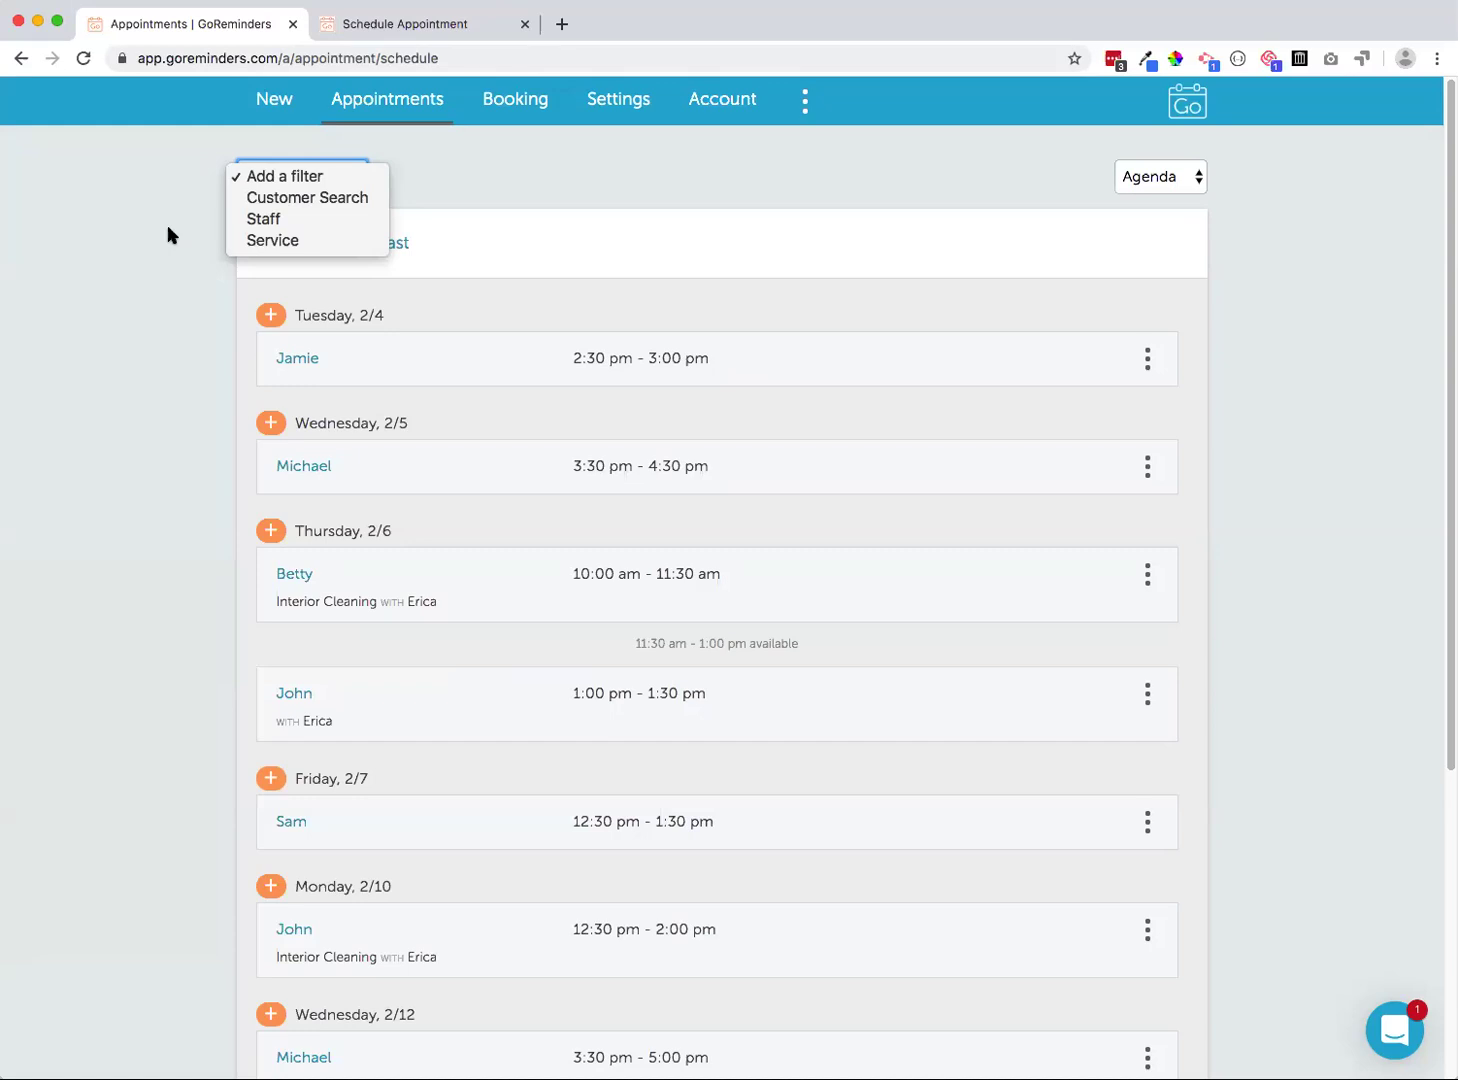
click(132, 152)
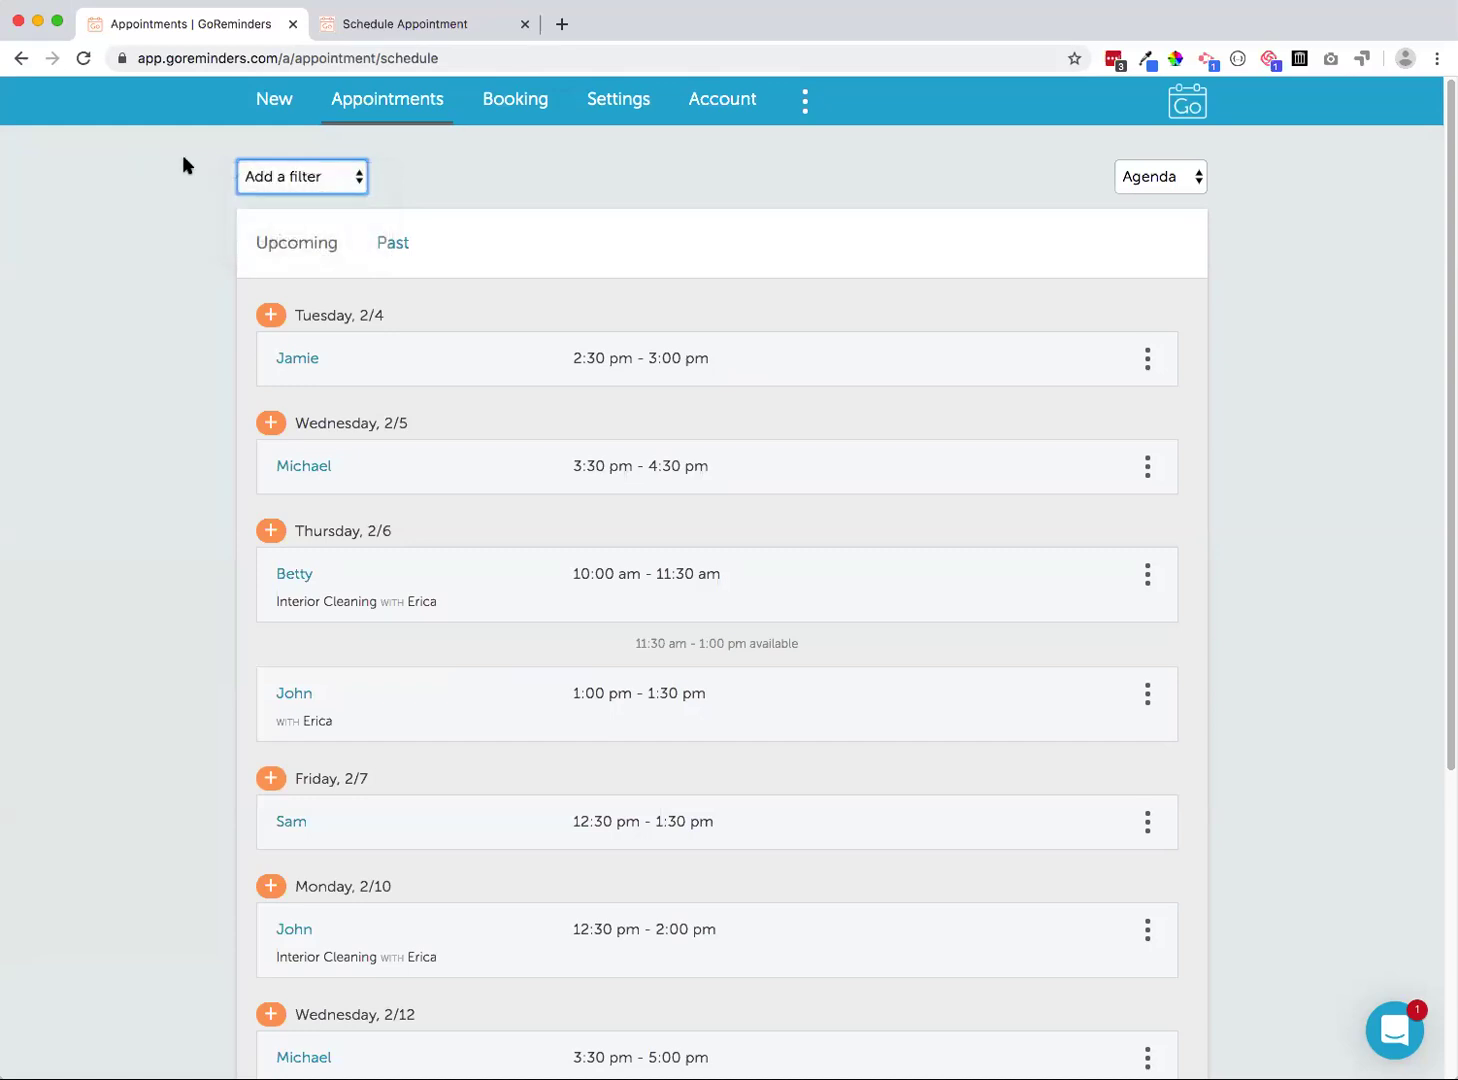
click(250, 179)
click(223, 218)
Filter the agenda by each staff member in turn, then clear the staff filter
click(348, 174)
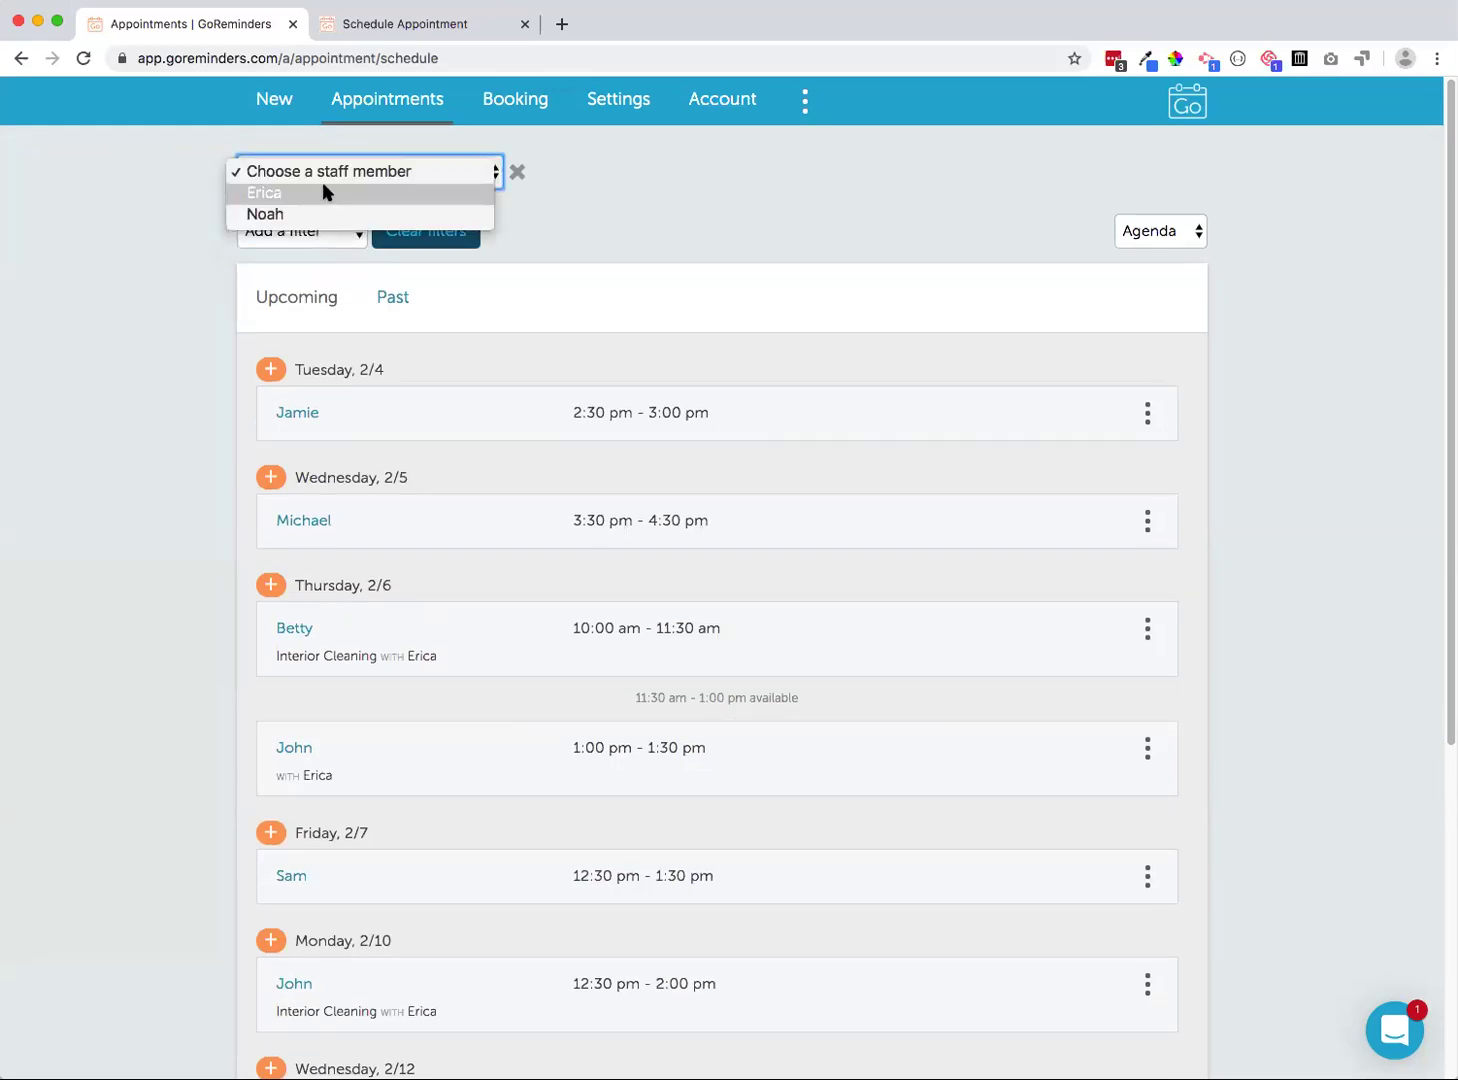
click(325, 194)
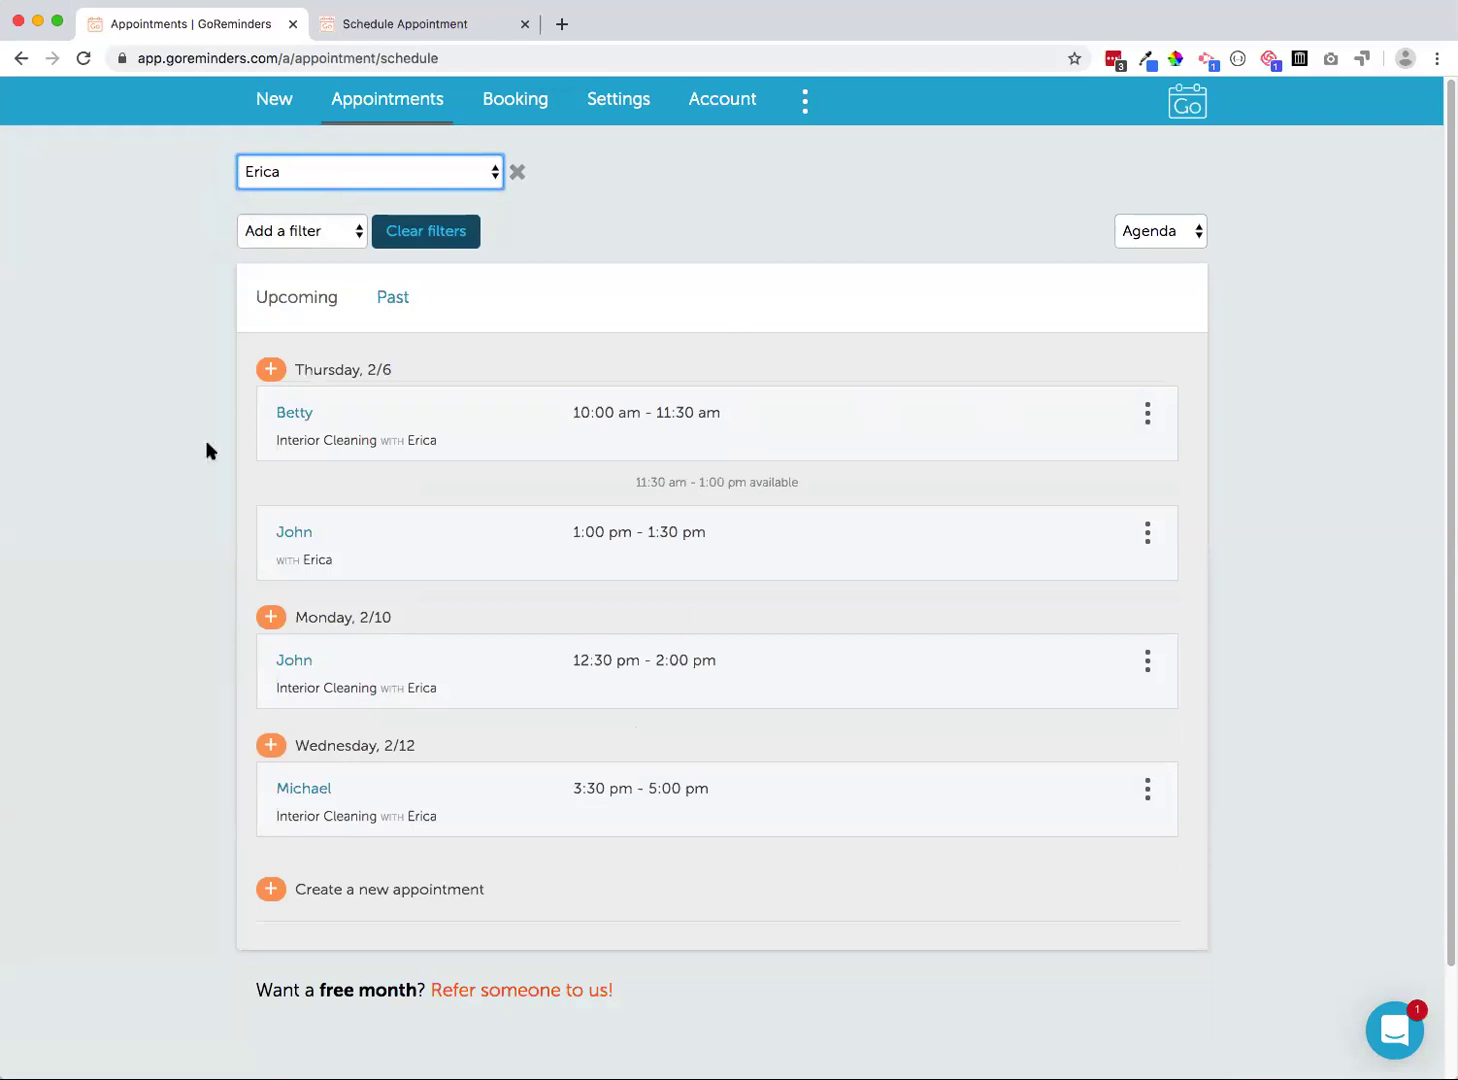
click(296, 178)
click(296, 194)
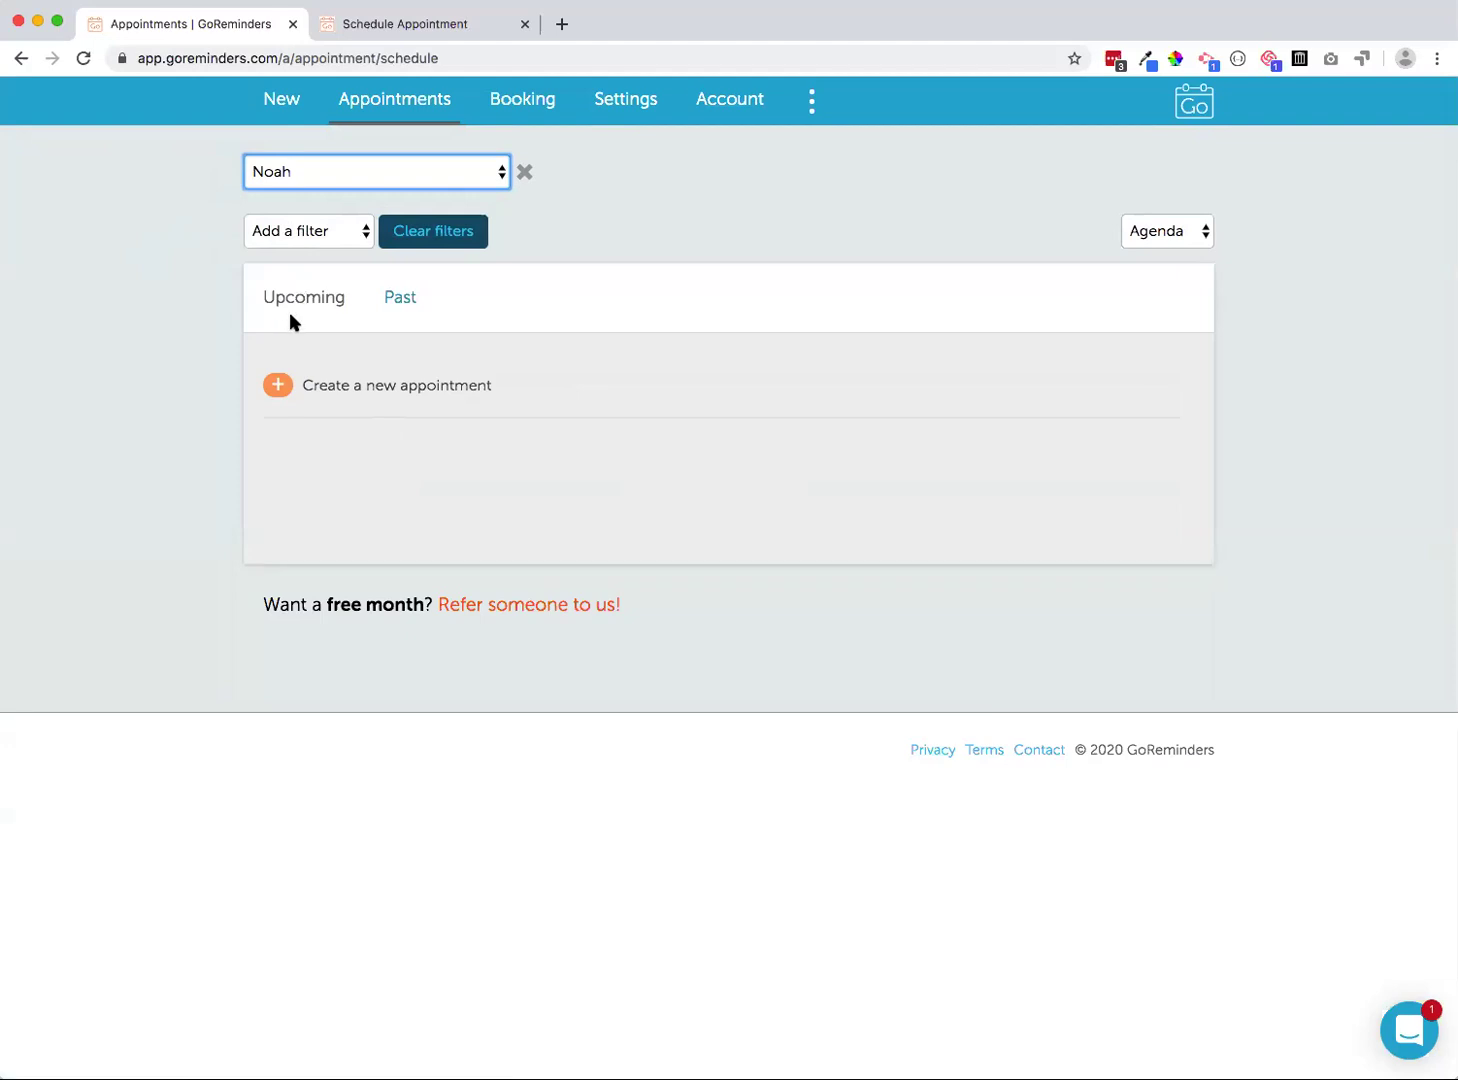
click(309, 185)
click(302, 153)
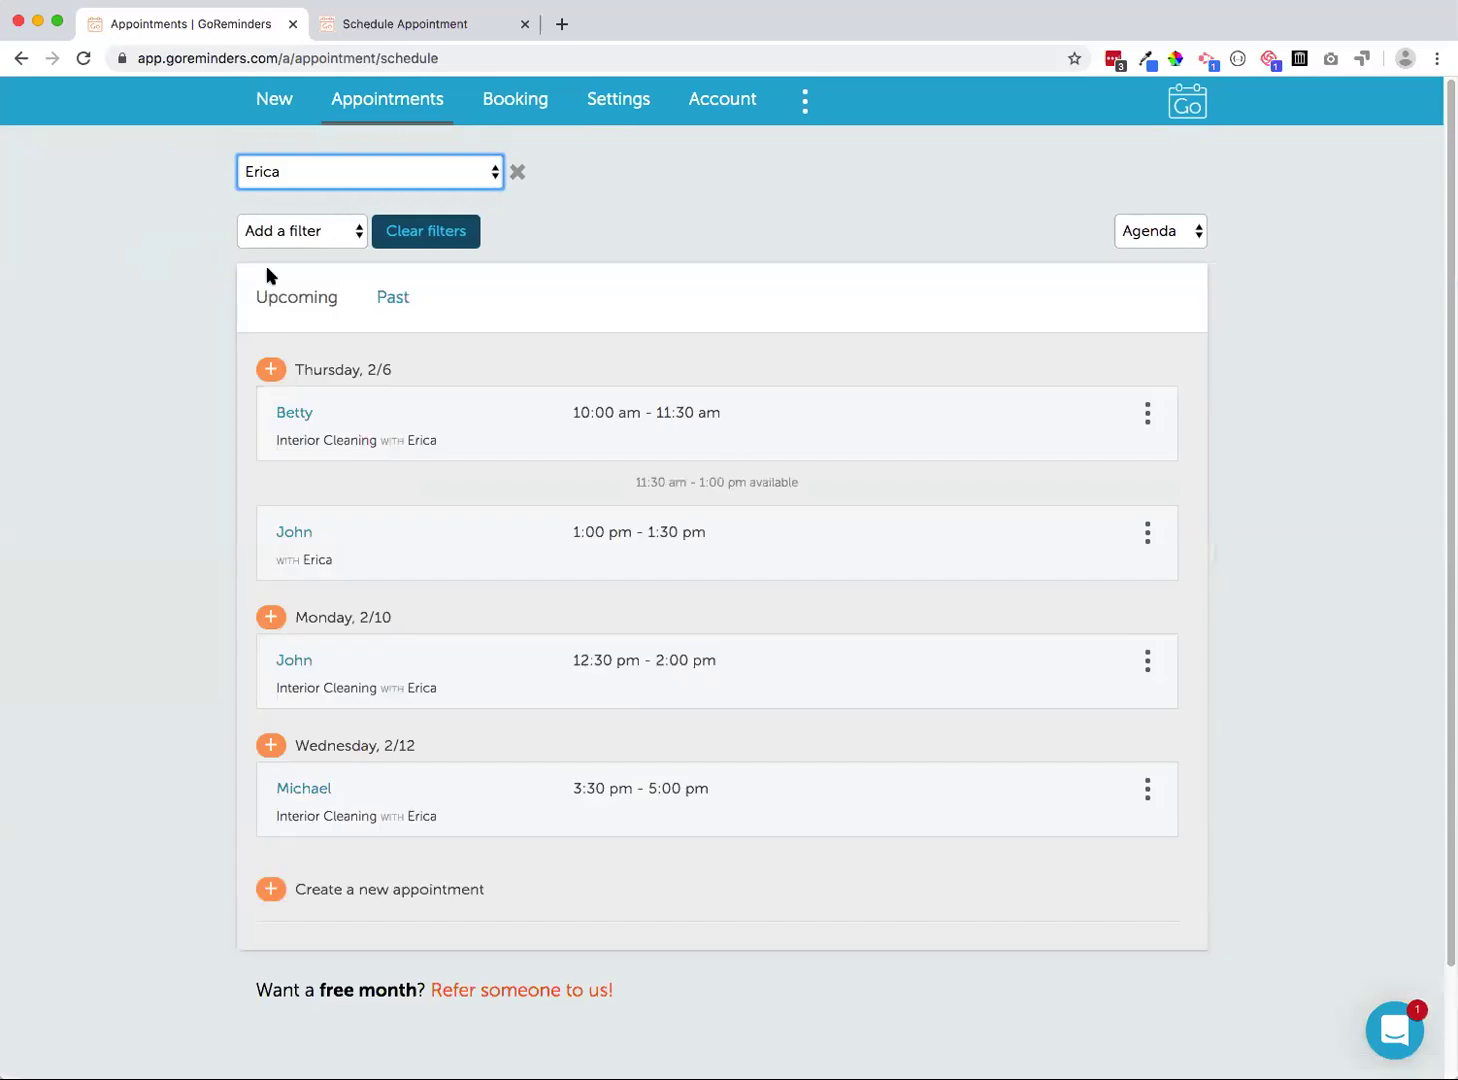
click(252, 303)
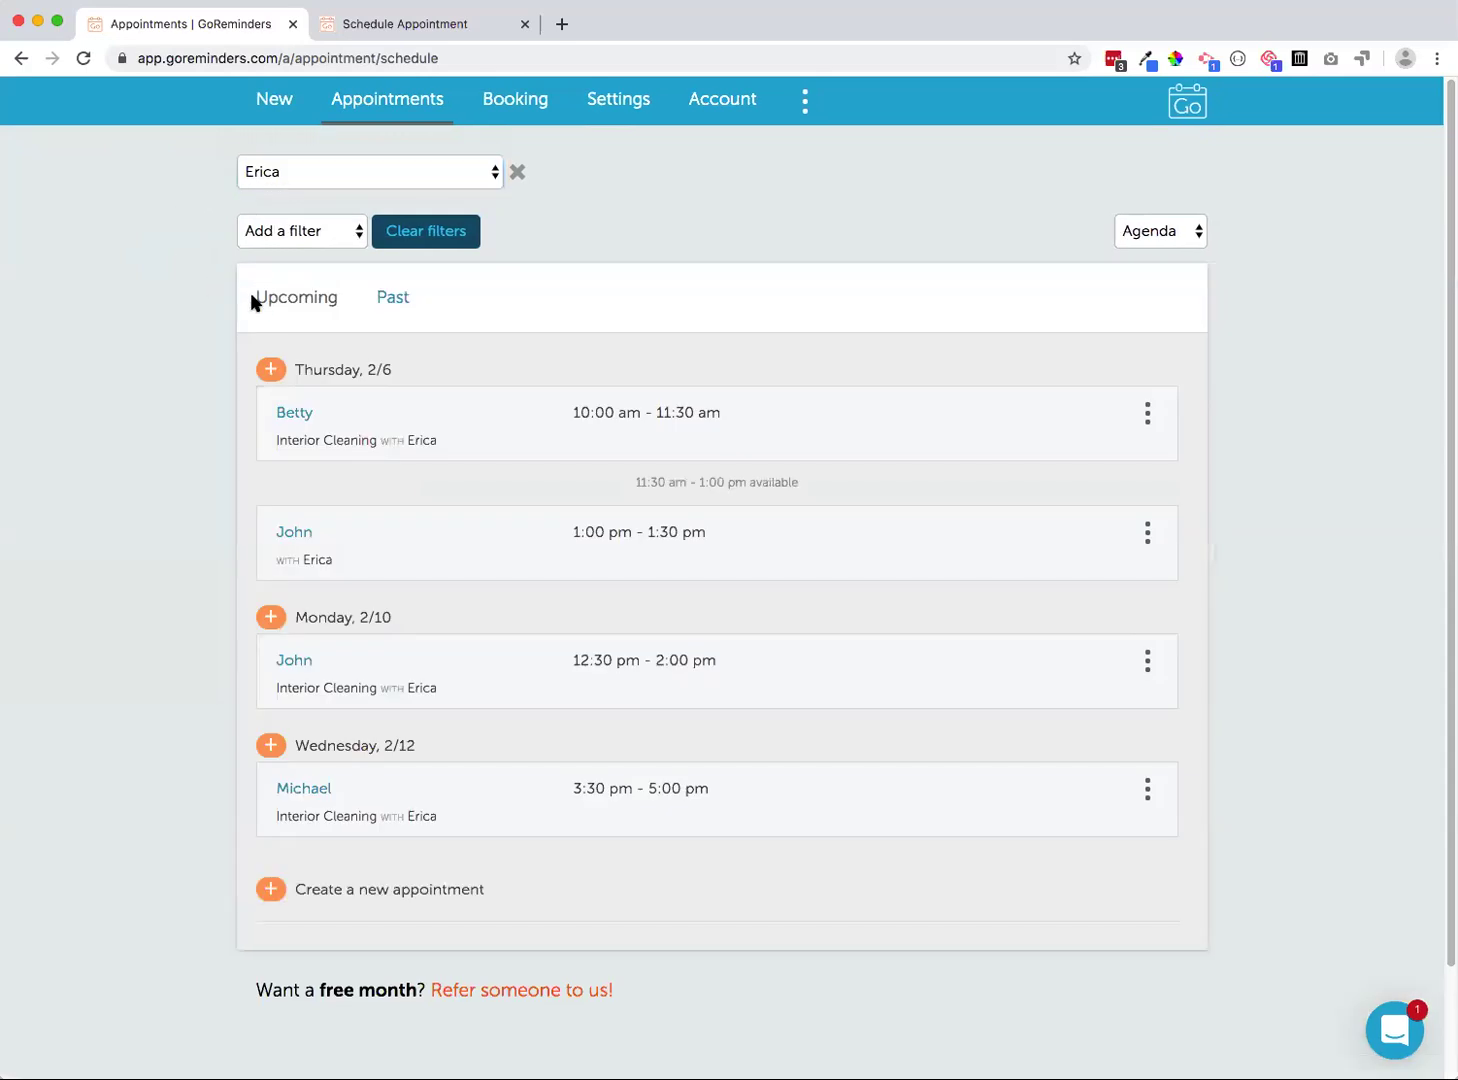
click(518, 178)
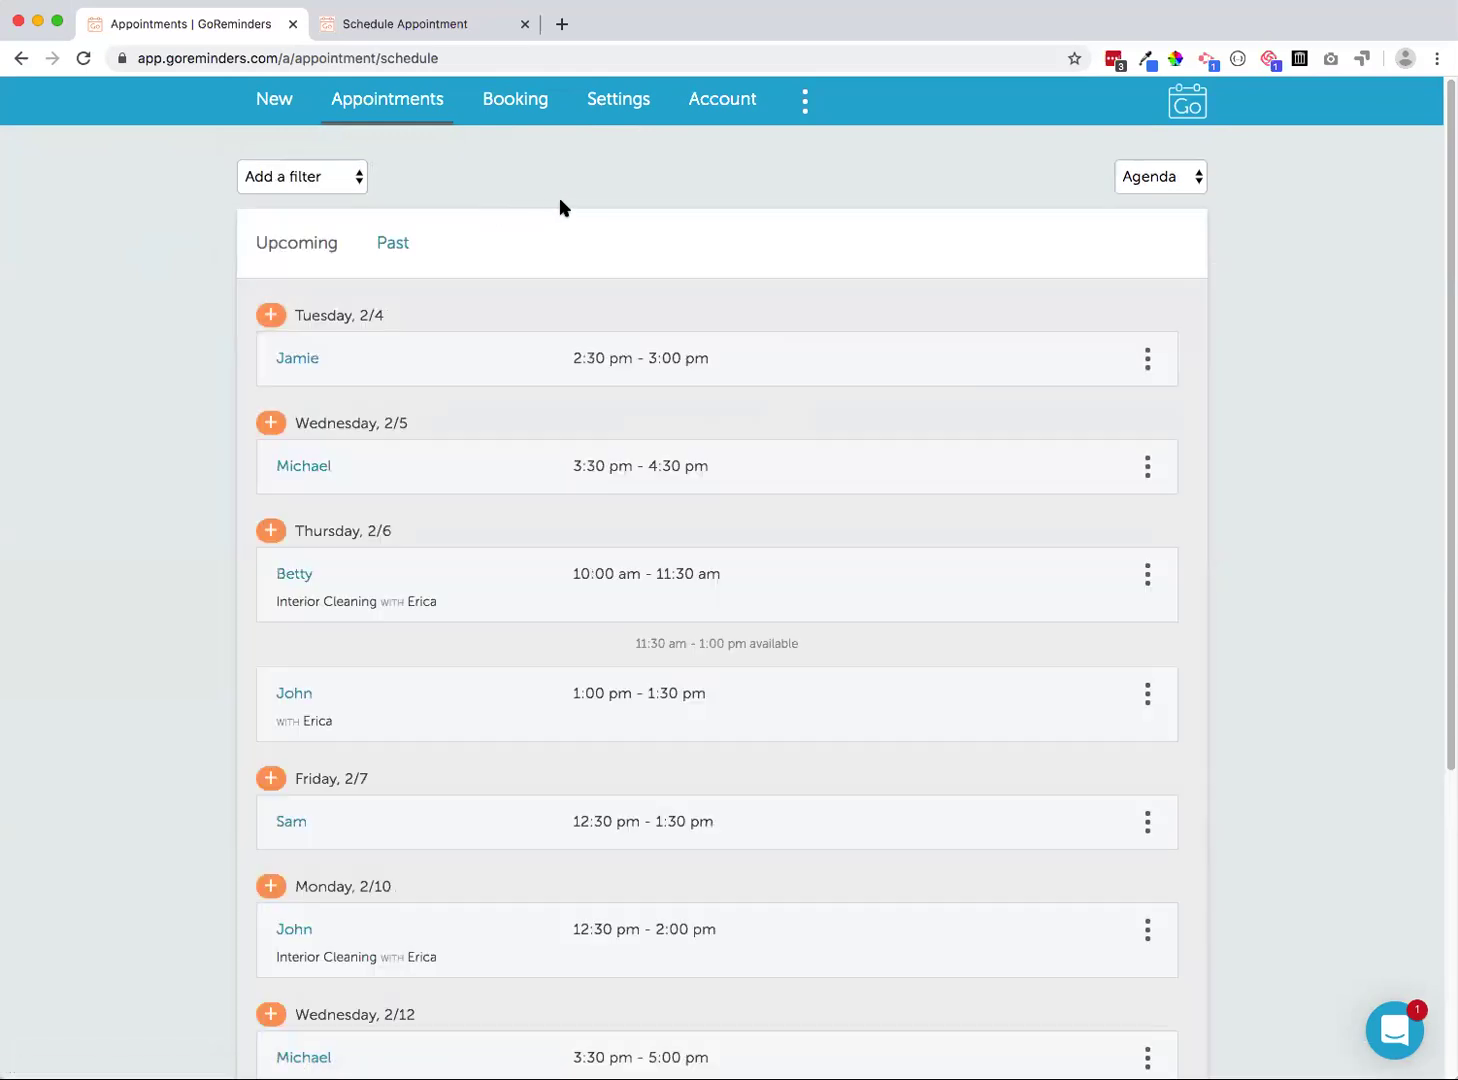
scroll(651, 257, down, 3)
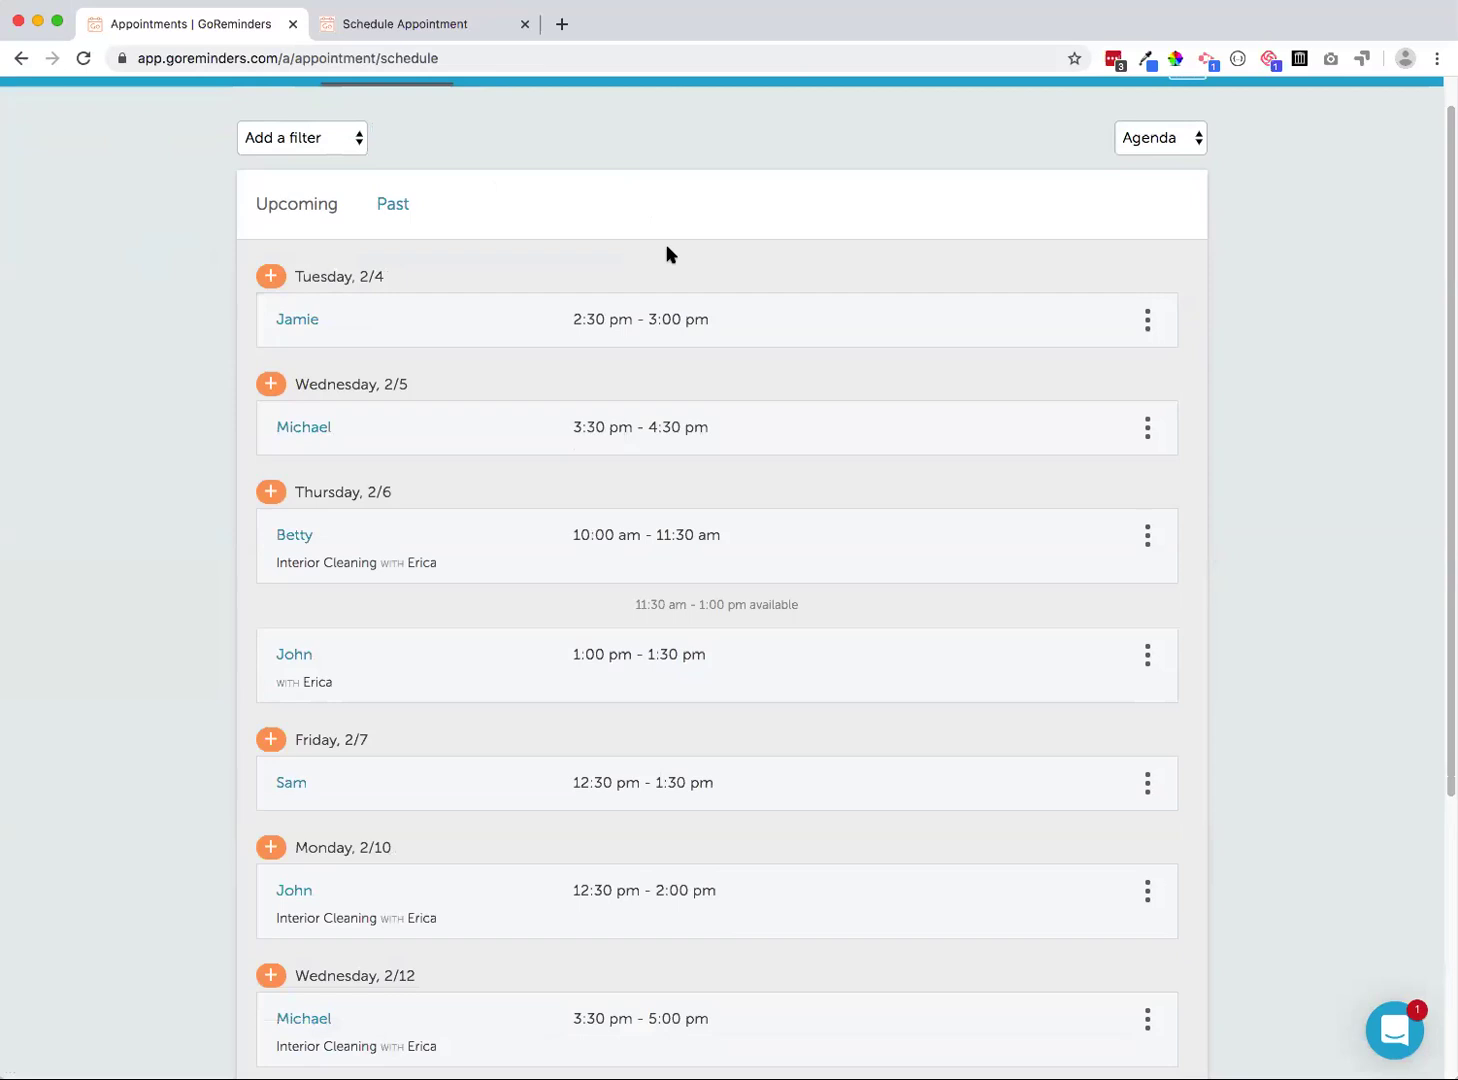
scroll(663, 245, up, 3)
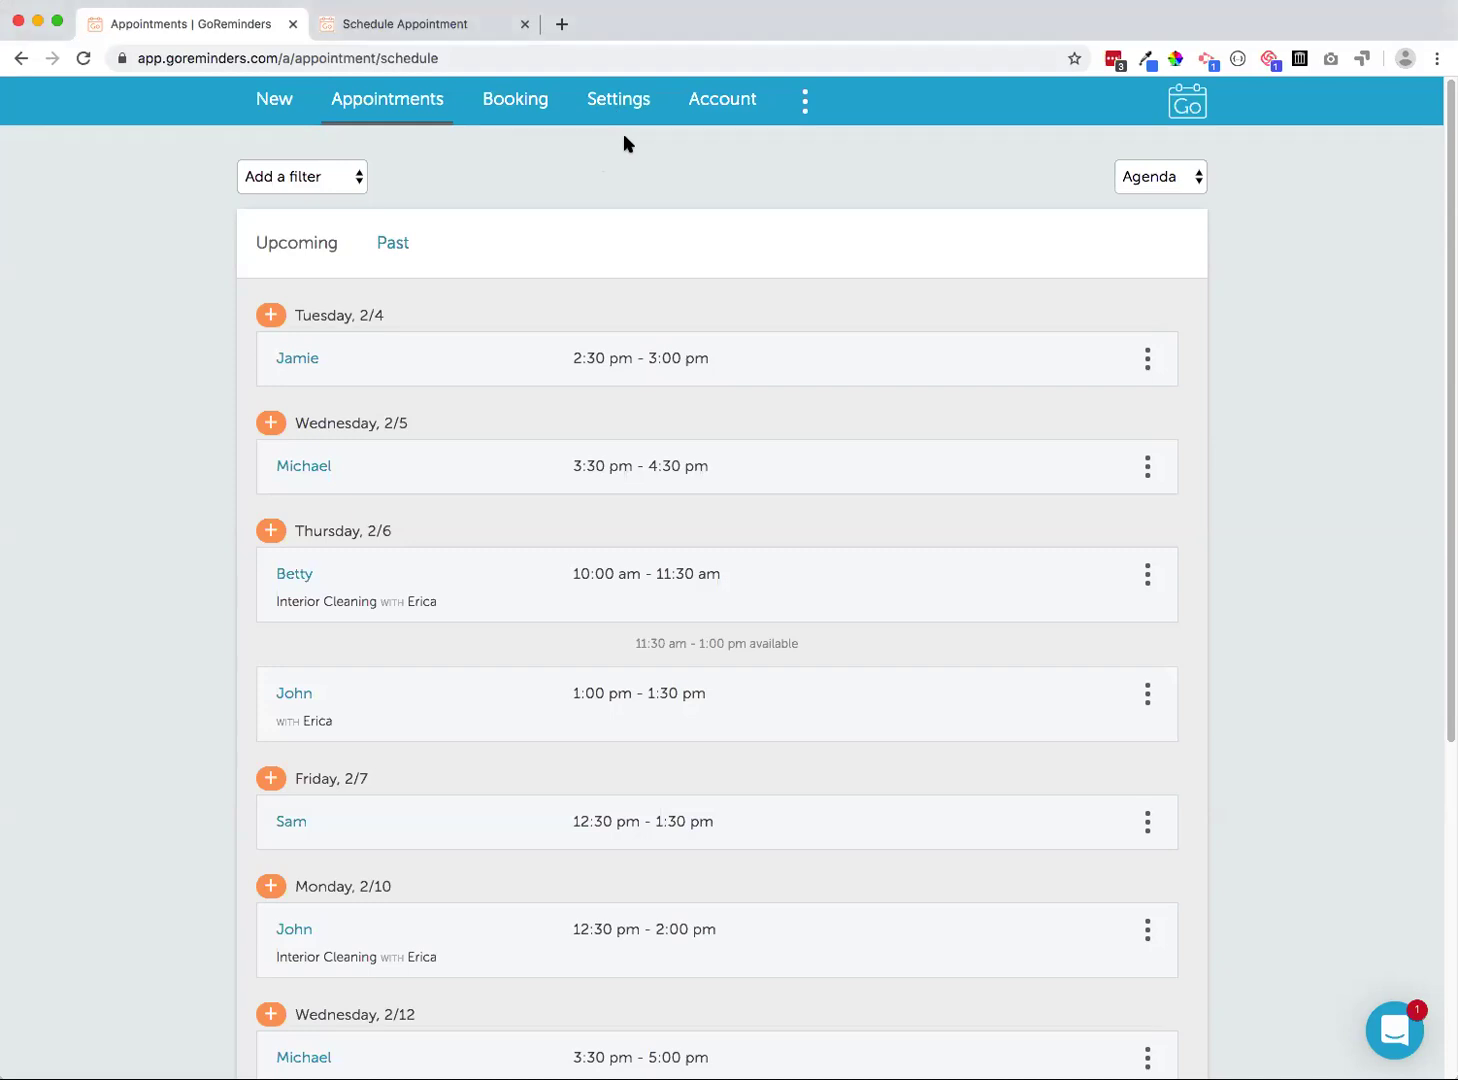
Open the staff list in Settings and start editing the existing staff member's details
click(608, 107)
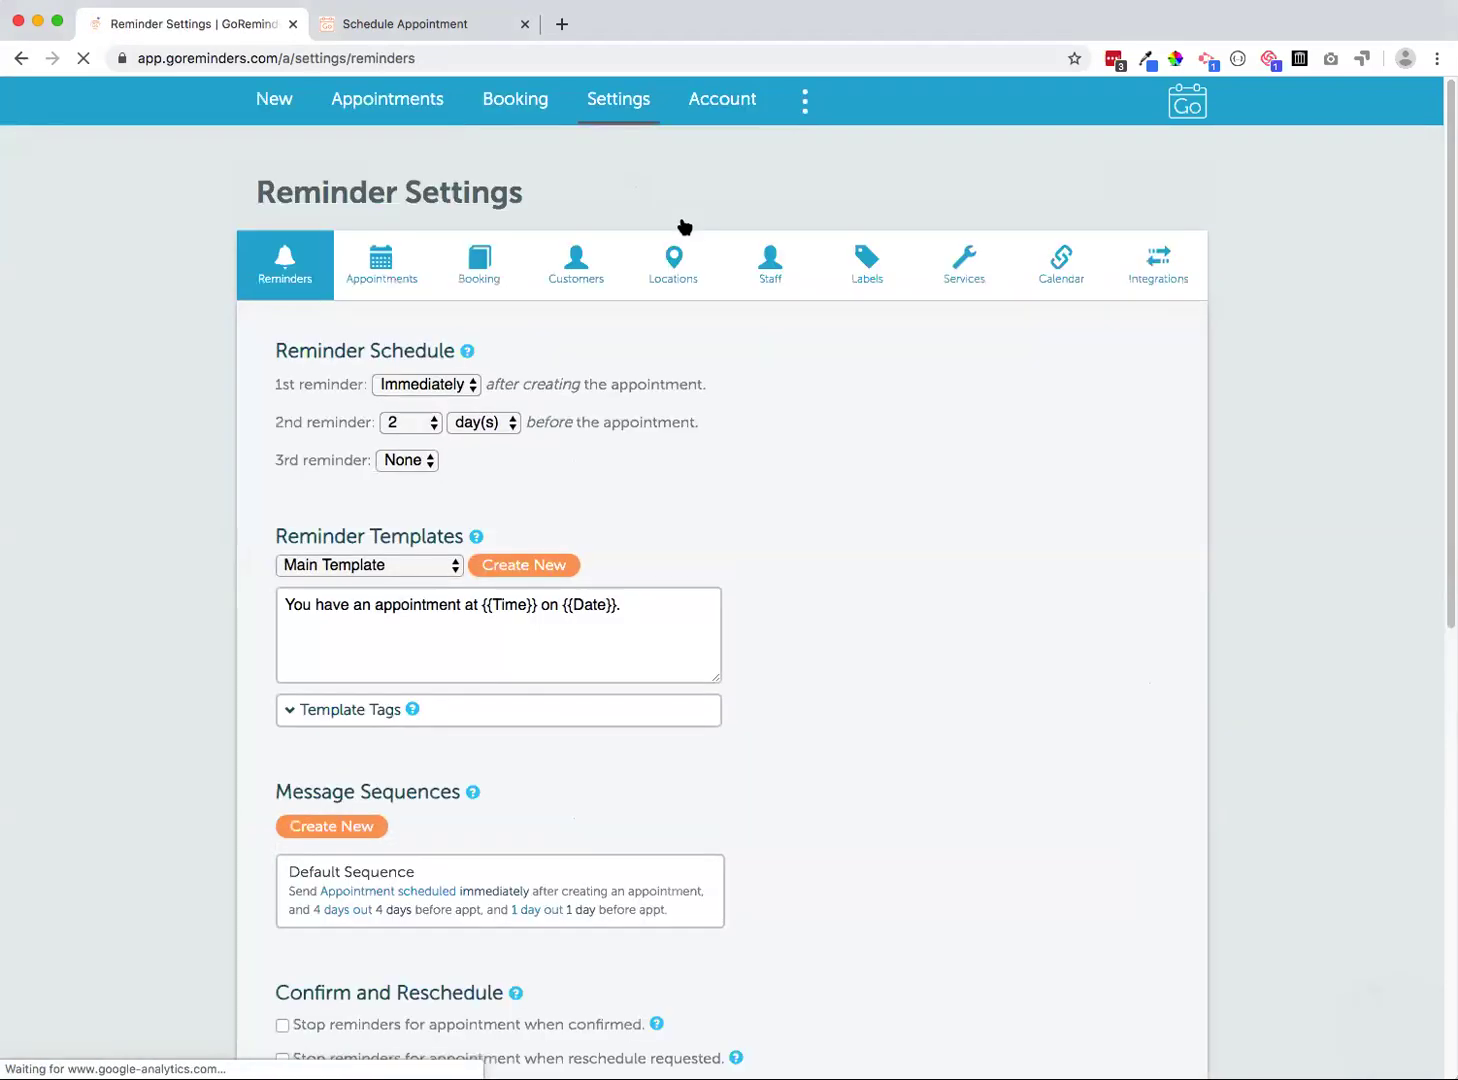
click(1050, 285)
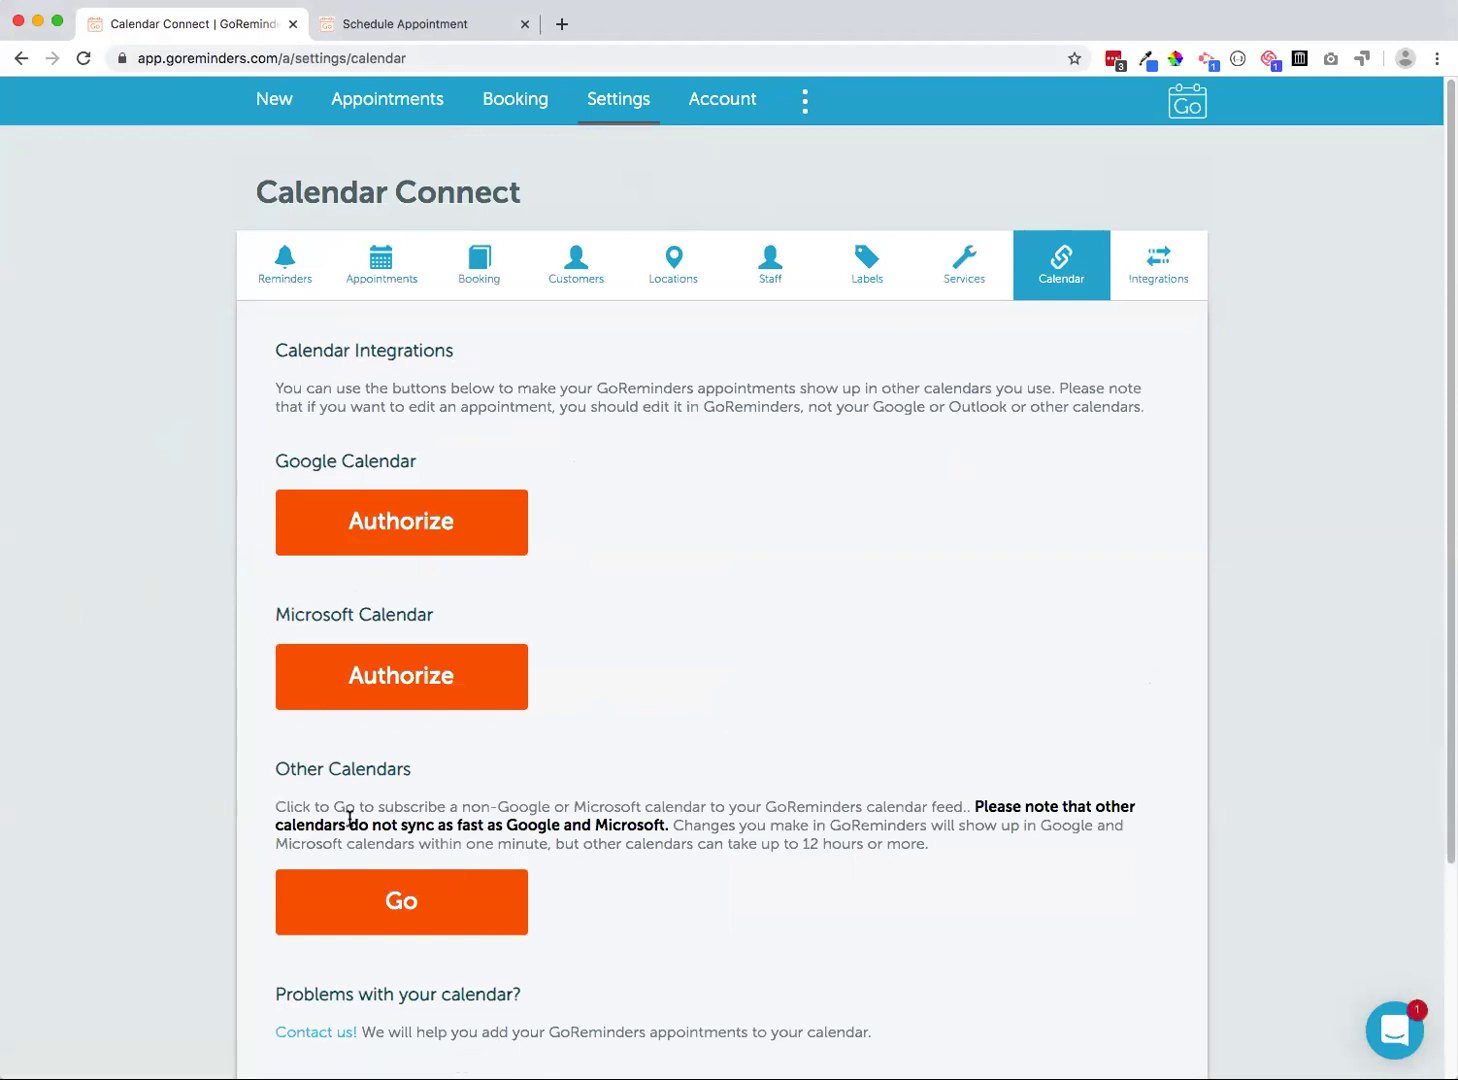
click(768, 268)
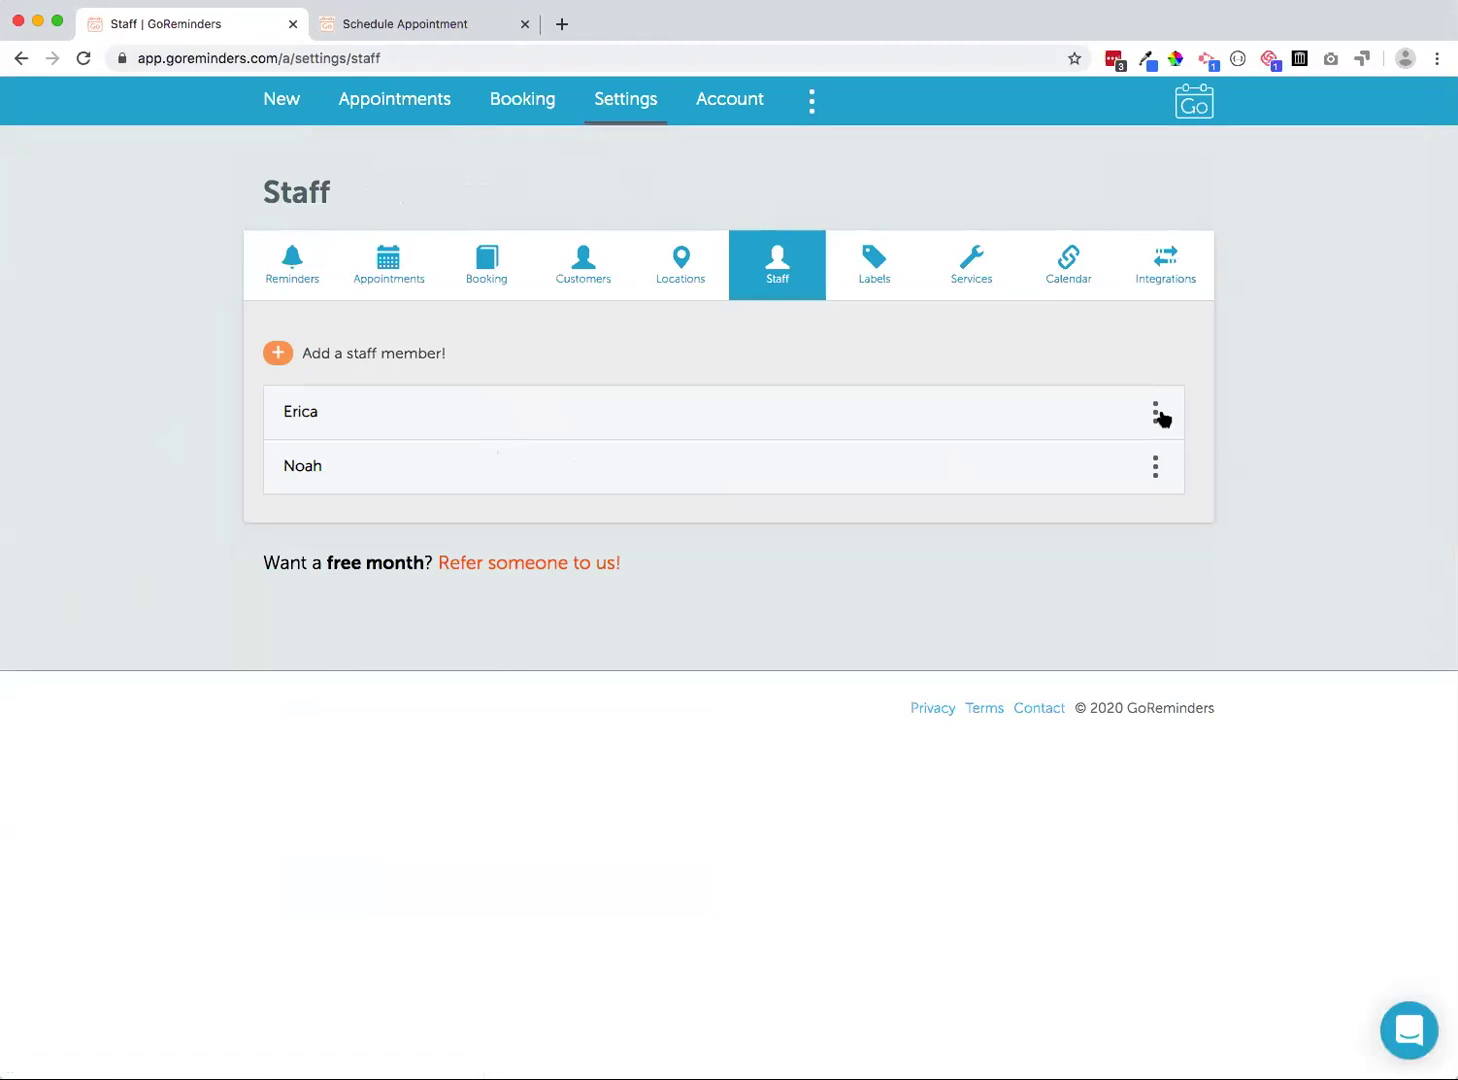
click(1157, 413)
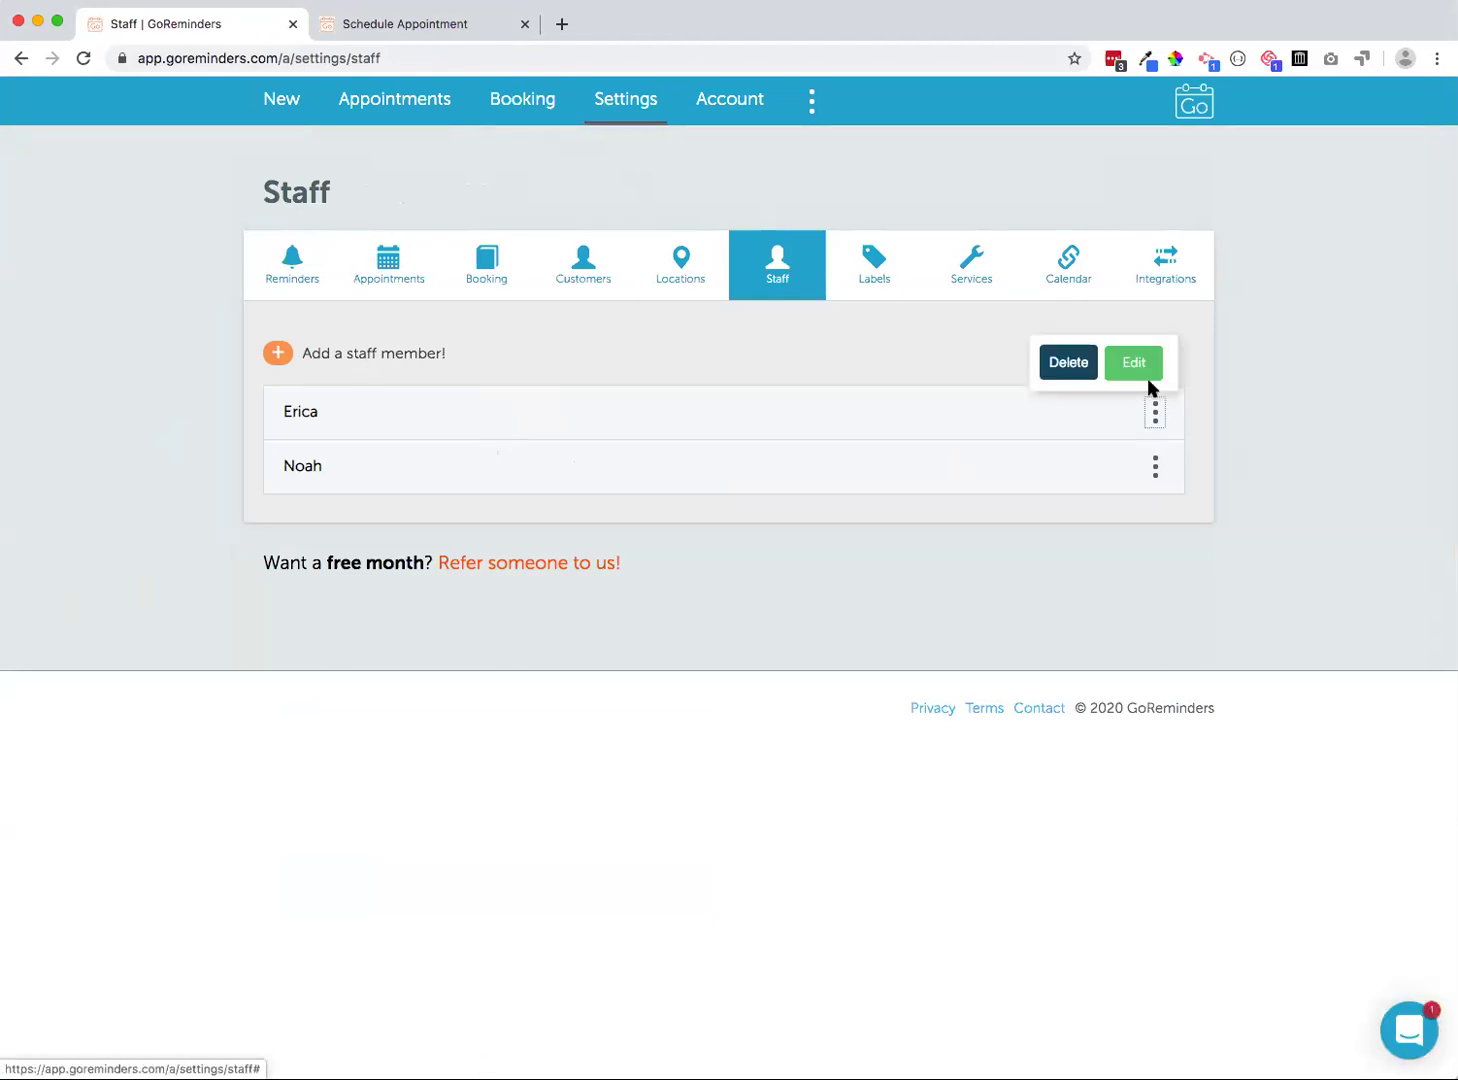
click(1145, 370)
Enter the staff member's email address, save it, and reopen their edit form
click(413, 566)
click(411, 477)
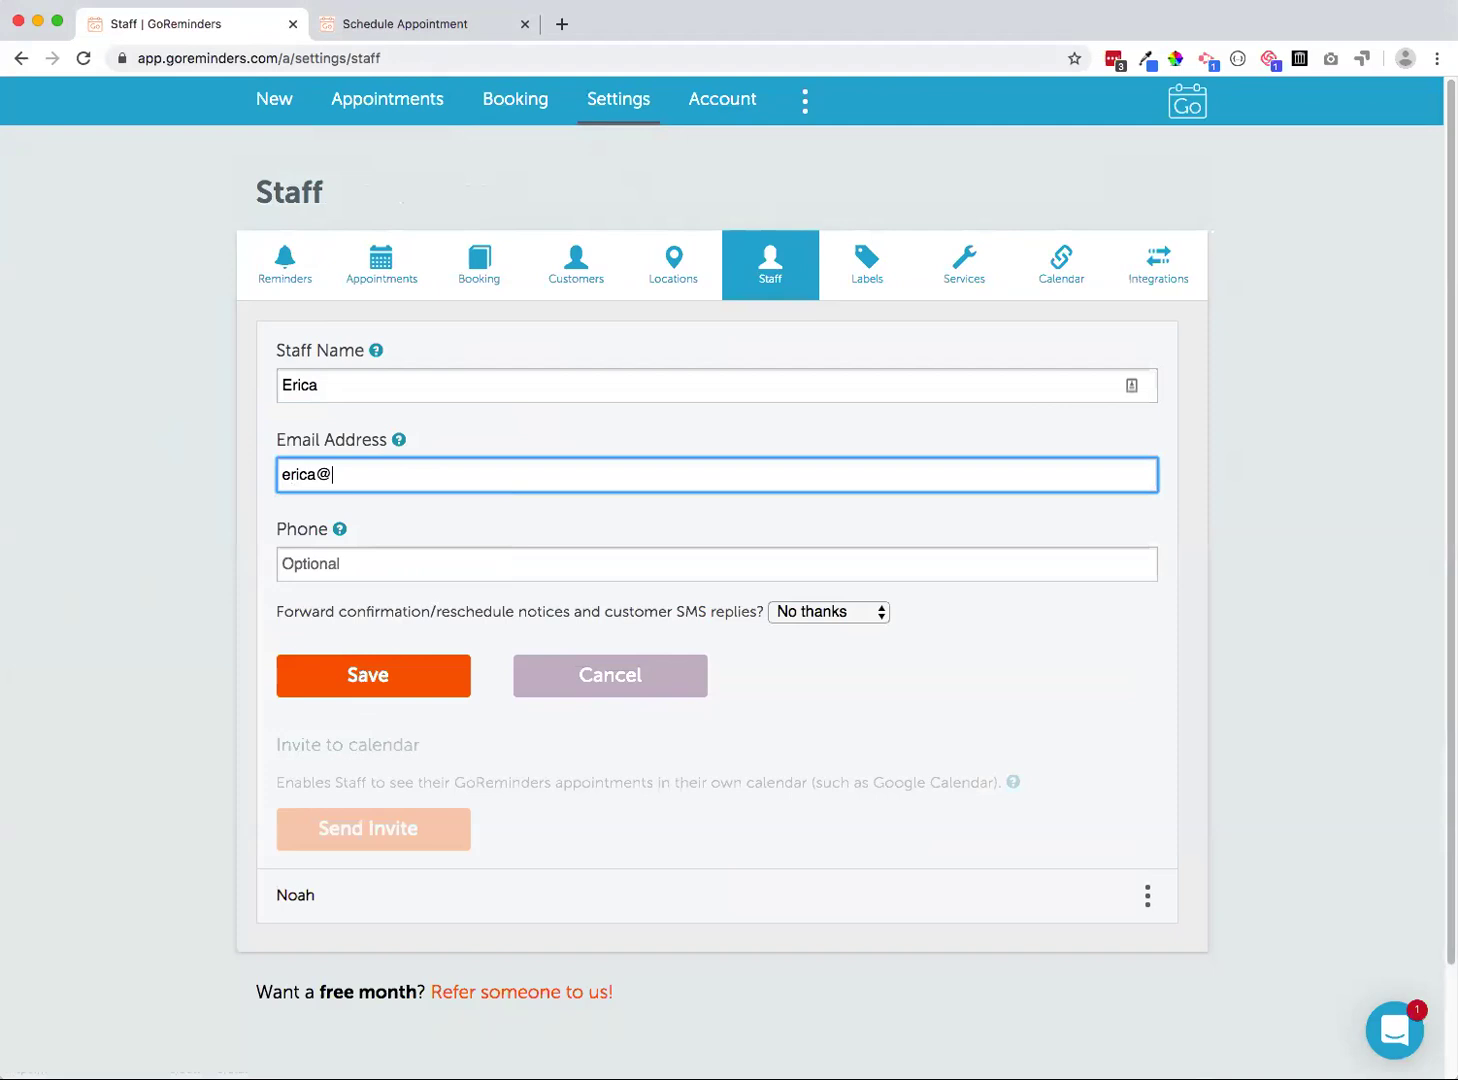
click(390, 665)
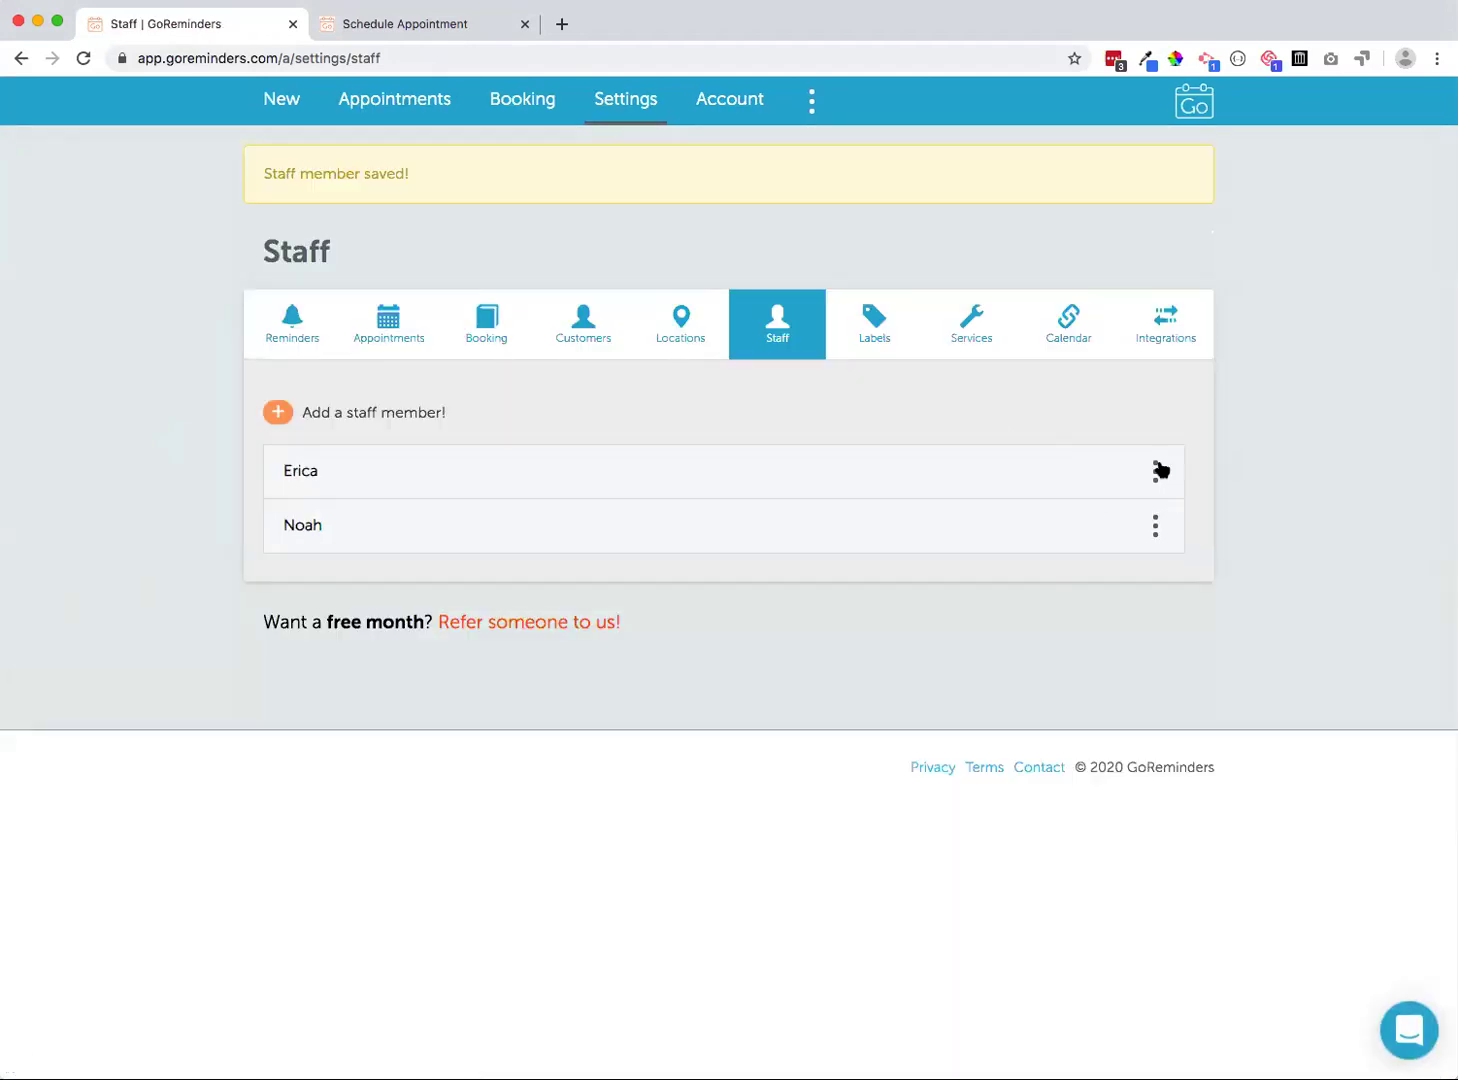
click(1160, 470)
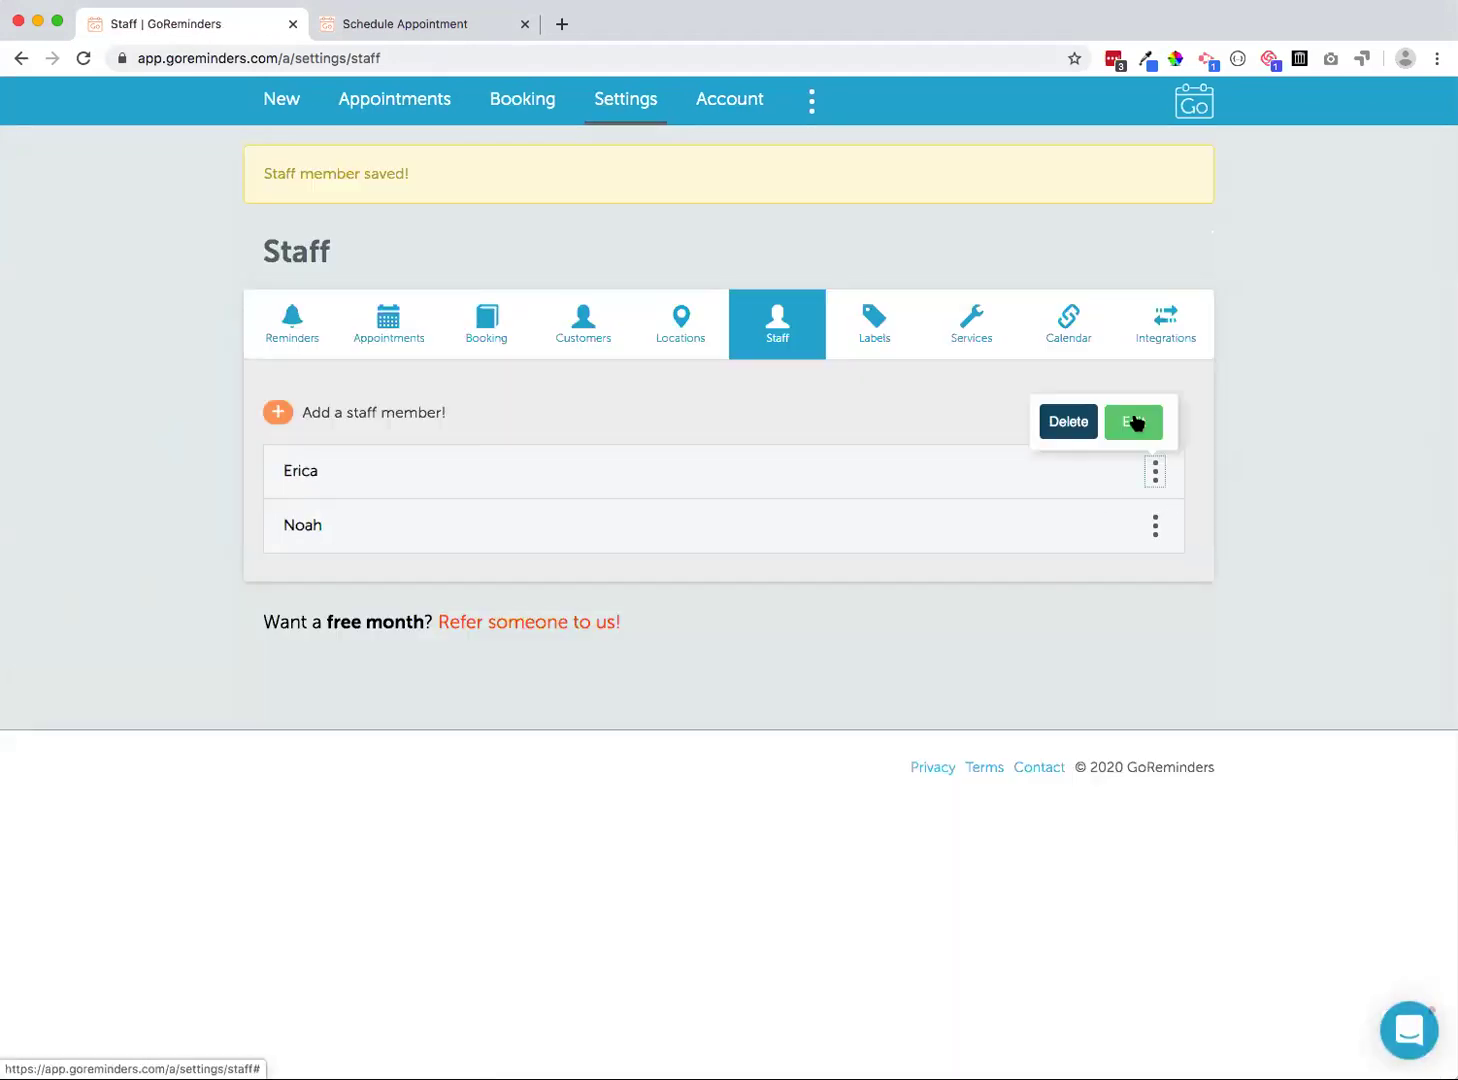
click(1138, 424)
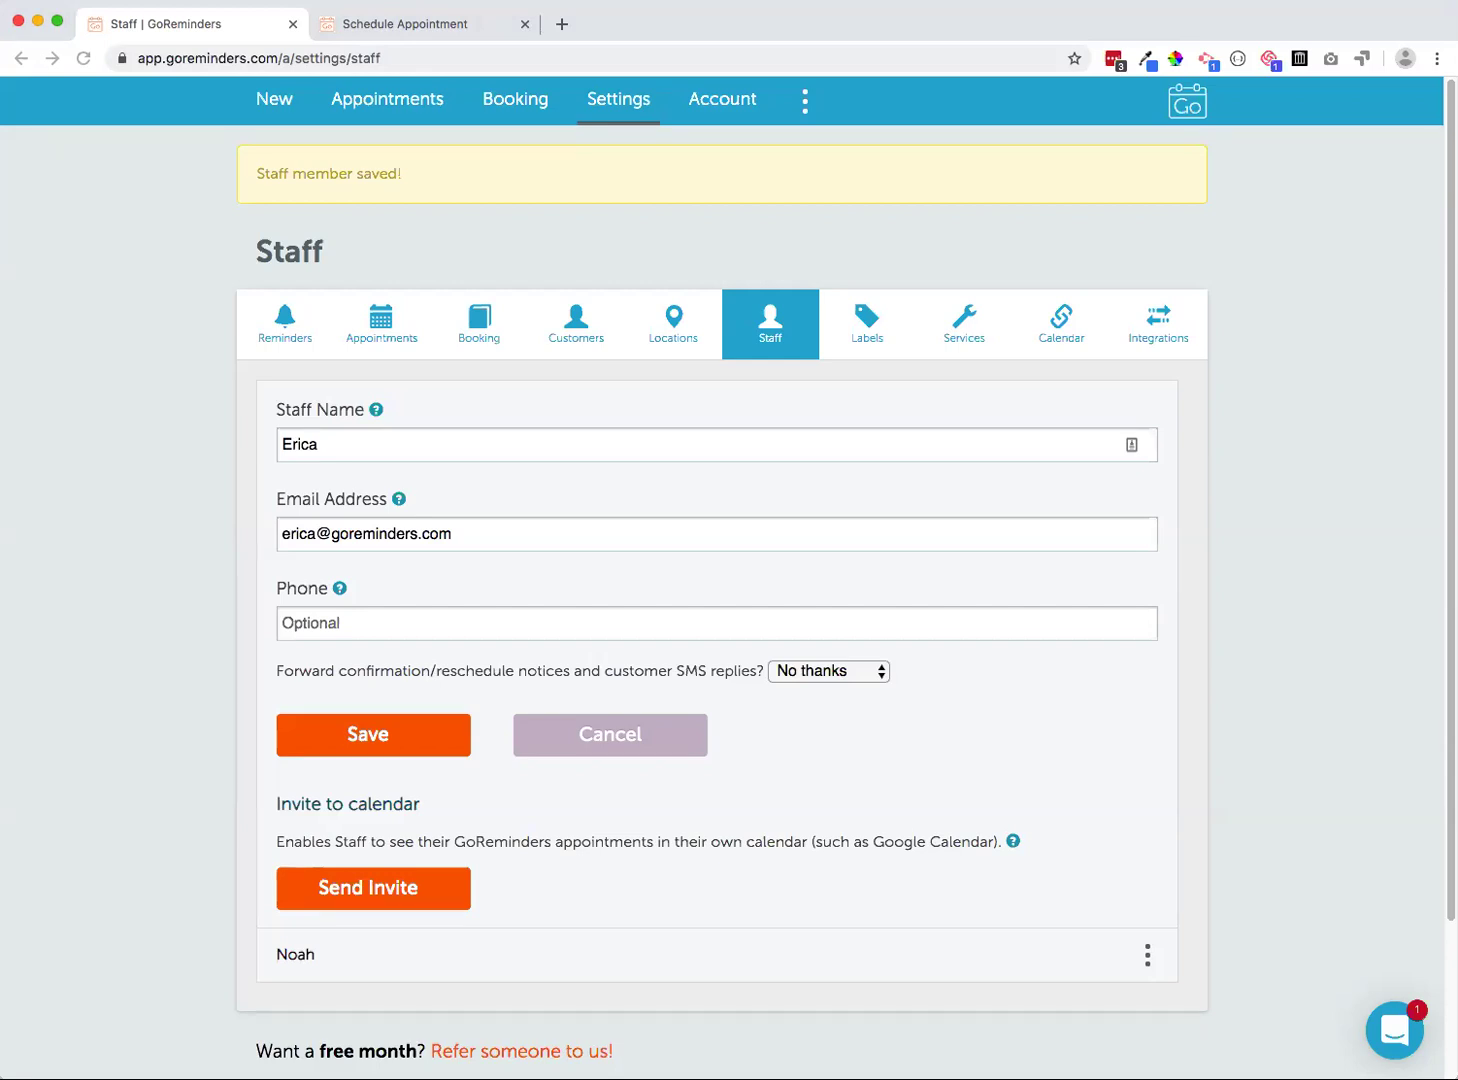
Return to the Appointments agenda and dismiss the Add a filter list without choosing
click(377, 104)
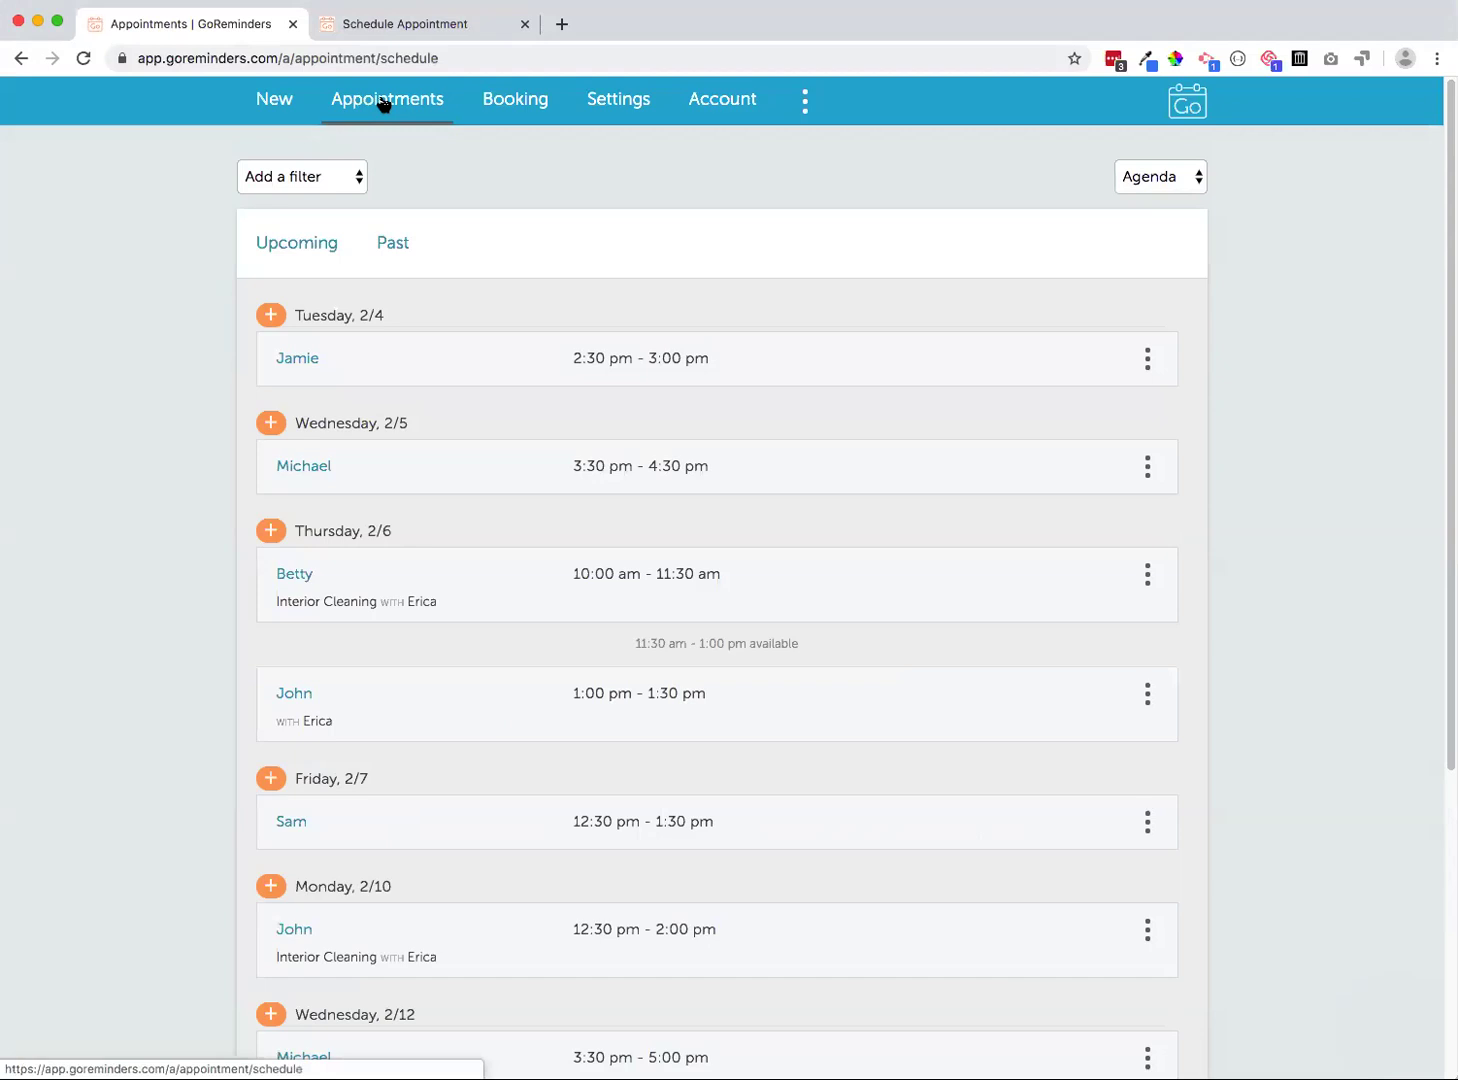
click(297, 178)
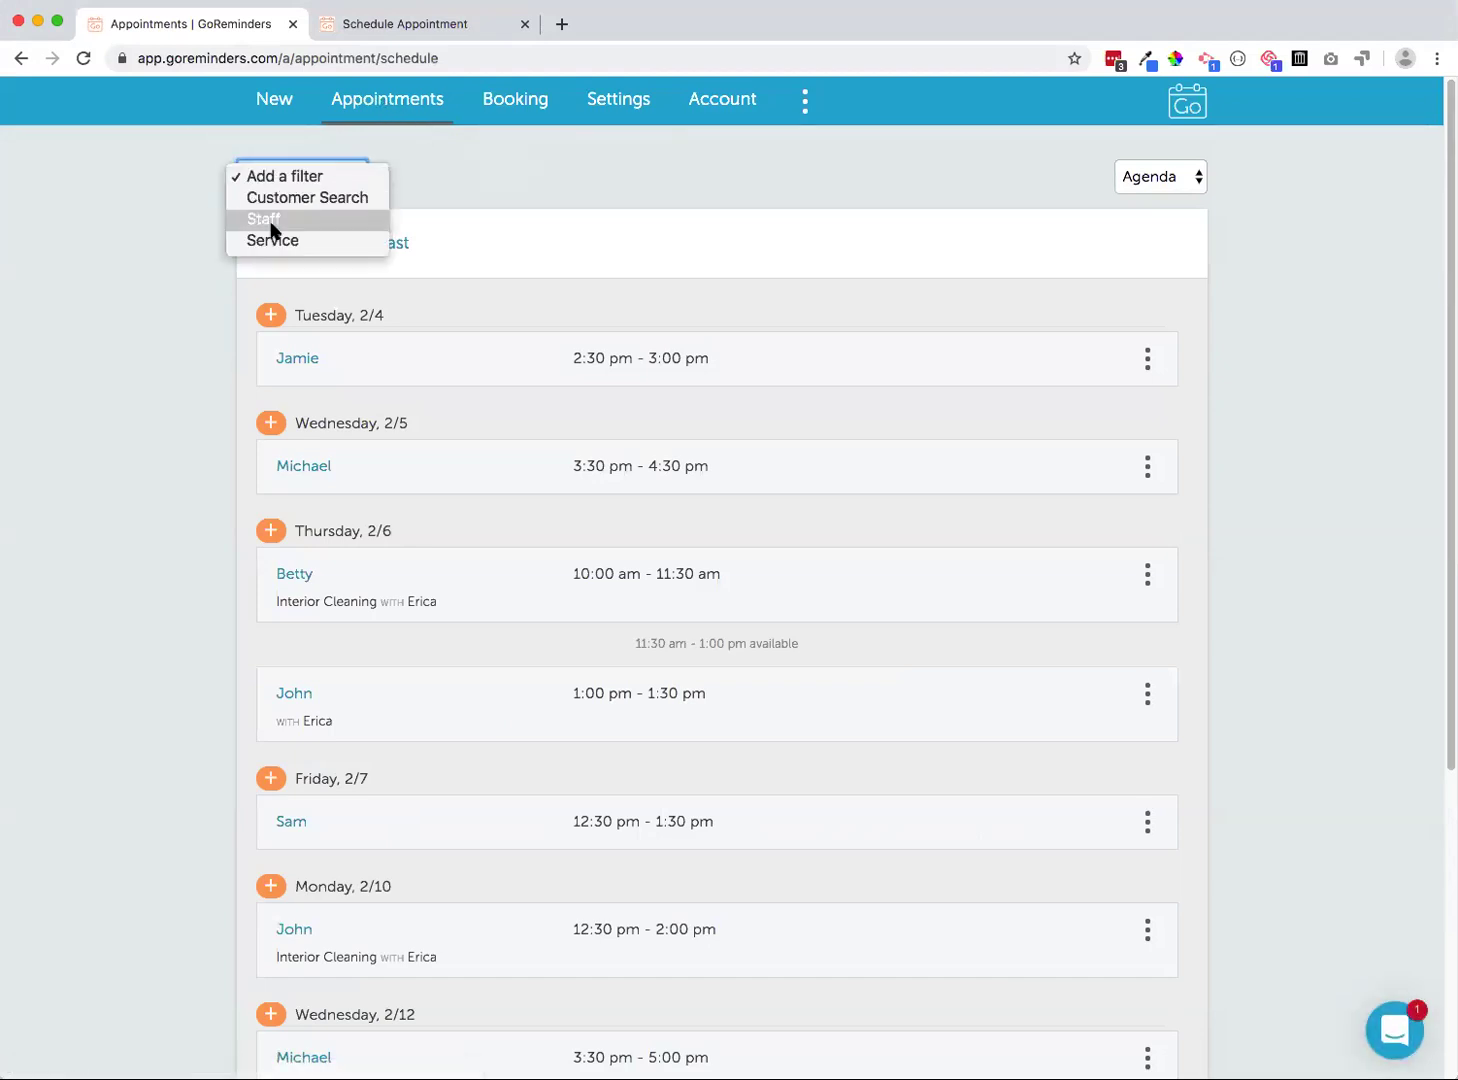
click(150, 240)
click(552, 162)
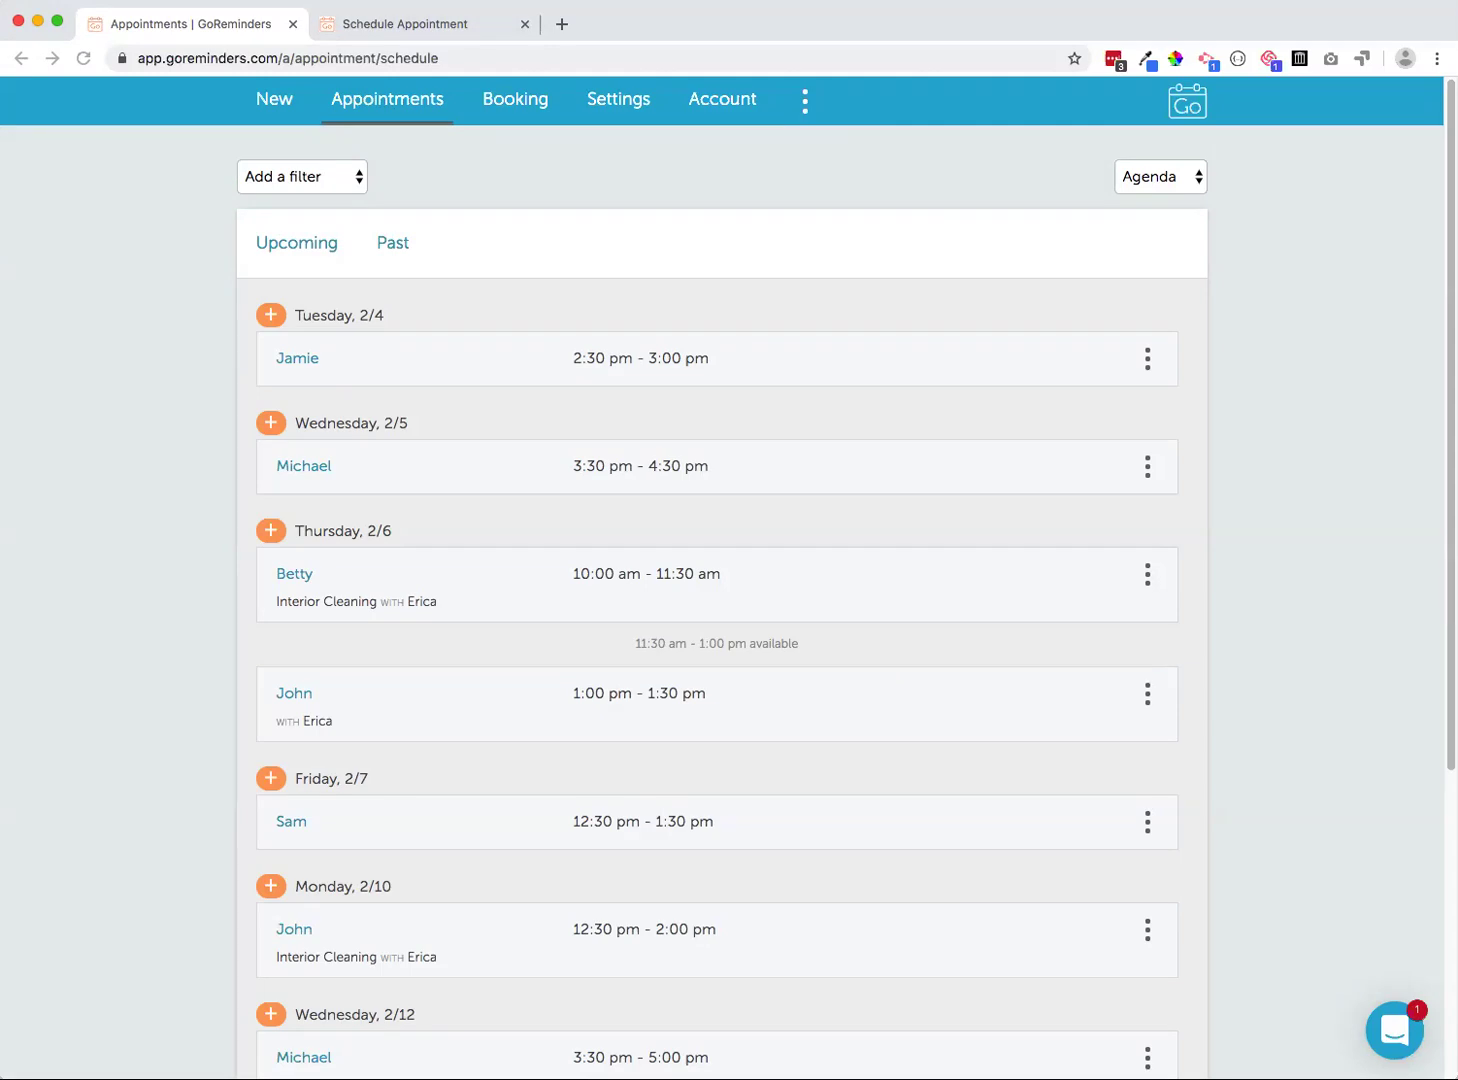
Open goreminders.com in a new browser tab and go to its Pricing page
click(485, 155)
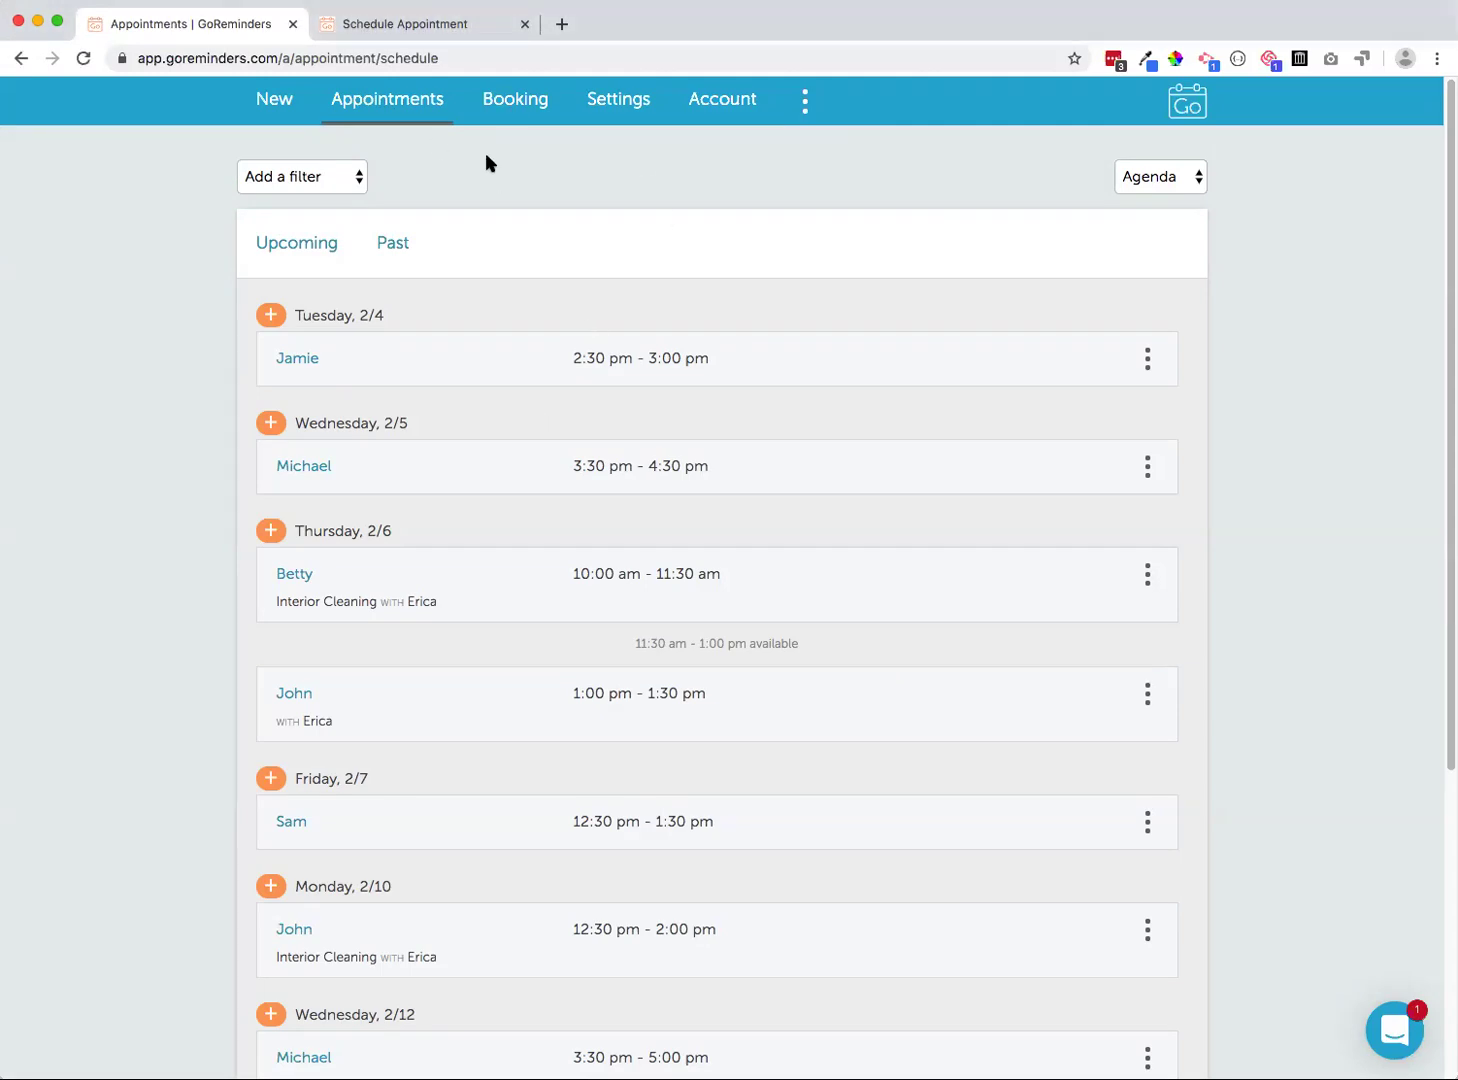
key(ctrl+t)
text(p)
key(BackSpace)
key(BackSpace)
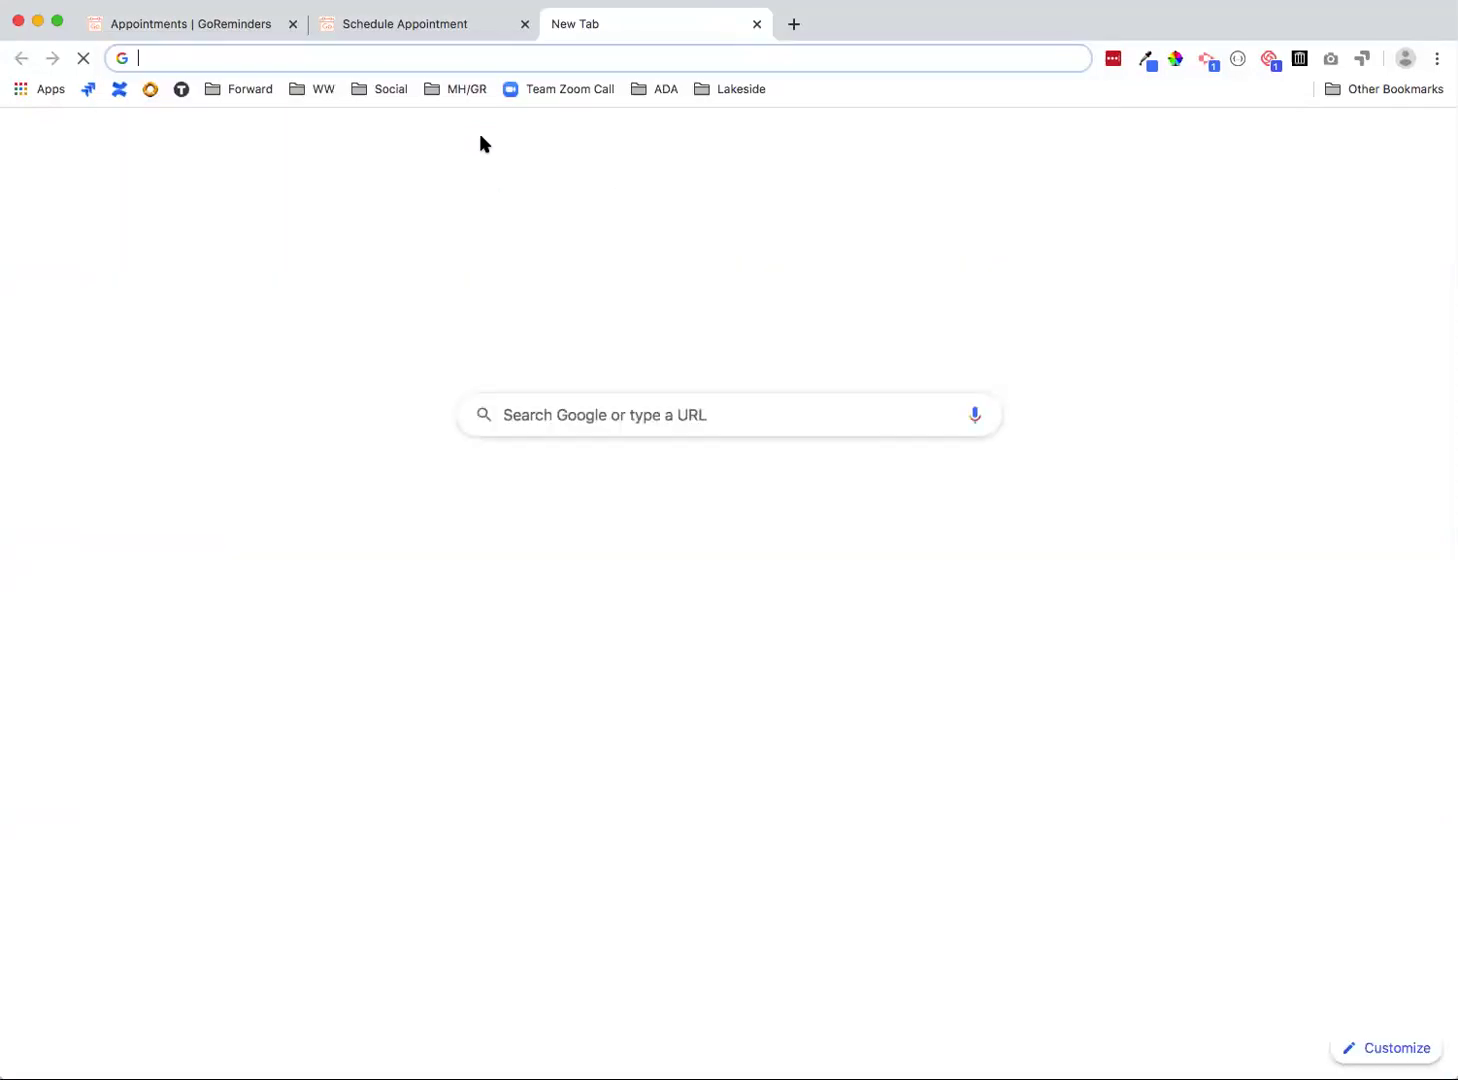
text(gor)
key(Return)
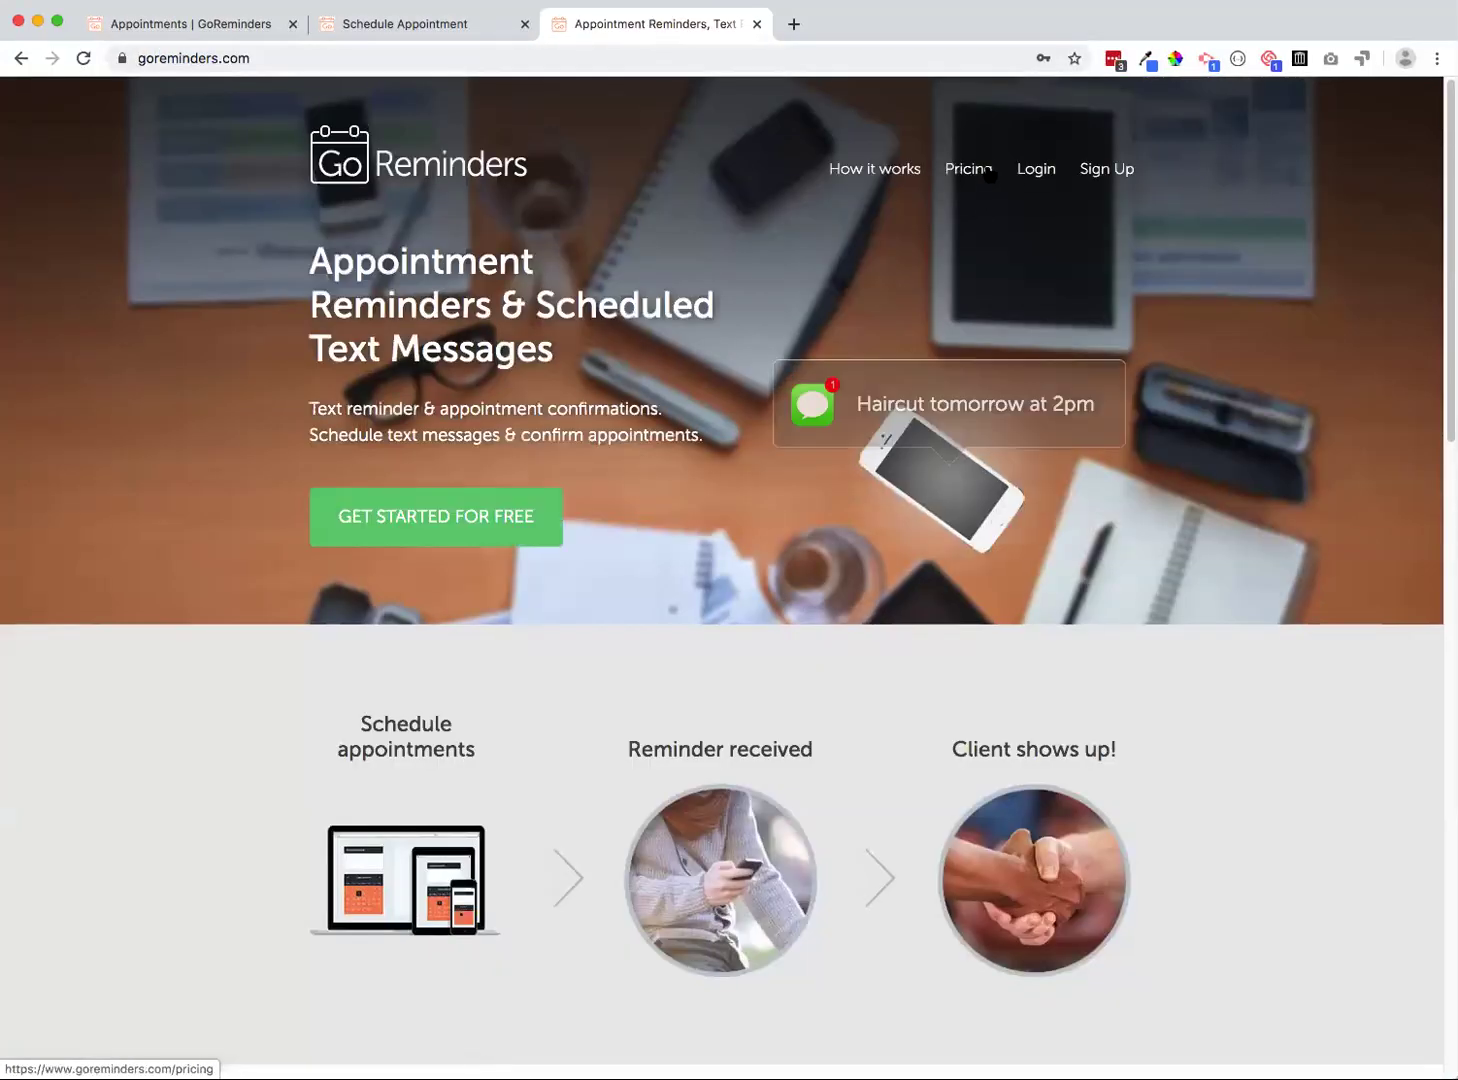
click(983, 175)
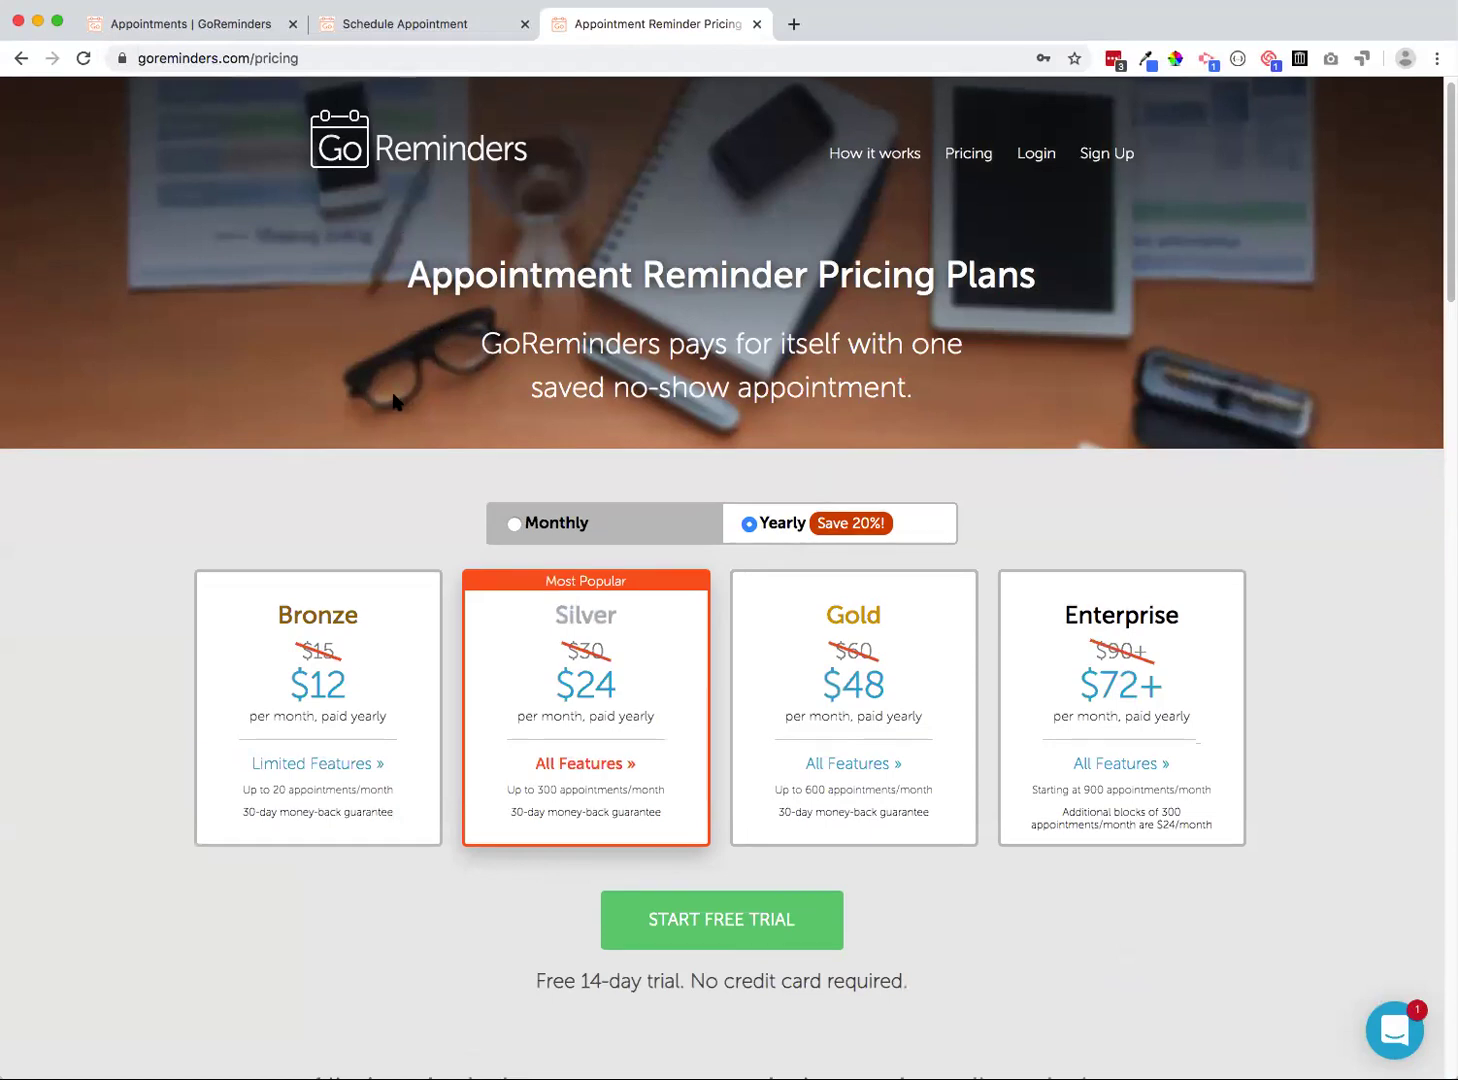
Highlight the monthly appointment limits for Bronze, Silver, Gold, and Enterprise, including the 300-appointment add-on
scroll(110, 472, down, 1)
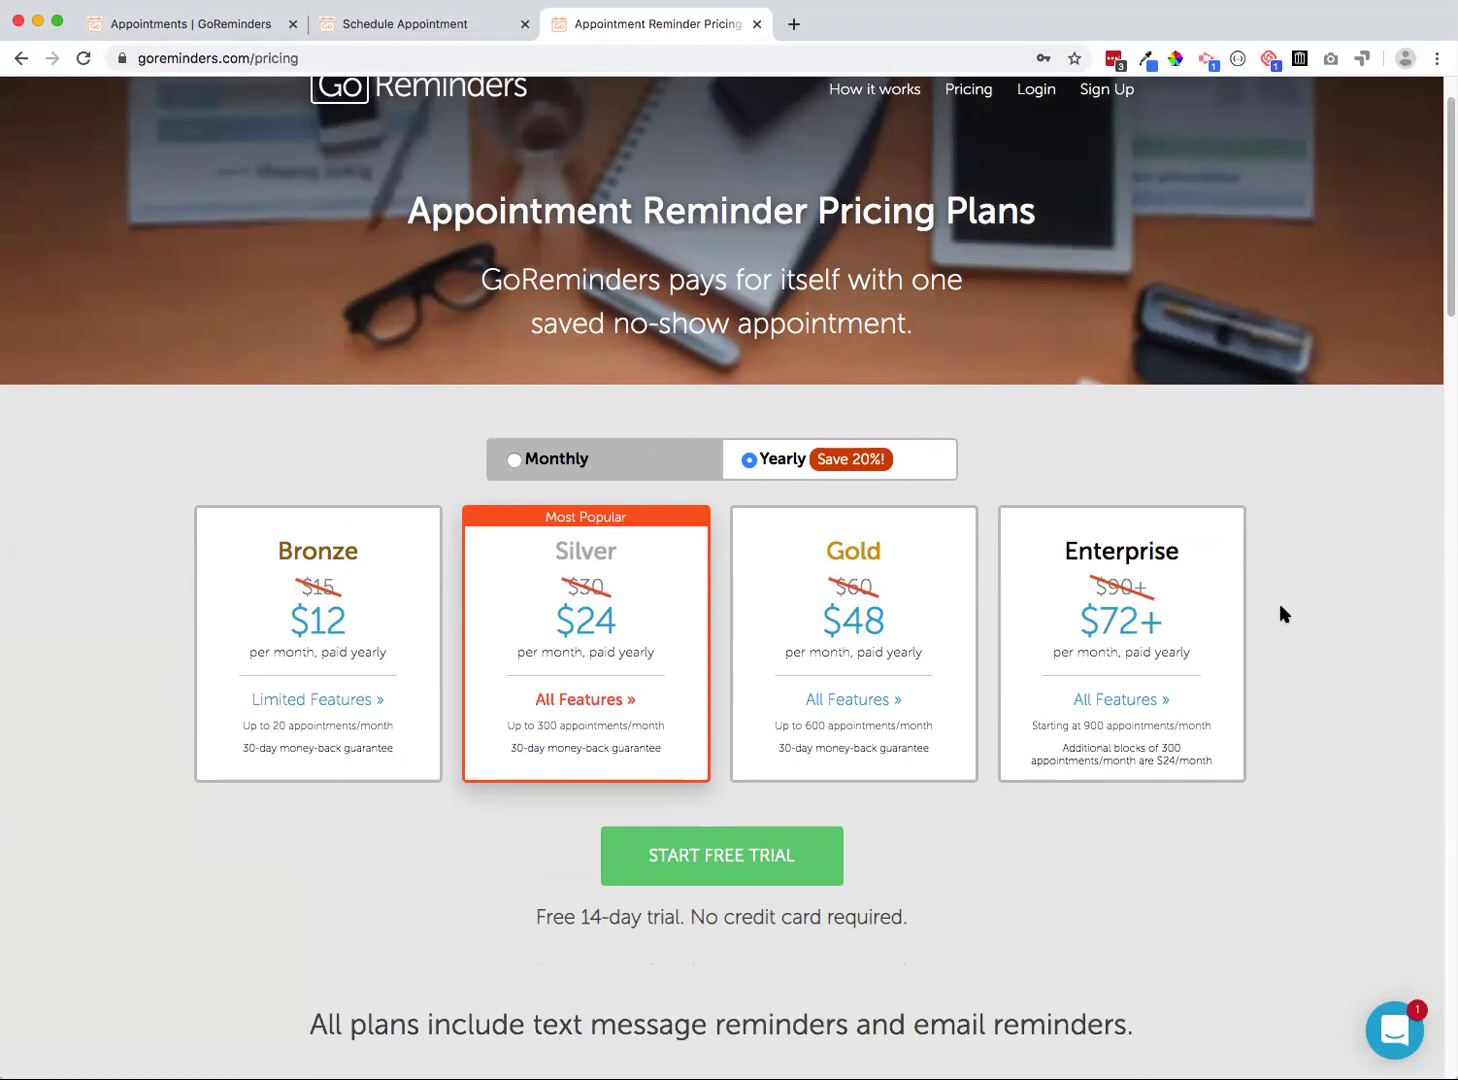
drag(240, 726, 390, 733)
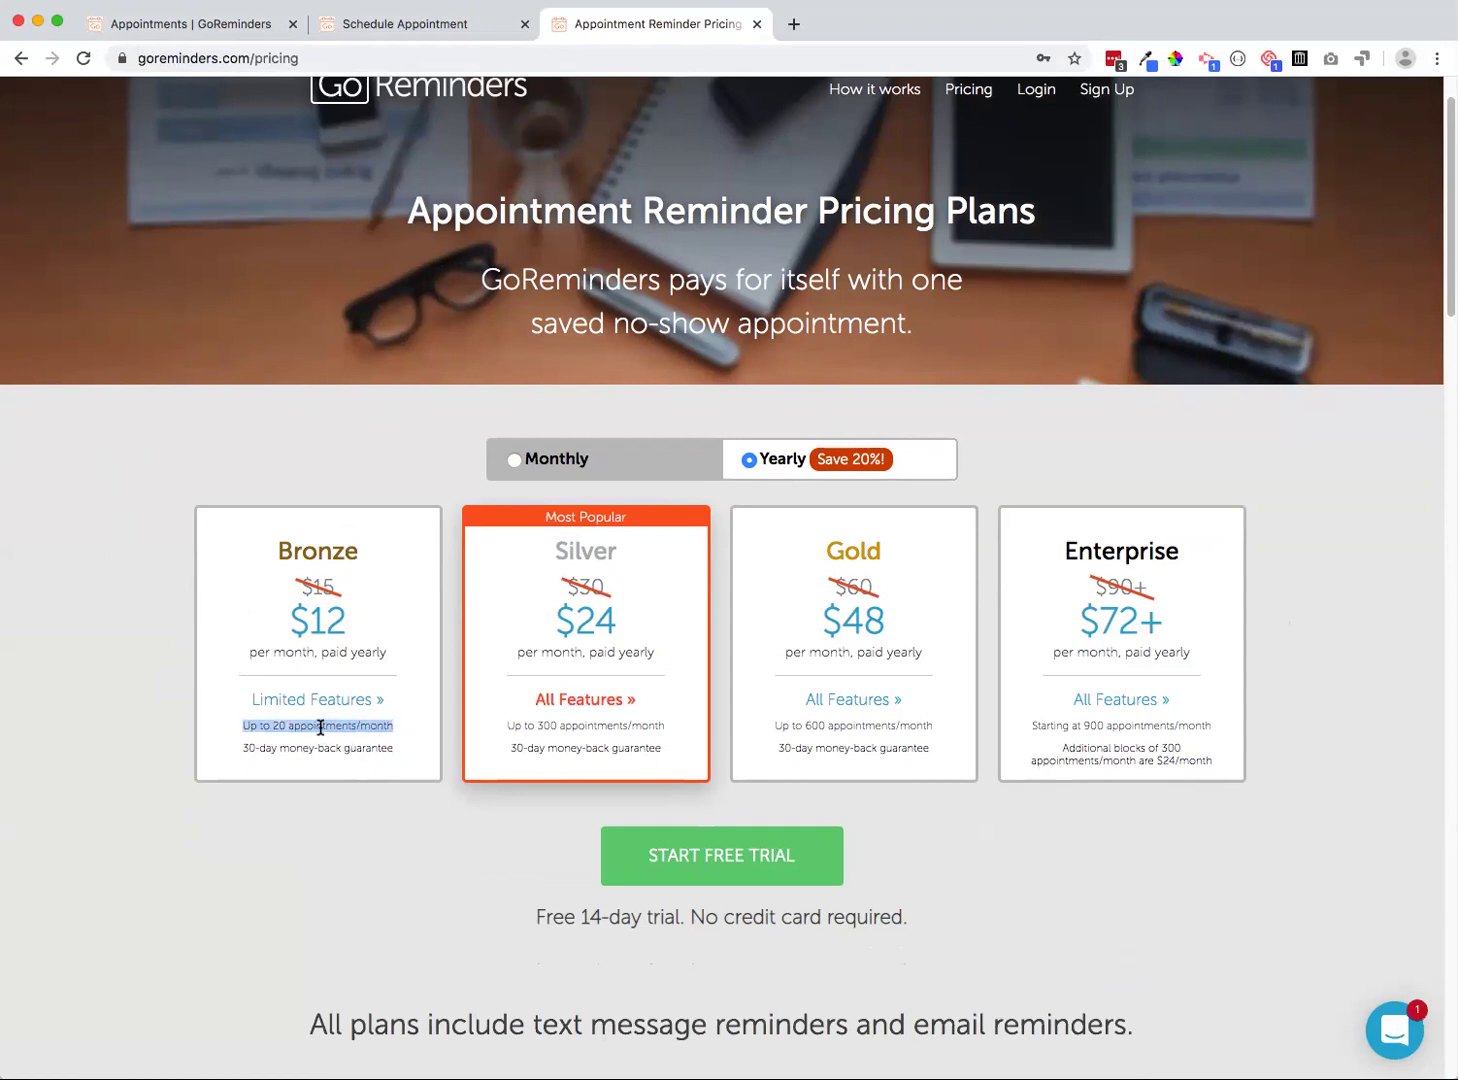
triple_click(563, 726)
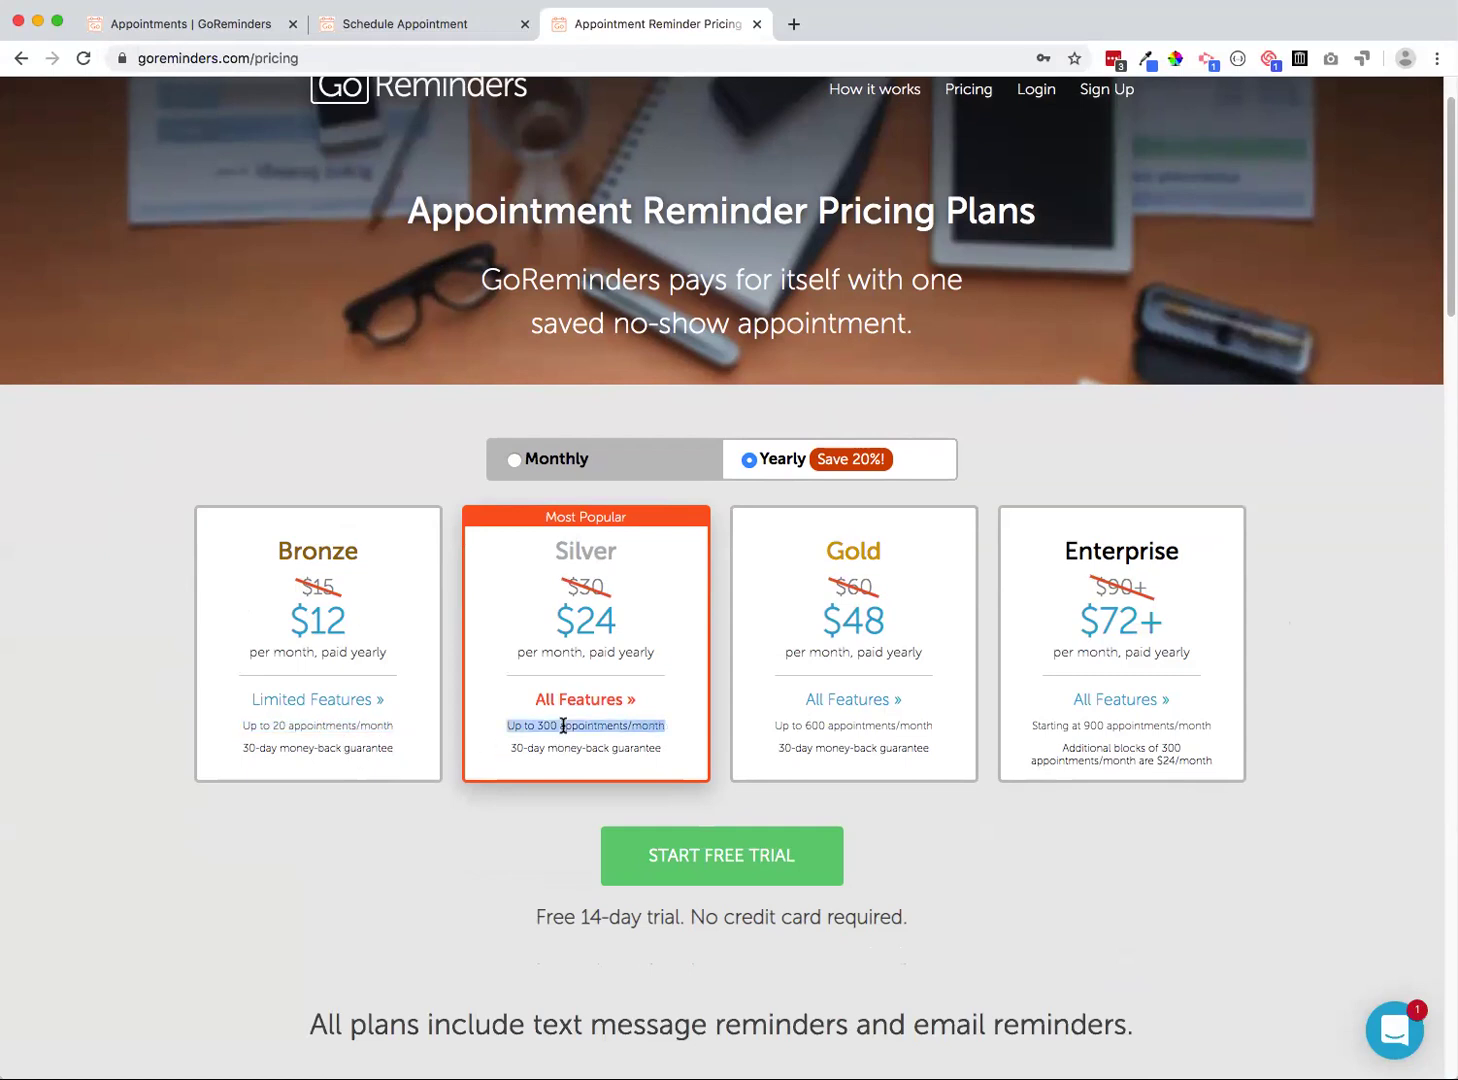
triple_click(827, 724)
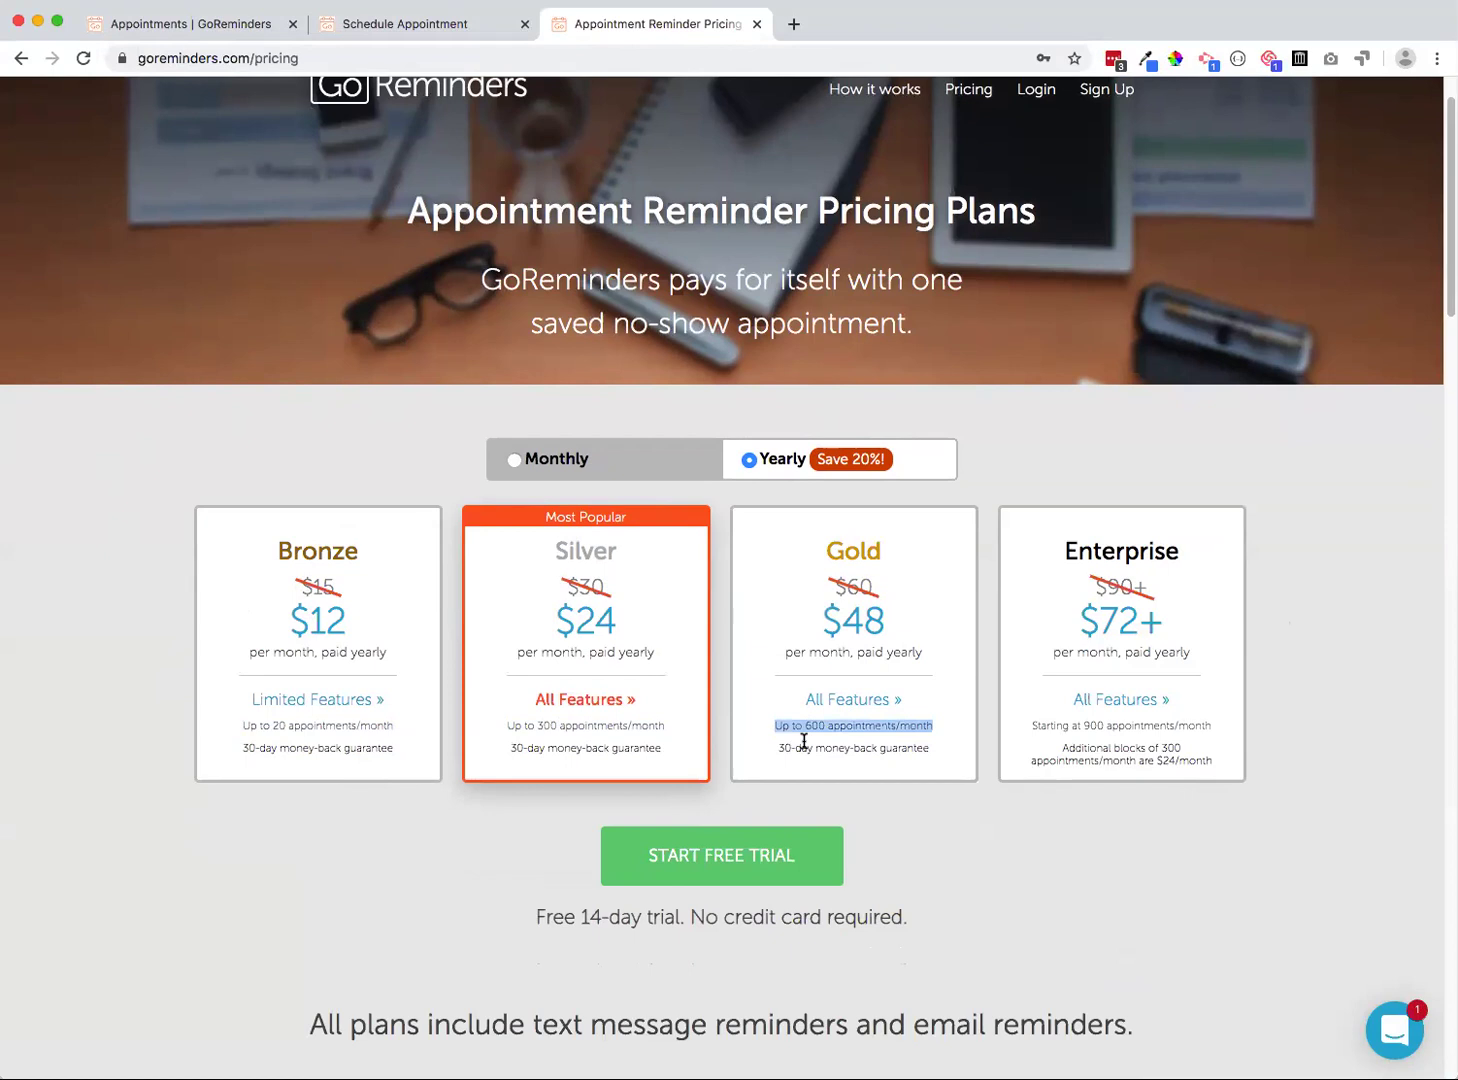
triple_click(1075, 726)
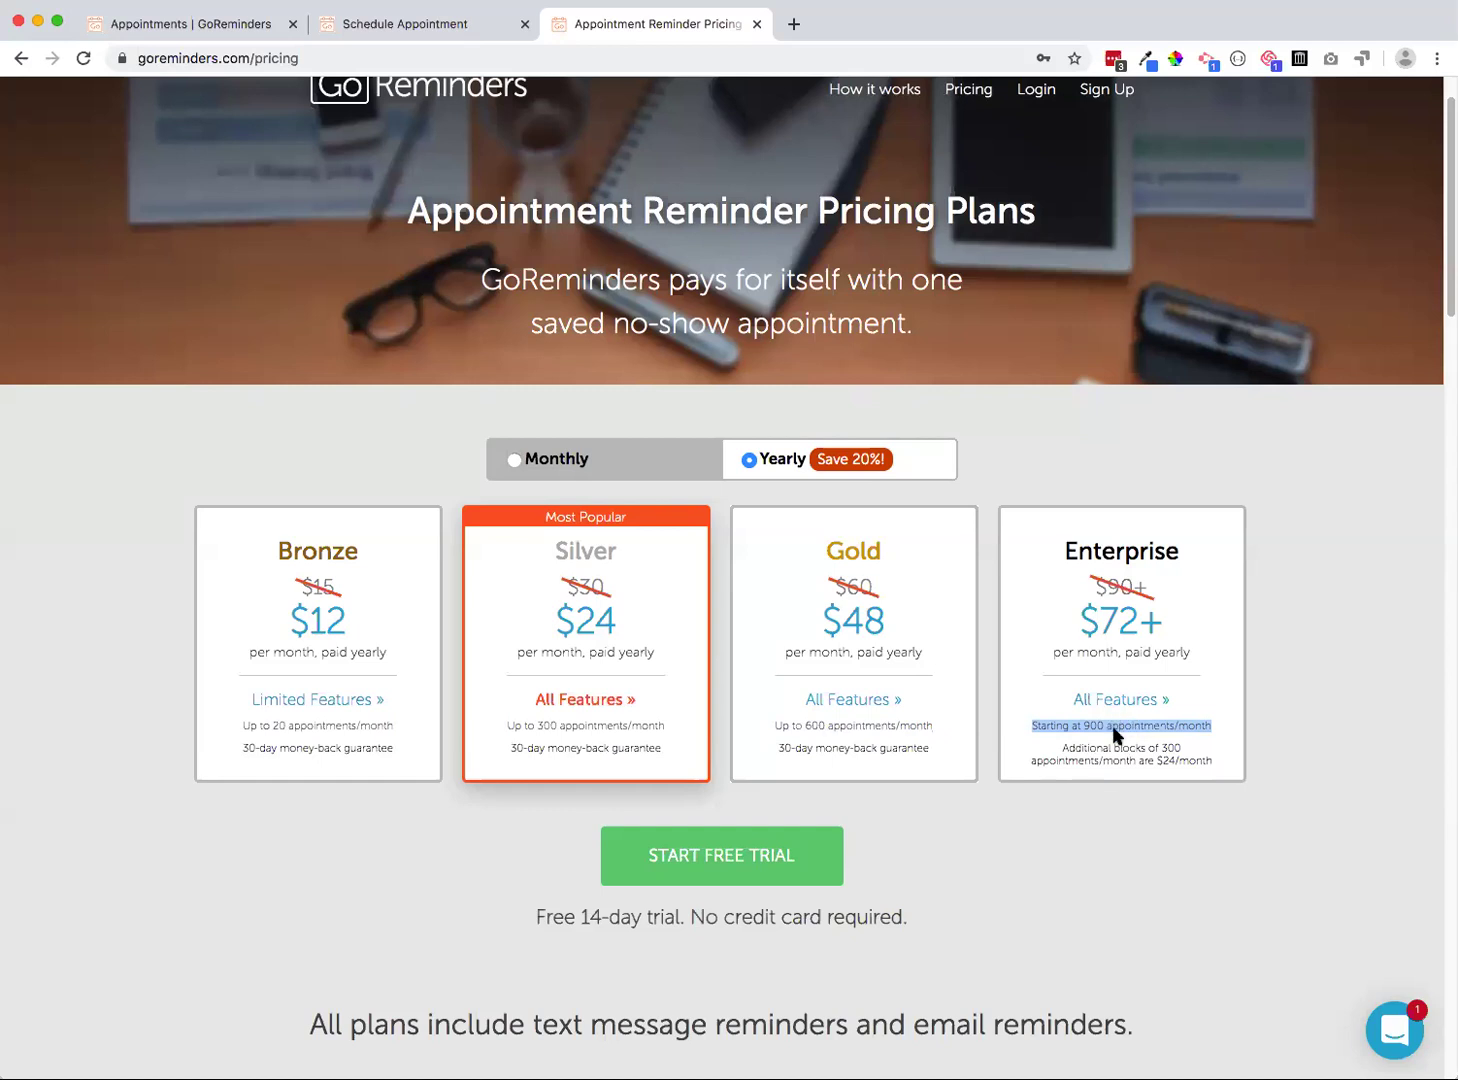
double_click(1170, 748)
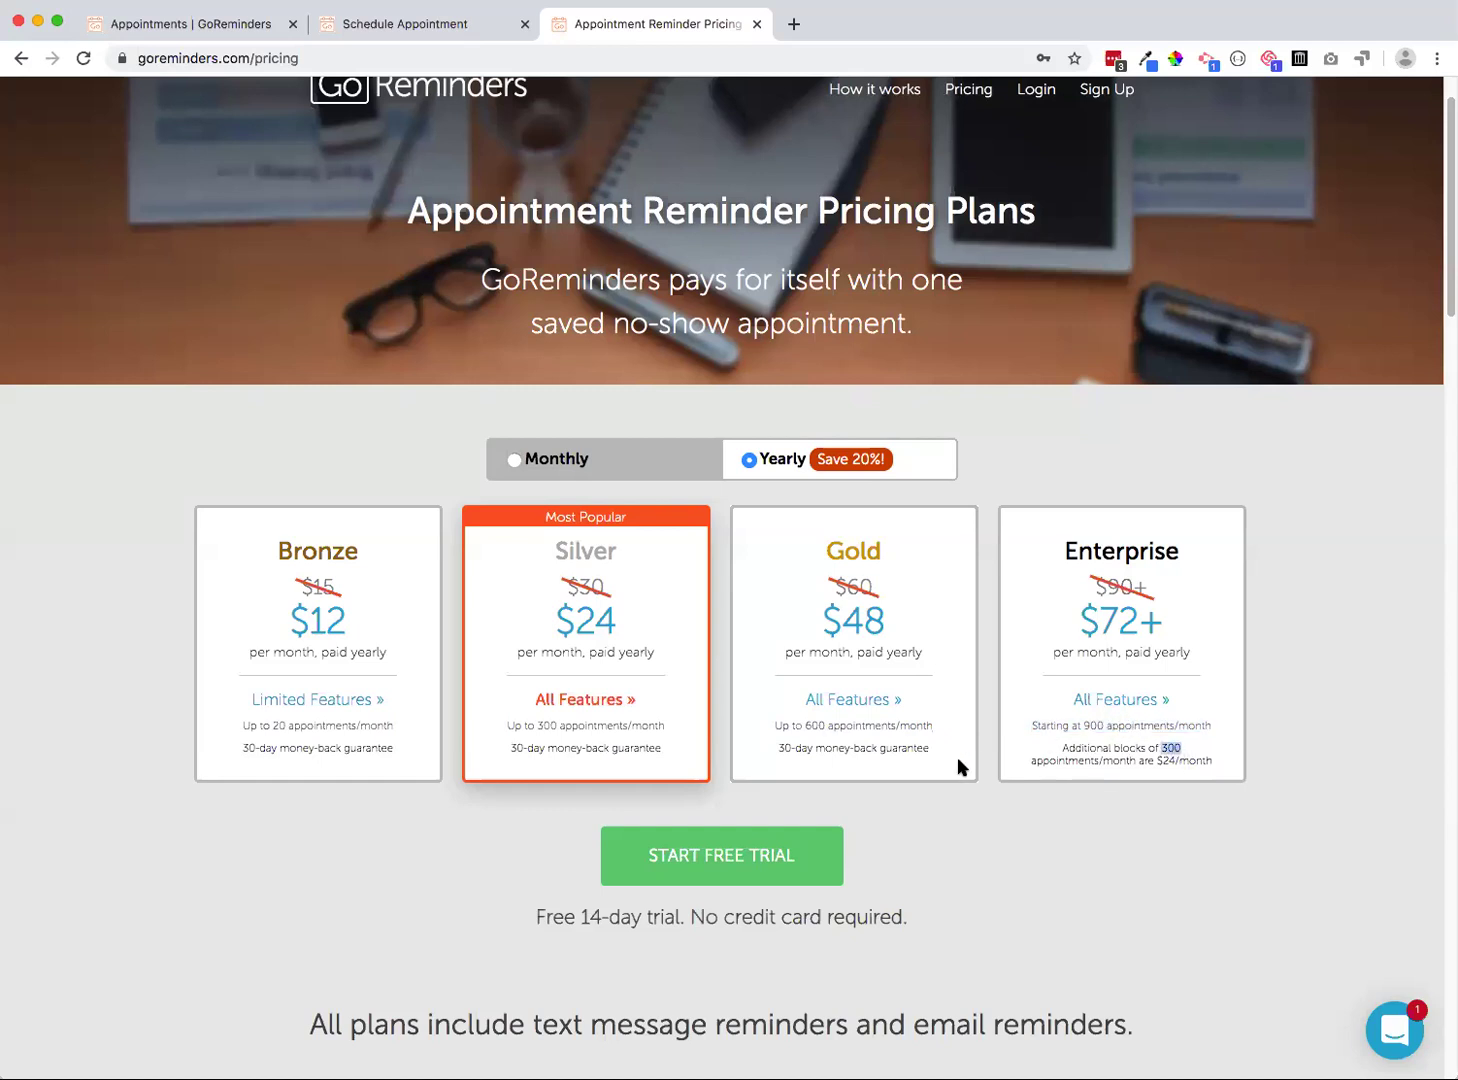
drag(986, 766, 1061, 767)
click(1072, 748)
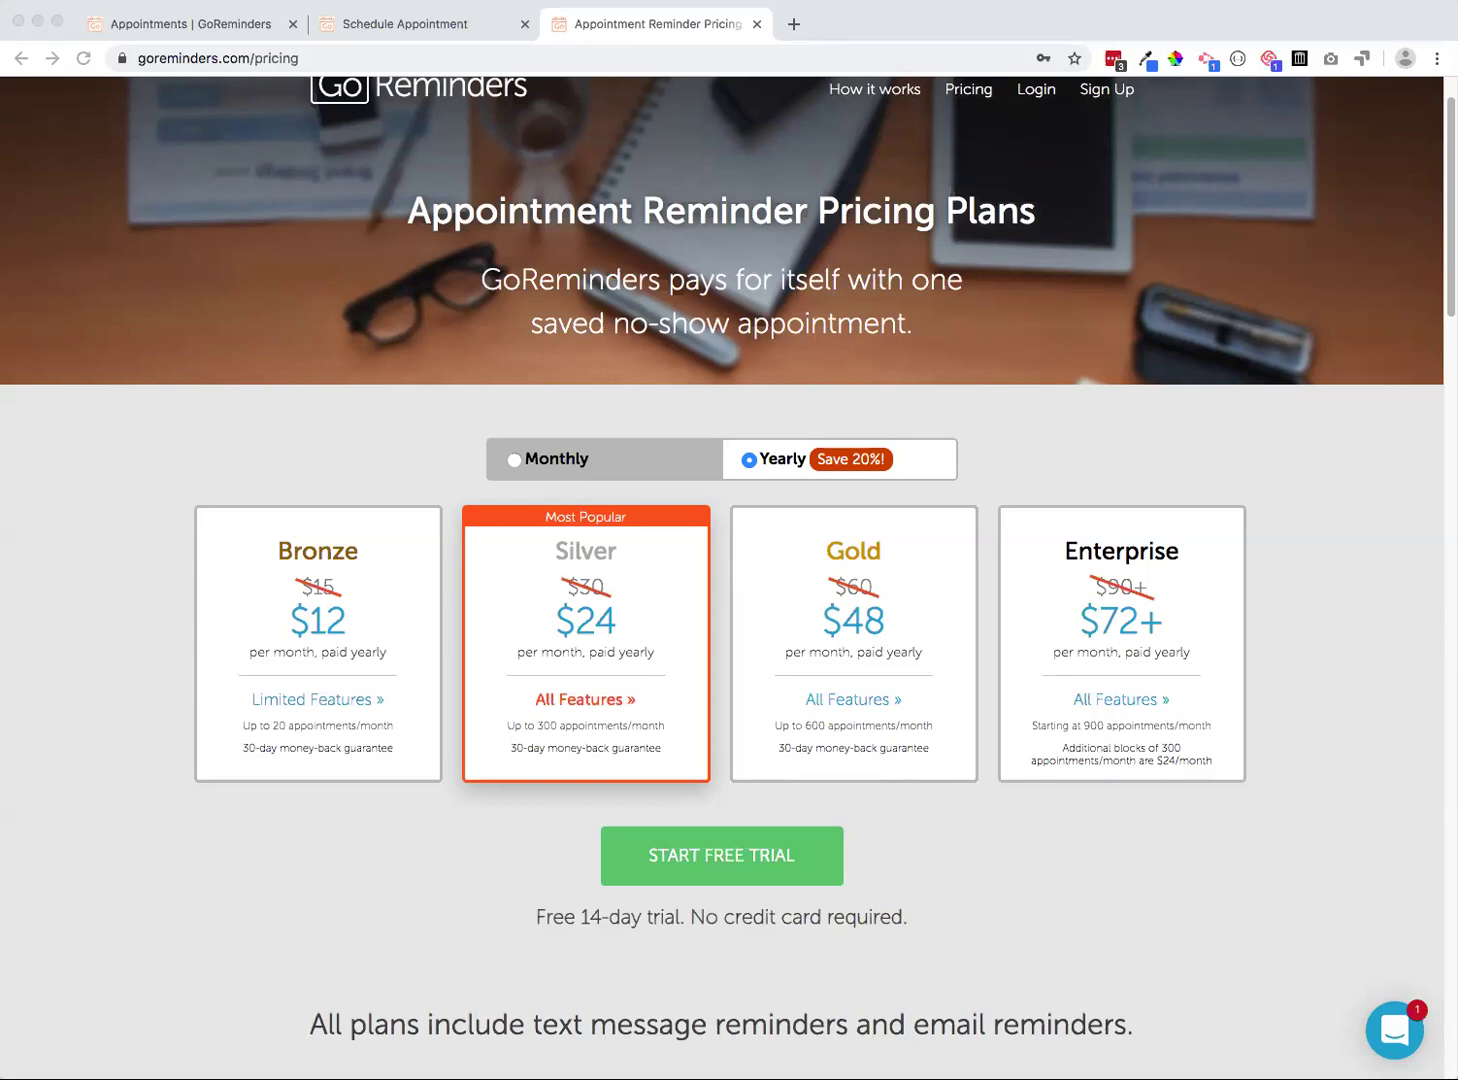
click(815, 722)
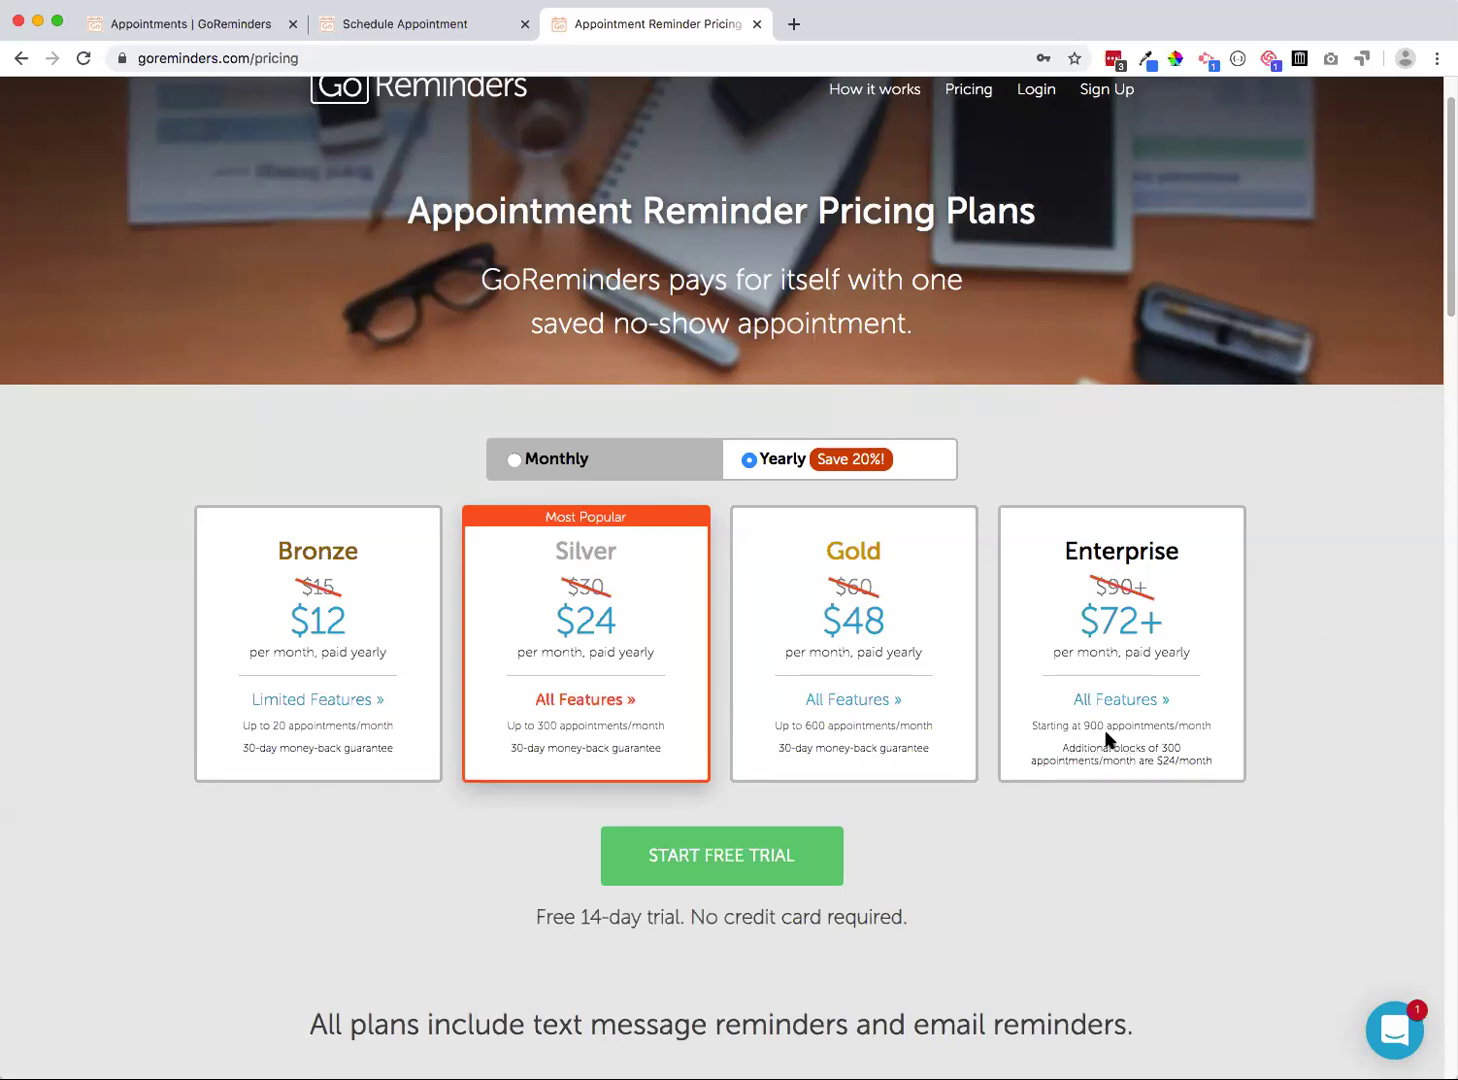
Highlight the Enterprise 300-appointment add-on price, compare monthly pricing, then switch back to yearly
double_click(1171, 747)
drag(1156, 761, 1229, 762)
click(548, 462)
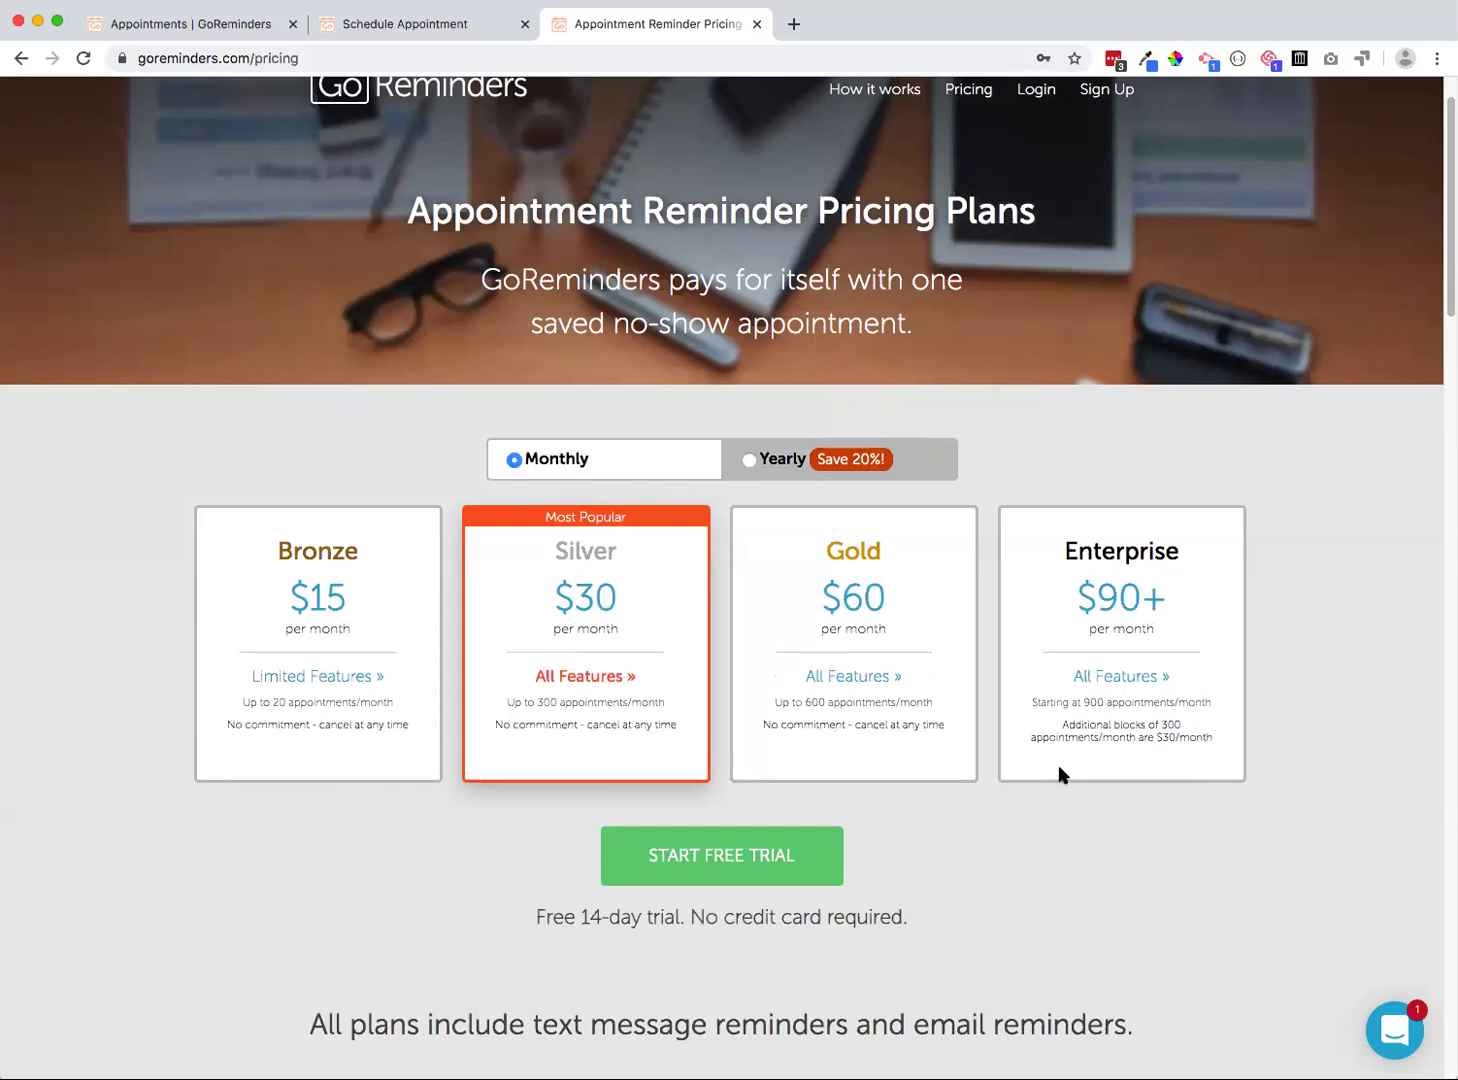
drag(1060, 724, 1234, 741)
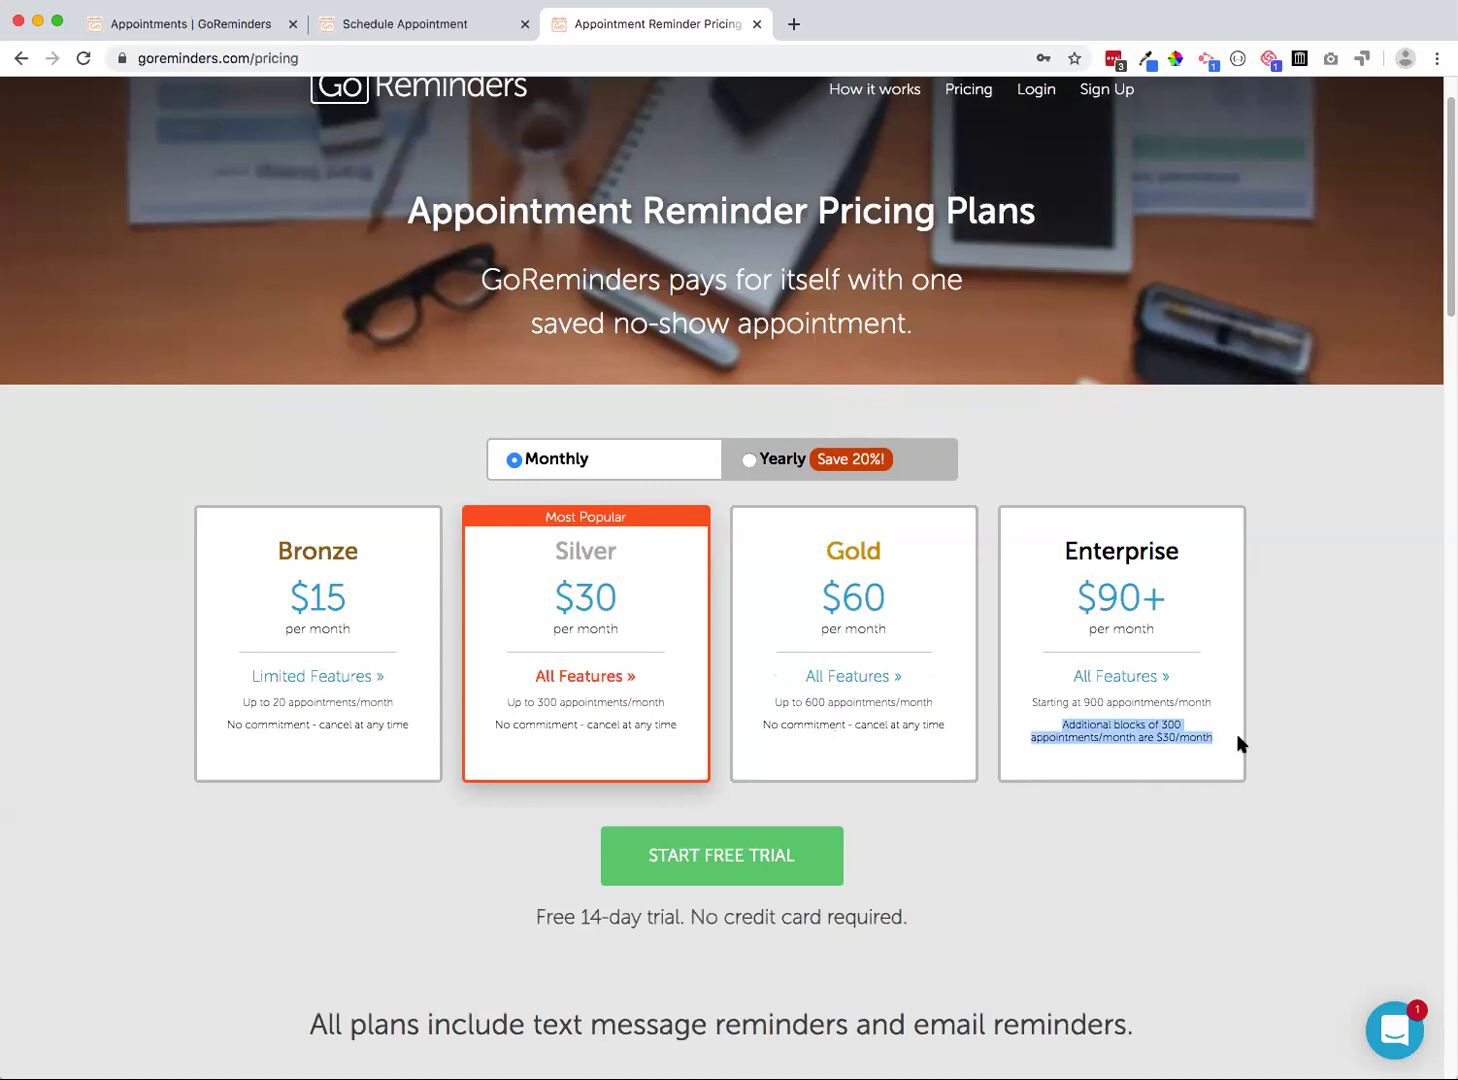
click(758, 460)
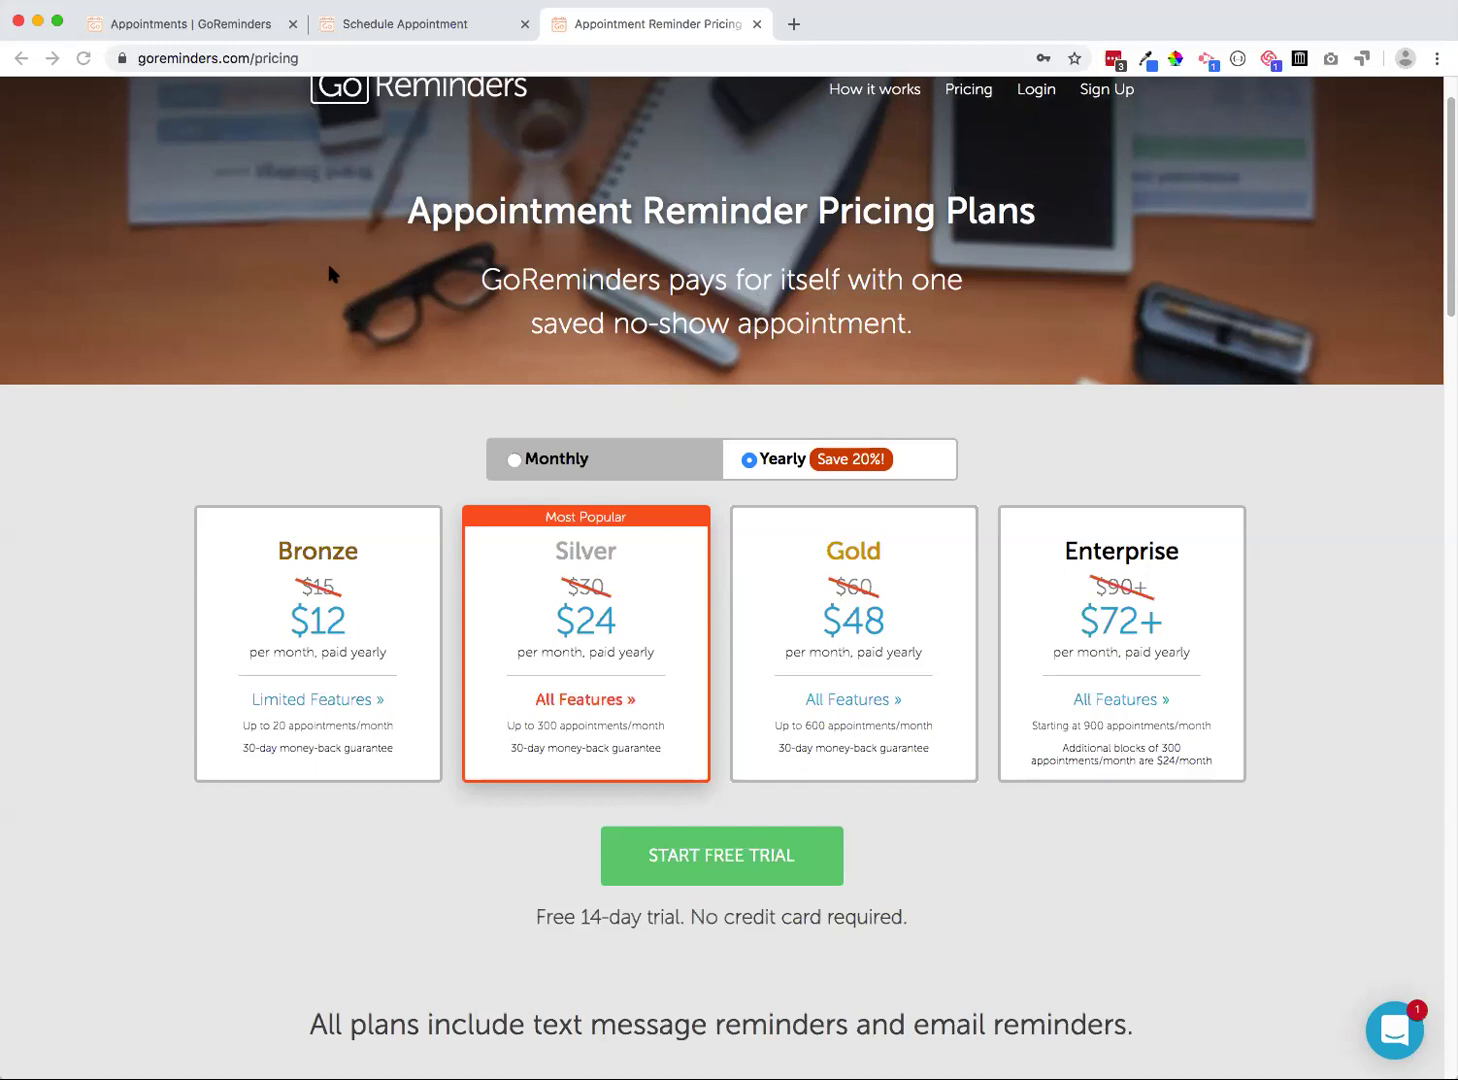
Check the support chat conversations, then return to the Pricing page and scroll through it
click(163, 26)
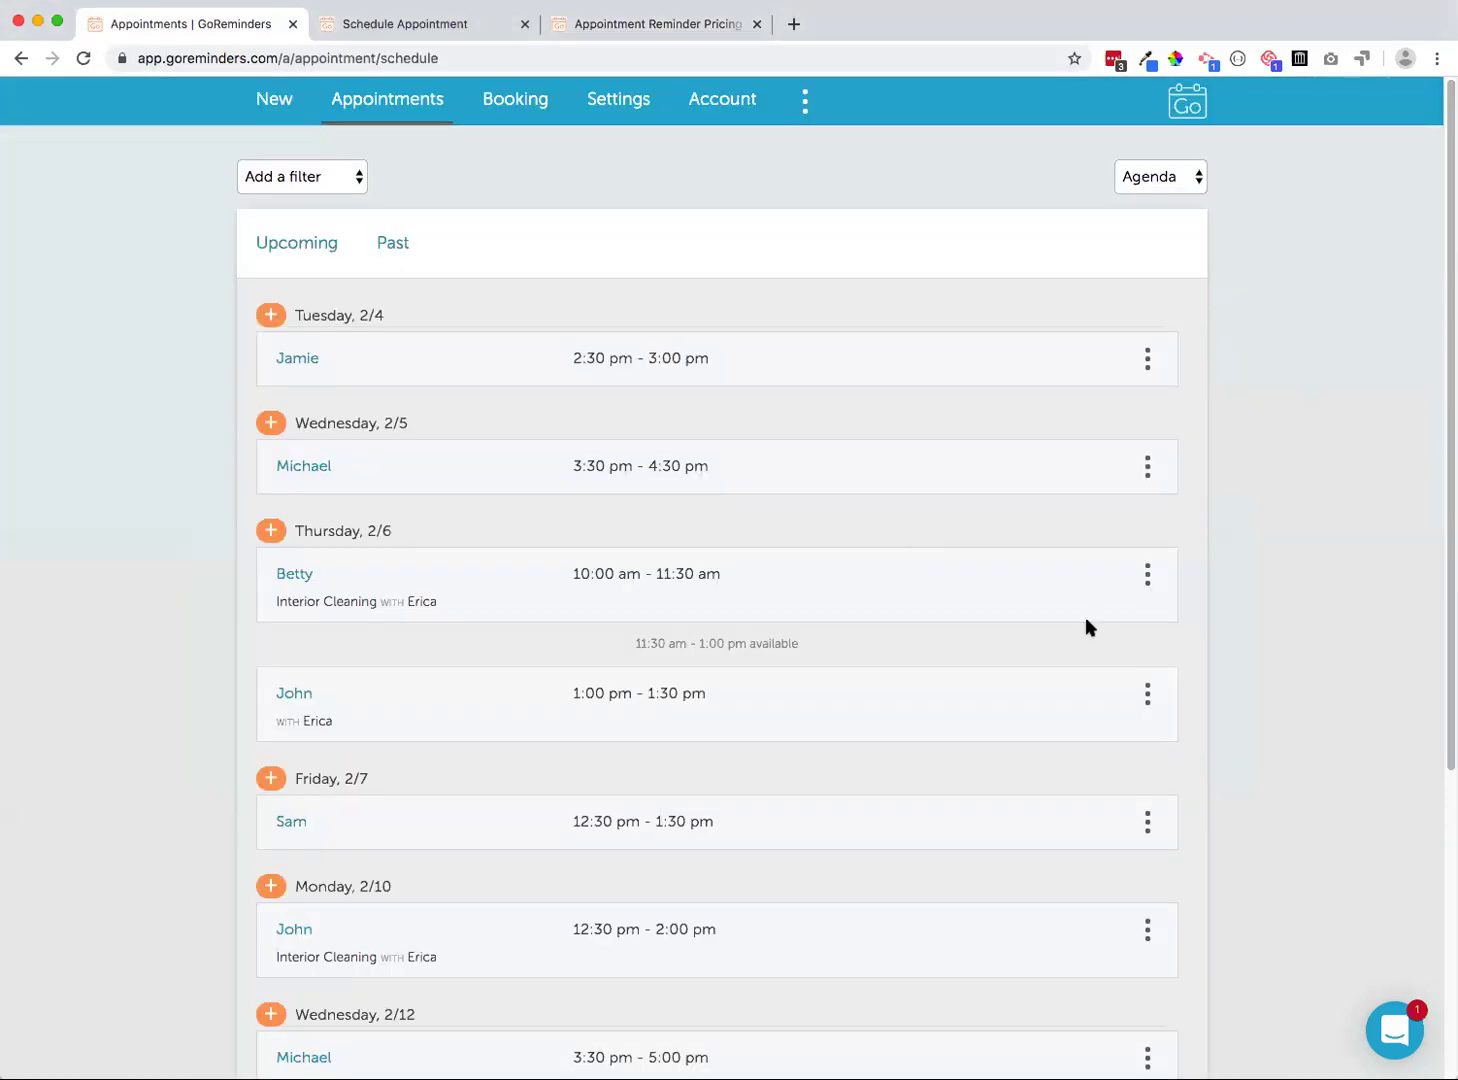
click(1377, 1028)
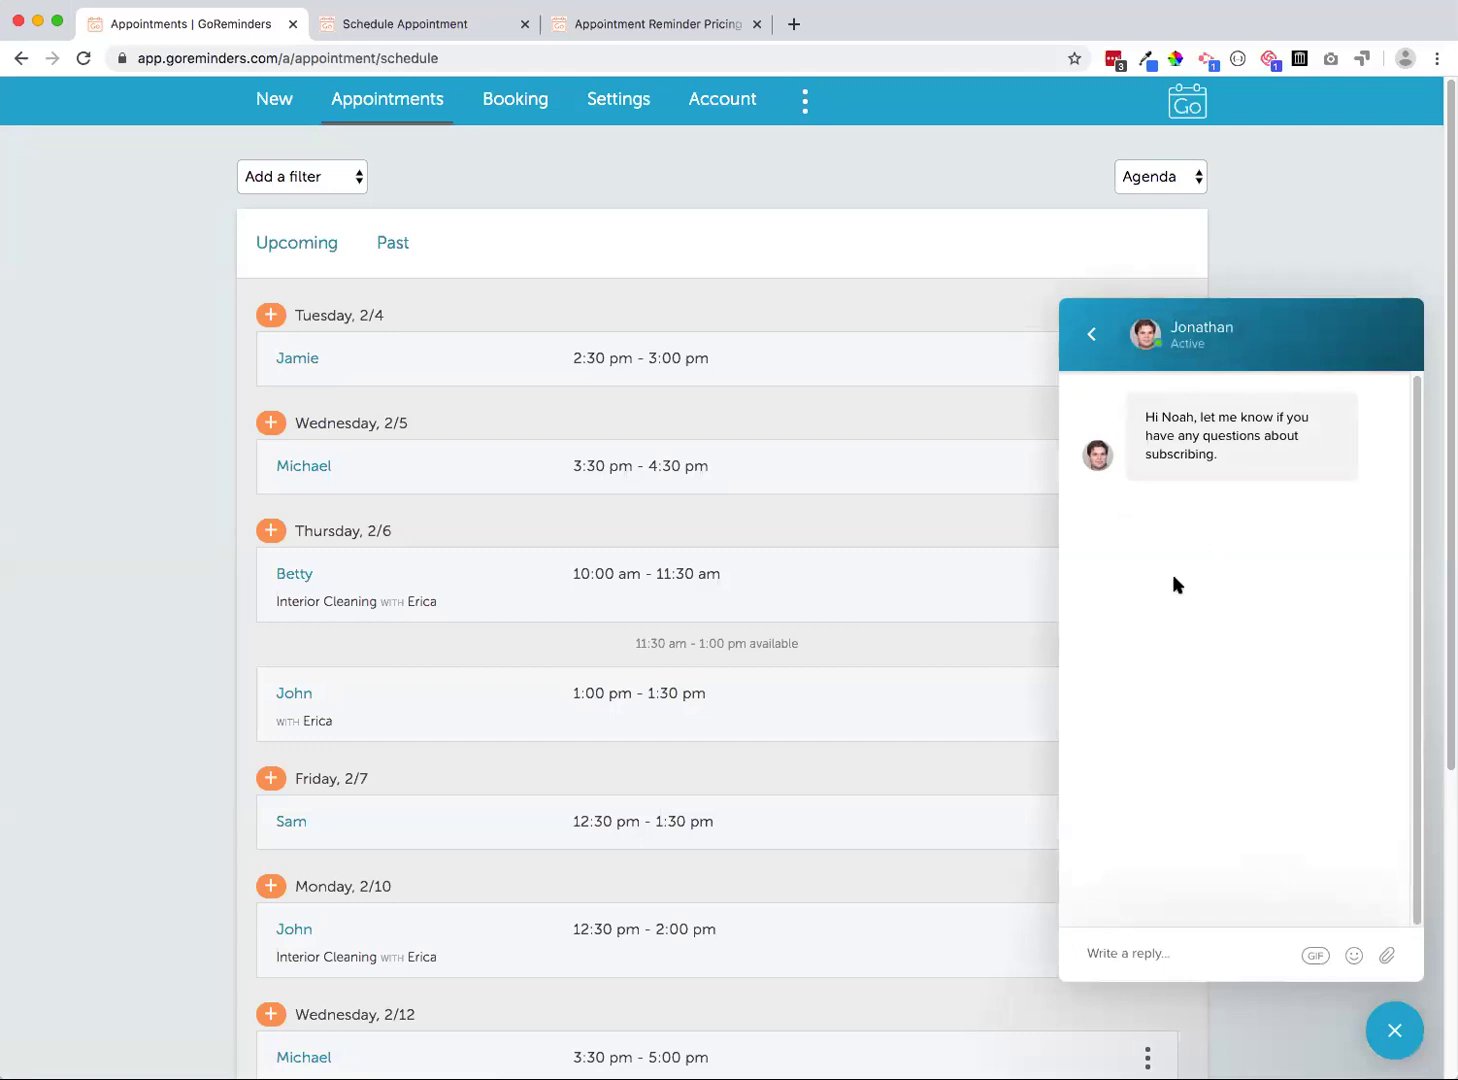
click(1089, 336)
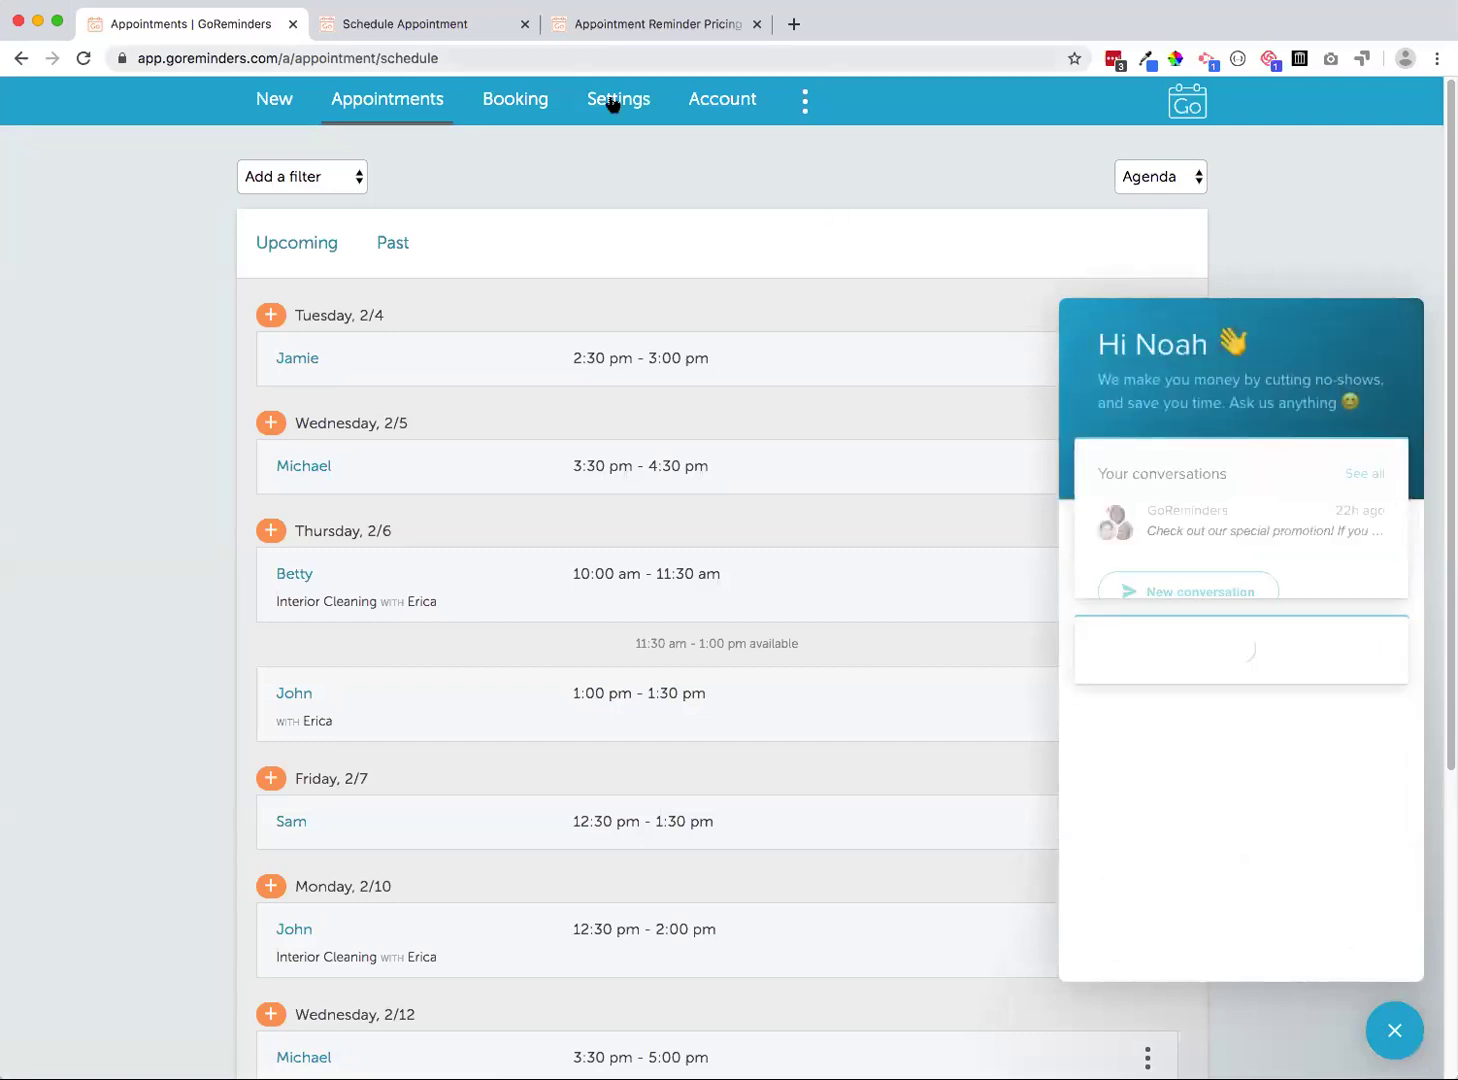
click(622, 24)
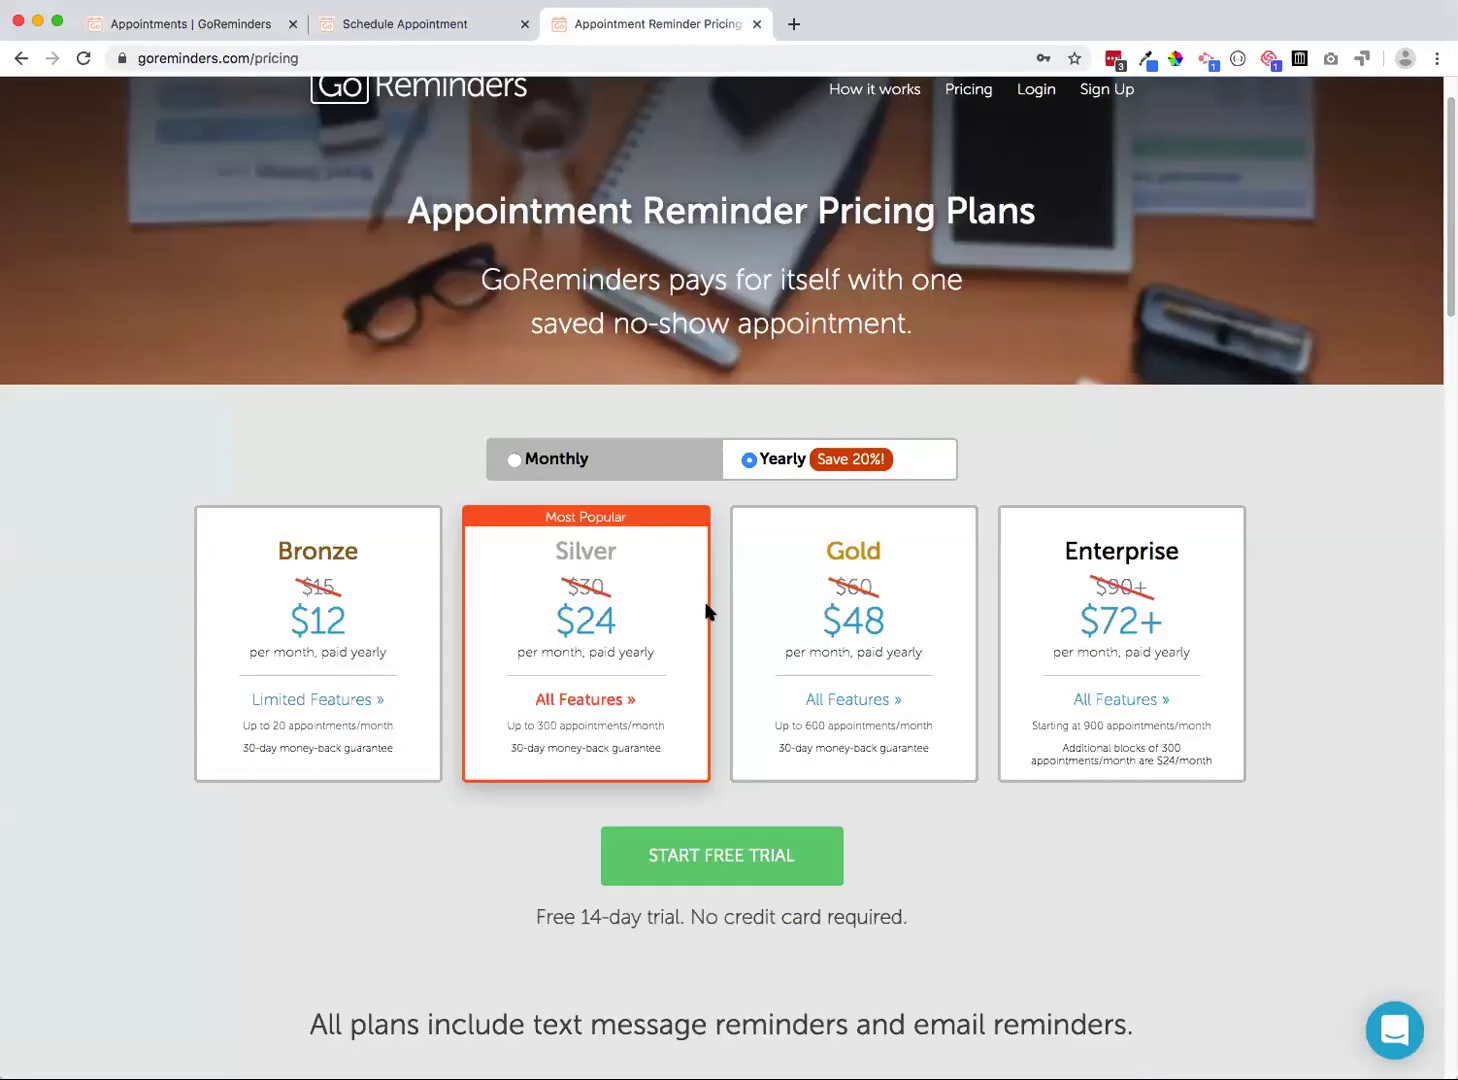
scroll(712, 596, down, 20)
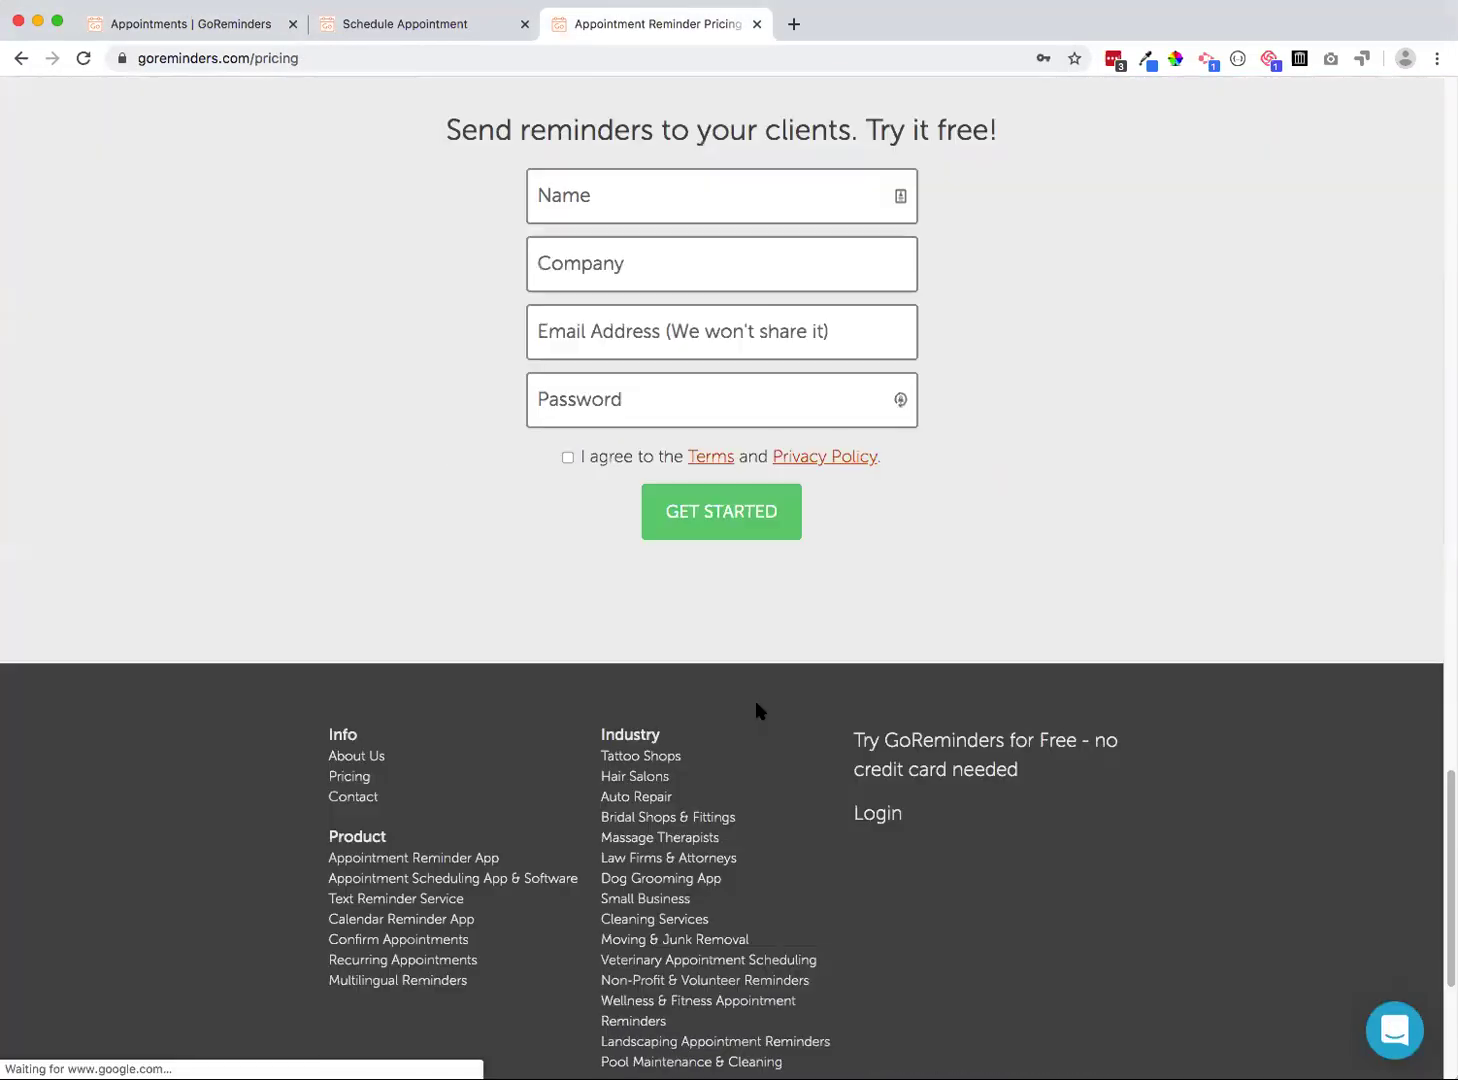
scroll(693, 906, down, 4)
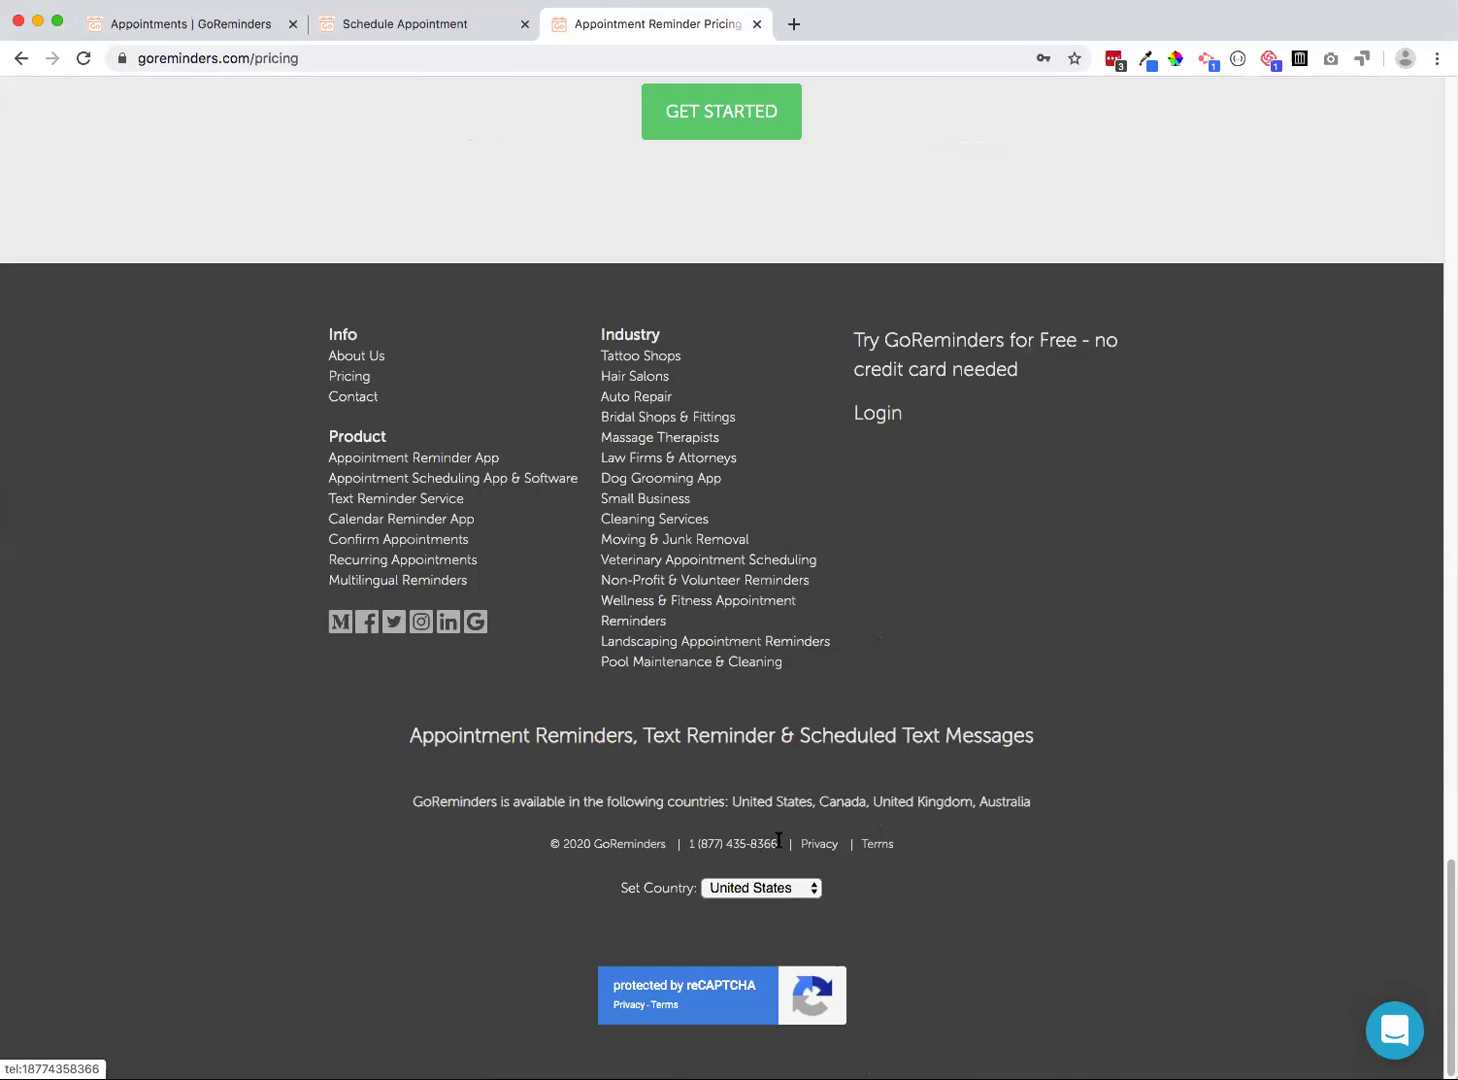
drag(780, 843, 681, 843)
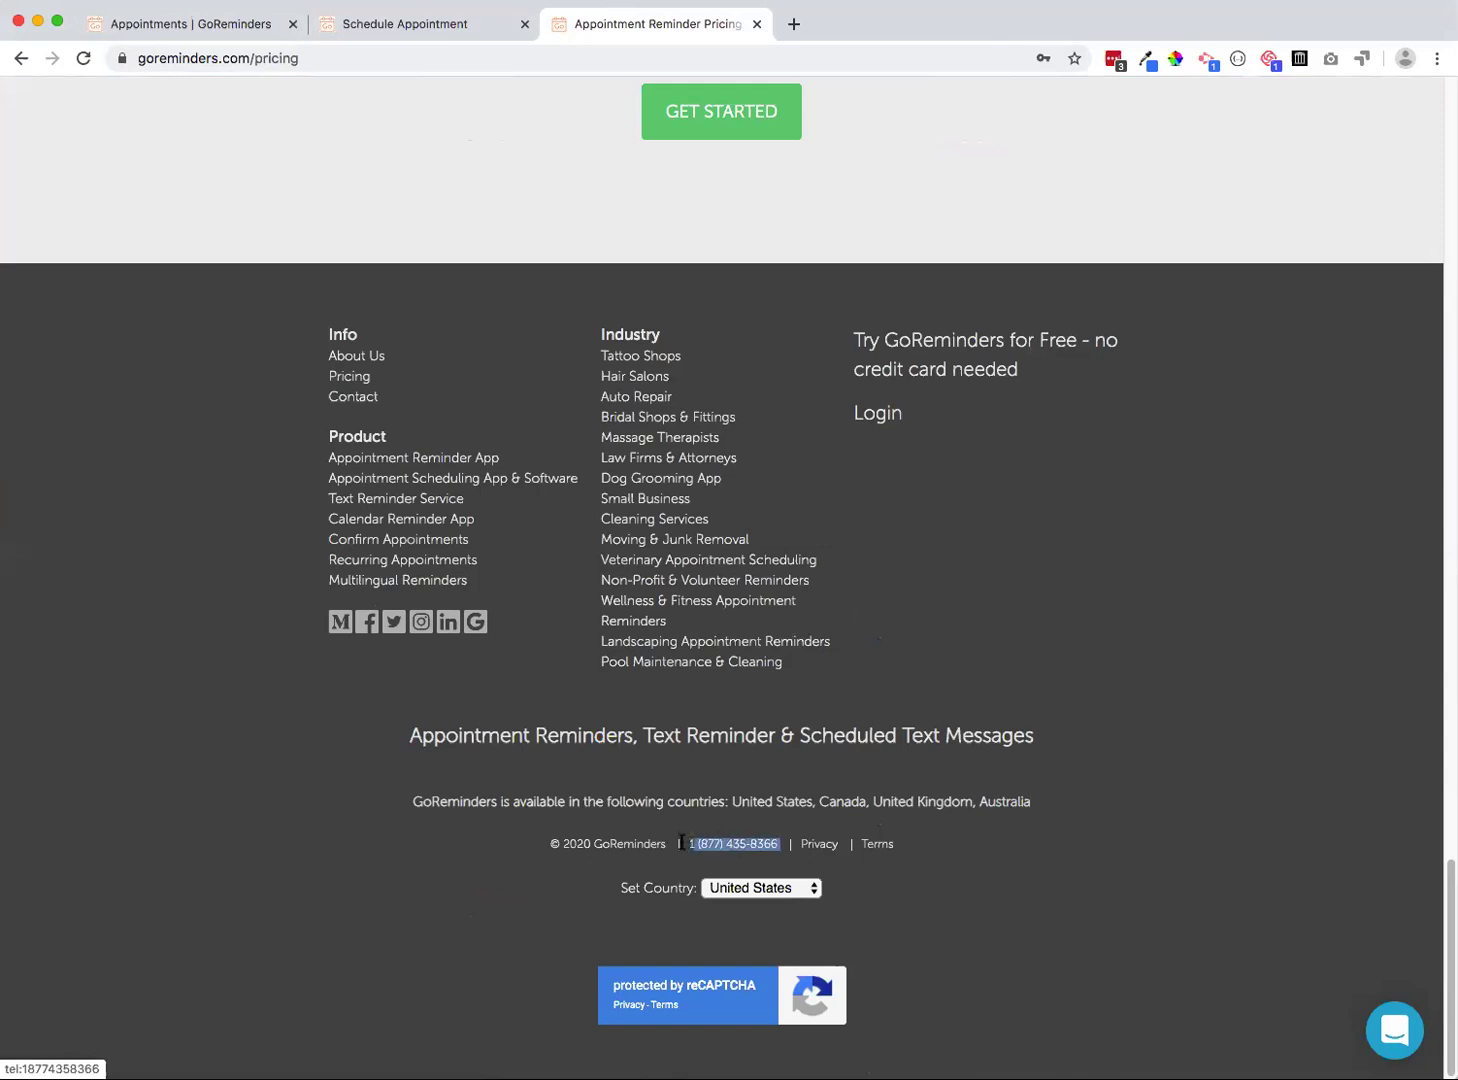
click(431, 213)
scroll(440, 230, up, 20)
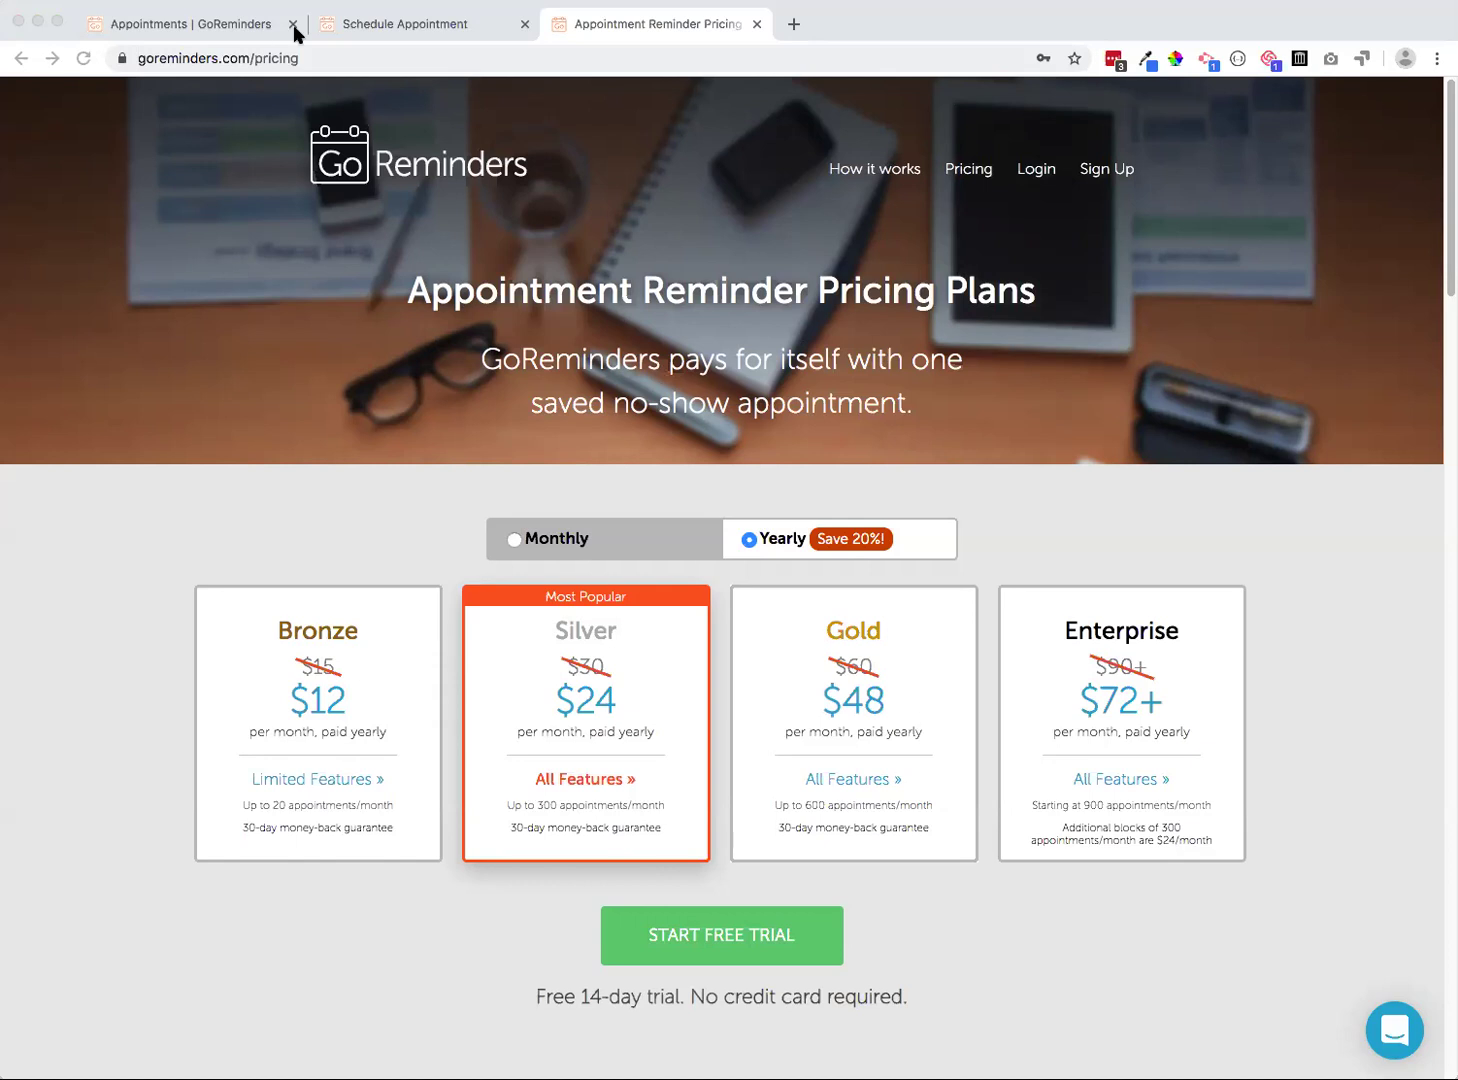
Open the GoReminders sign-up page, then in the app bring up the account menu's Sign Out
click(1105, 178)
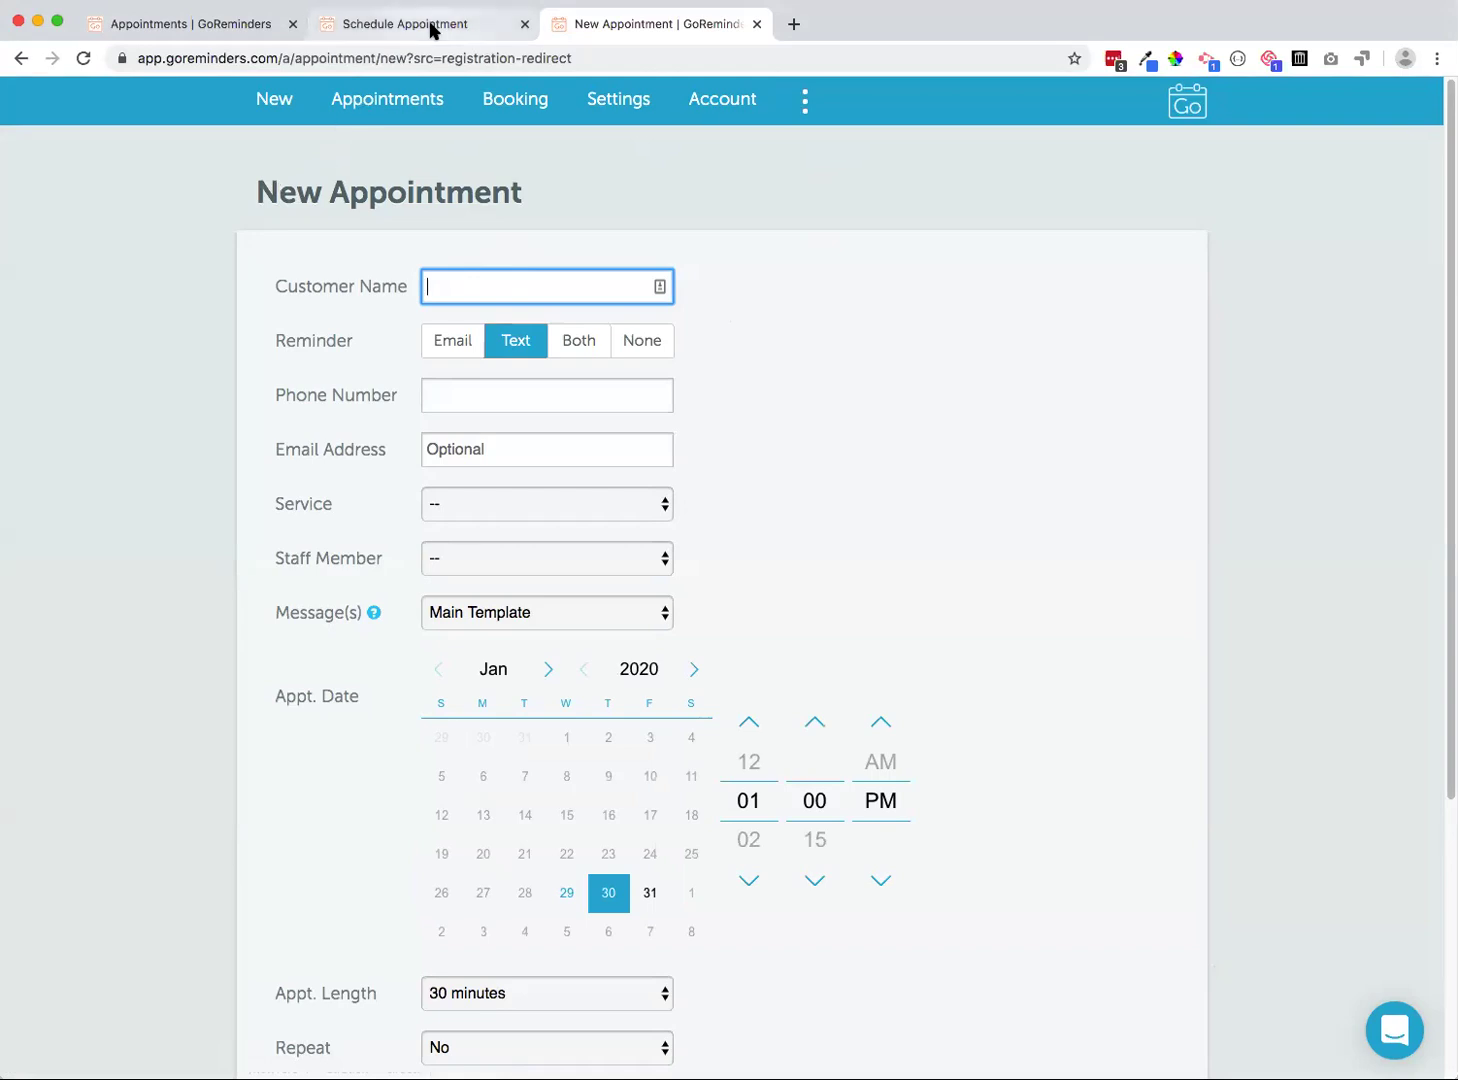
click(358, 26)
click(183, 26)
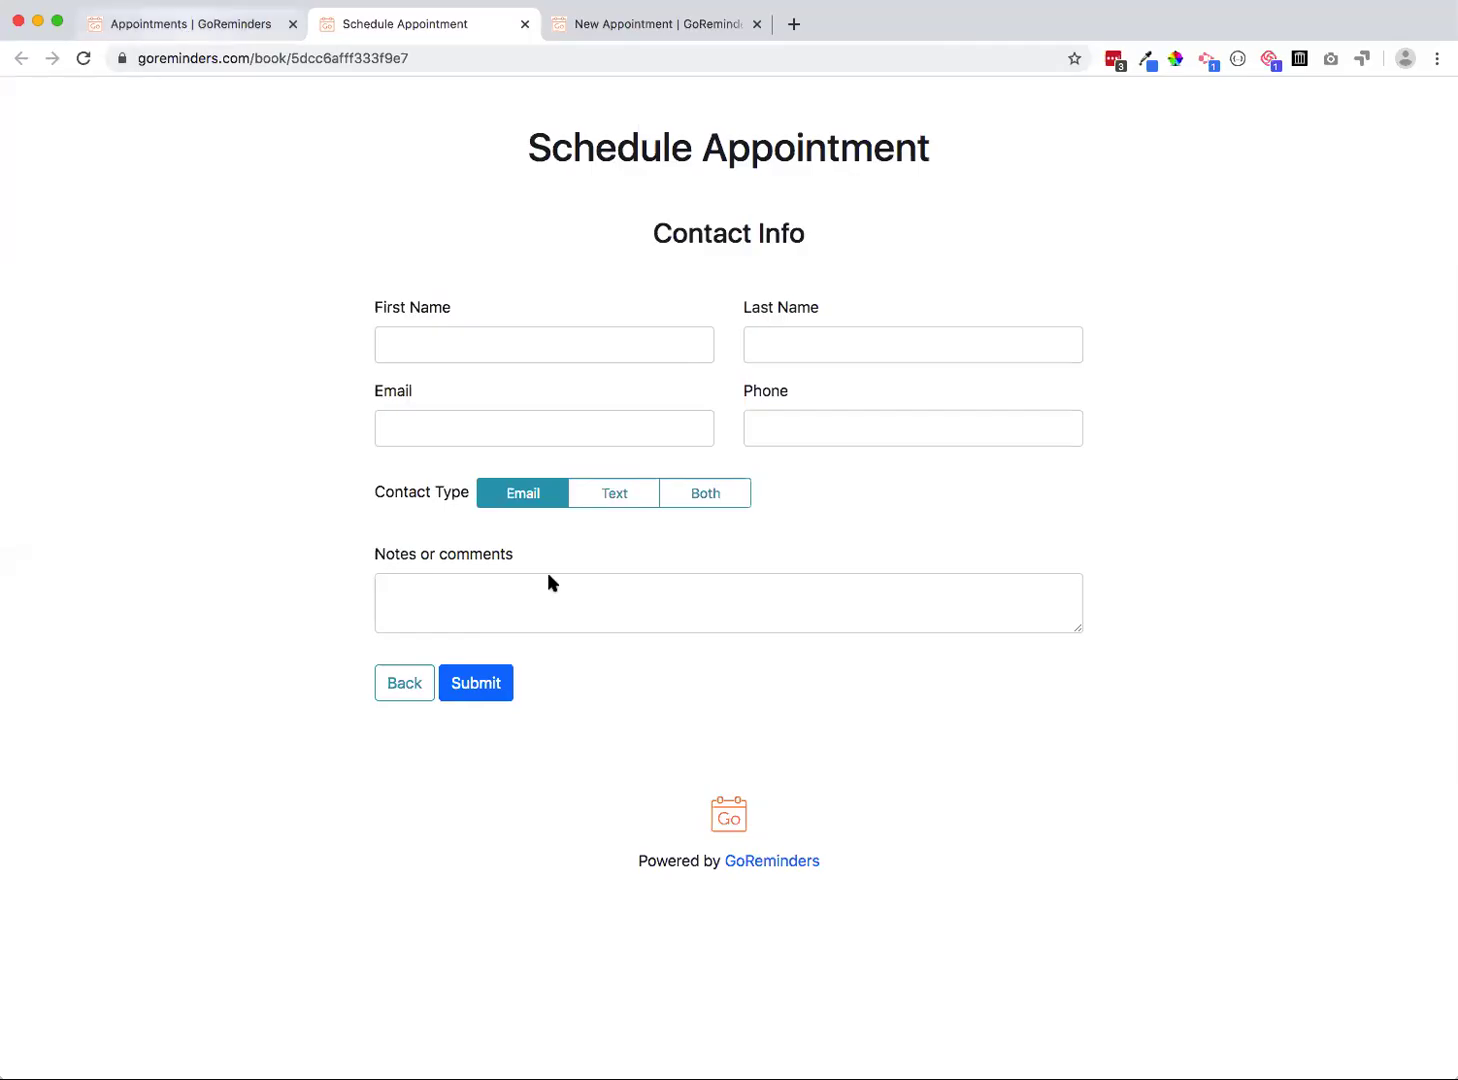
click(643, 30)
click(805, 100)
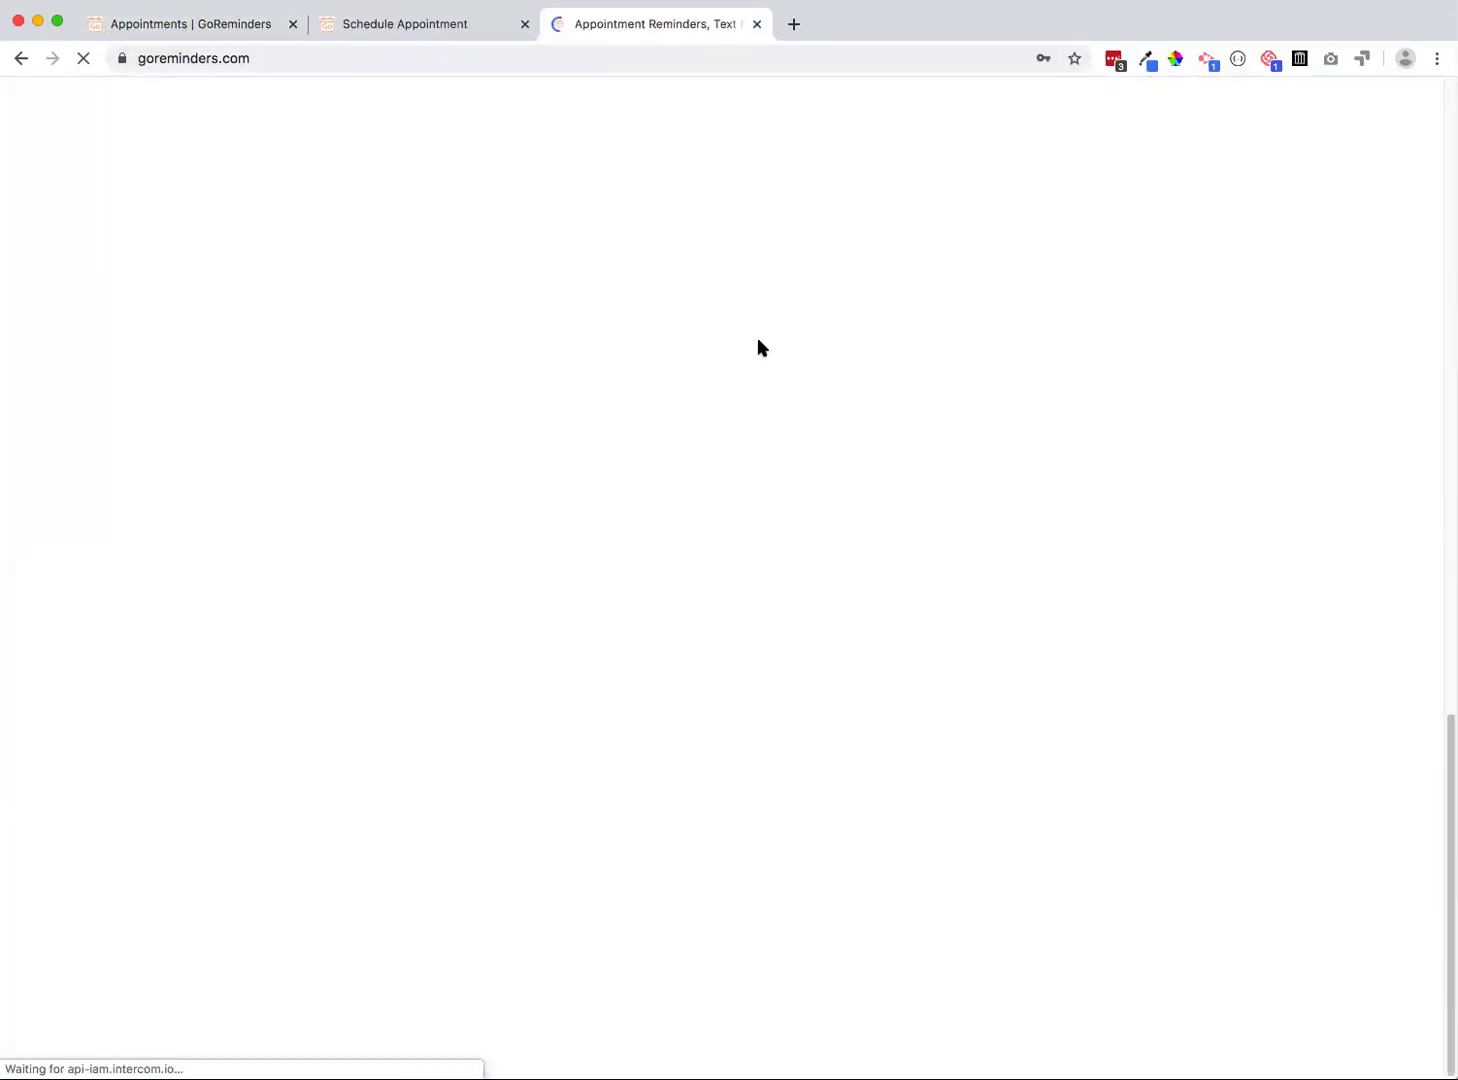
Tick 'I agree to the Terms' on the sign-up form, then go to the Login page
scroll(759, 343, up, 5)
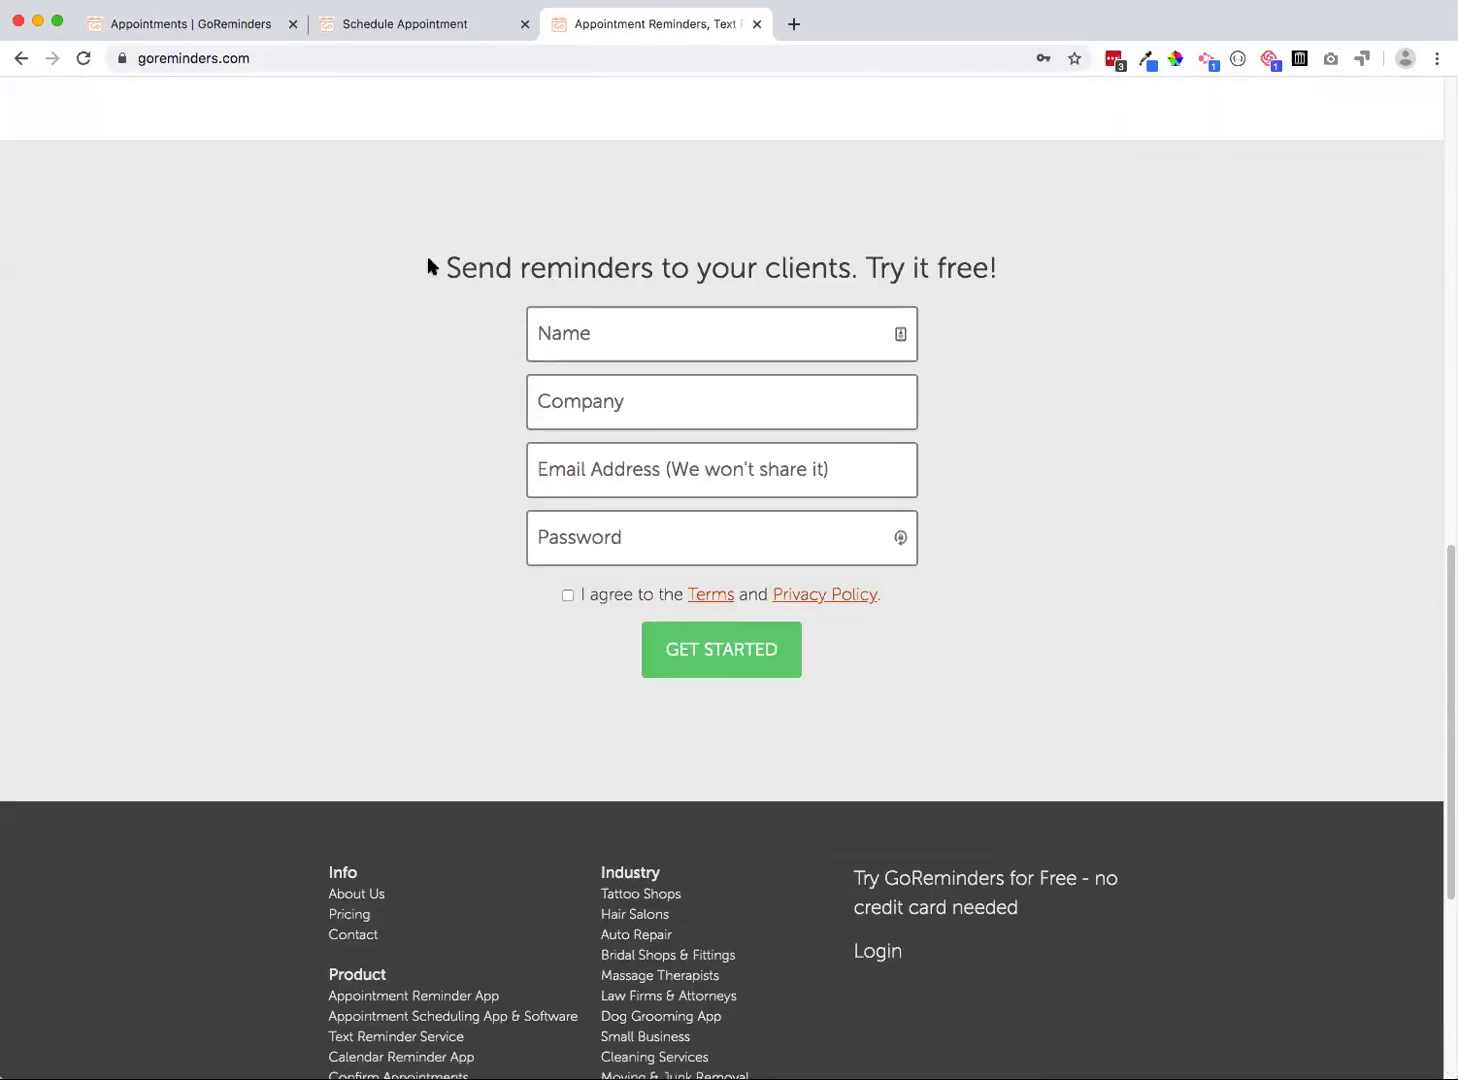
click(567, 596)
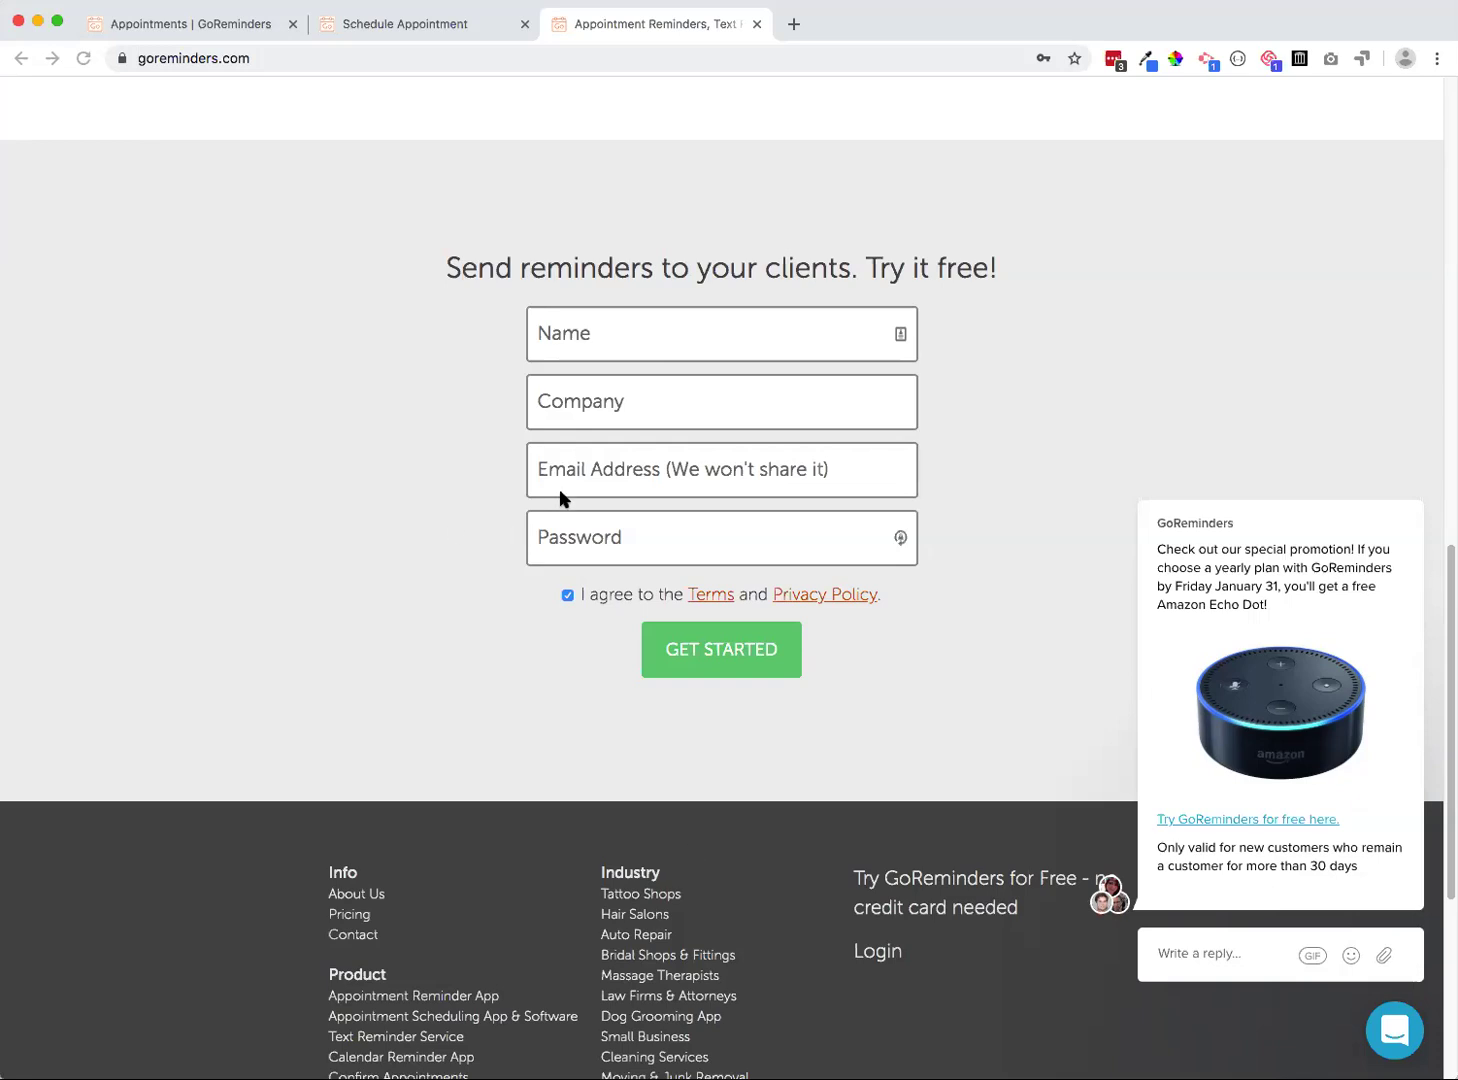
scroll(938, 146, up, 13)
click(1036, 170)
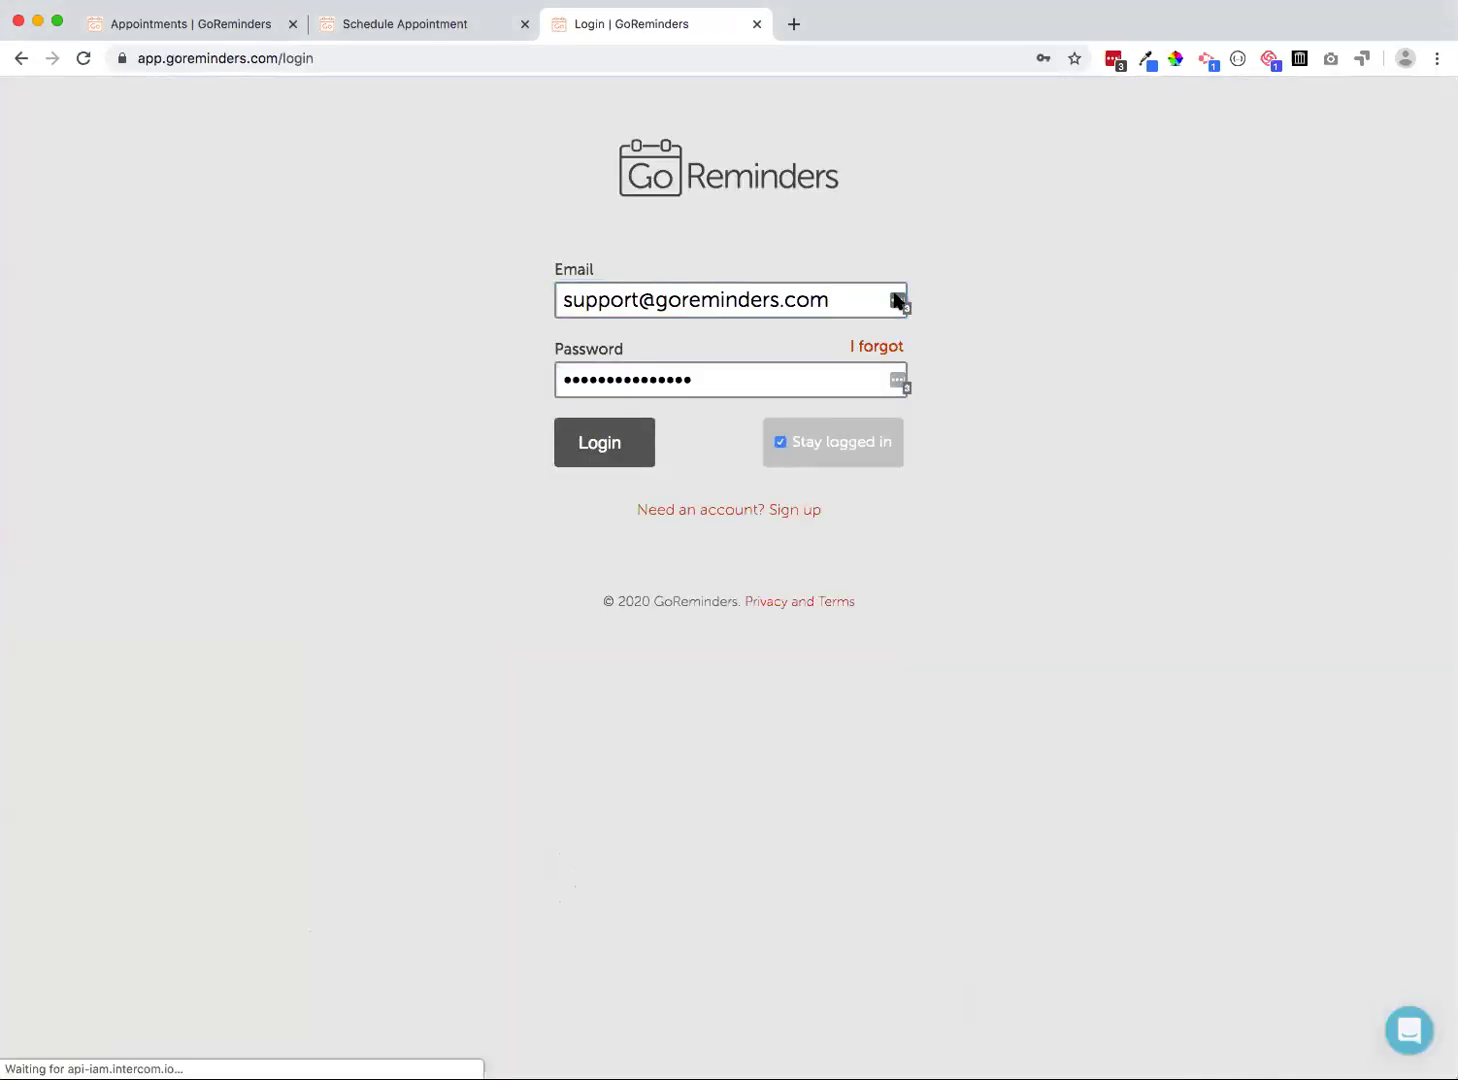
Log in using the saved account from the password manager and open the Appointments agenda
click(897, 302)
click(654, 494)
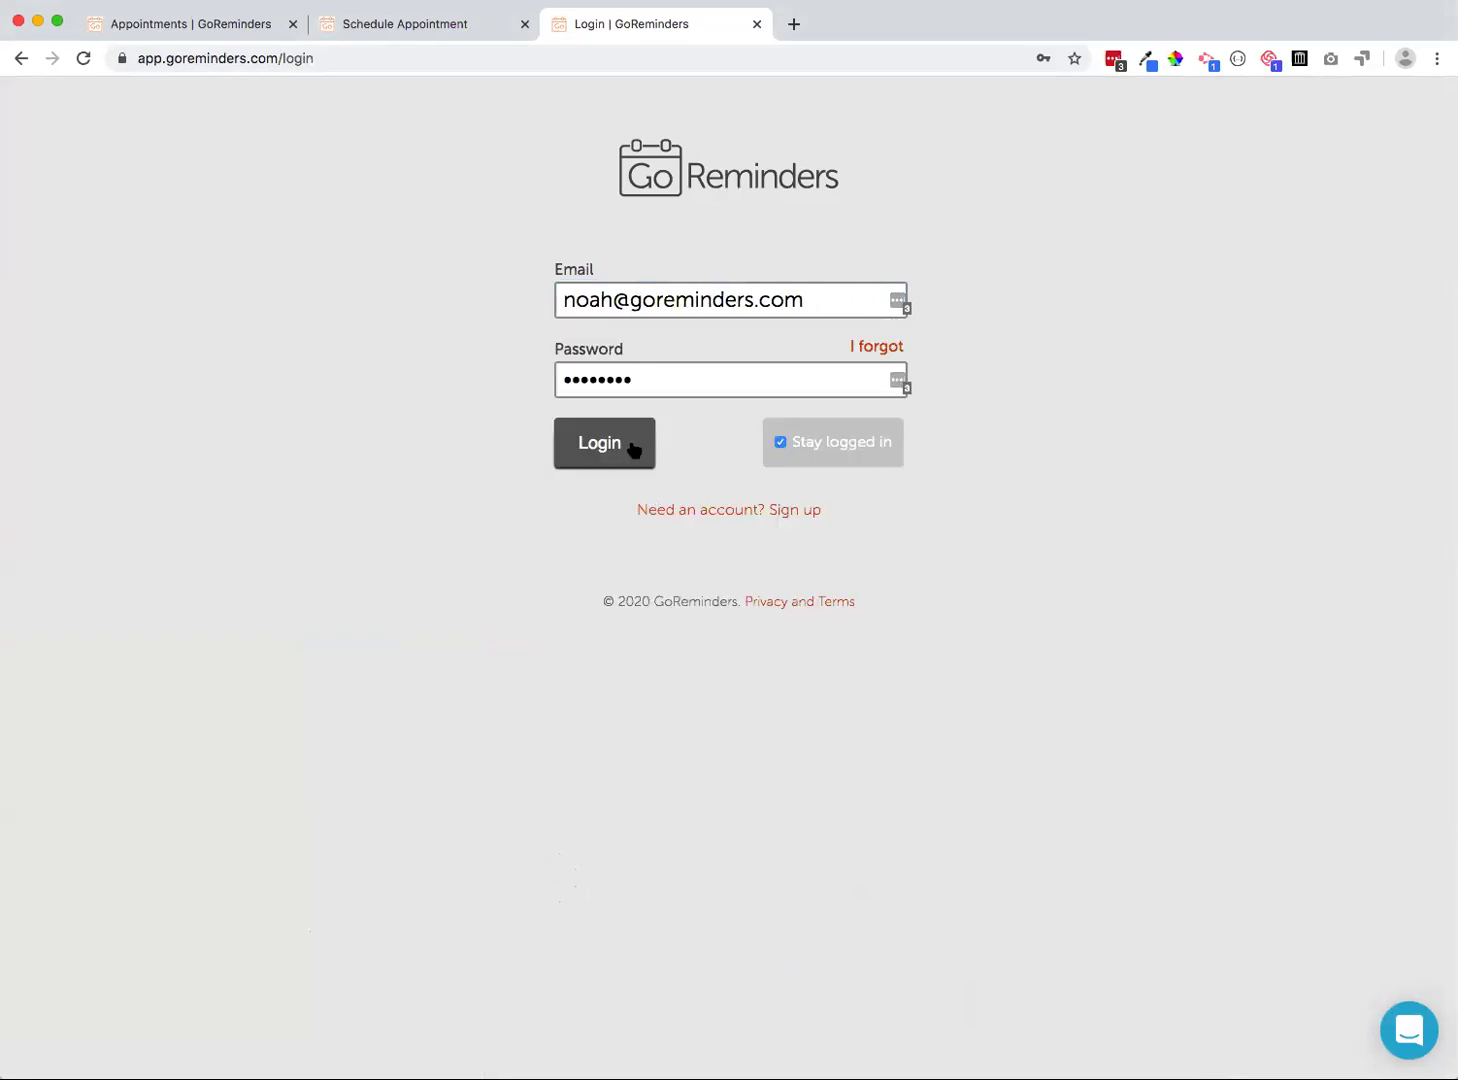
click(610, 440)
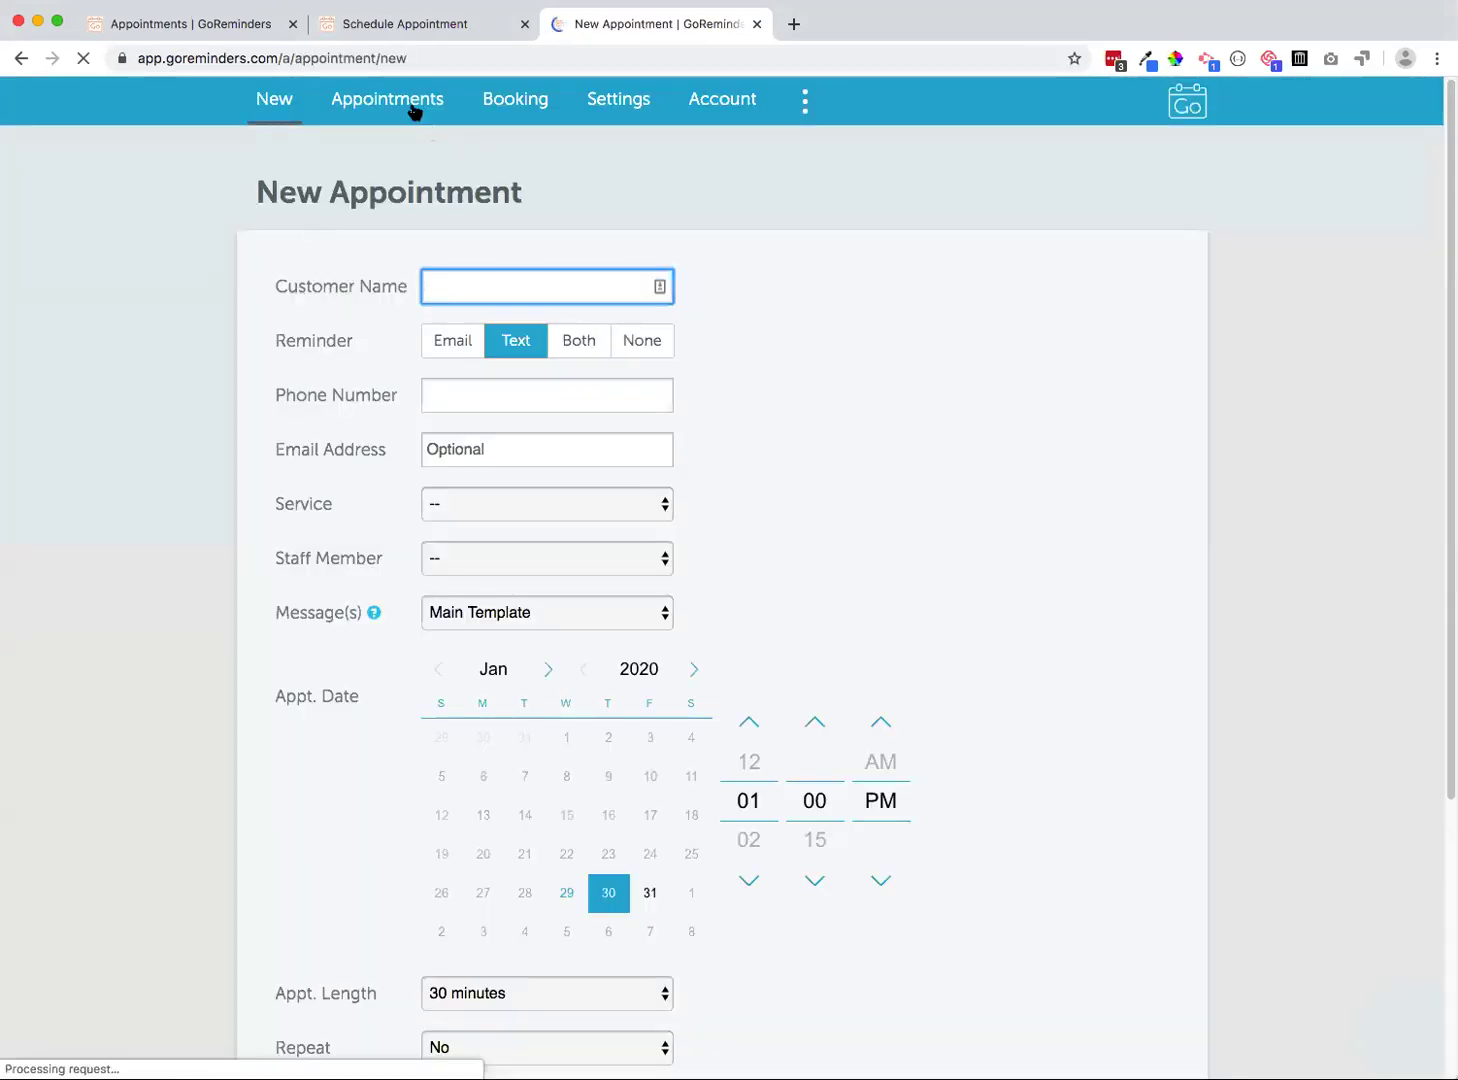
click(414, 110)
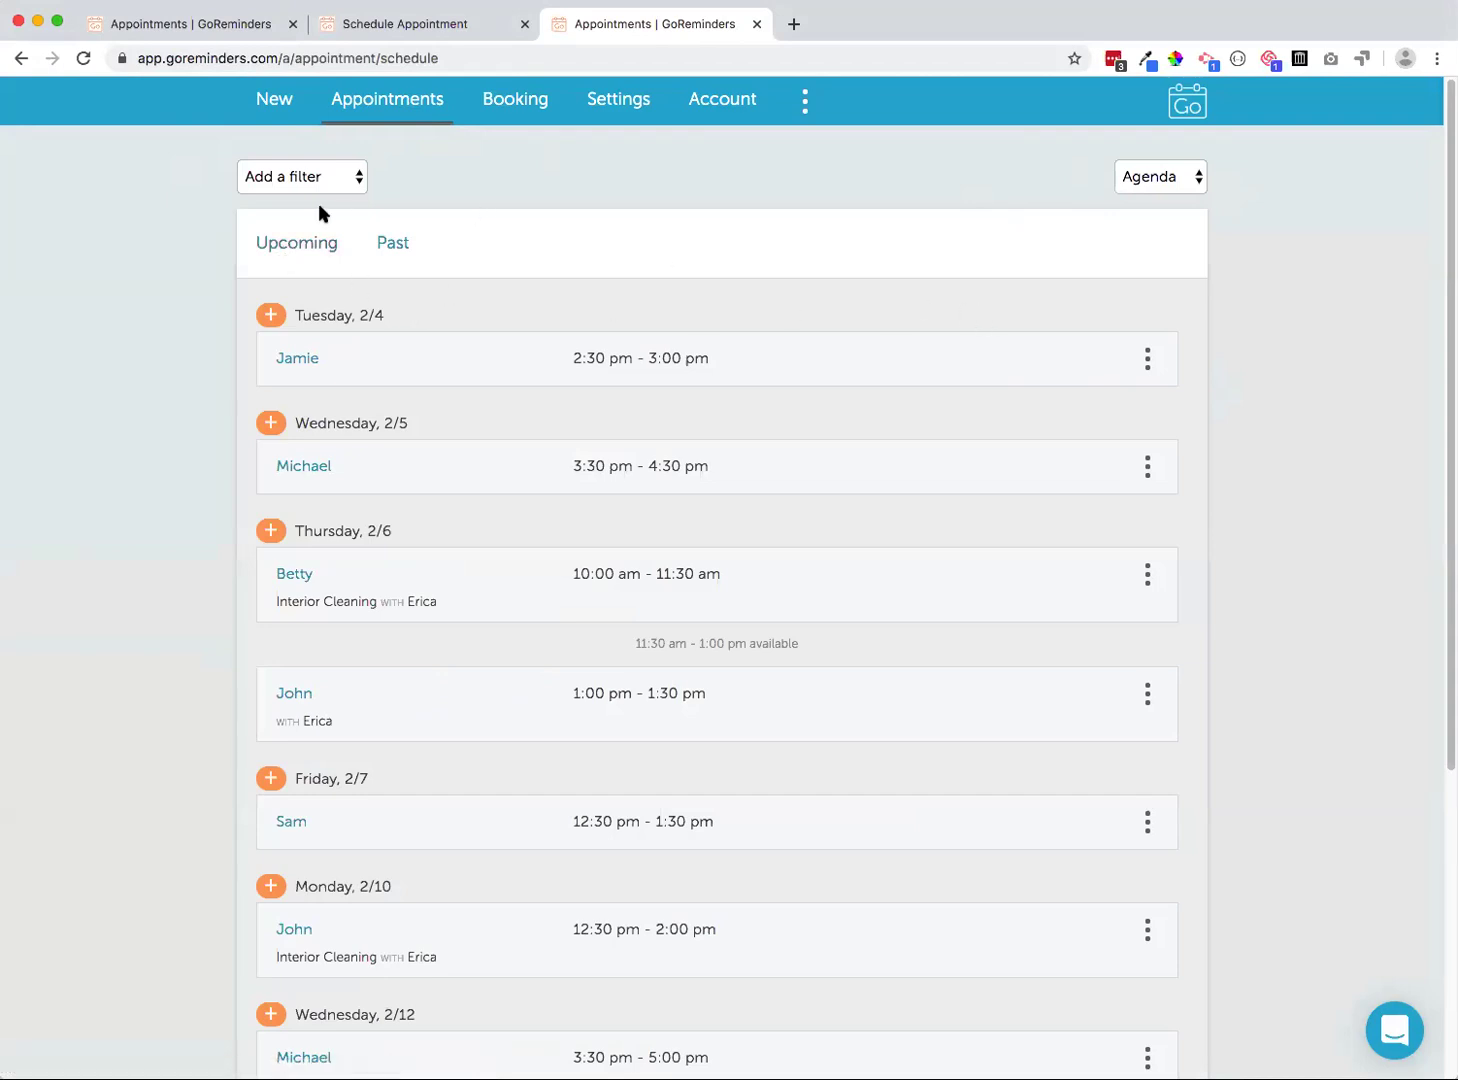
click(1180, 180)
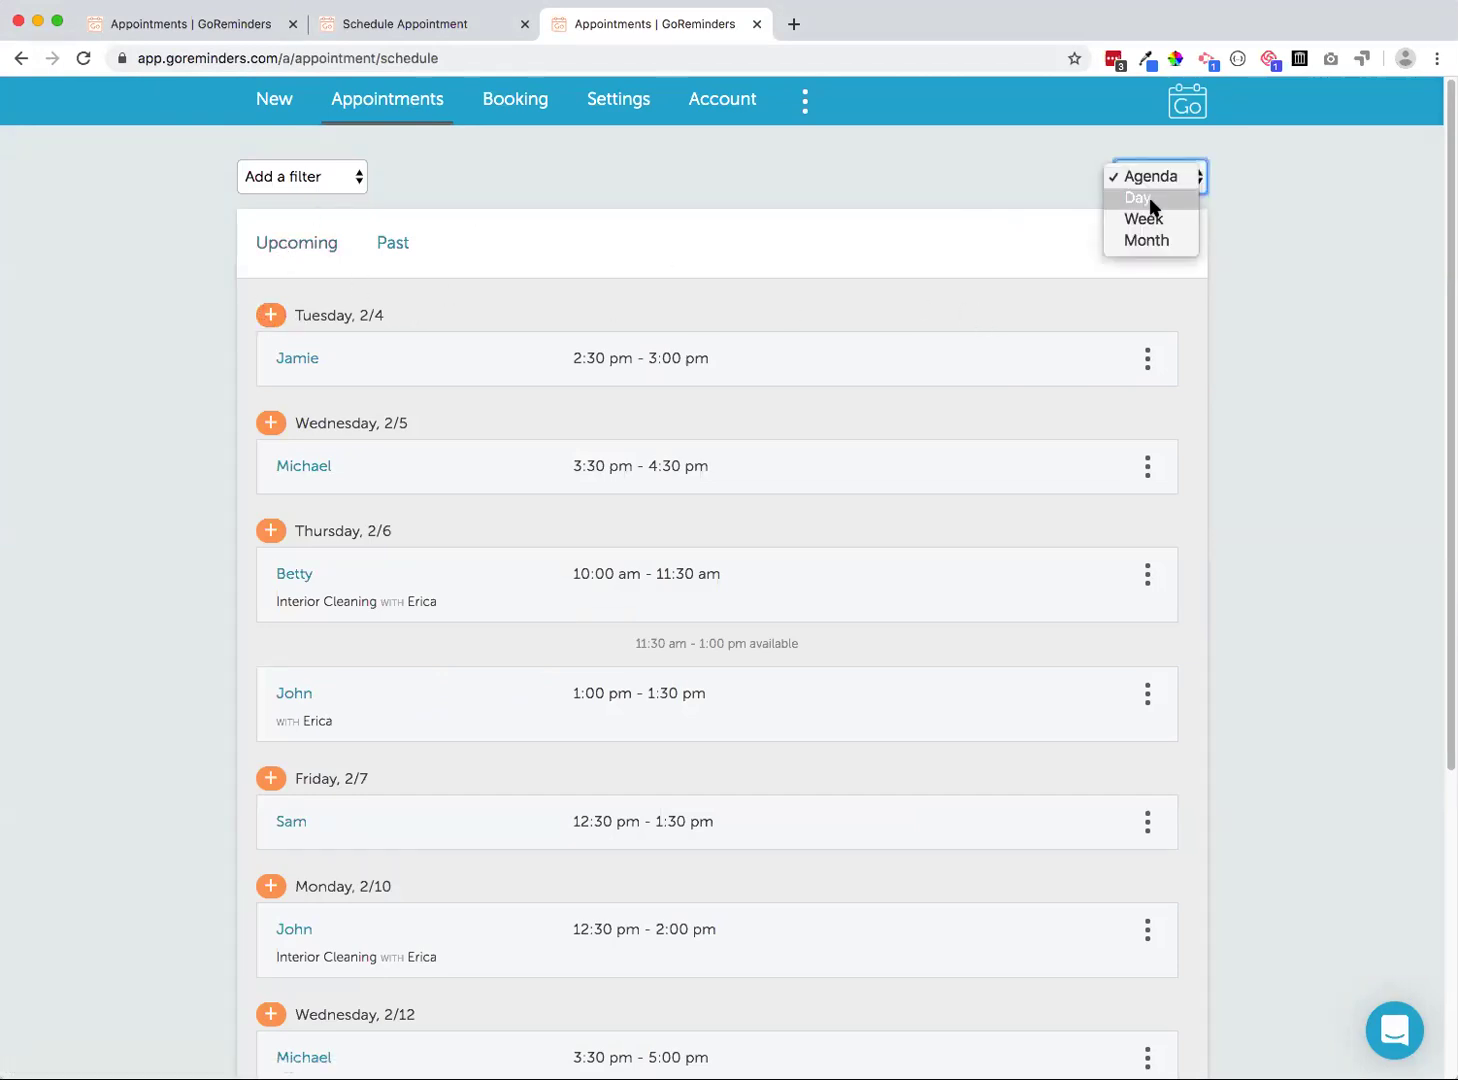
click(1150, 358)
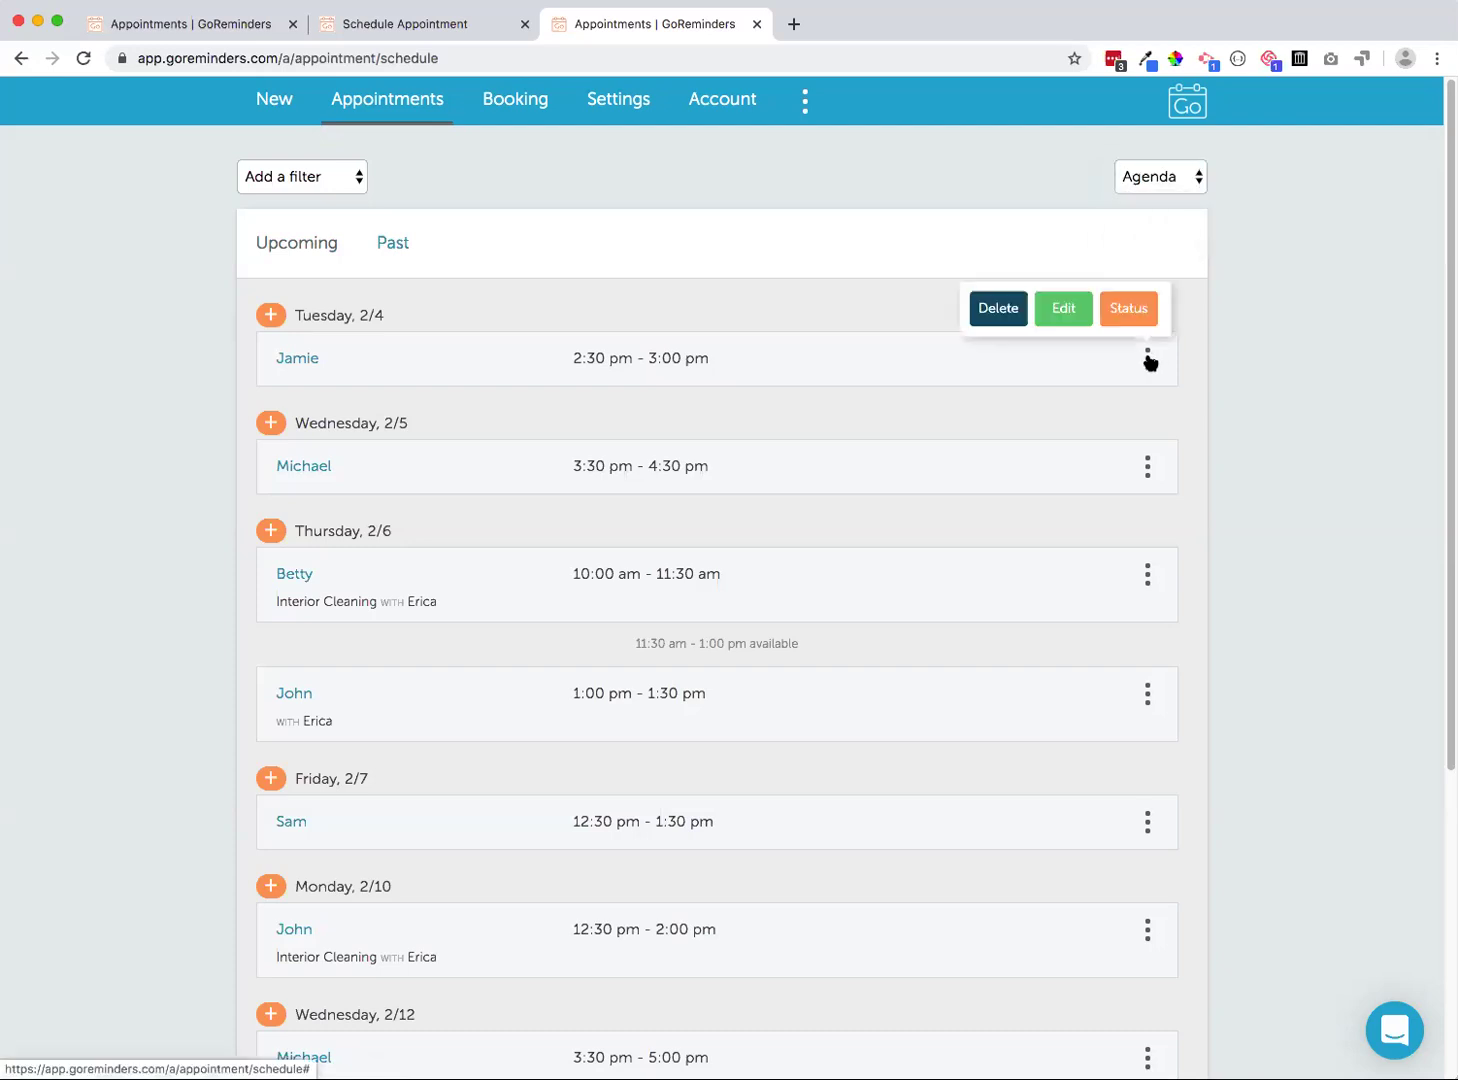
scroll(745, 167, down, 4)
scroll(744, 166, down, 2)
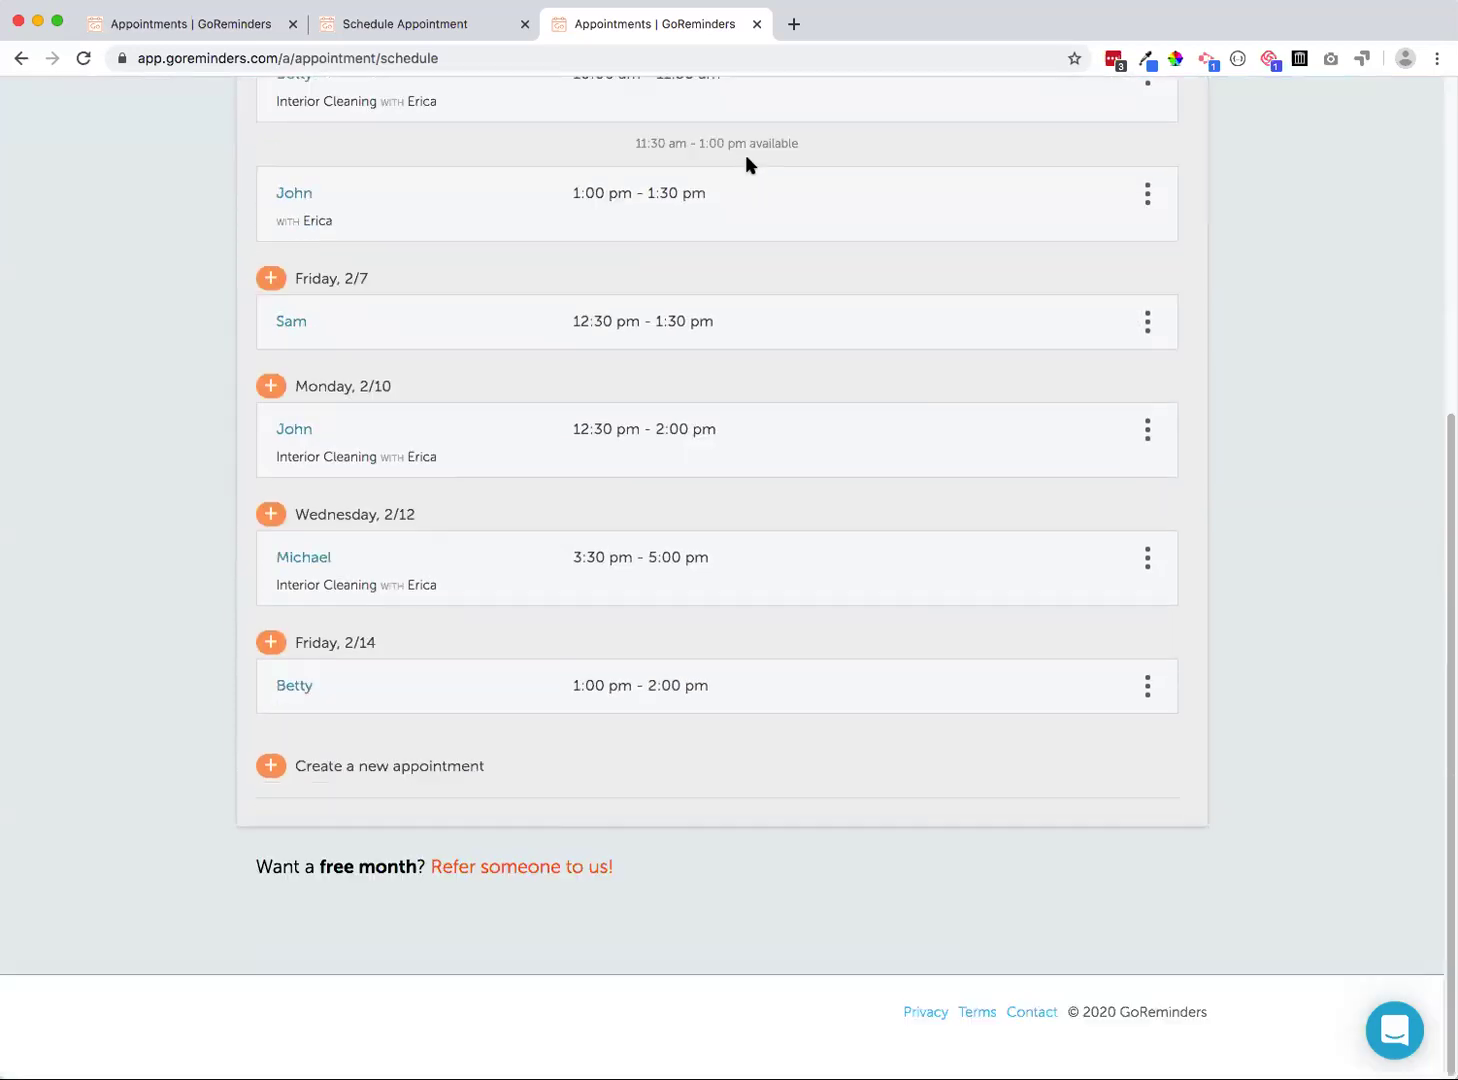
scroll(745, 154, up, 6)
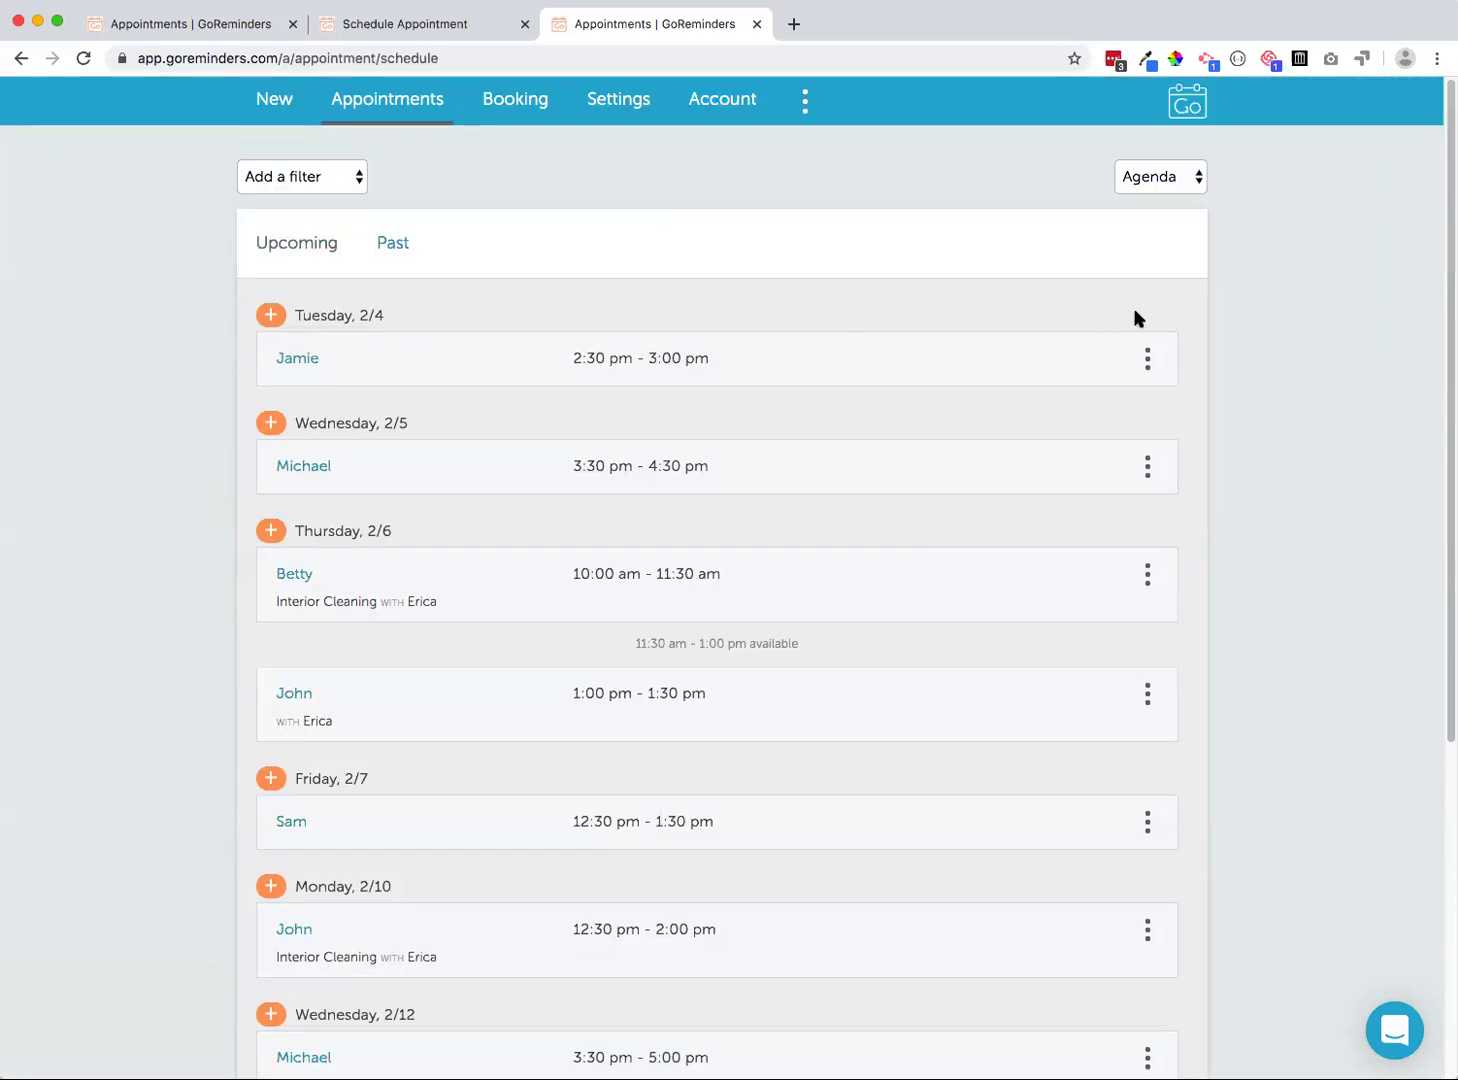
click(1155, 176)
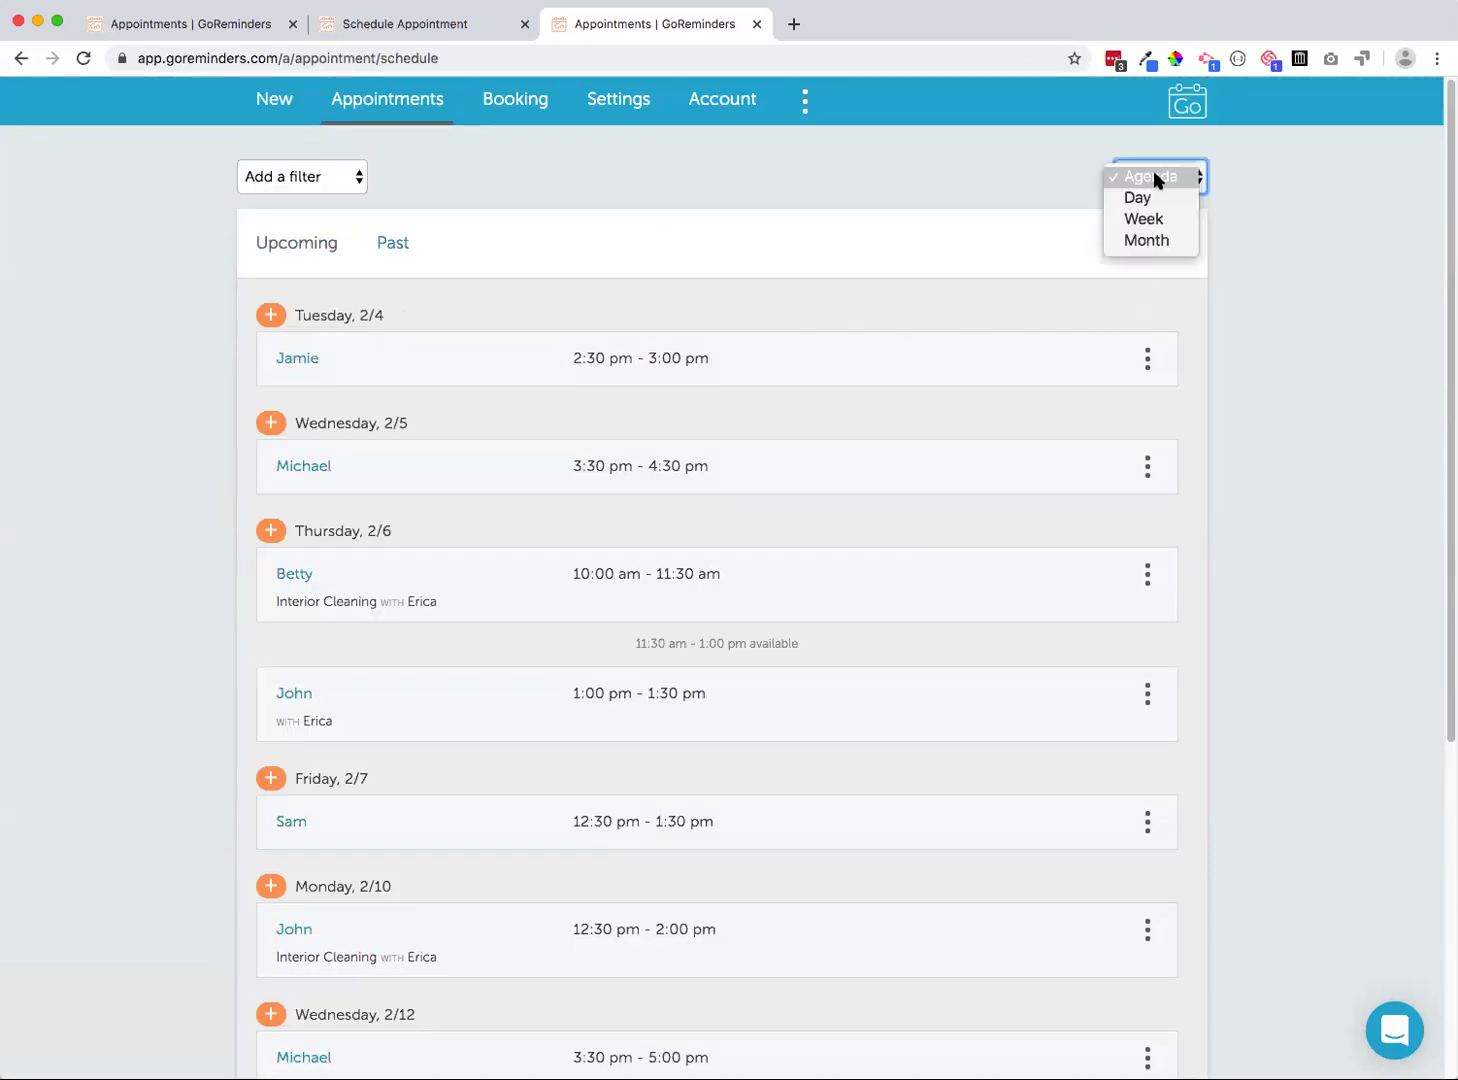
click(950, 162)
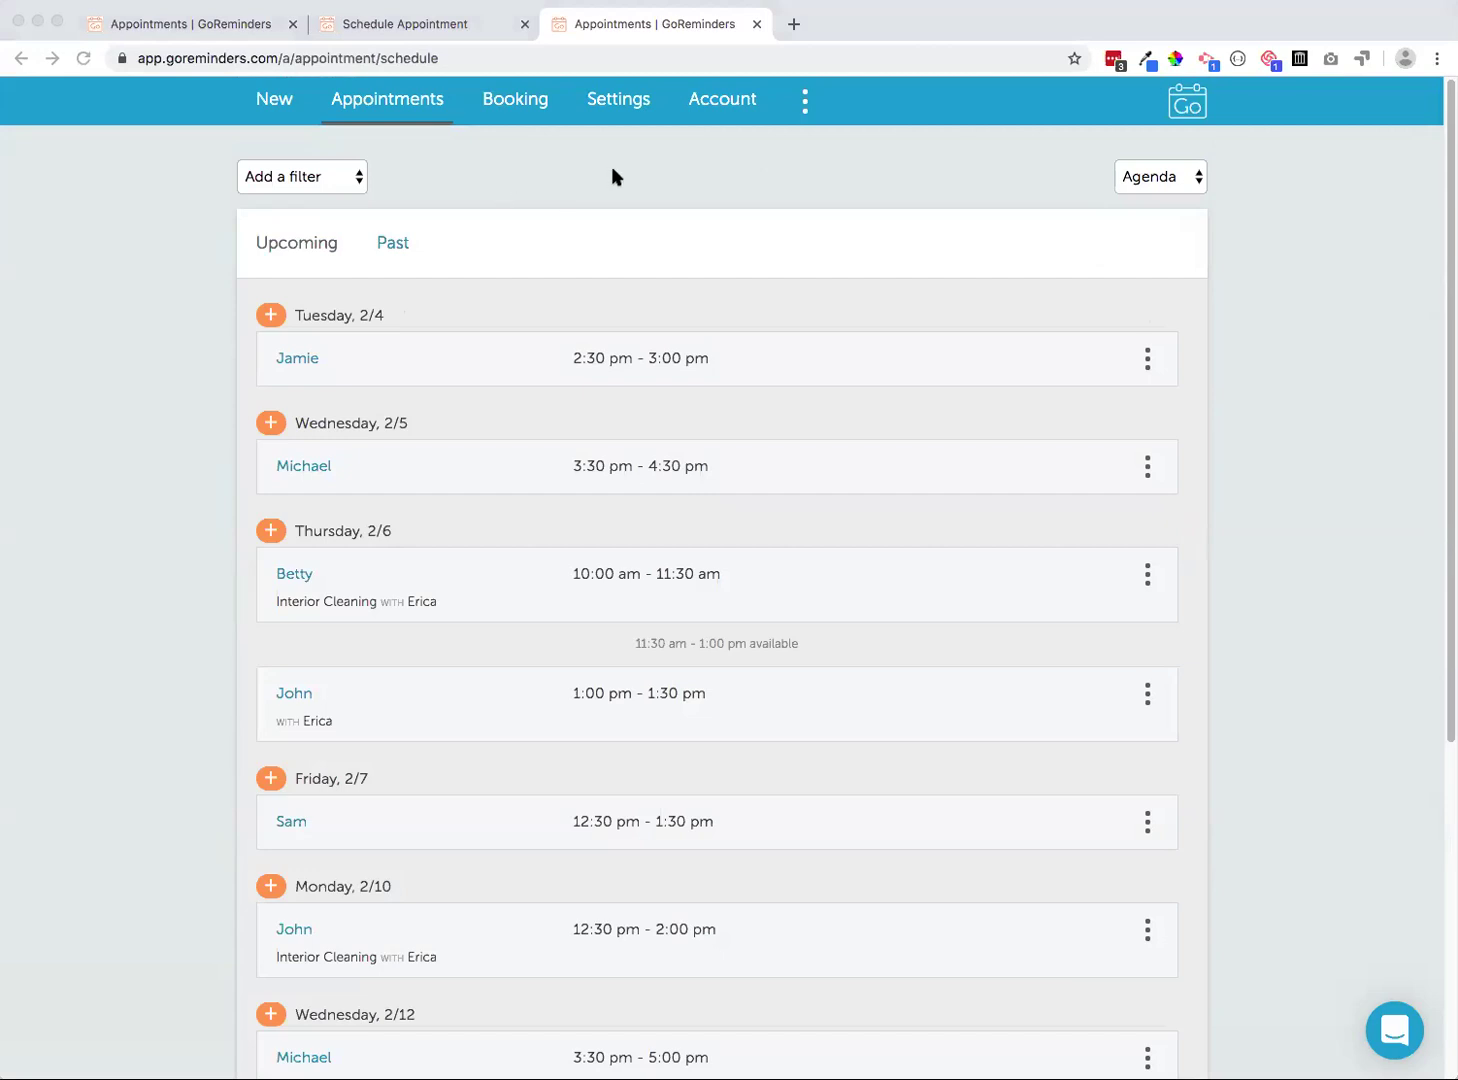
Check 'Enable list exporting?' under Schedule Preferences in Appointments settings and save
click(628, 100)
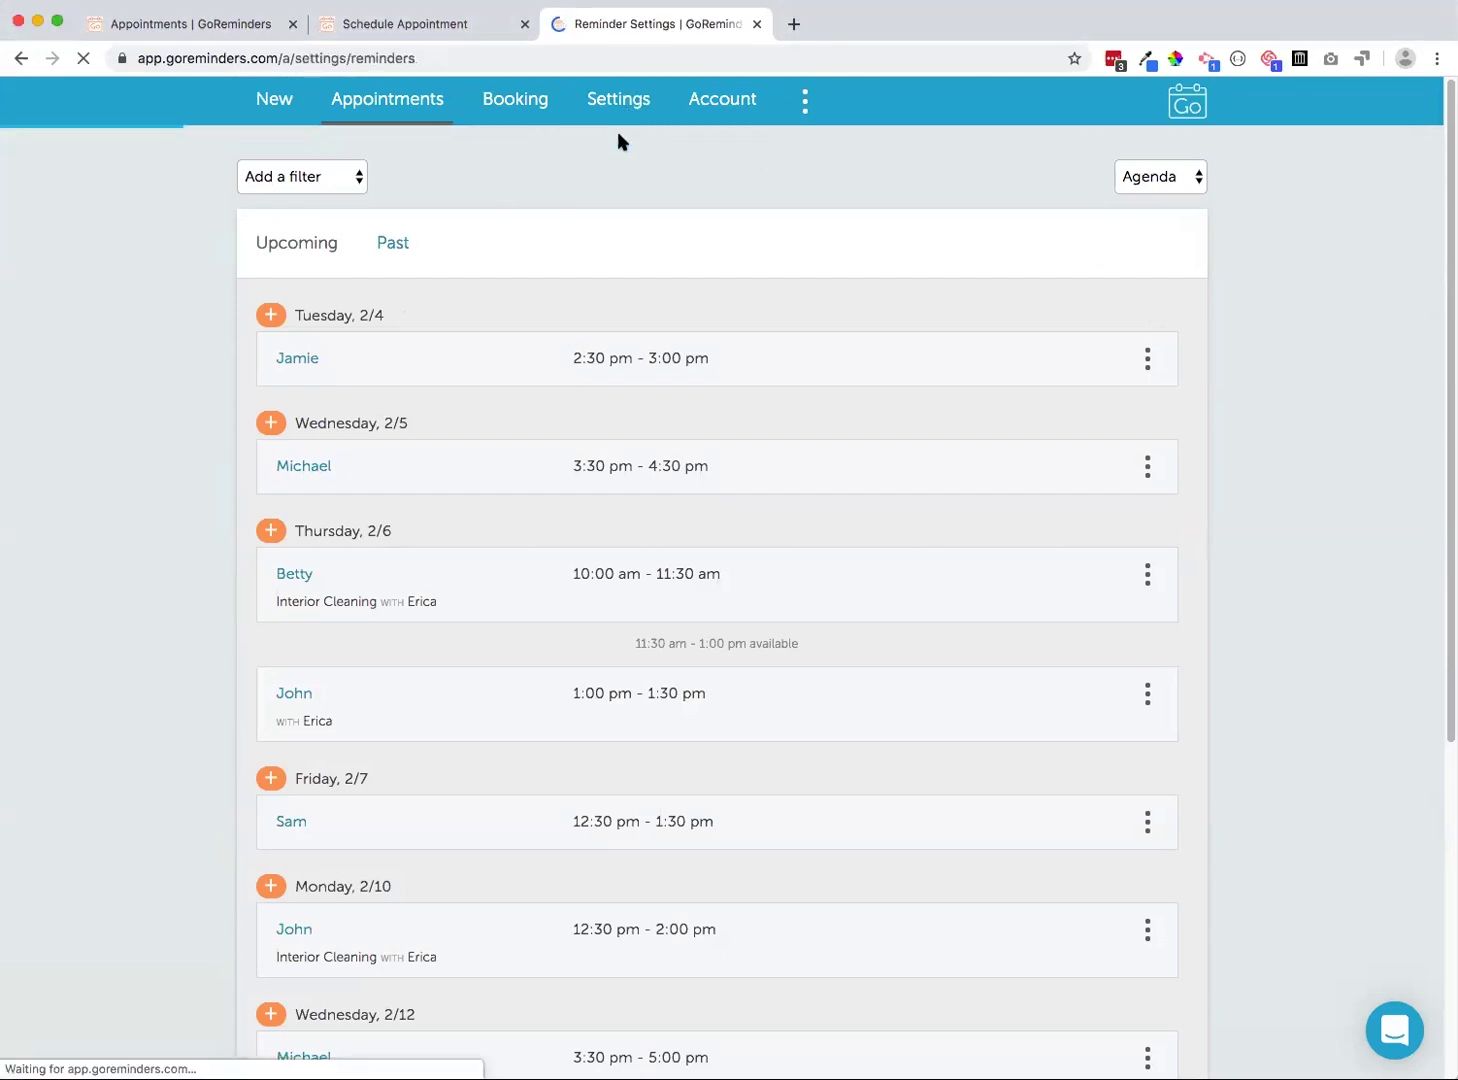
scroll(836, 460, down, 7)
scroll(836, 460, up, 7)
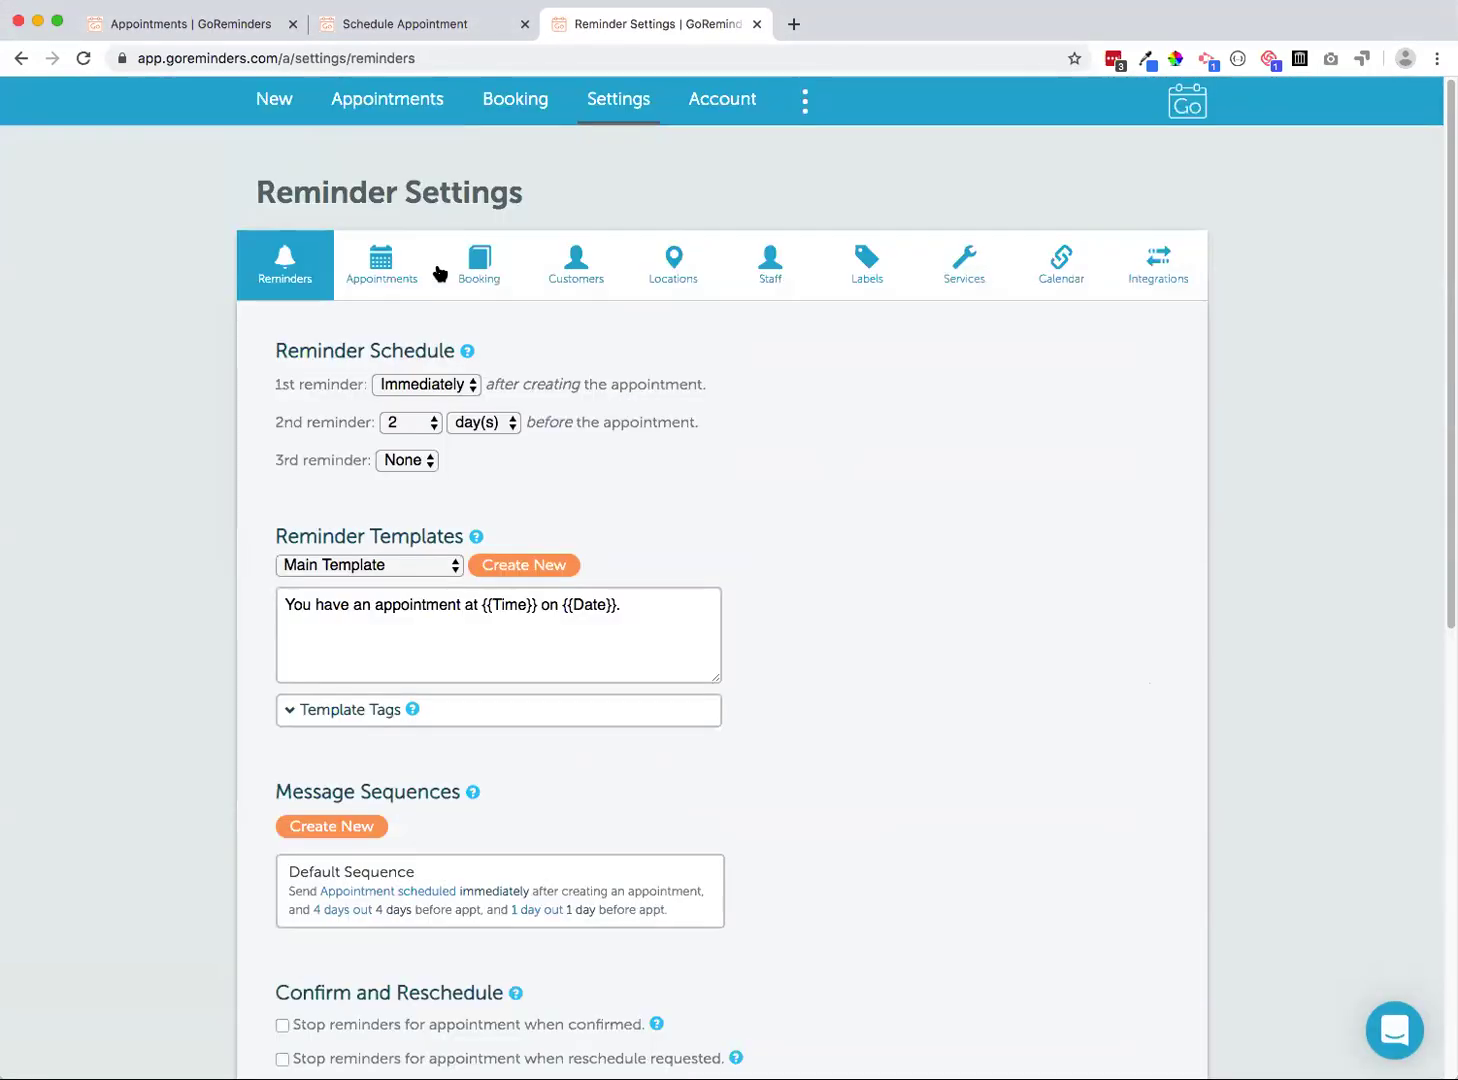
click(388, 266)
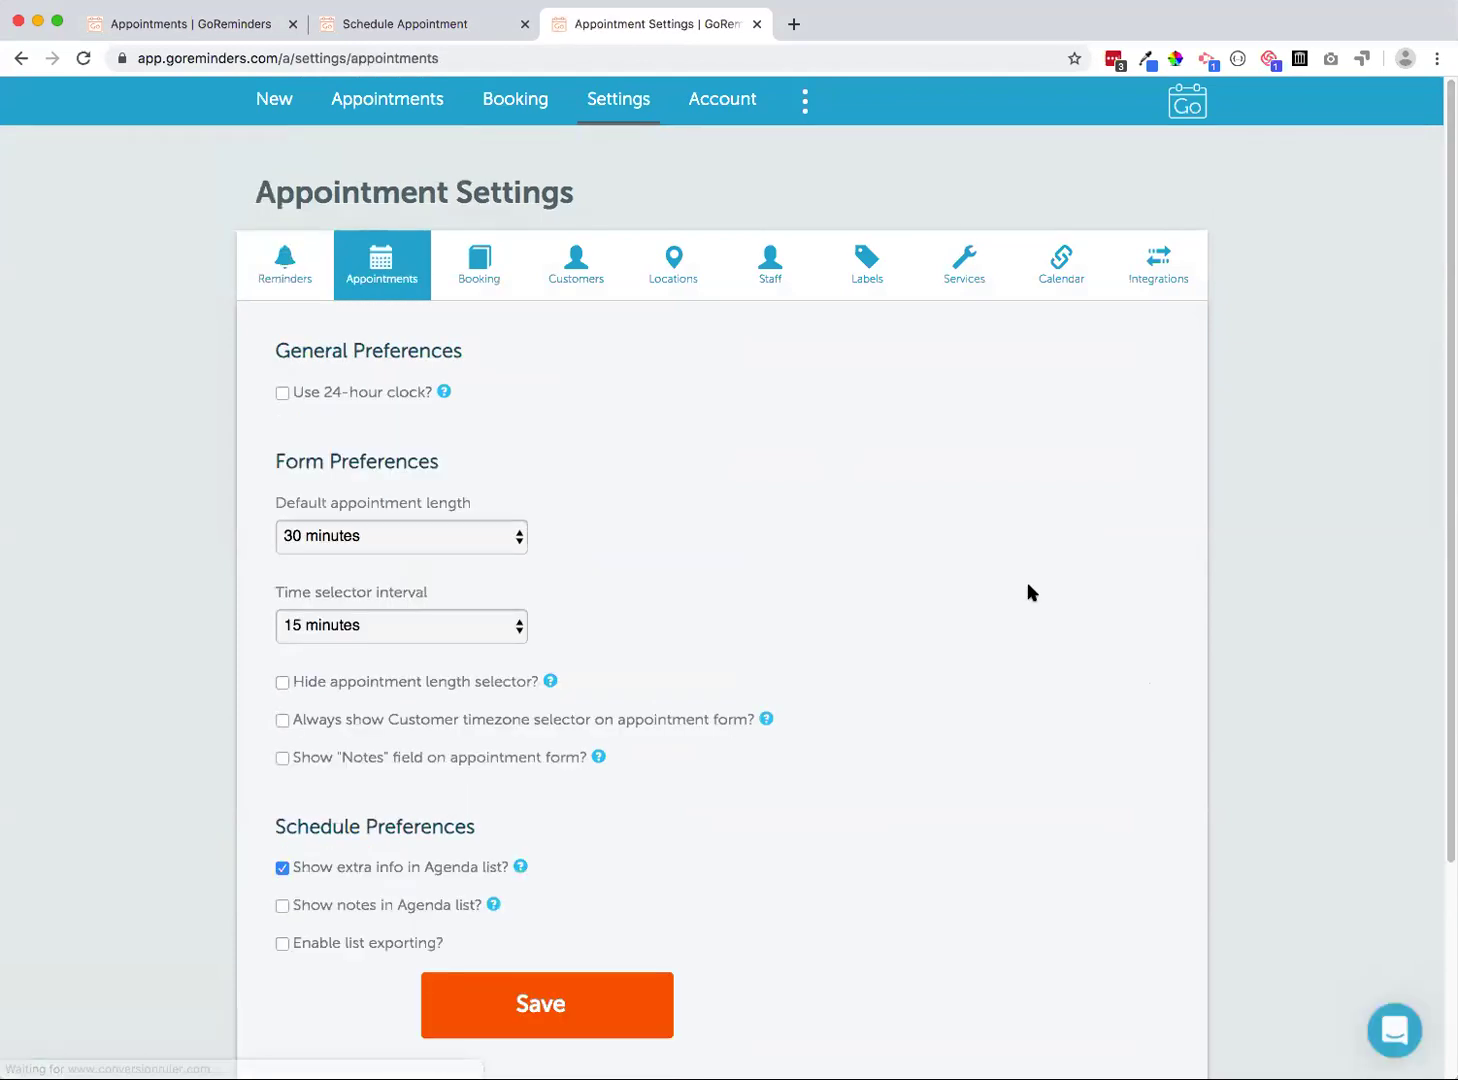
scroll(1027, 592, down, 1)
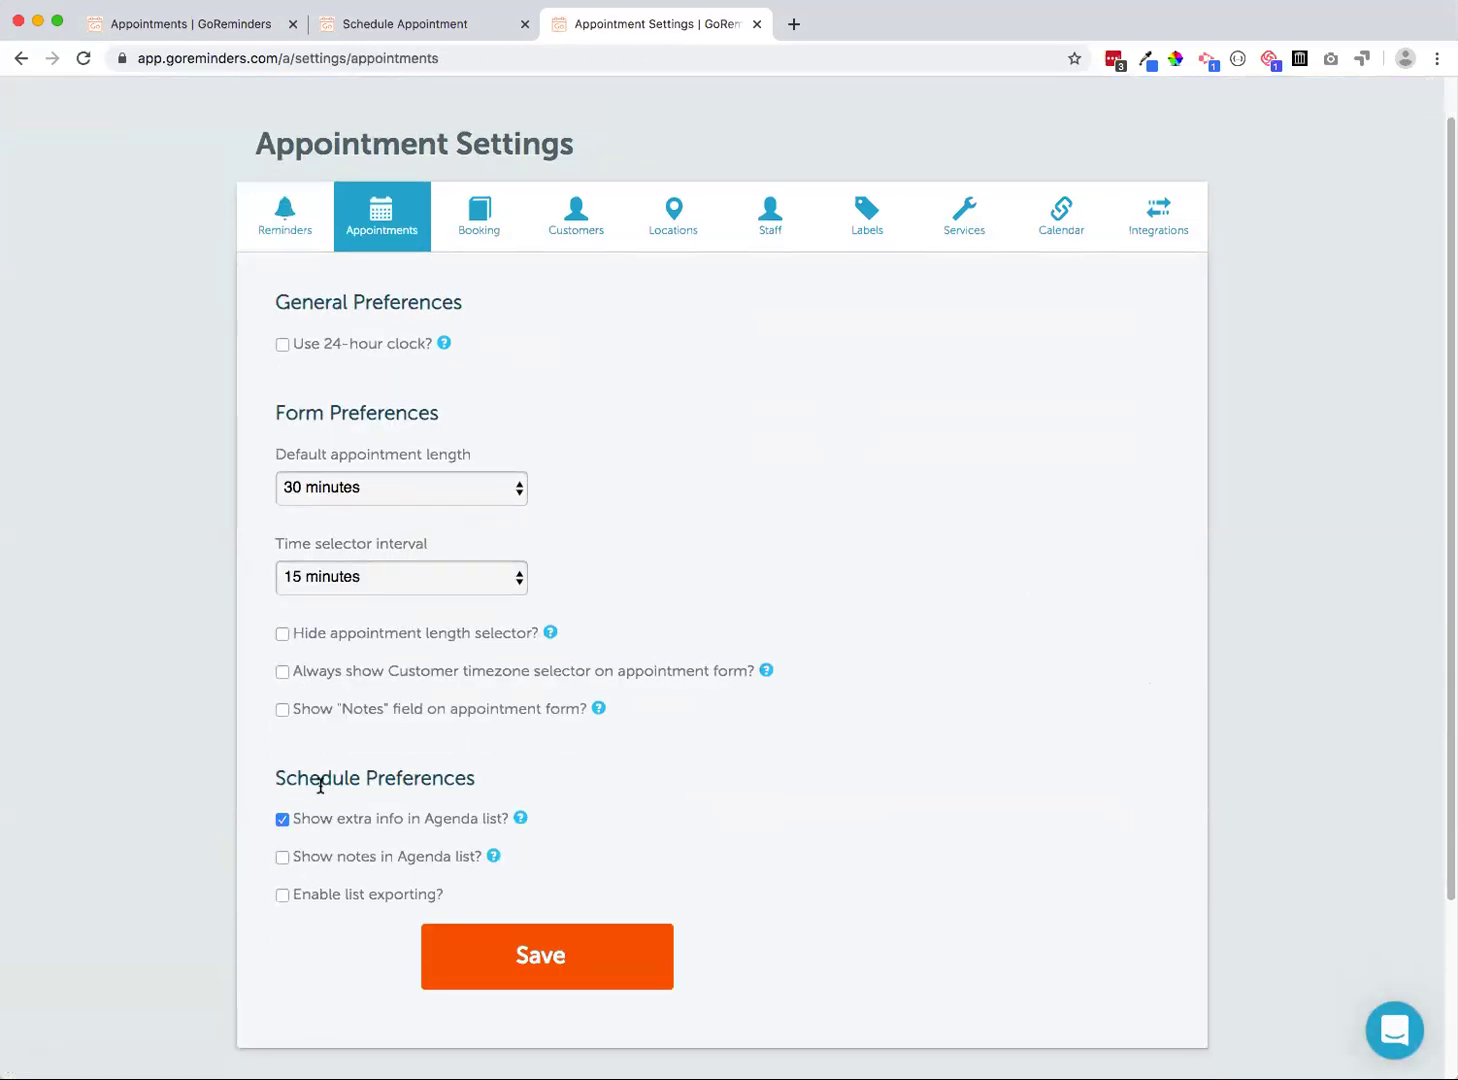
click(281, 896)
click(519, 944)
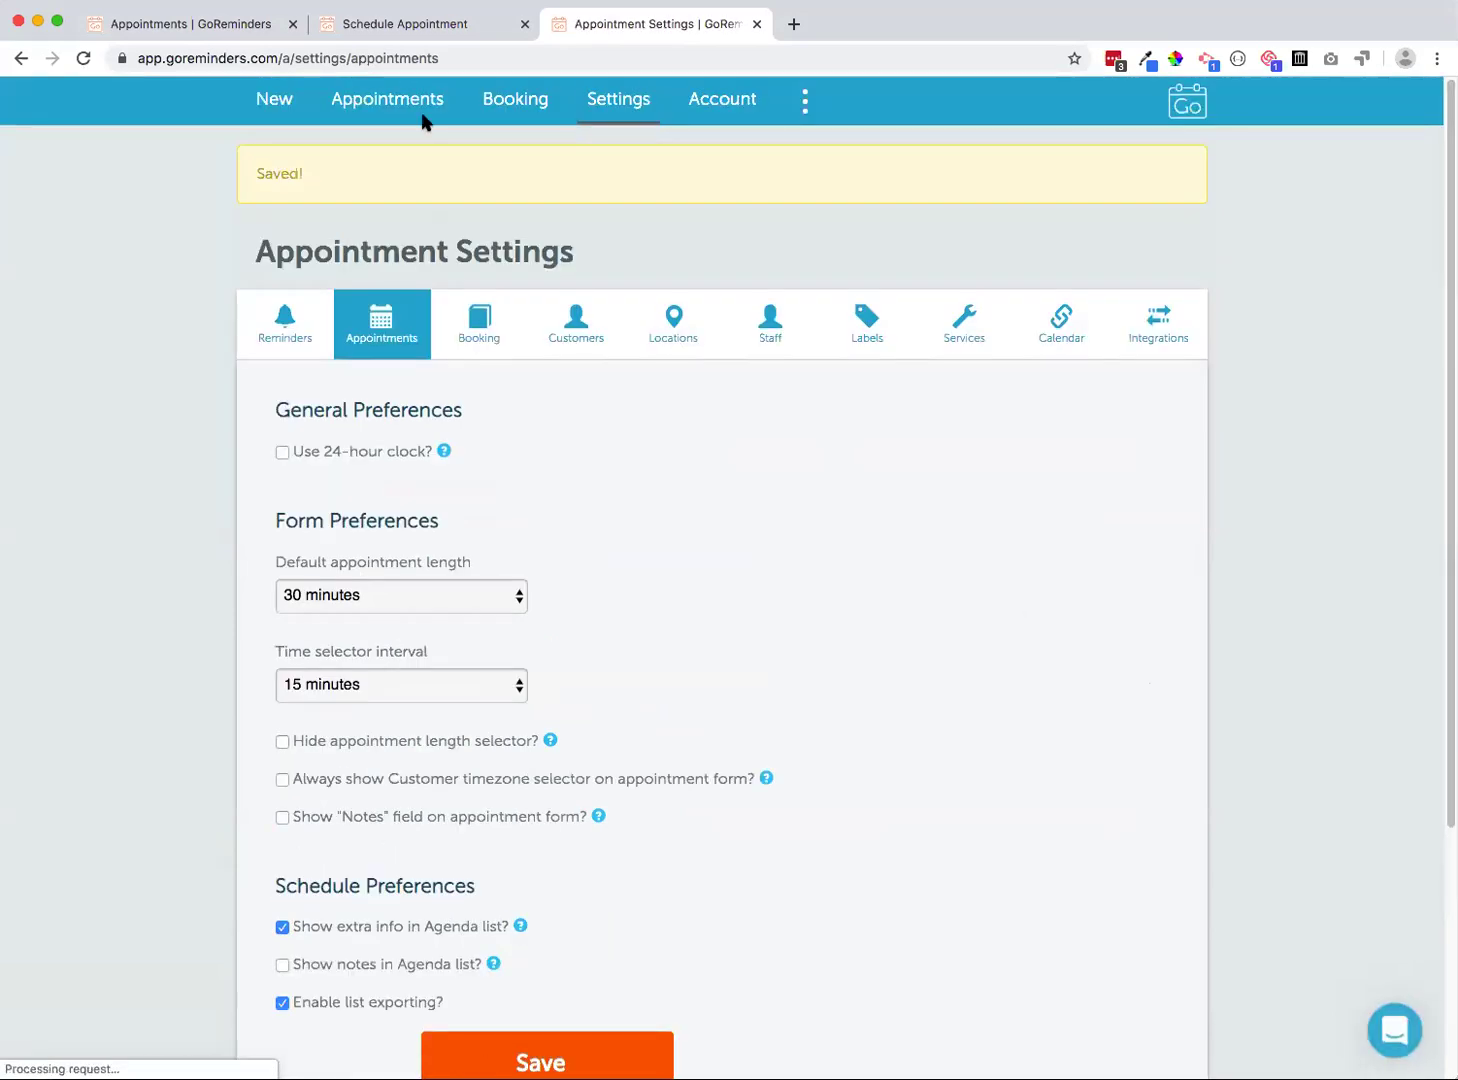
click(397, 106)
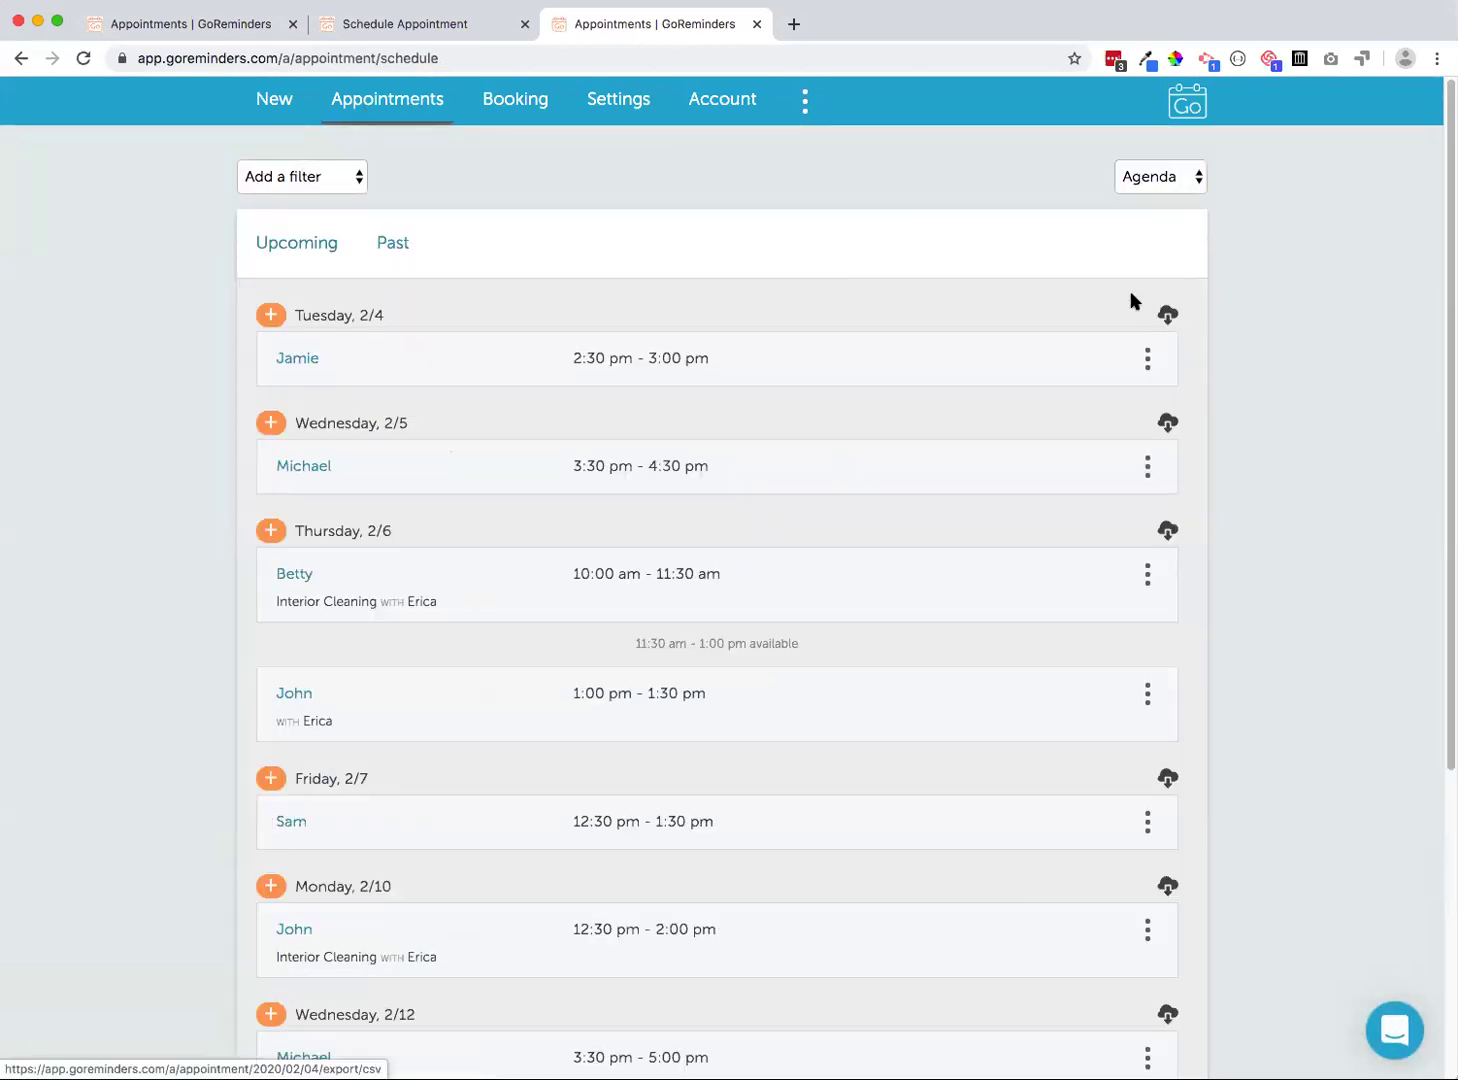
Scroll the agenda's per-day CSV downloads, then open the ⋮ navigation menu
scroll(1166, 360, down, 1)
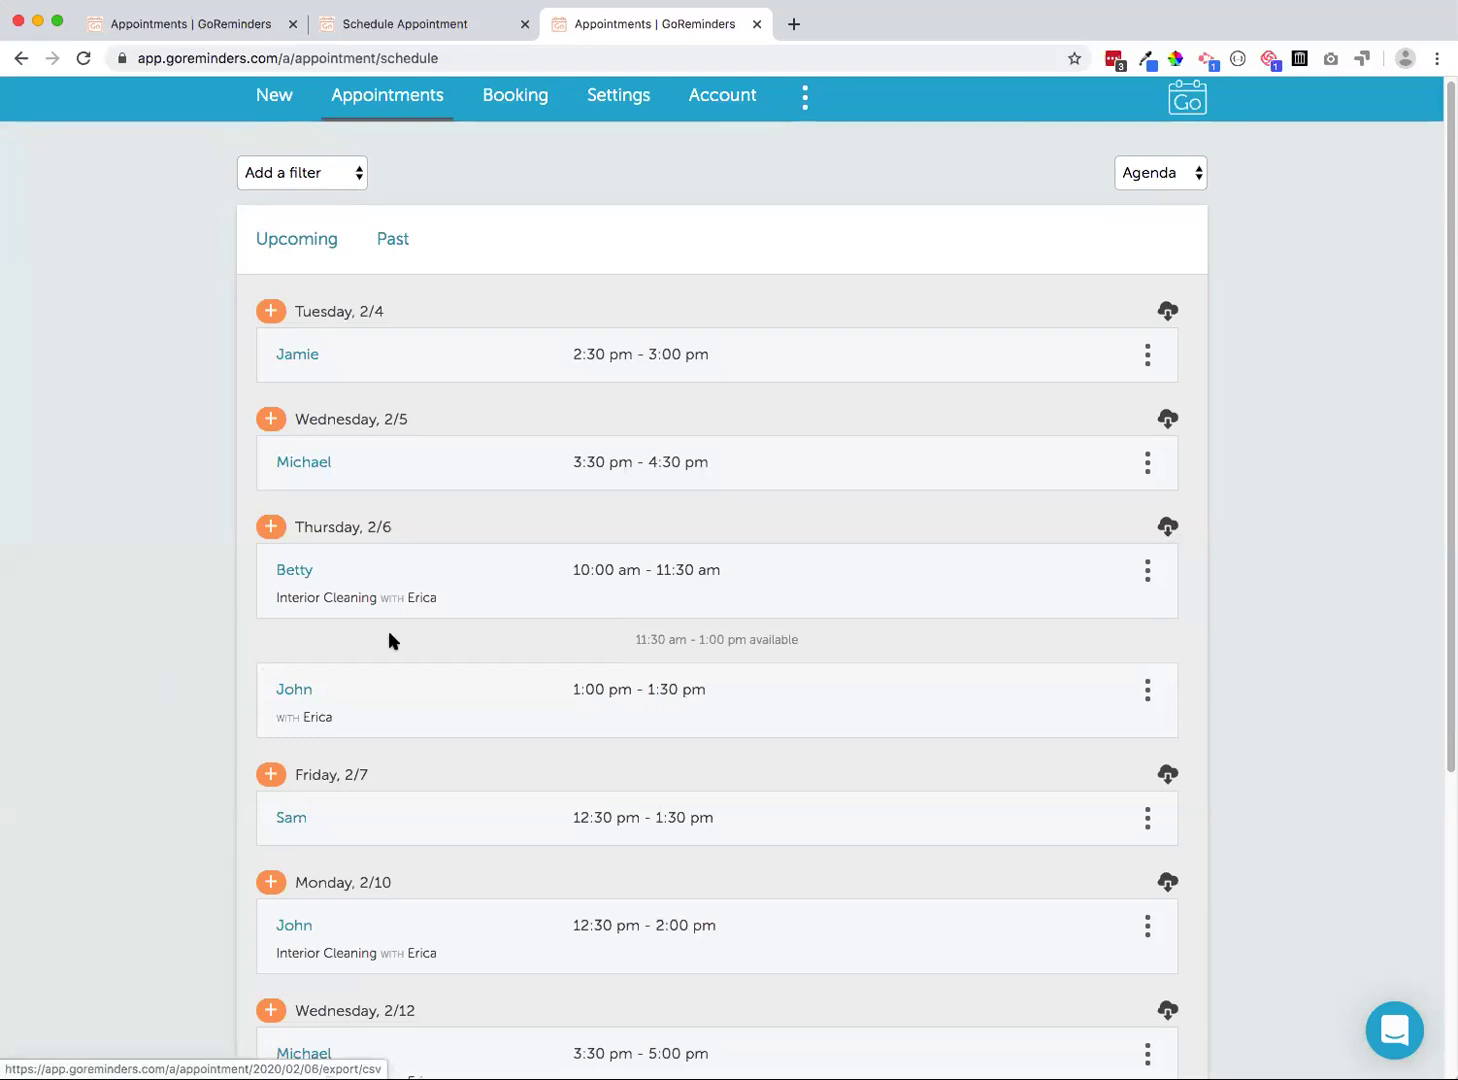
click(800, 97)
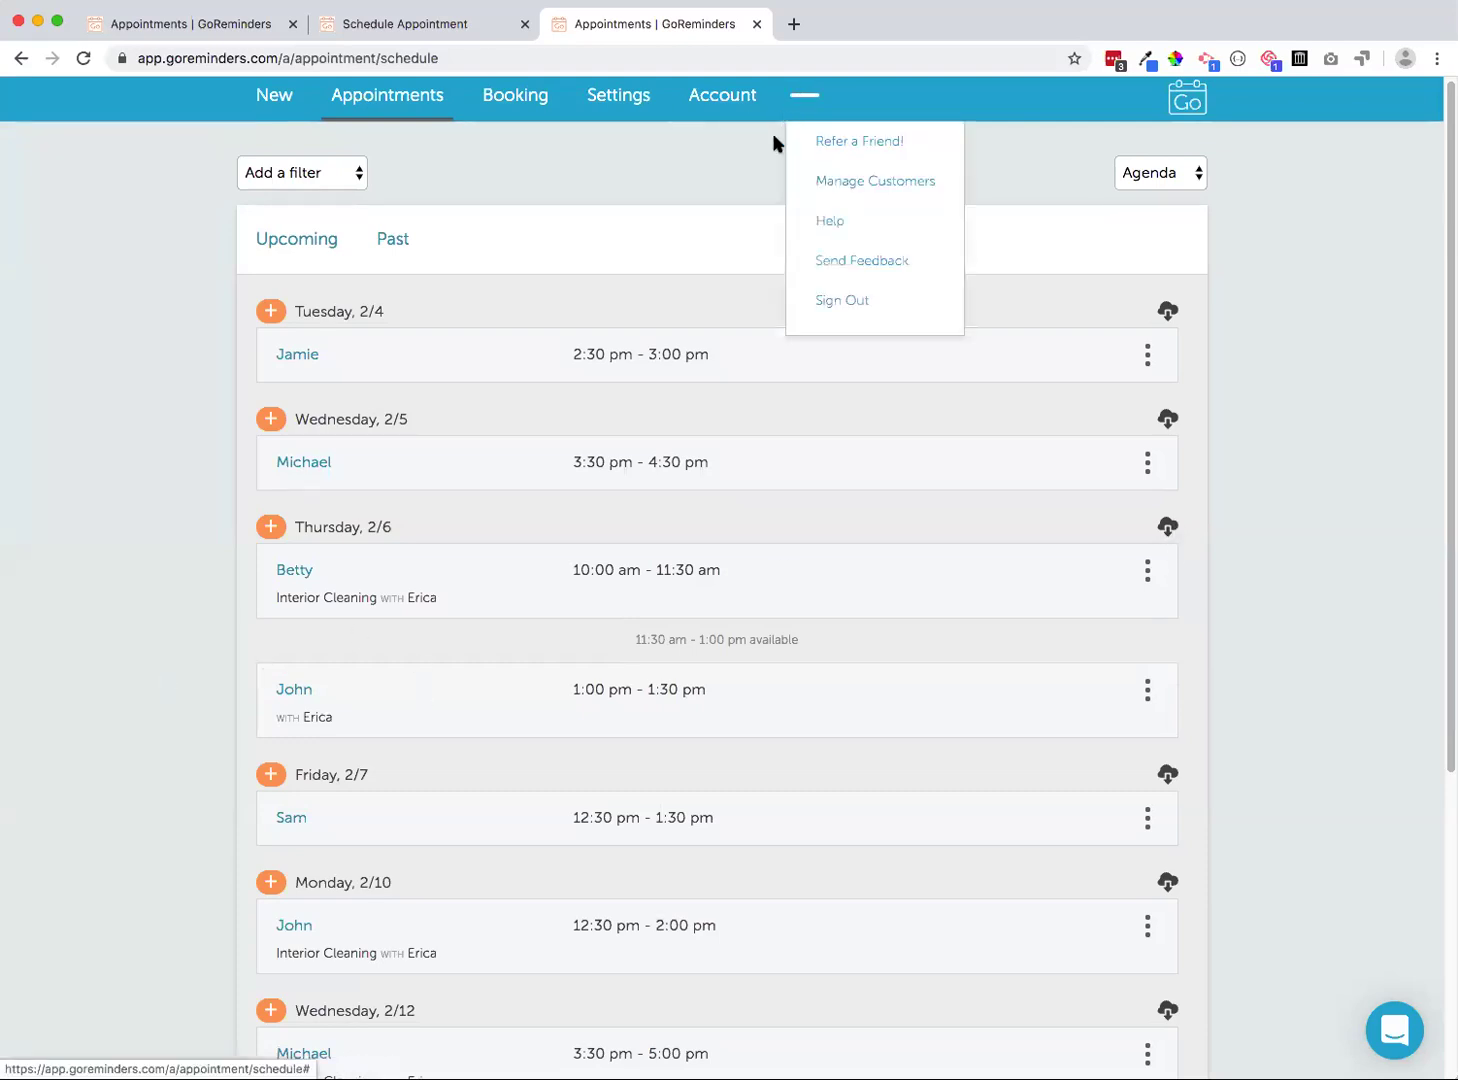
Choose Manage Customers from the ⋮ menu and switch the Customers page to List view
click(806, 180)
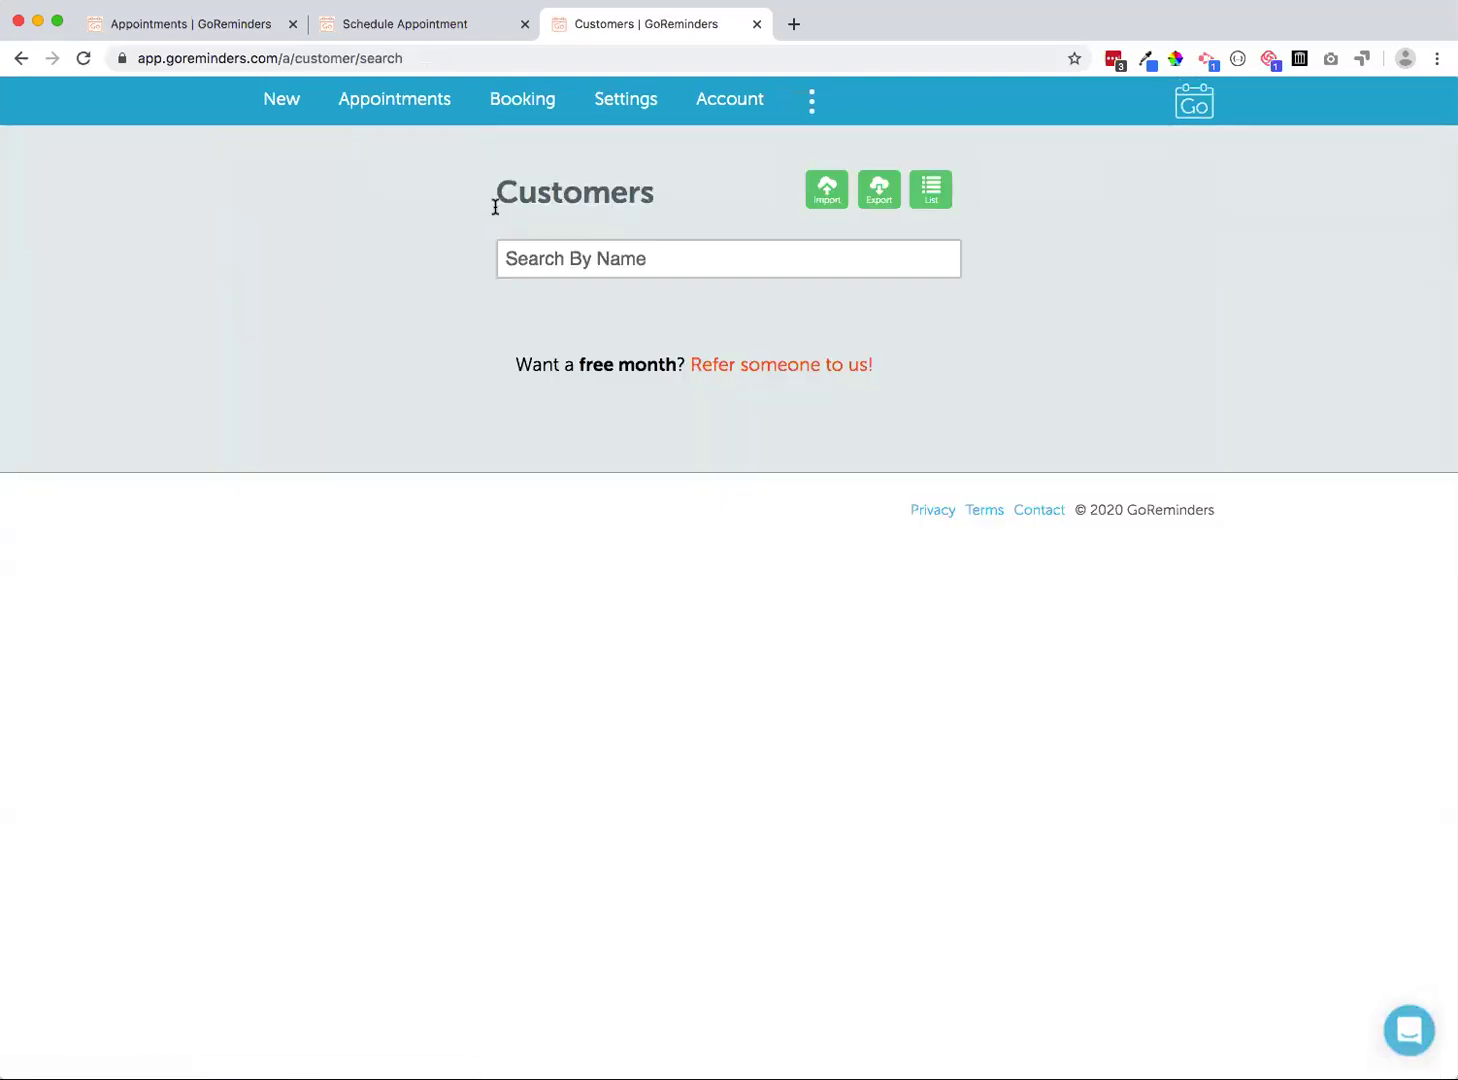
click(812, 98)
click(846, 185)
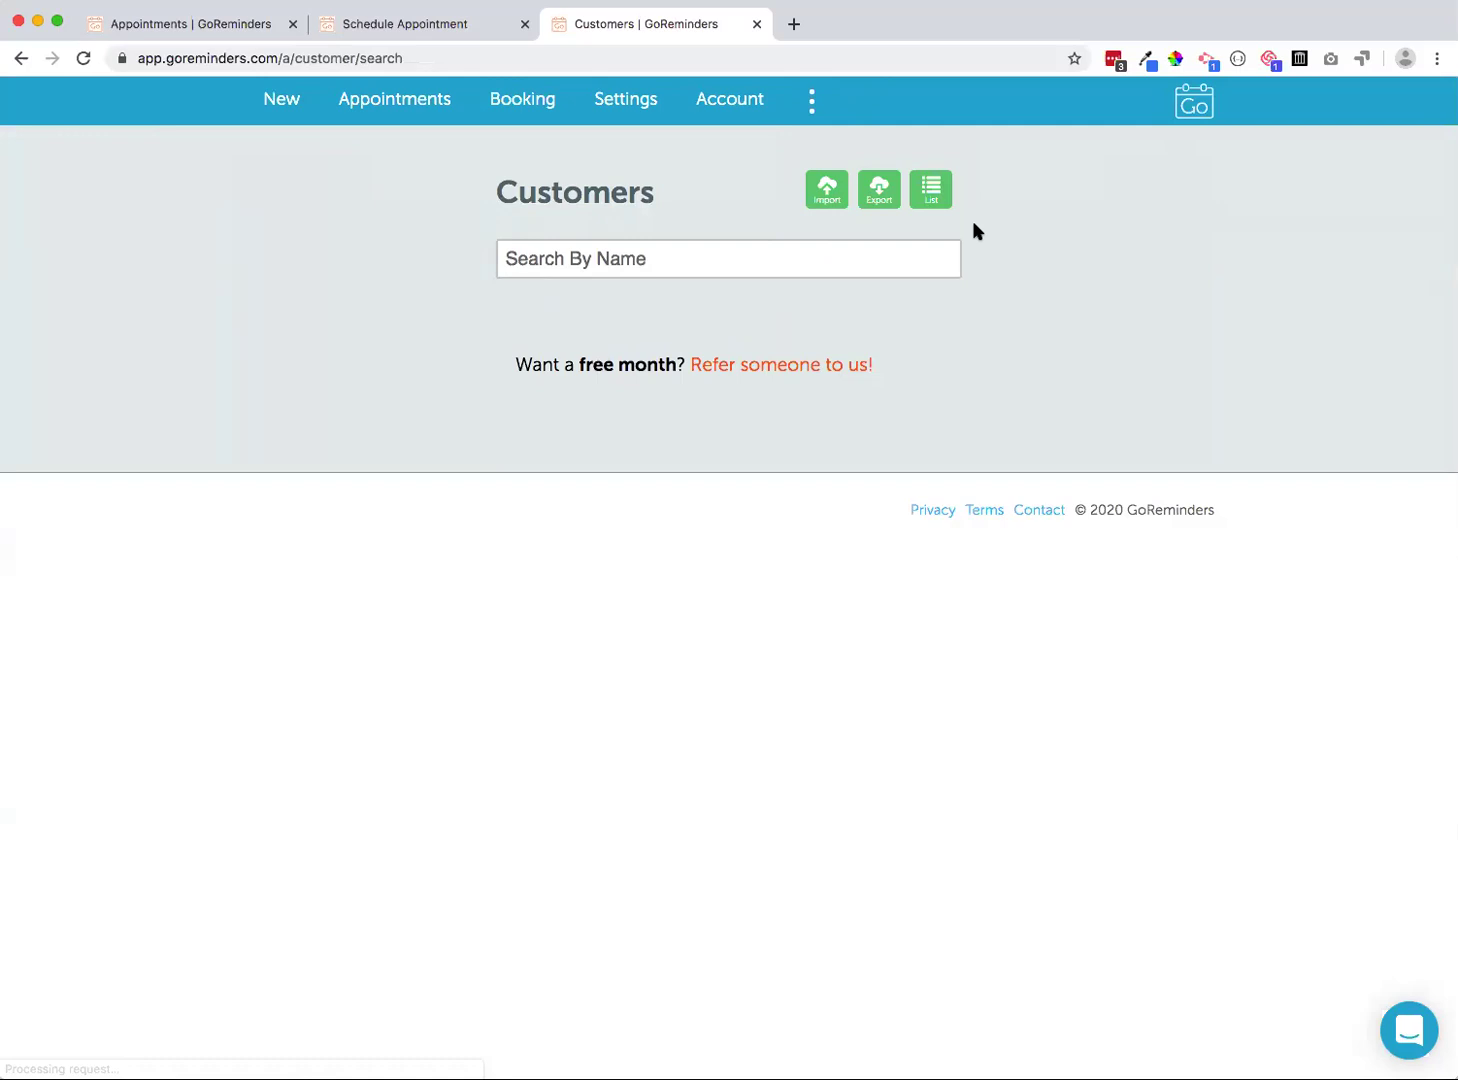
click(931, 190)
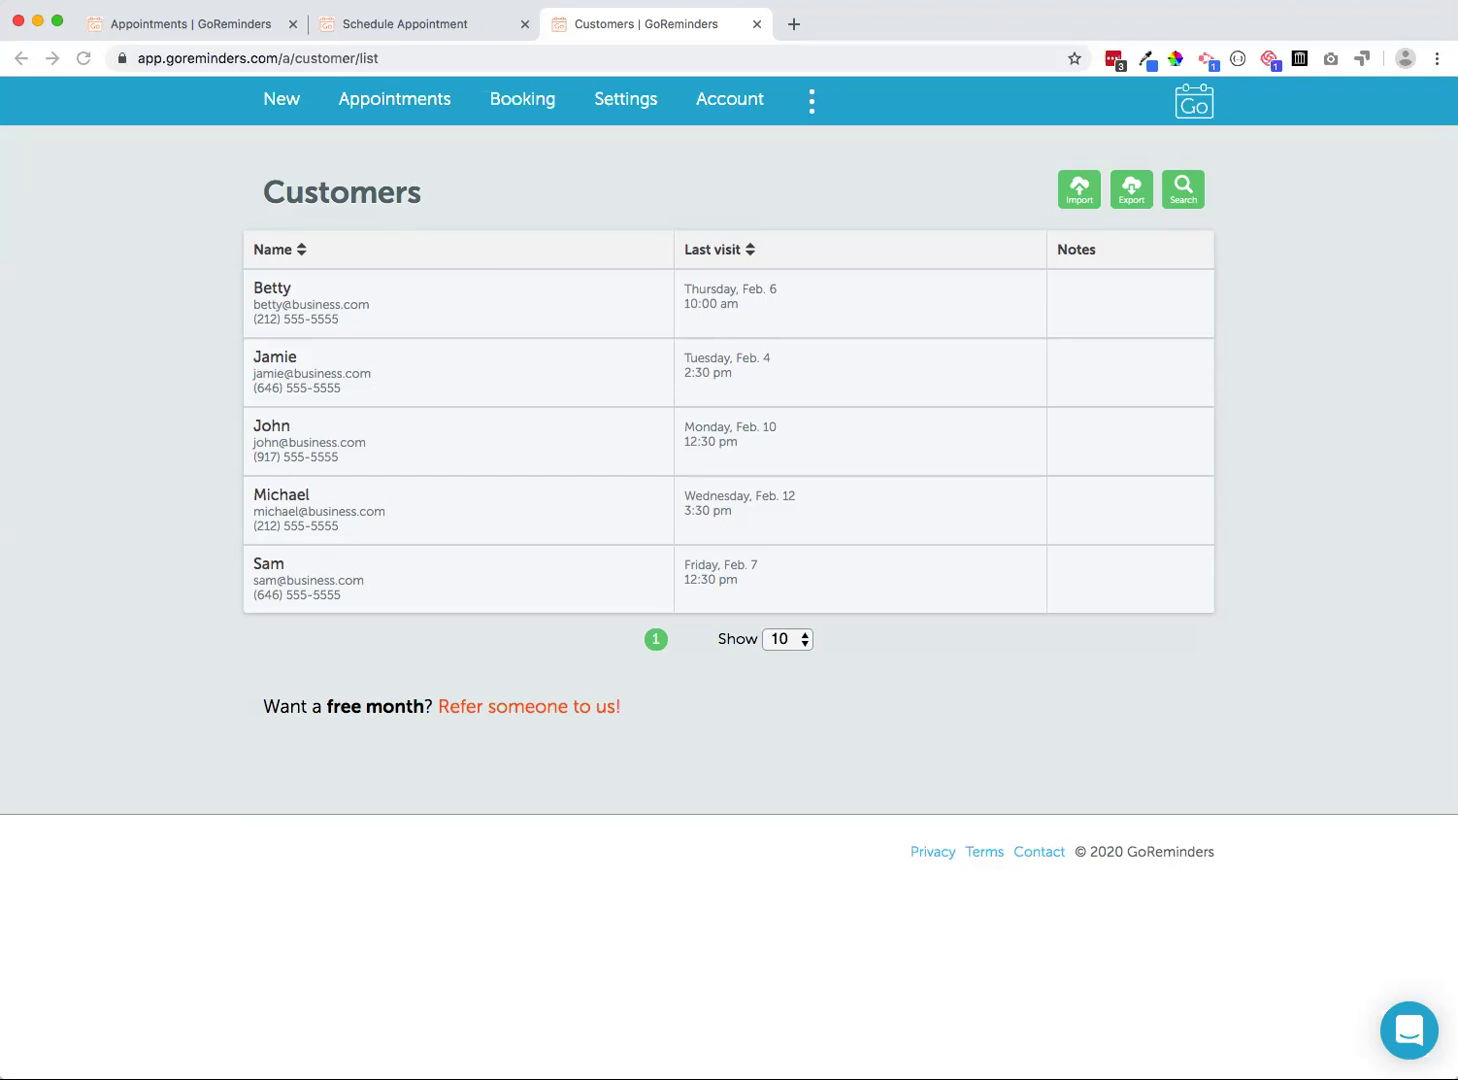
click(1408, 1024)
click(263, 189)
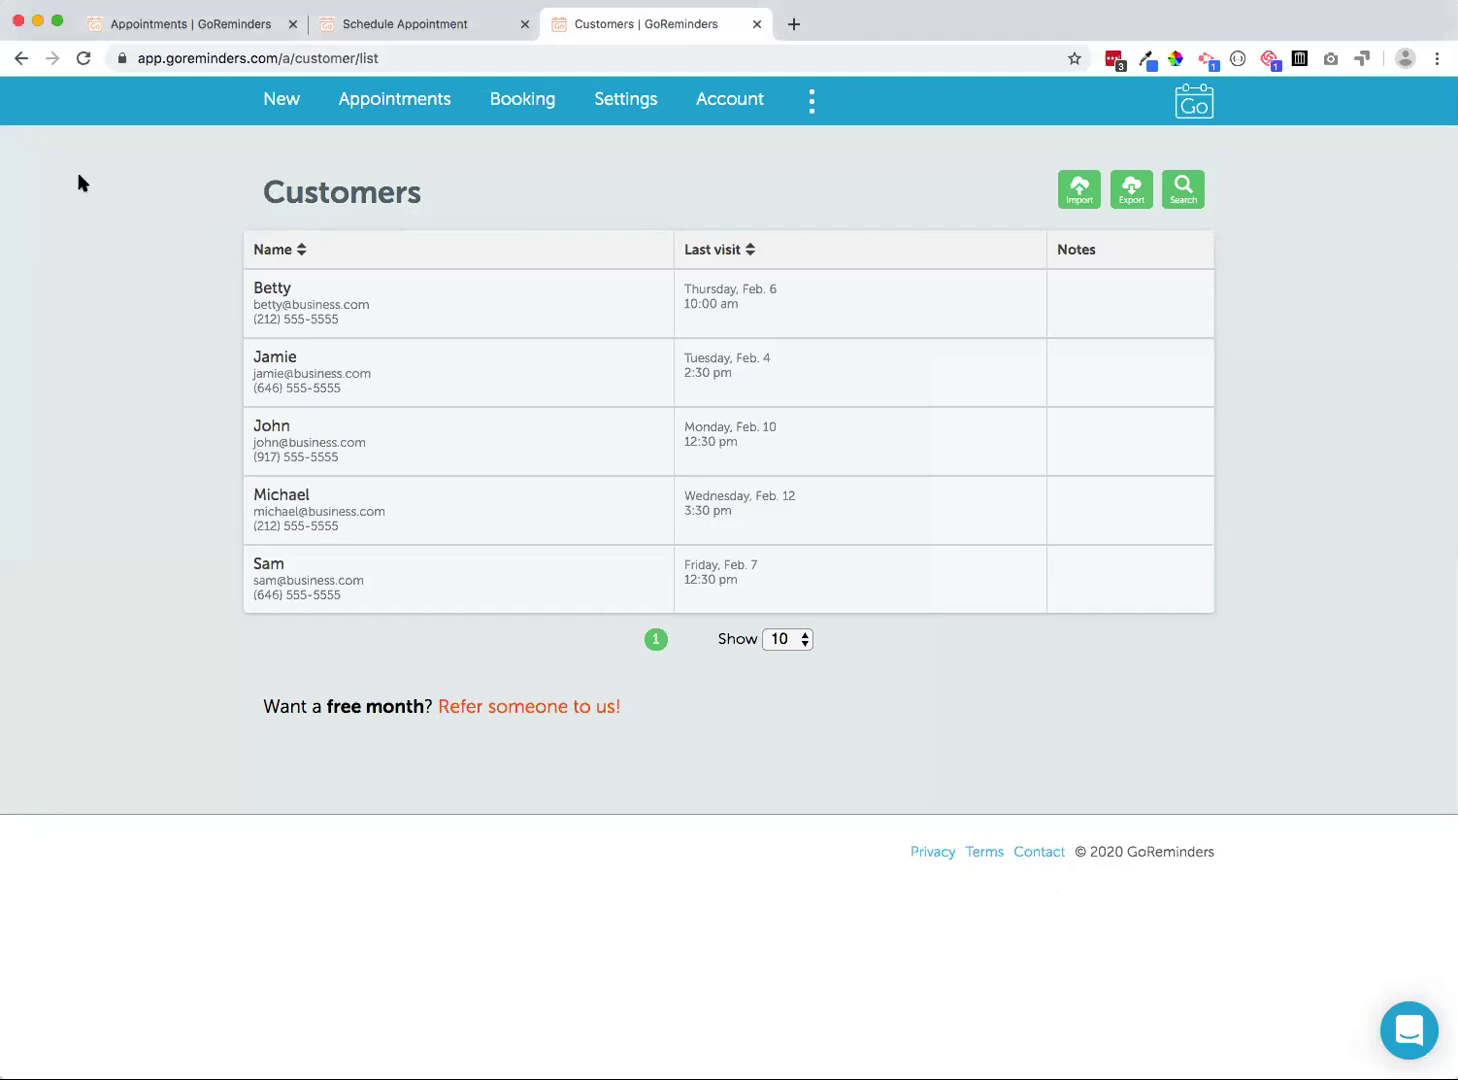